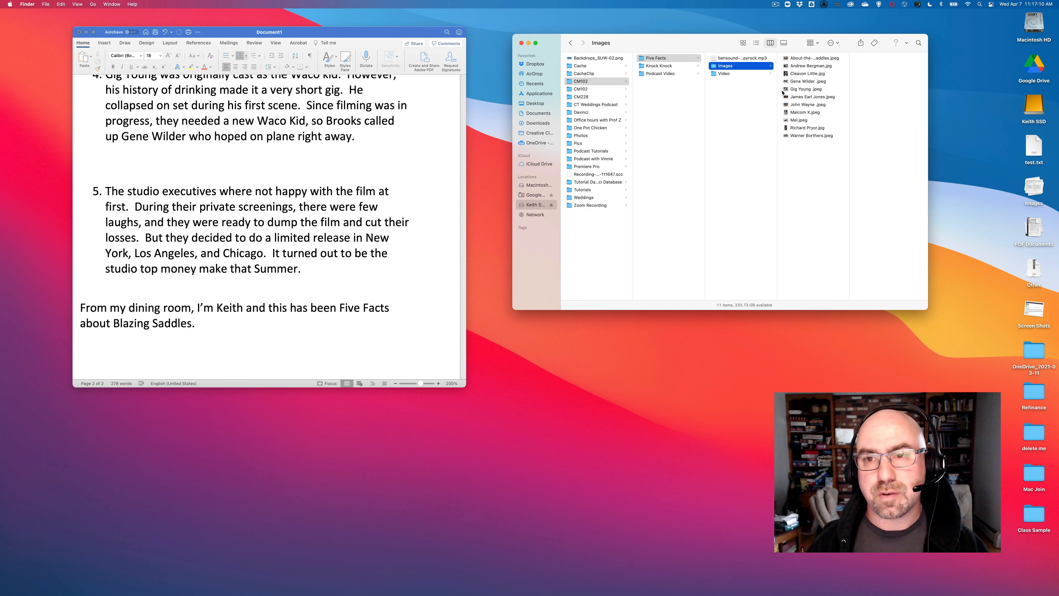
# Look through the Video and Images subfolders and the bensound-happyrock.mp3 file in the Five Facts folder.
pyautogui.click(718, 75)
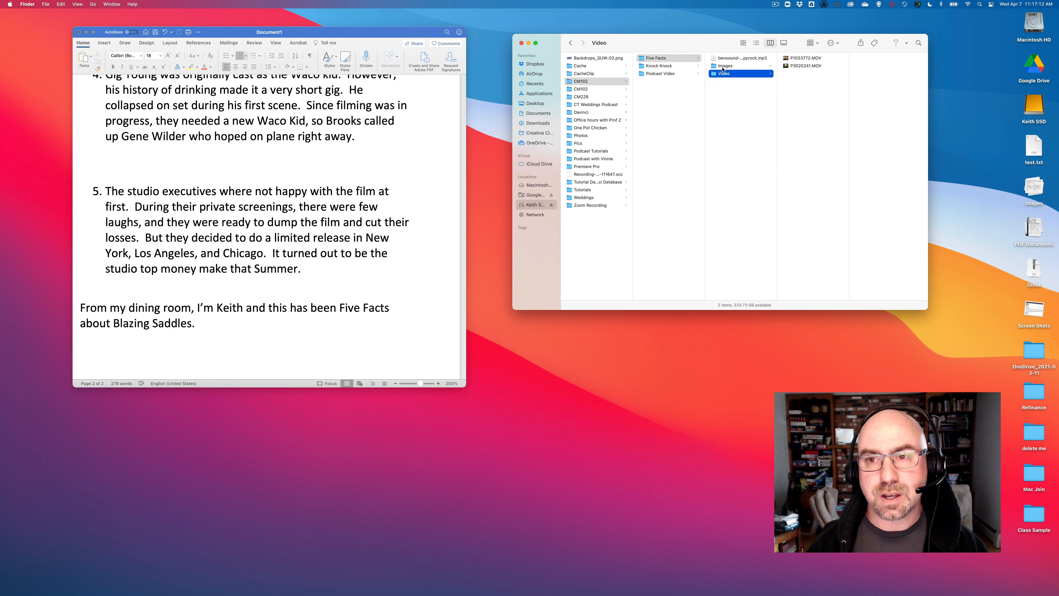
pyautogui.click(723, 67)
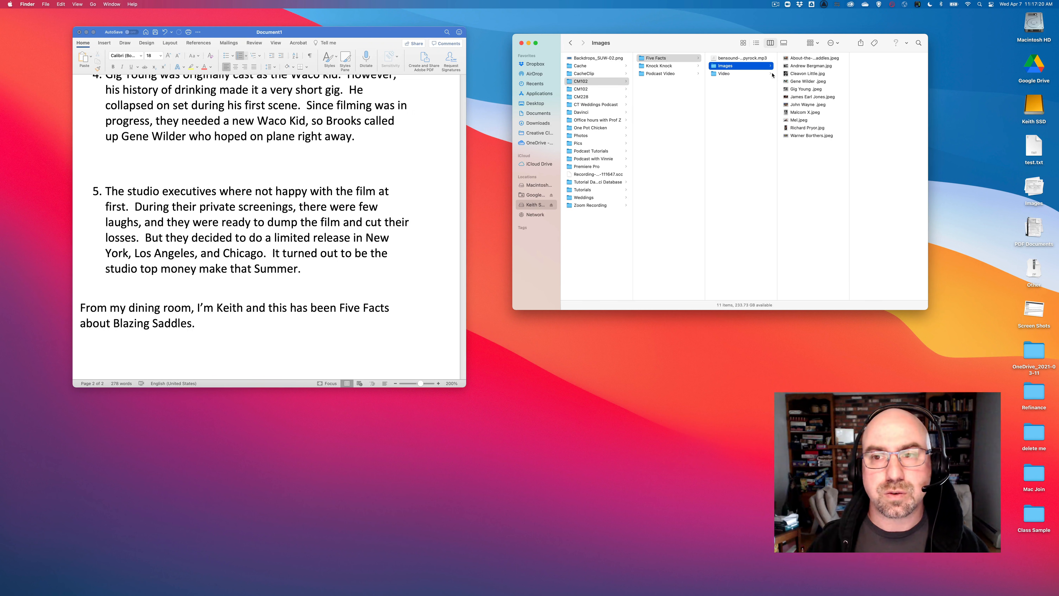
pyautogui.click(747, 59)
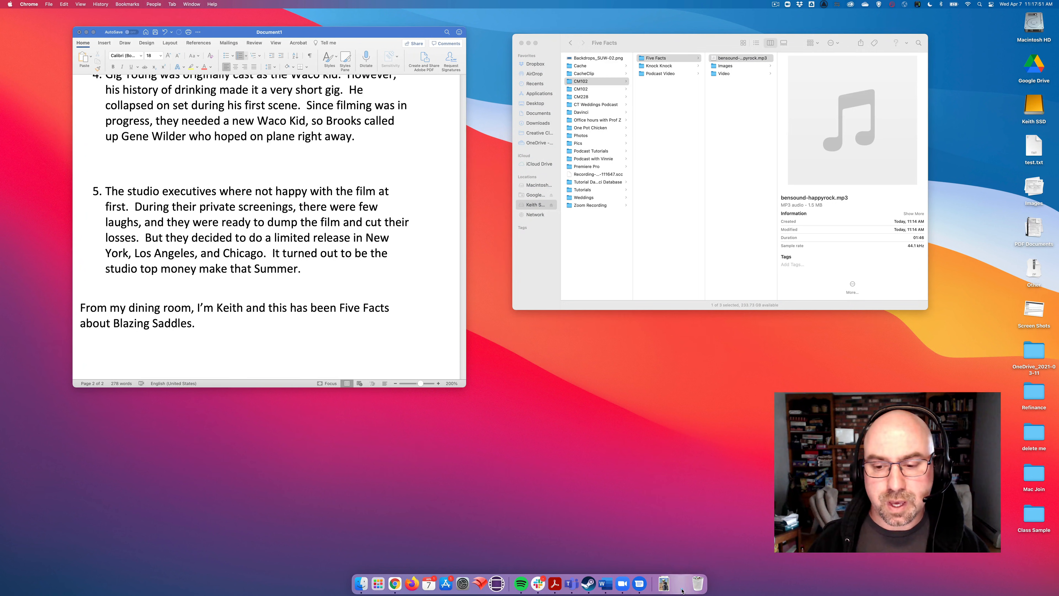
# Switch to Chrome, review the Video Requirements list on the Five Facts Video Project page, and close the page.
pyautogui.click(681, 584)
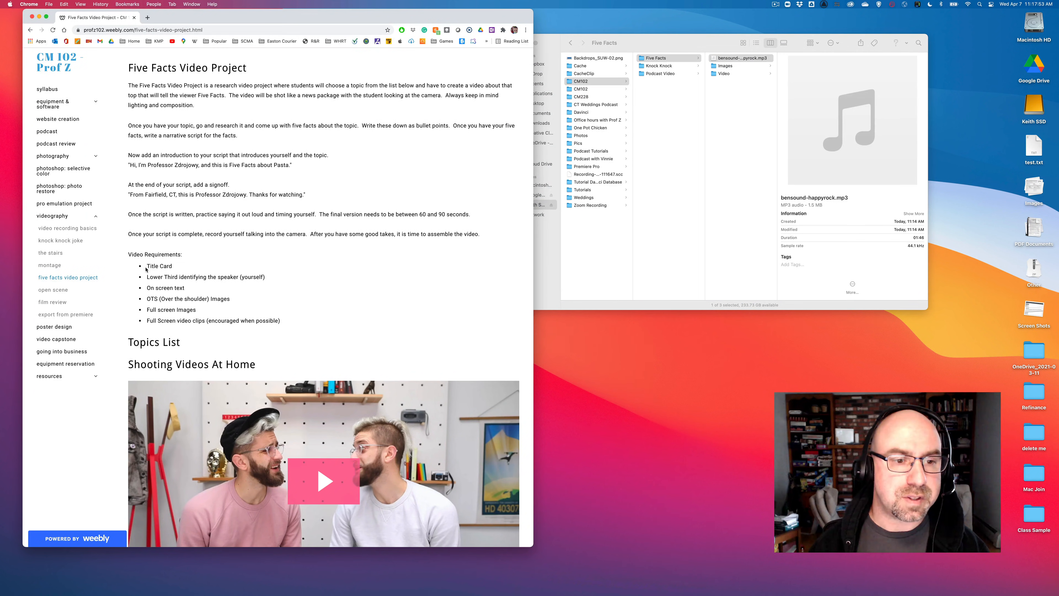
pyautogui.moveTo(146, 269); pyautogui.dragTo(274, 321)
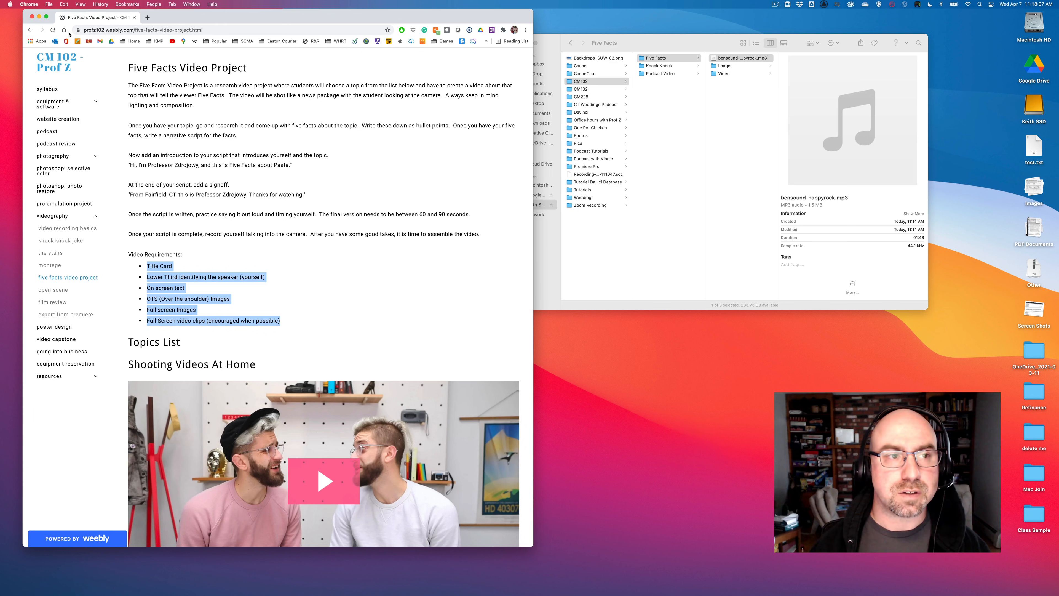
pyautogui.click(36, 16)
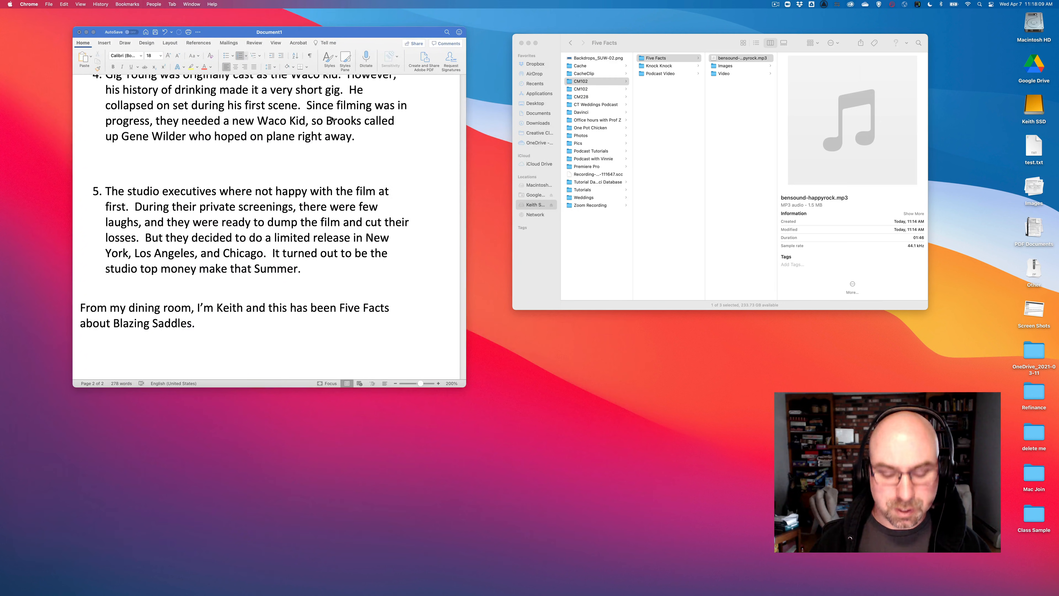
# Launch Adobe Premiere Pro 2021 and start a new project.
pyautogui.press('super+space')
pyautogui.write('screenprem')
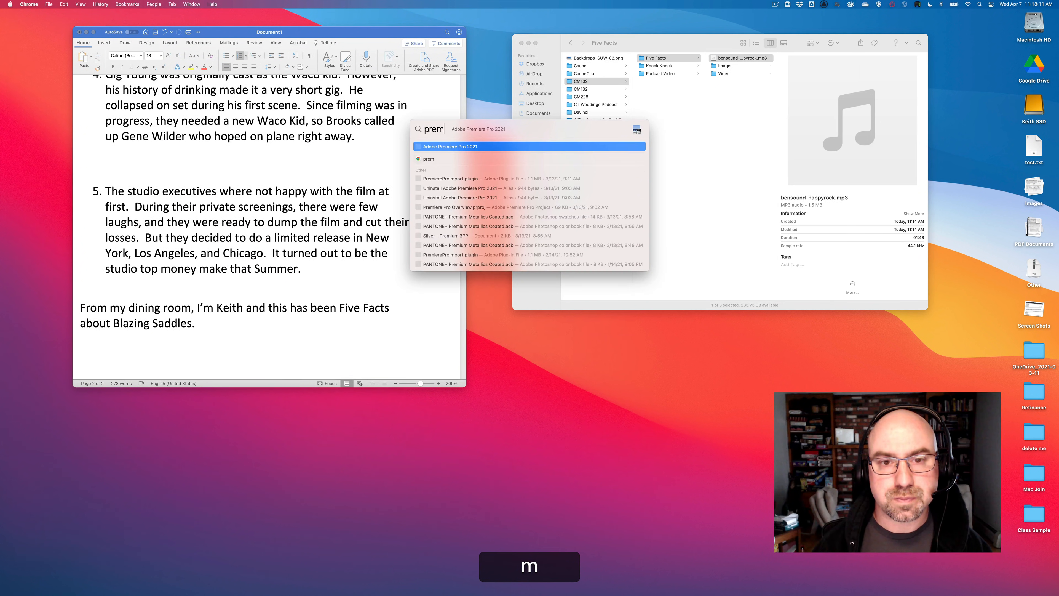
pyautogui.press('Return')
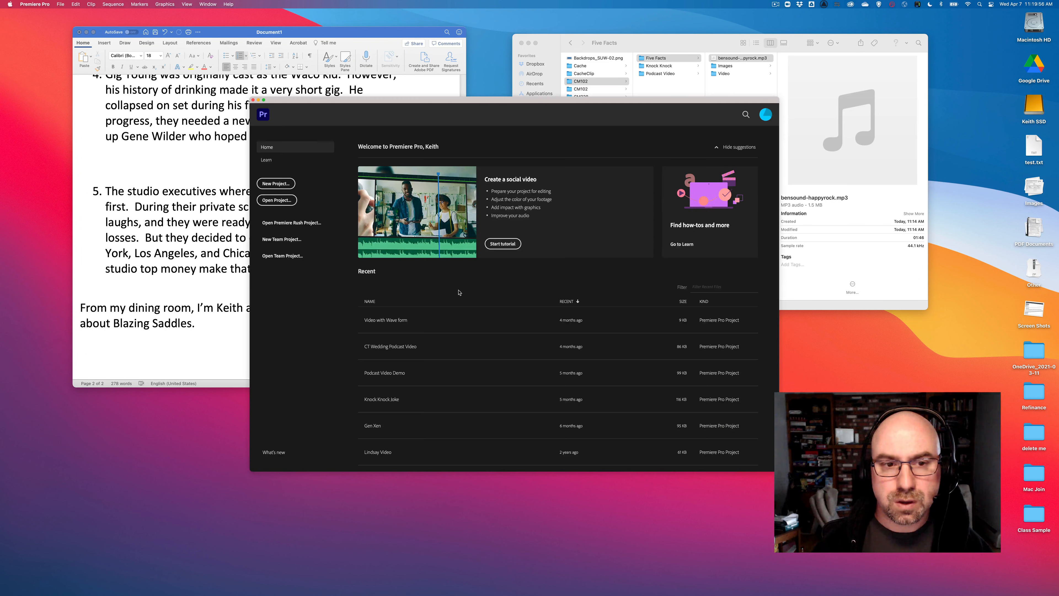
pyautogui.click(283, 187)
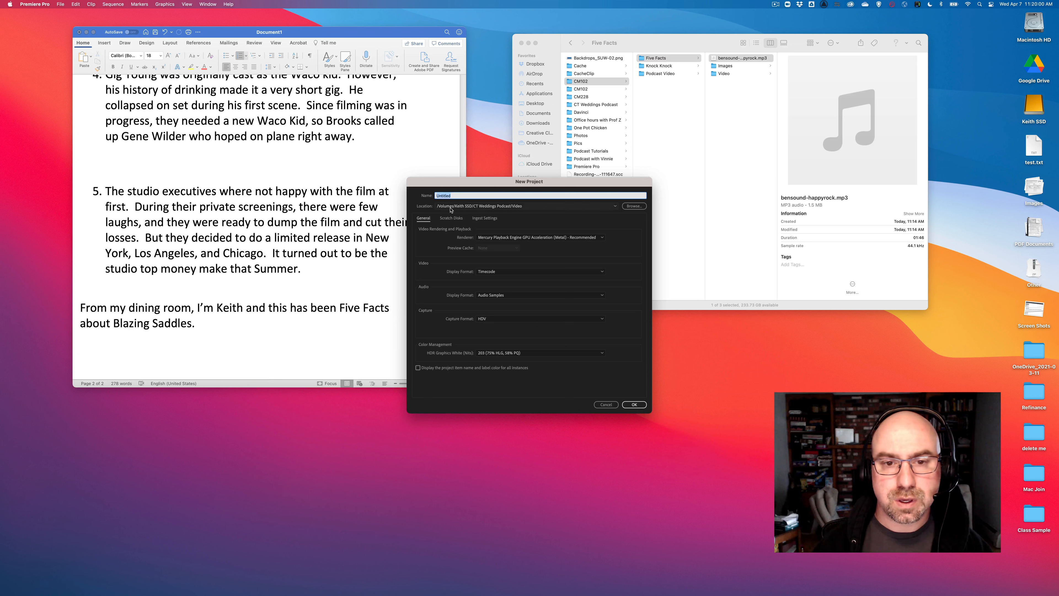
# Set the new project's location to the Five Facts folder inside CM102 on the external SSD.
pyautogui.click(633, 207)
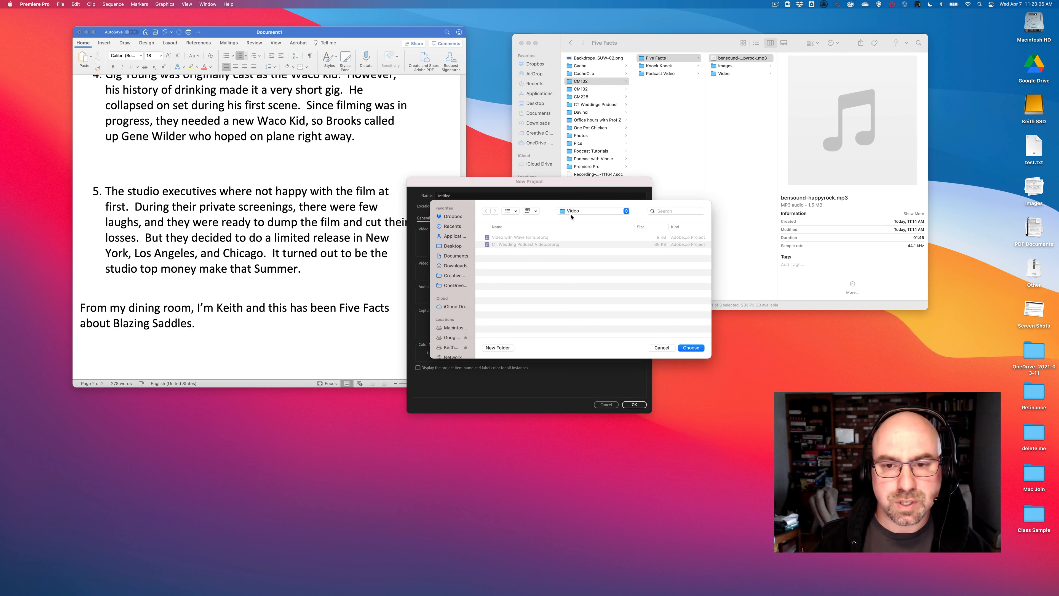
pyautogui.click(452, 347)
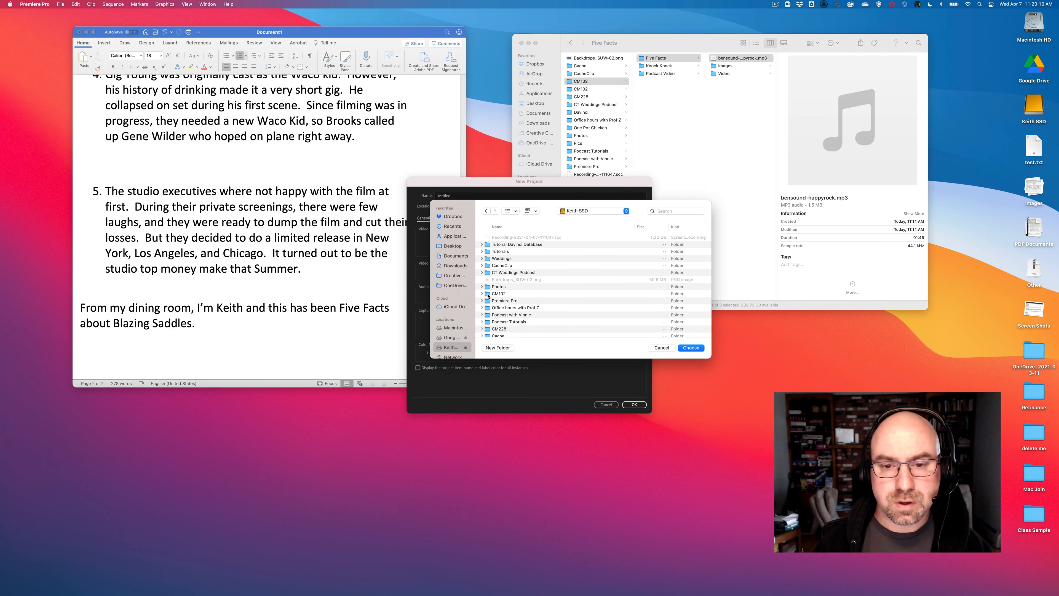
pyautogui.scroll(-3, 508, 295)
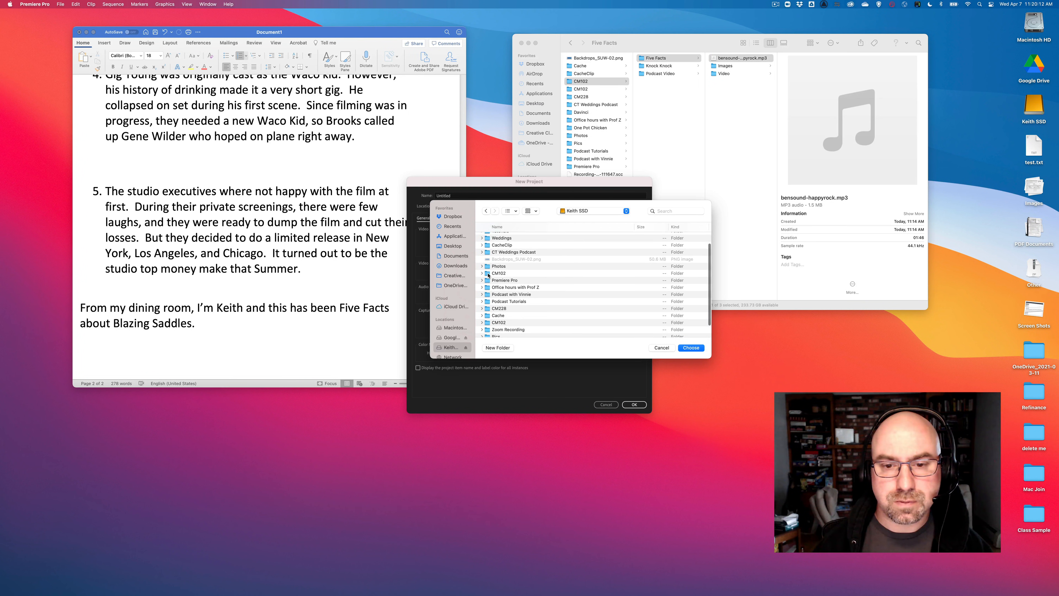
pyautogui.hscroll(1, 480, 269)
pyautogui.click(478, 266)
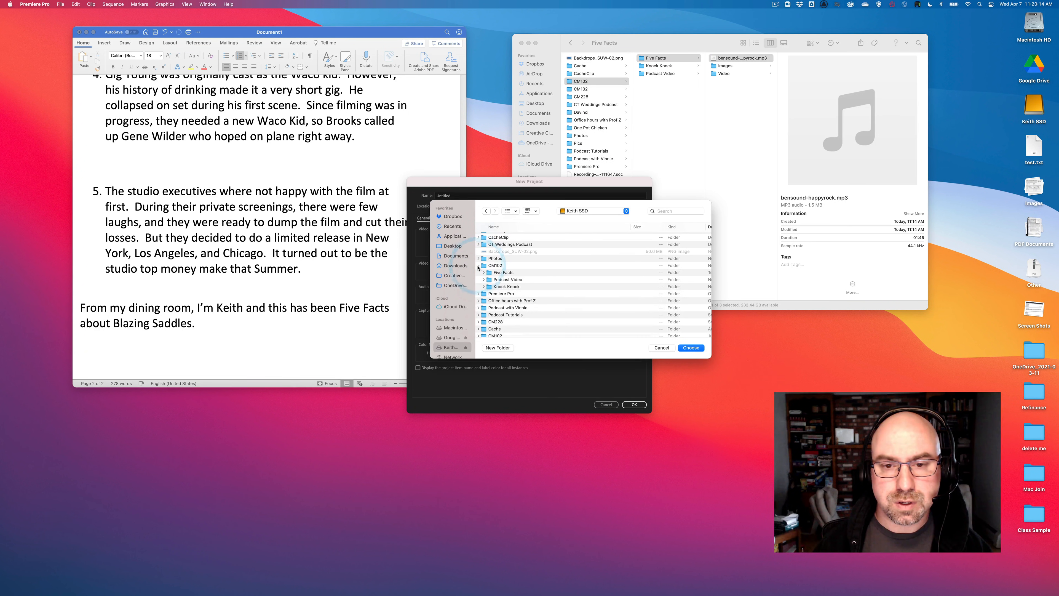
pyautogui.click(485, 272)
pyautogui.click(496, 273)
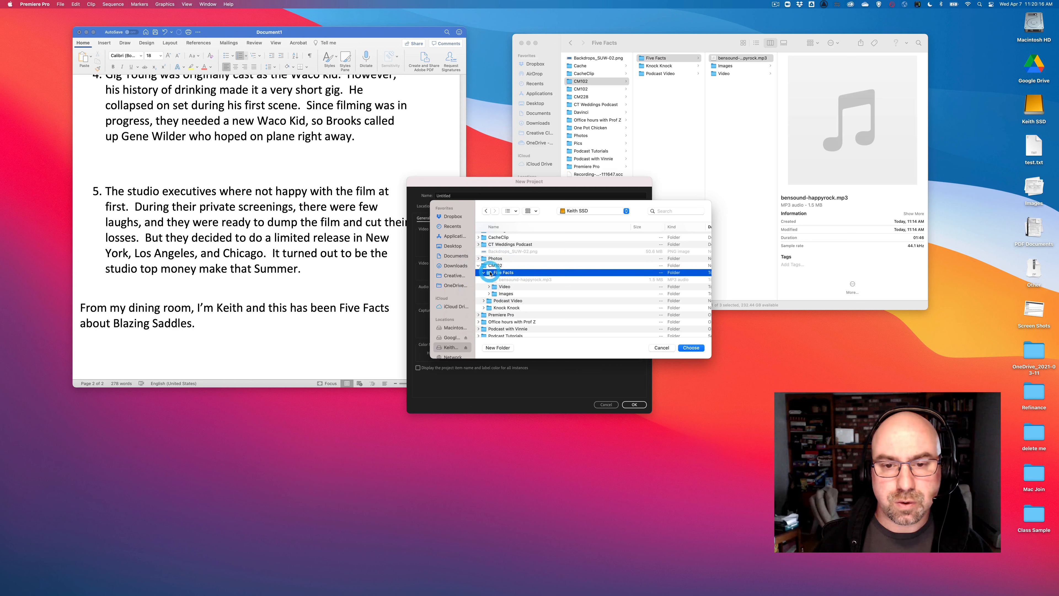
pyautogui.click(693, 348)
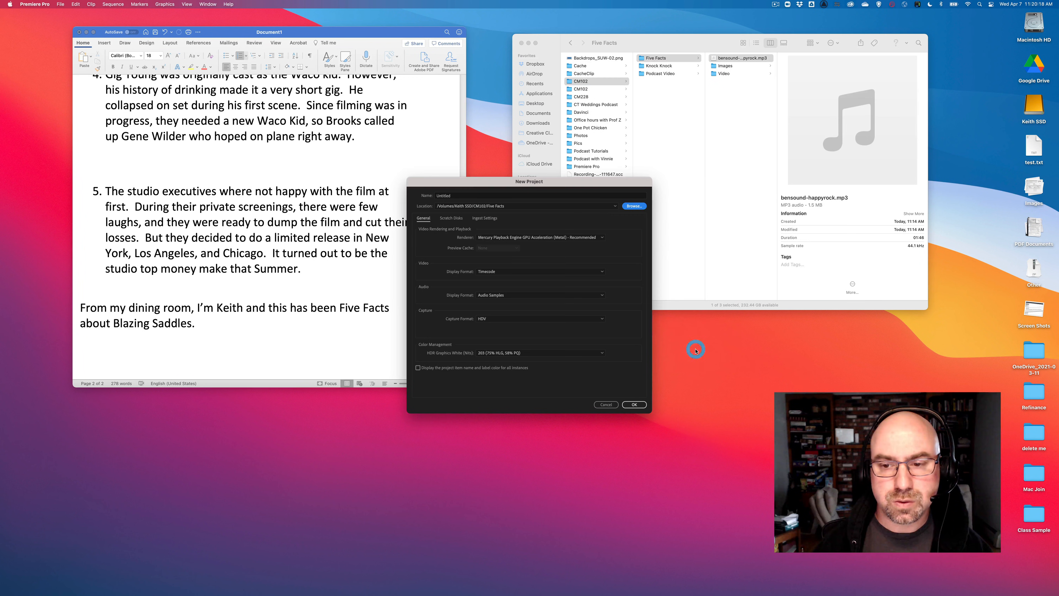
# Name the project Five Facts Blazing Saddles and create it.
pyautogui.click(475, 195)
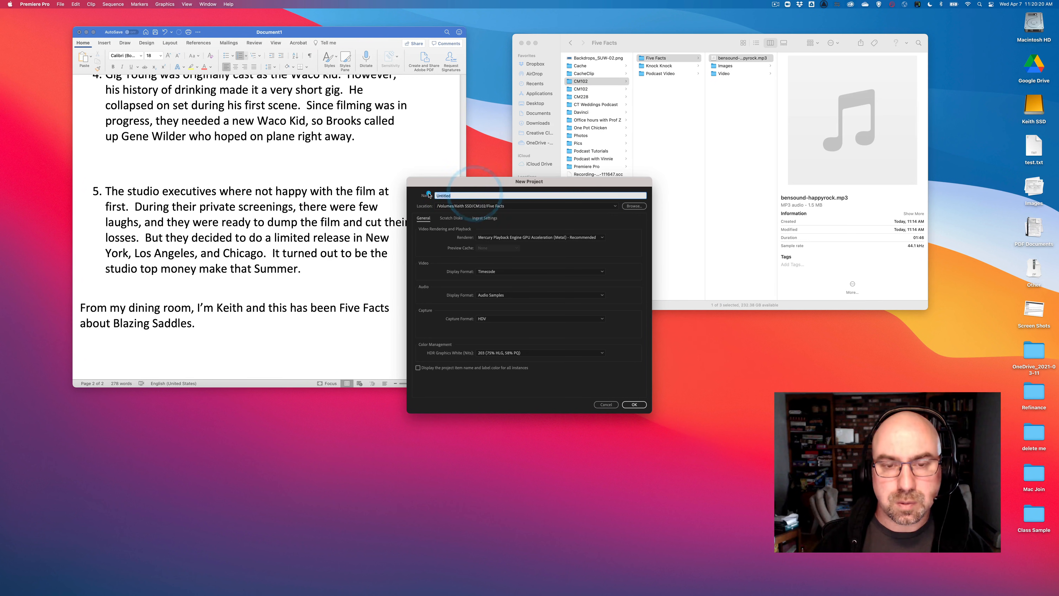
pyautogui.write('Five Fact')
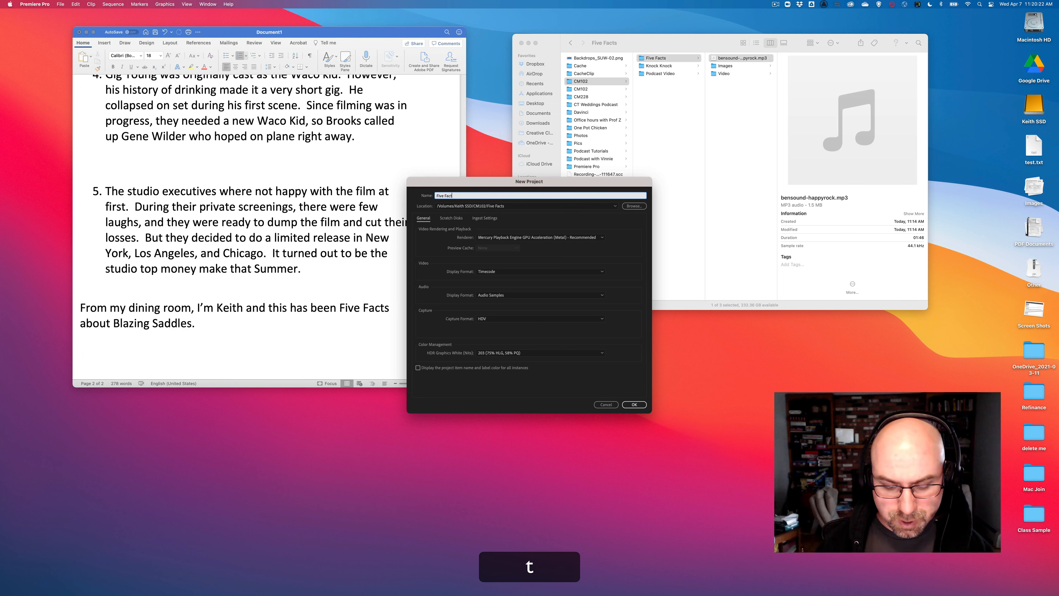
pyautogui.write('s Blazin')
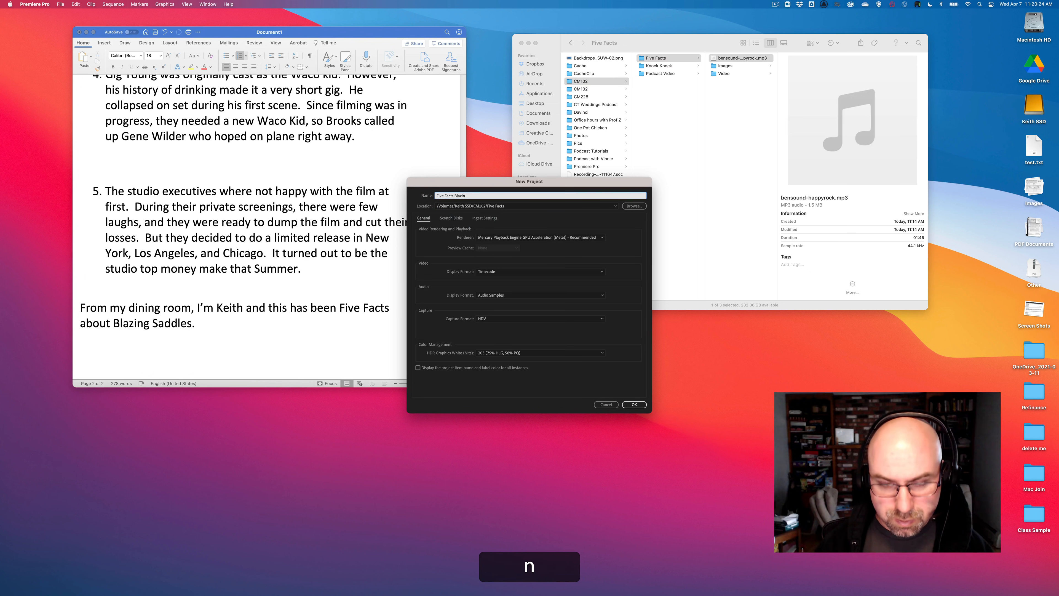
pyautogui.press('BackSpace')
pyautogui.write('ng Sa')
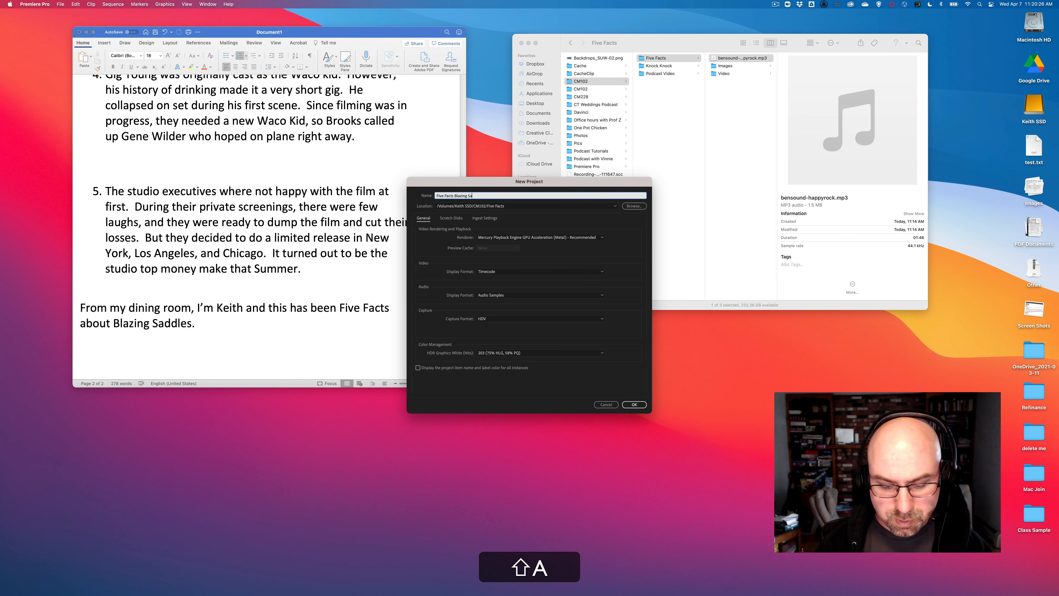
pyautogui.write('ddles')
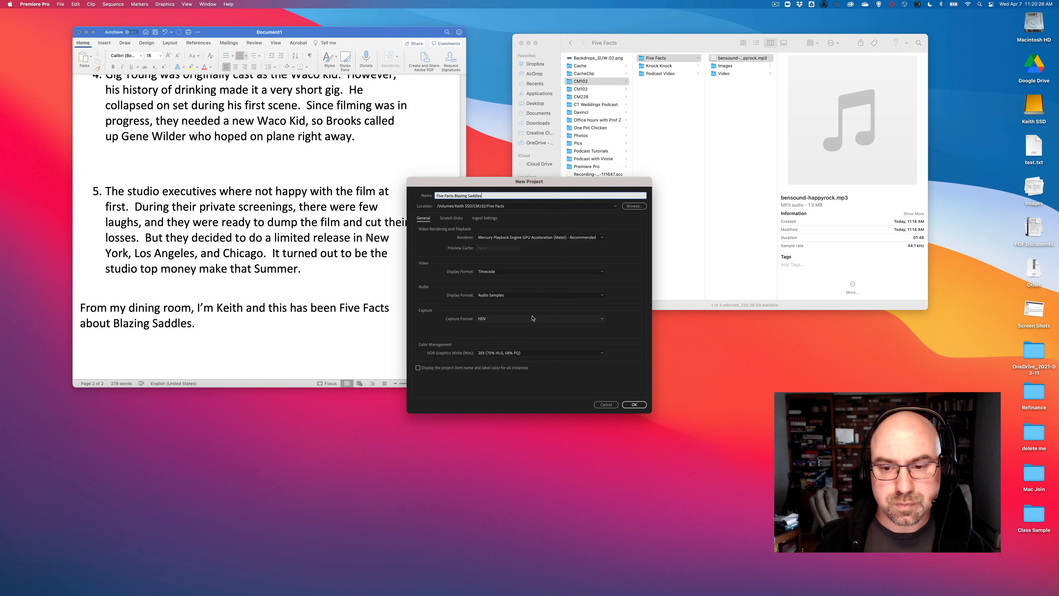
pyautogui.click(634, 404)
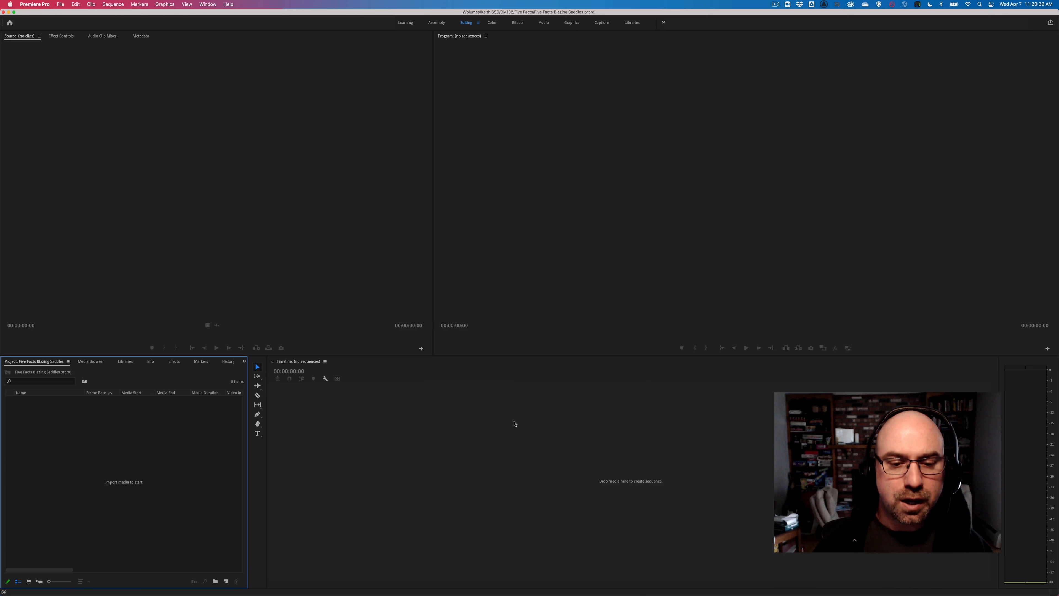
# Import the Images and Video folders and bensound-happyrock.mp3 from the Five Facts folder in Finder into the Premiere Pro project.
pyautogui.moveTo(488, 593)
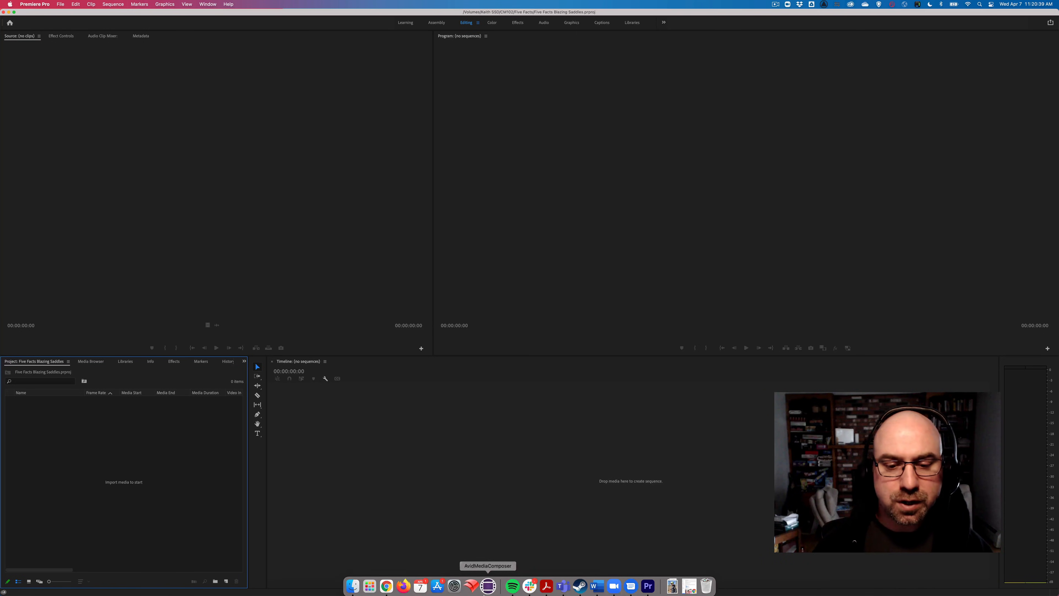
pyautogui.click(357, 588)
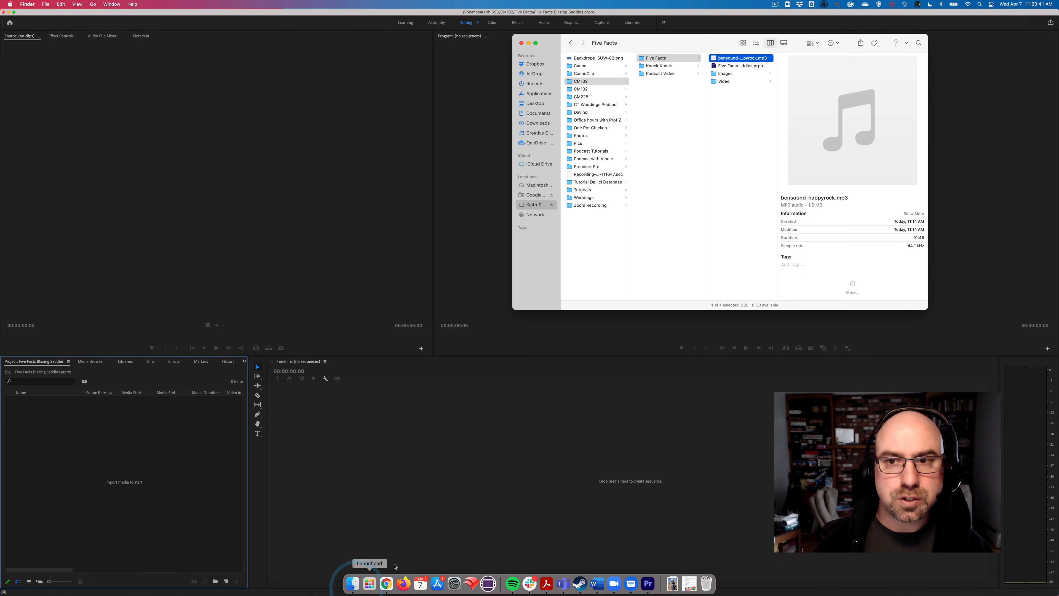
pyautogui.moveTo(728, 91); pyautogui.dragTo(95, 456)
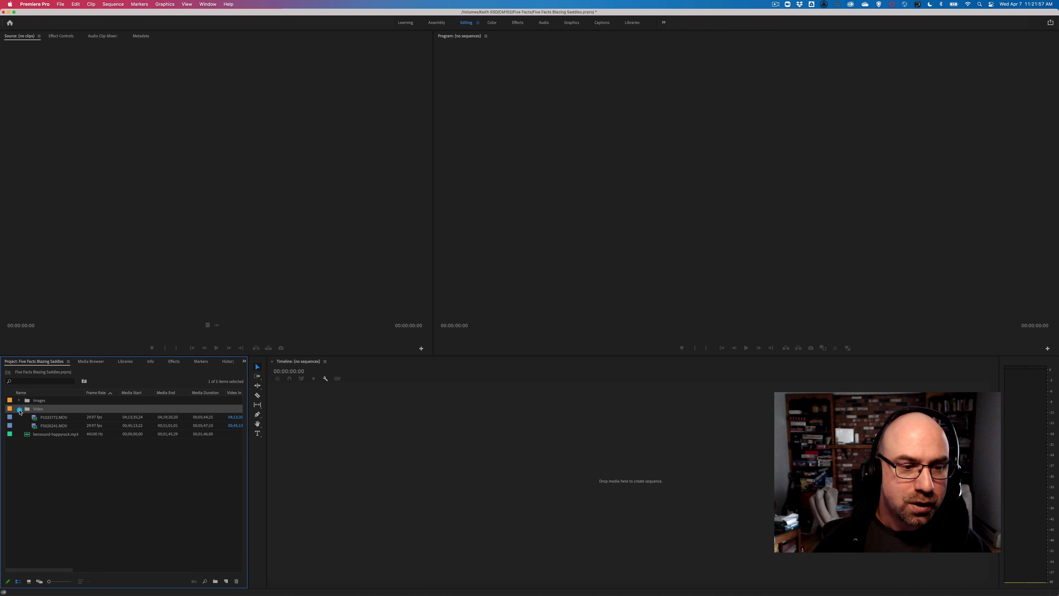
# Create a new sequence from the P1033772.MOV clip and delete the clip from its timeline.
pyautogui.doubleClick(35, 417)
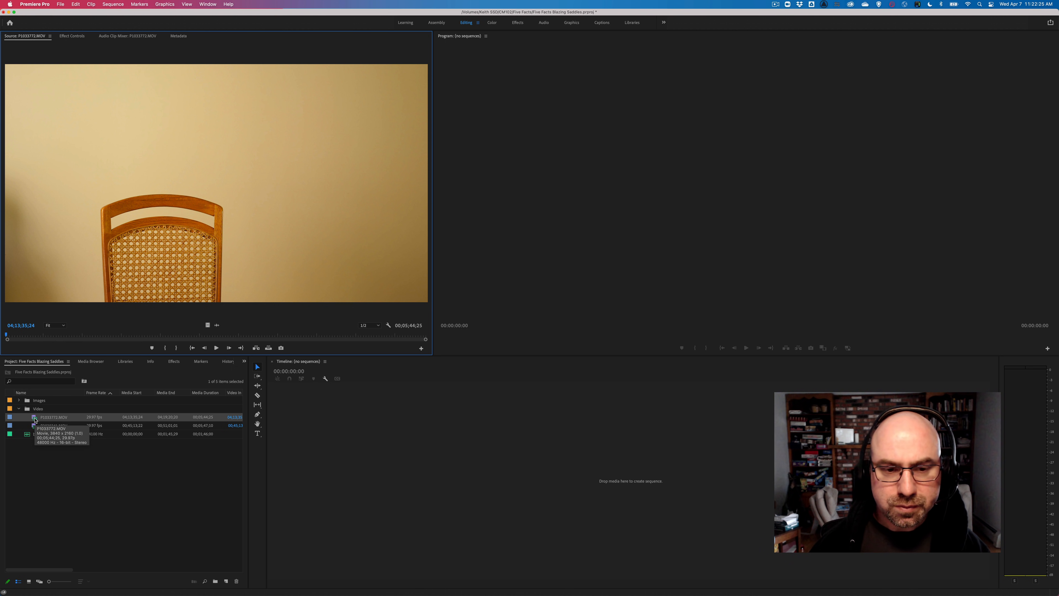
pyautogui.rightClick(35, 420)
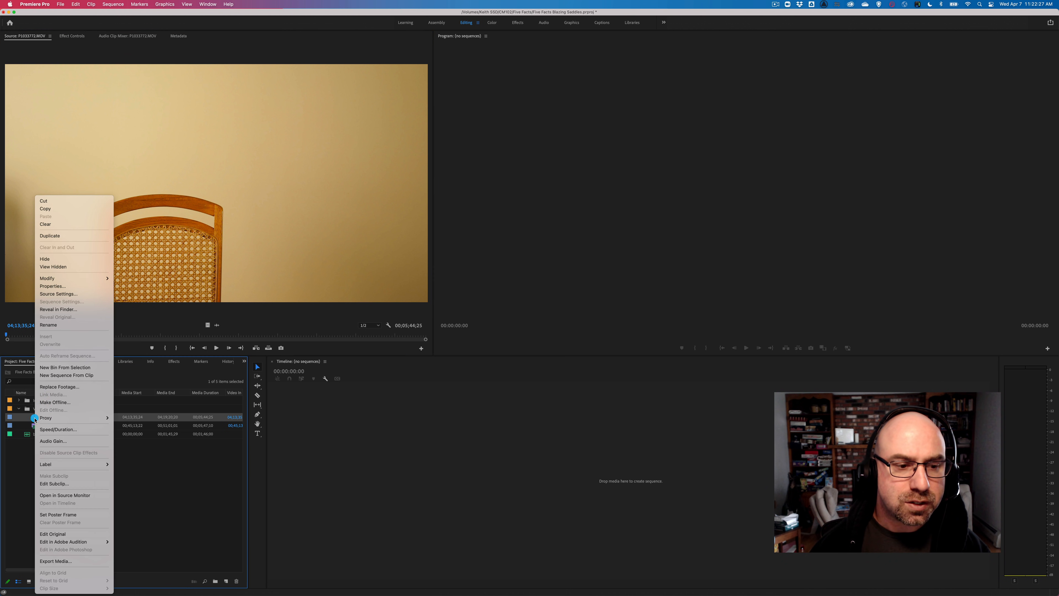
pyautogui.moveTo(37, 421)
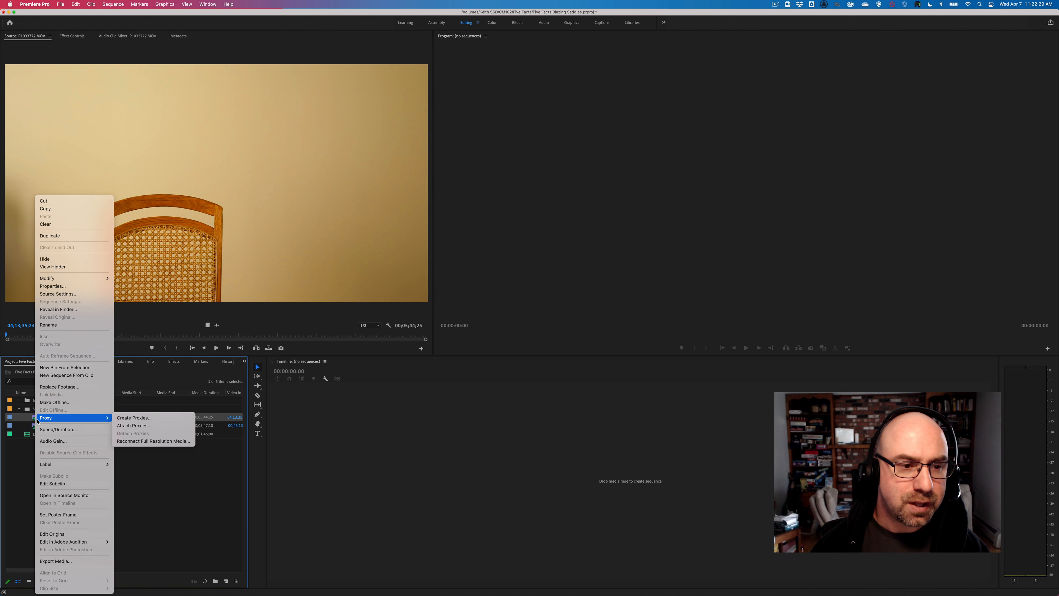
pyautogui.click(72, 375)
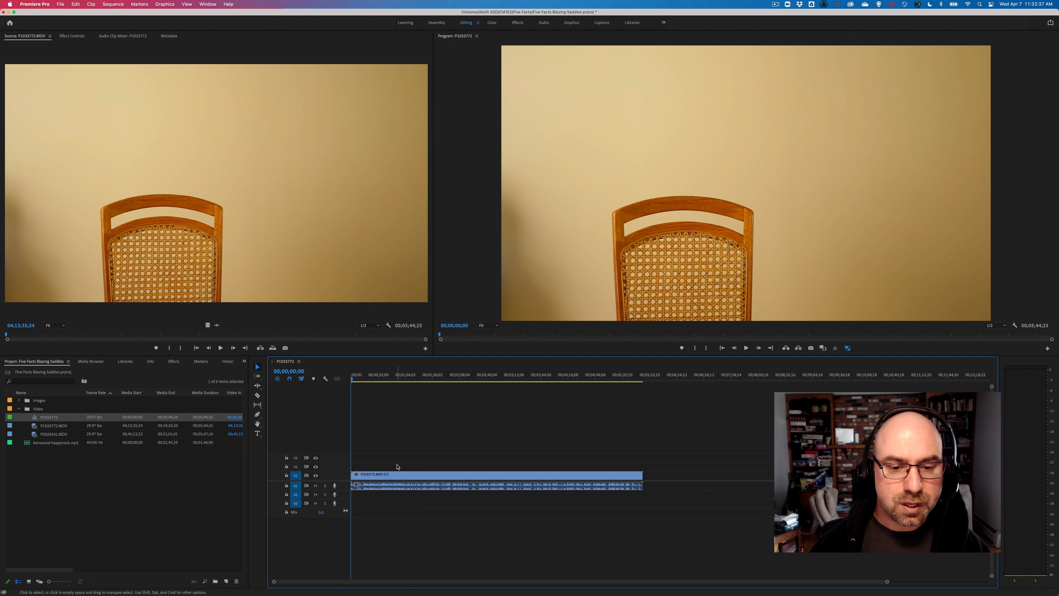
pyautogui.click(403, 479)
pyautogui.press('BackSpace')
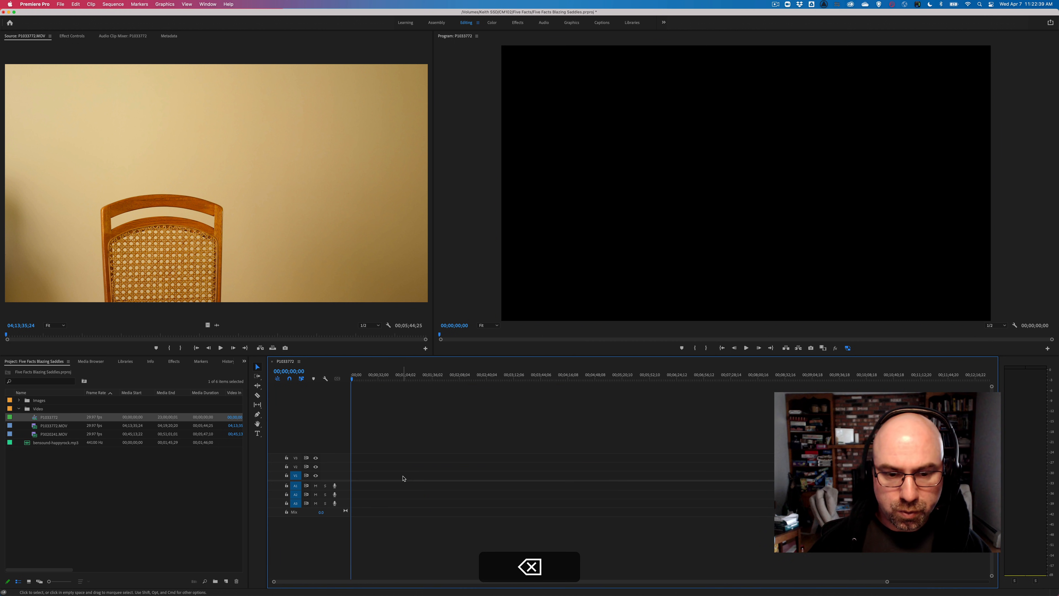
# Rename the new sequence in the Video bin as Five Facts Blazinf Saddles.
pyautogui.click(48, 417)
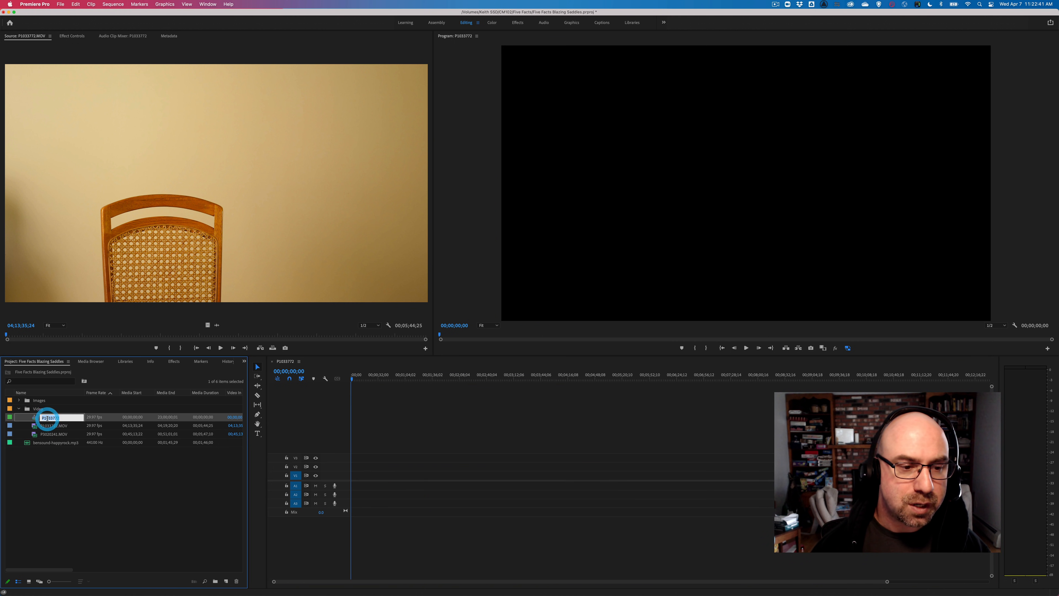
pyautogui.write('Five Fac')
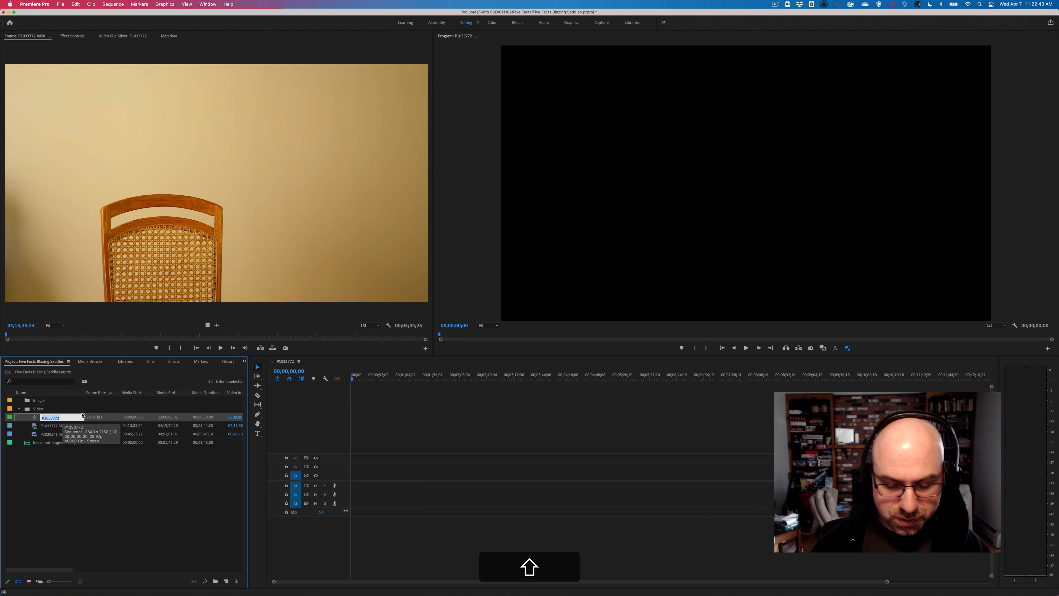
pyautogui.write('ts')
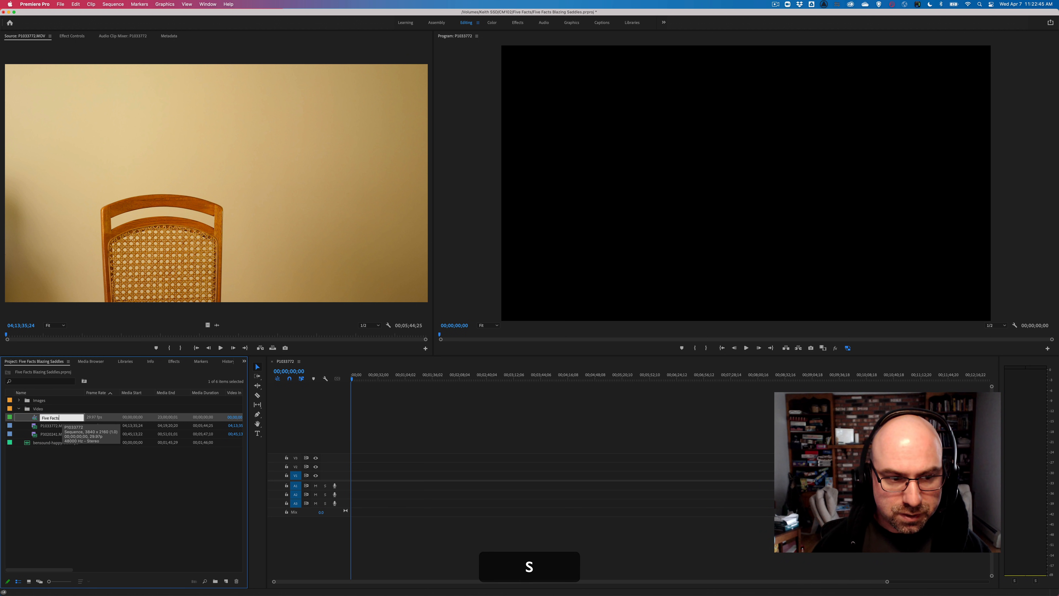
pyautogui.write(' Blazinf Saddles')
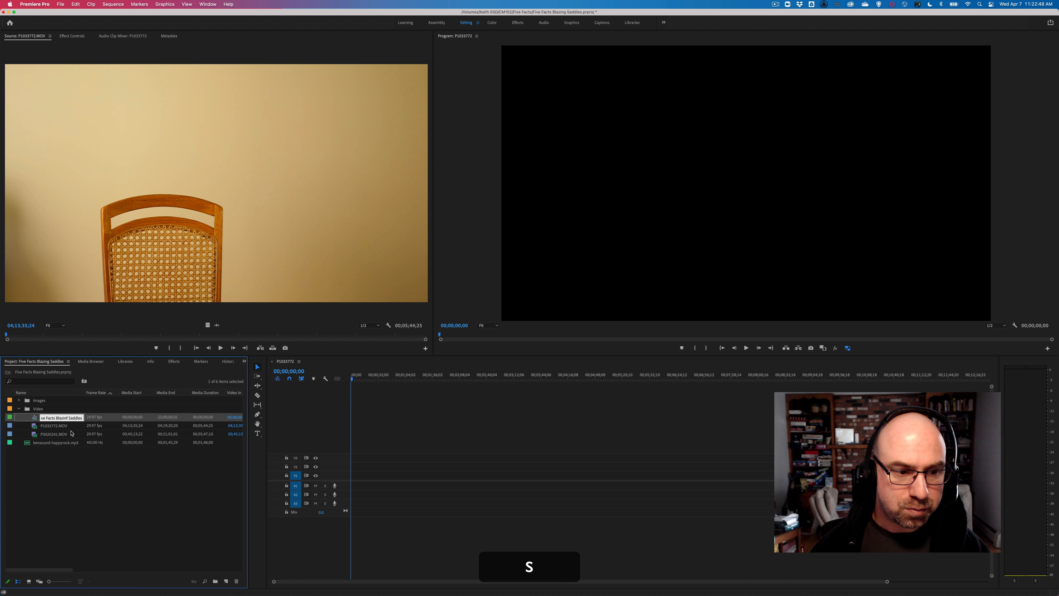
pyautogui.click(54, 450)
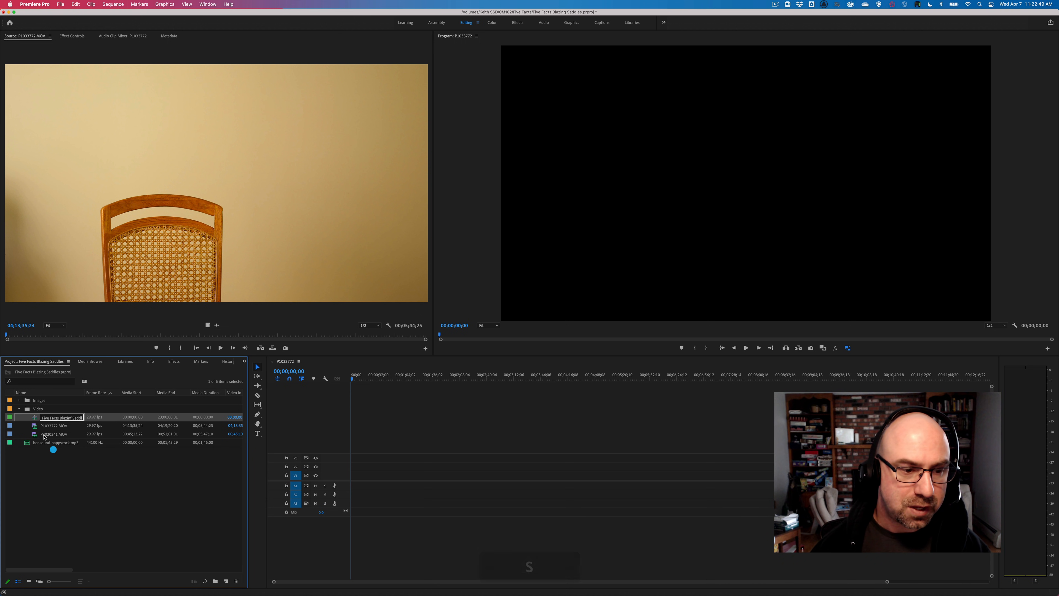
# Correct the sequence name in the Video bin to Five Facts Blazing Saddles.
pyautogui.click(64, 419)
pyautogui.click(64, 419)
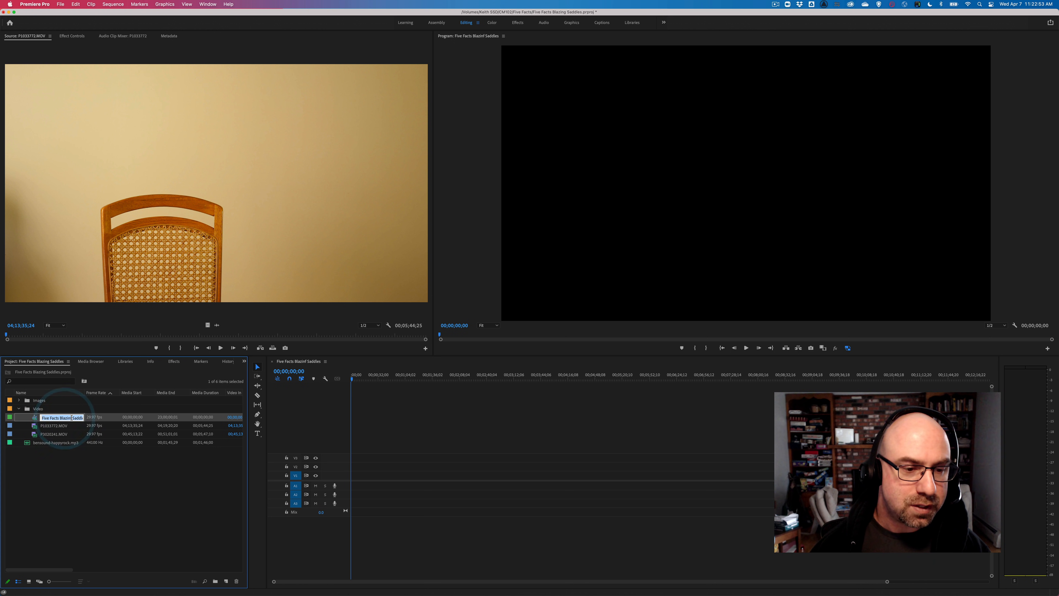
pyautogui.click(71, 417)
pyautogui.press('BackSpace')
pyautogui.write('g')
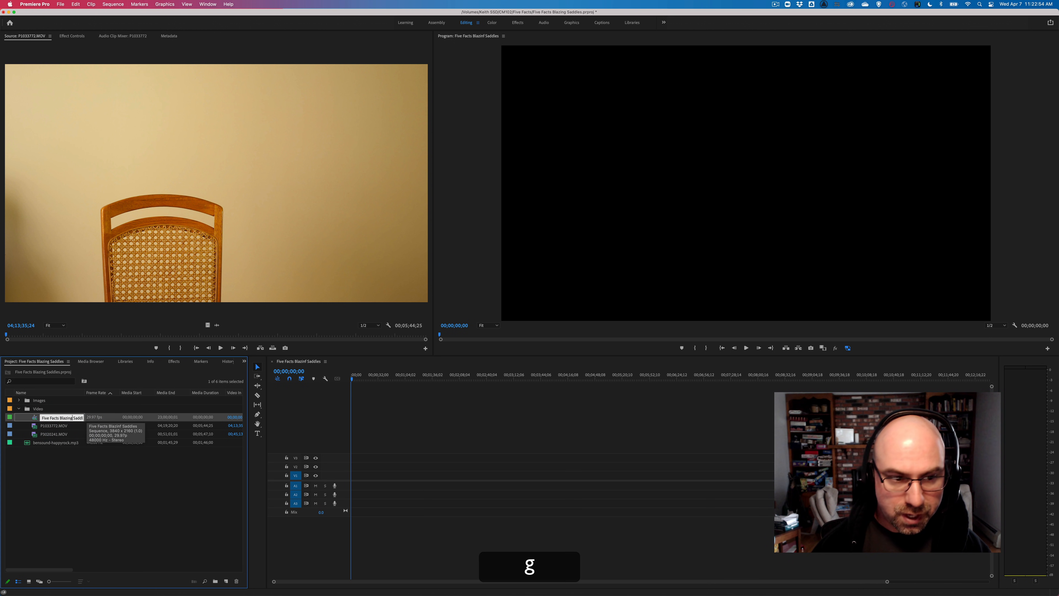
pyautogui.click(60, 461)
pyautogui.click(29, 417)
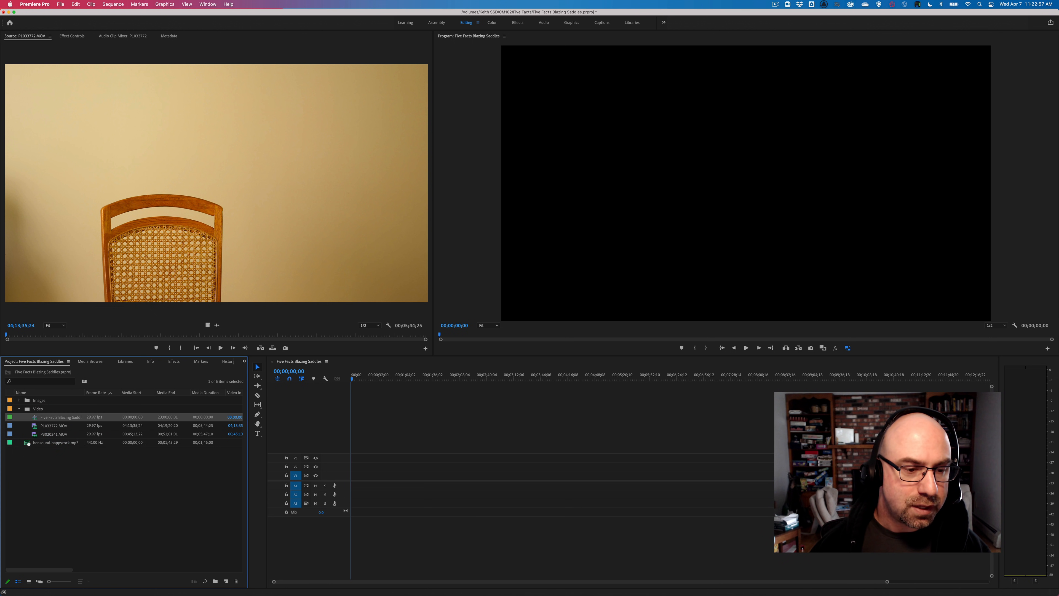
pyautogui.click(22, 463)
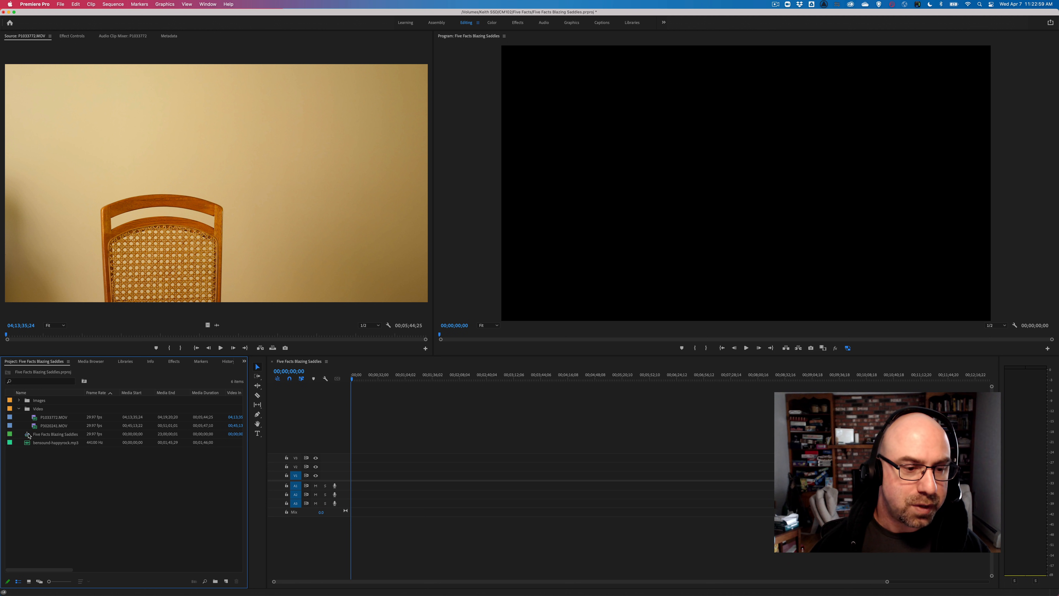
# Open P1033772.MOV in the source monitor, mark the 00;00;04;21 opening section ending at 04;15;35;12, and add it to the start of the sequence.
pyautogui.doubleClick(35, 418)
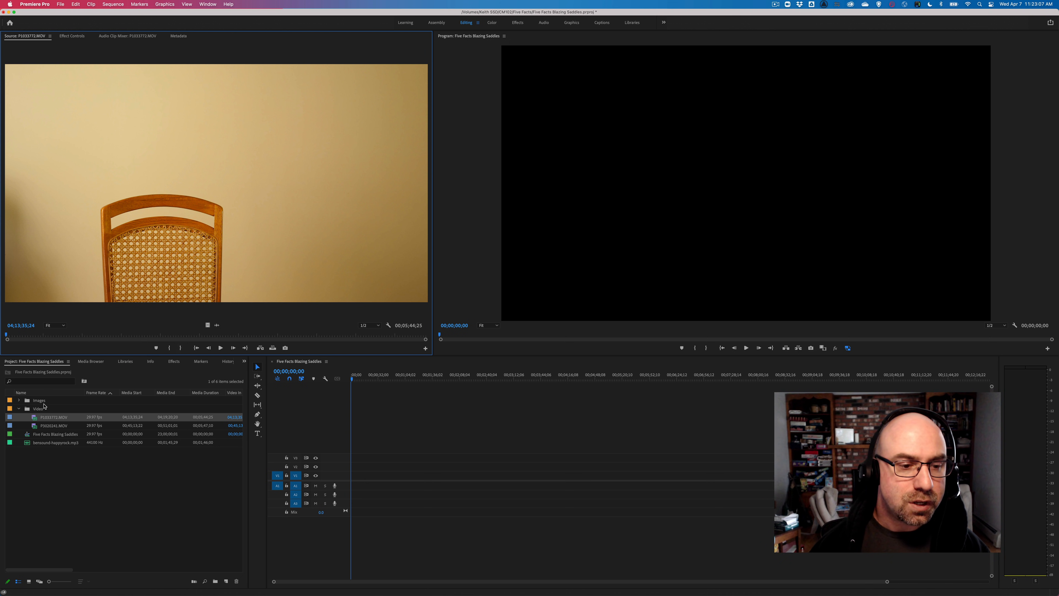
pyautogui.moveTo(6, 334); pyautogui.dragTo(66, 334)
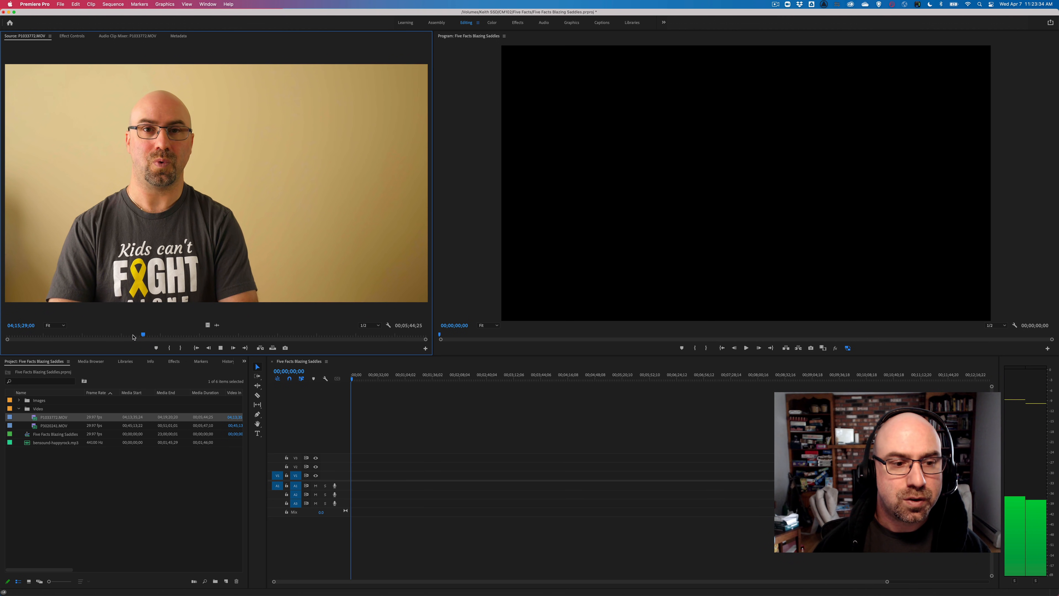
pyautogui.press('i')
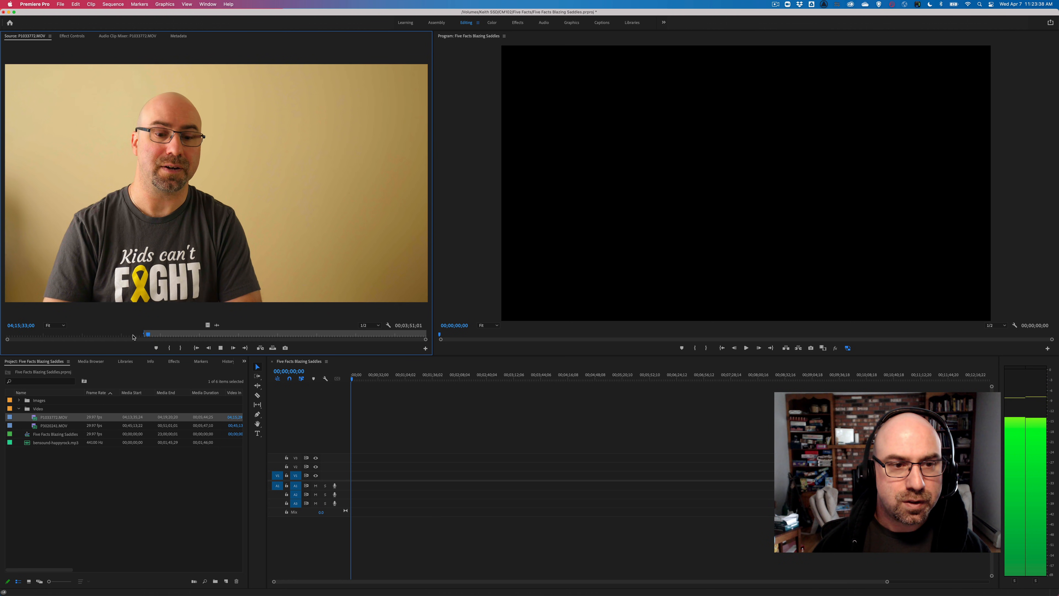
pyautogui.press('space')
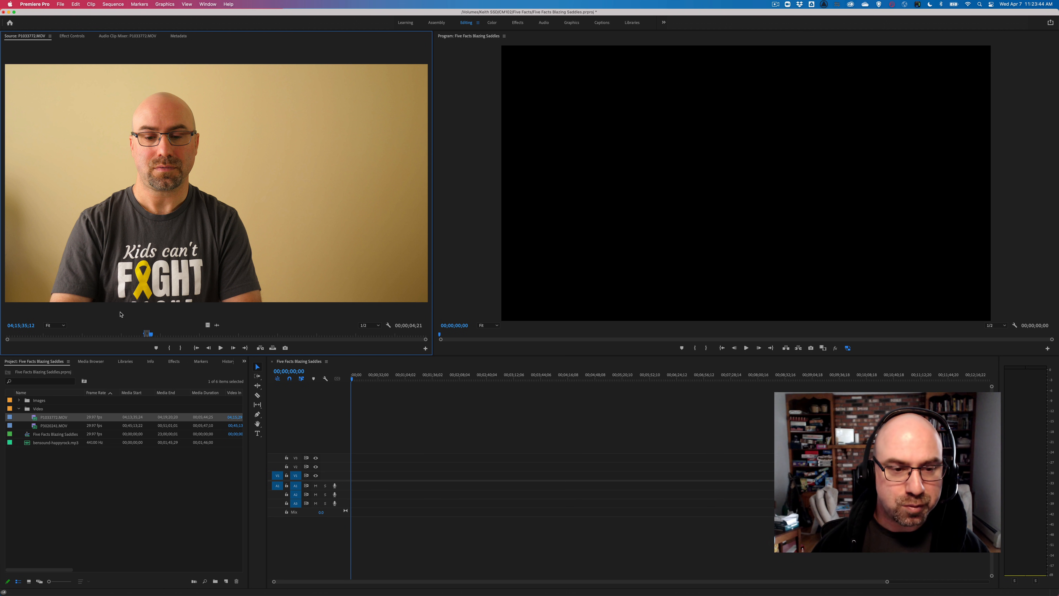
pyautogui.press('.')
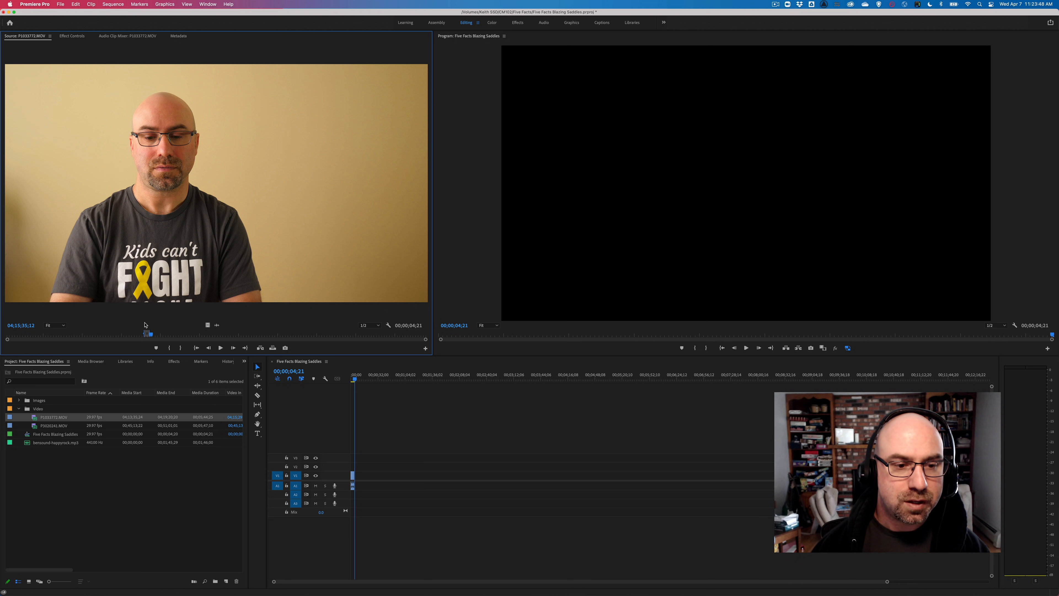
# Mark the next spoken section of P1033772.MOV, 00;00;19;09 long and ending at 04;15;55;27, and add it after the first clip.
pyautogui.press('space')
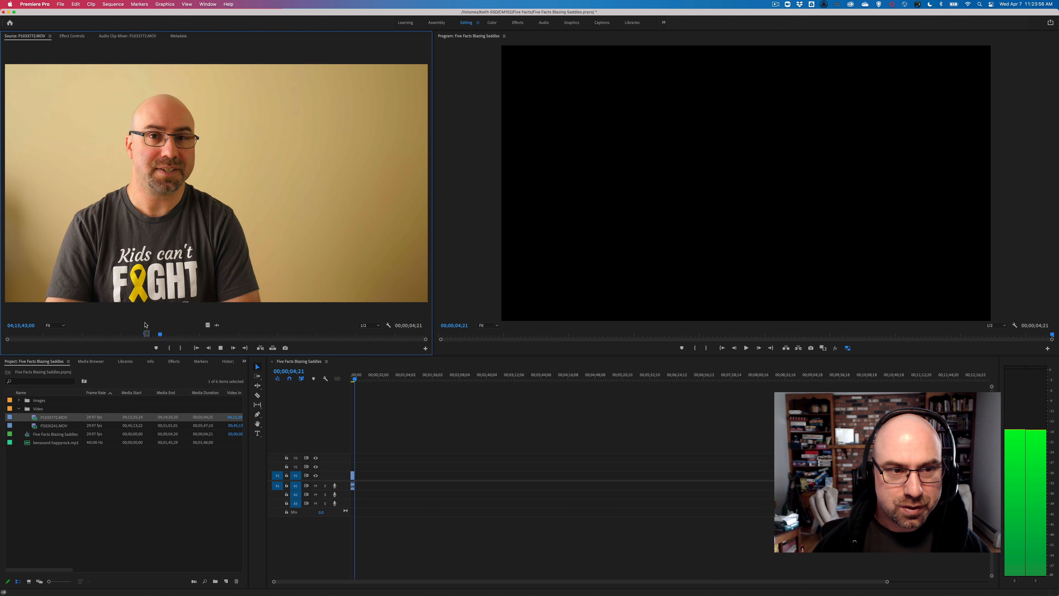
pyautogui.press('space')
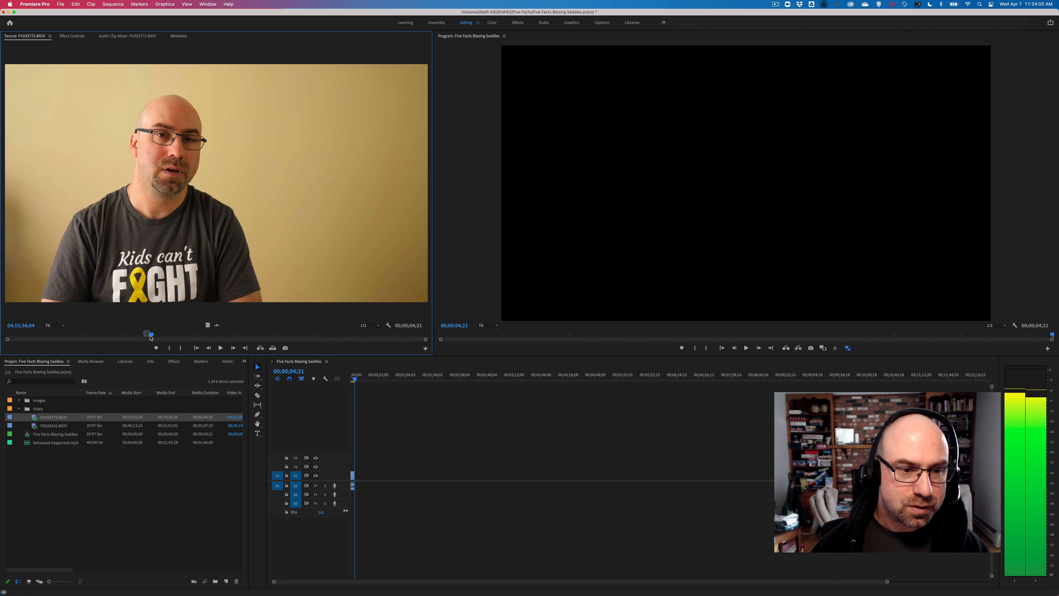
pyautogui.click(151, 334)
pyautogui.press('space')
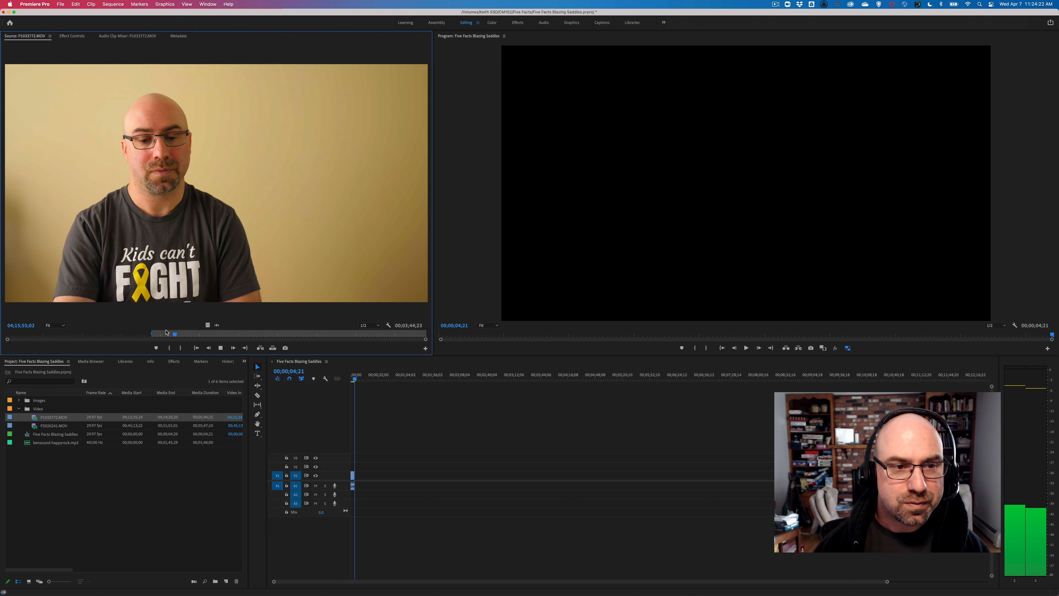
pyautogui.press('space')
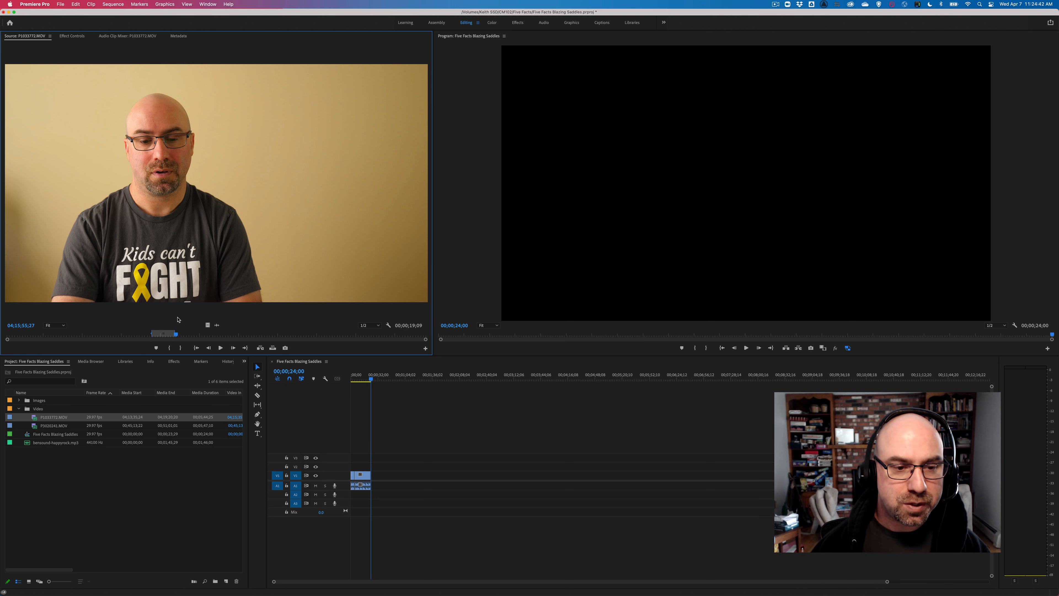
# Mark a third section of P1033772.MOV, 00;00;18;09 long and ending at 04;16;39;01, and add it to the end of the sequence.
pyautogui.press('space')
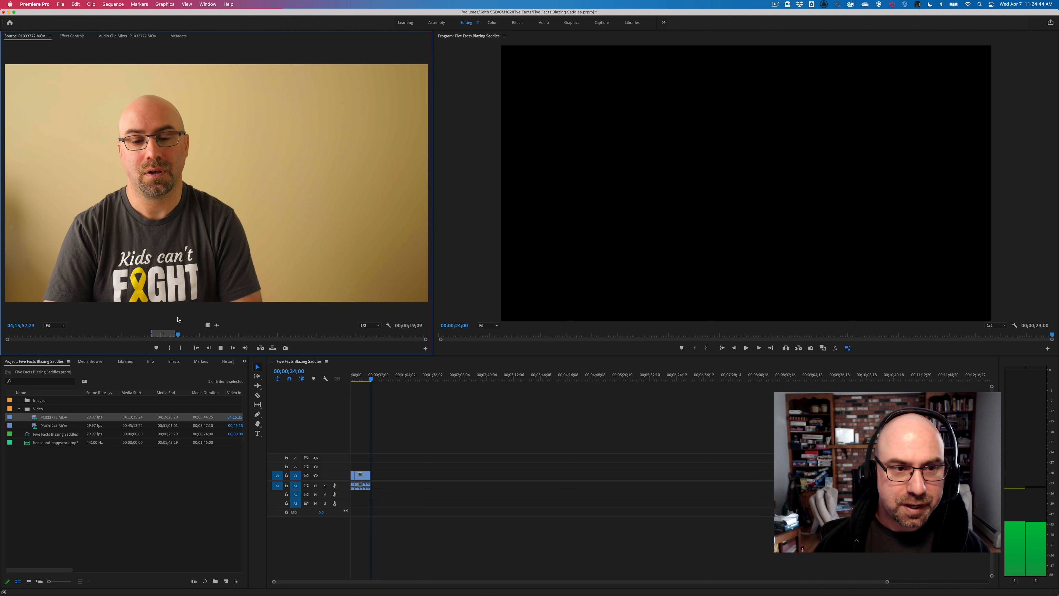
pyautogui.press('i')
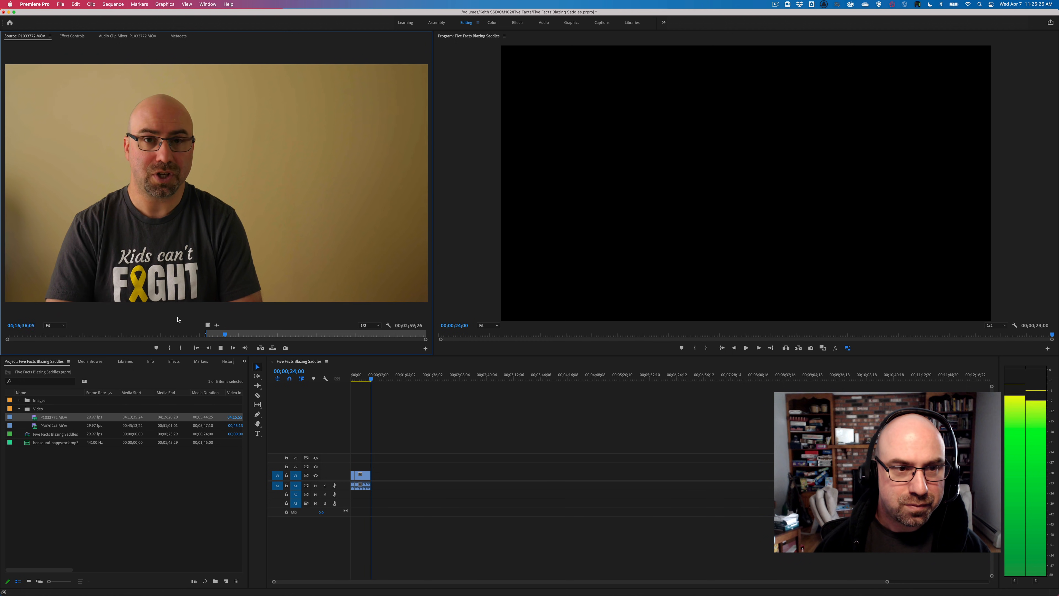
pyautogui.press('l')
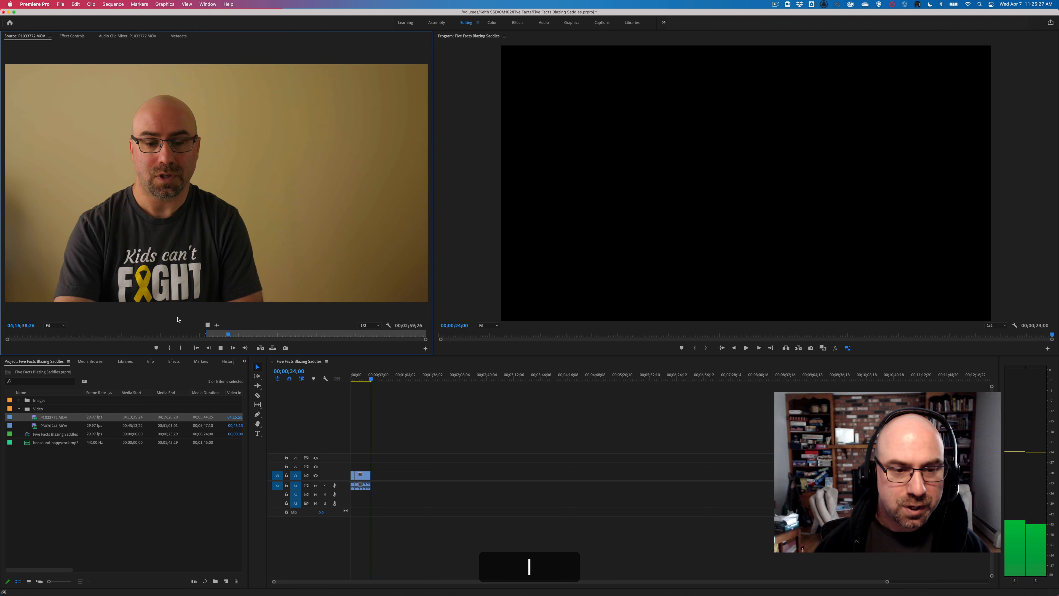
pyautogui.press('k')
pyautogui.press('o')
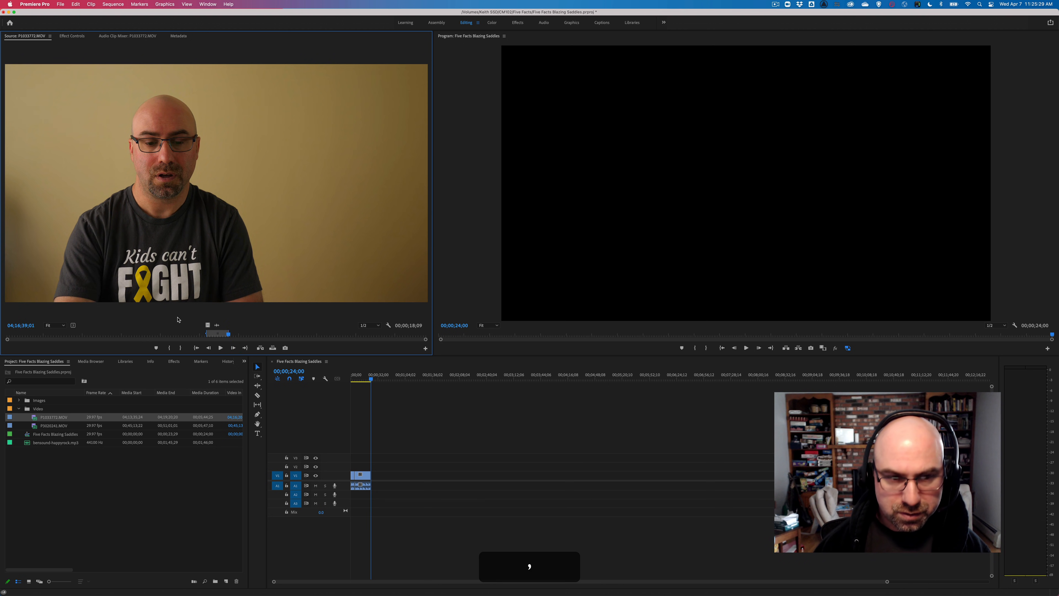
pyautogui.press('.')
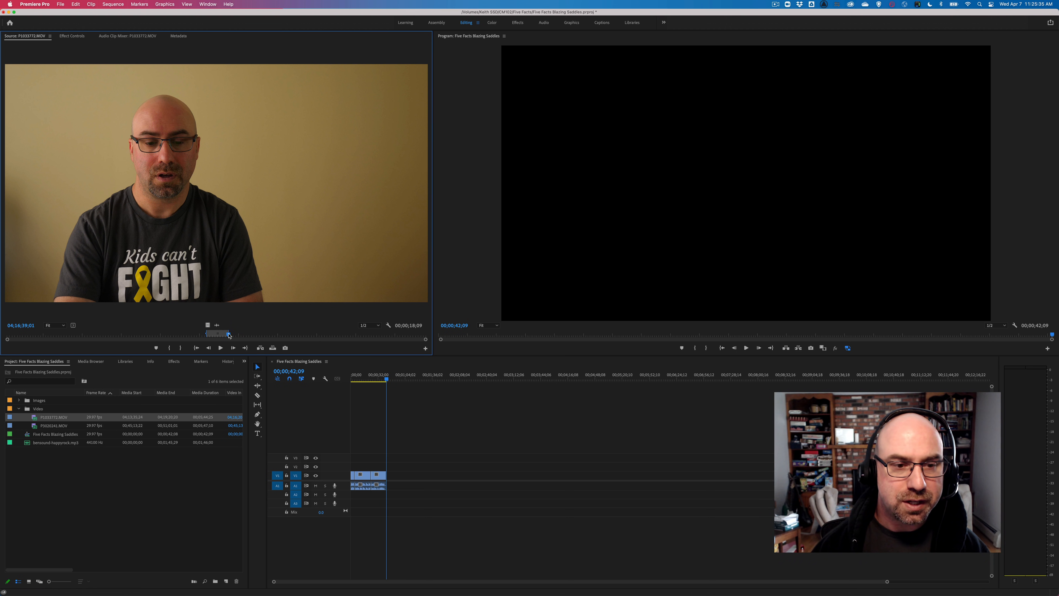
pyautogui.press('l')
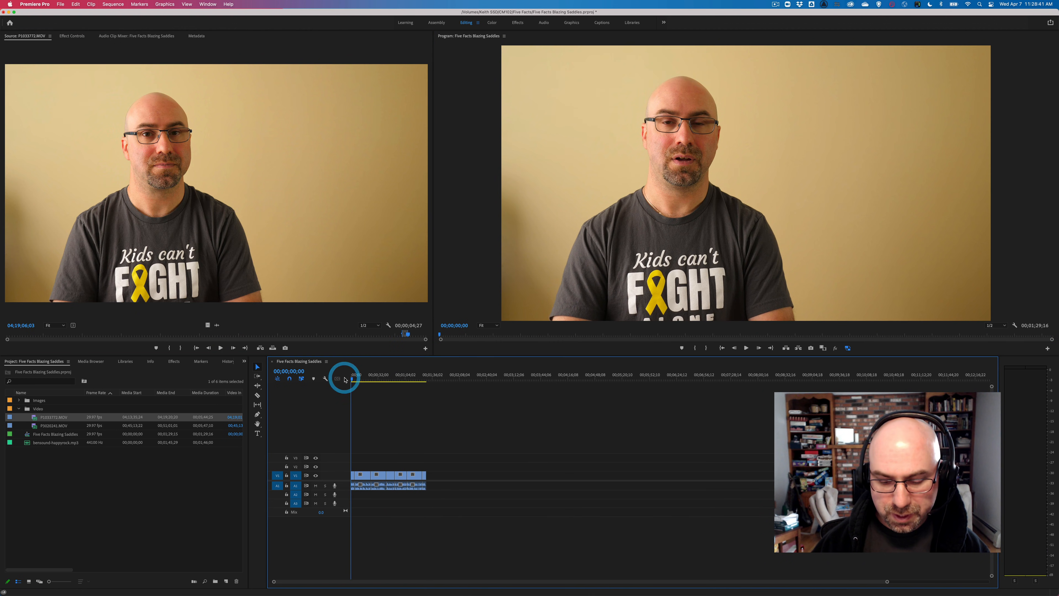
# Play the assembled sequence from its start through the first cut to check the transition between the clips.
pyautogui.press('super+equal')
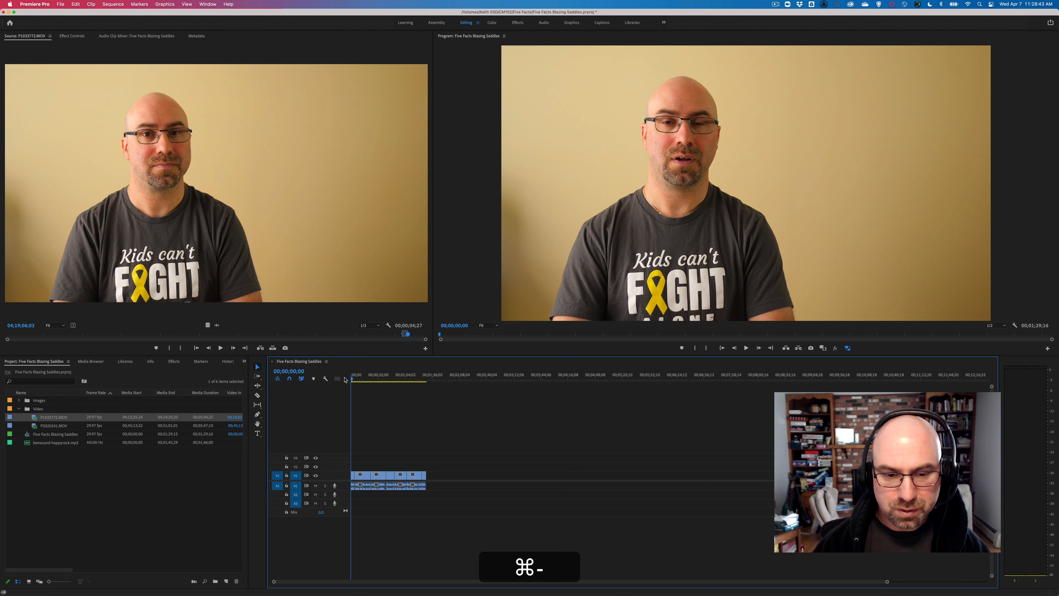
pyautogui.press('super+equal')
pyautogui.press('super+equal')
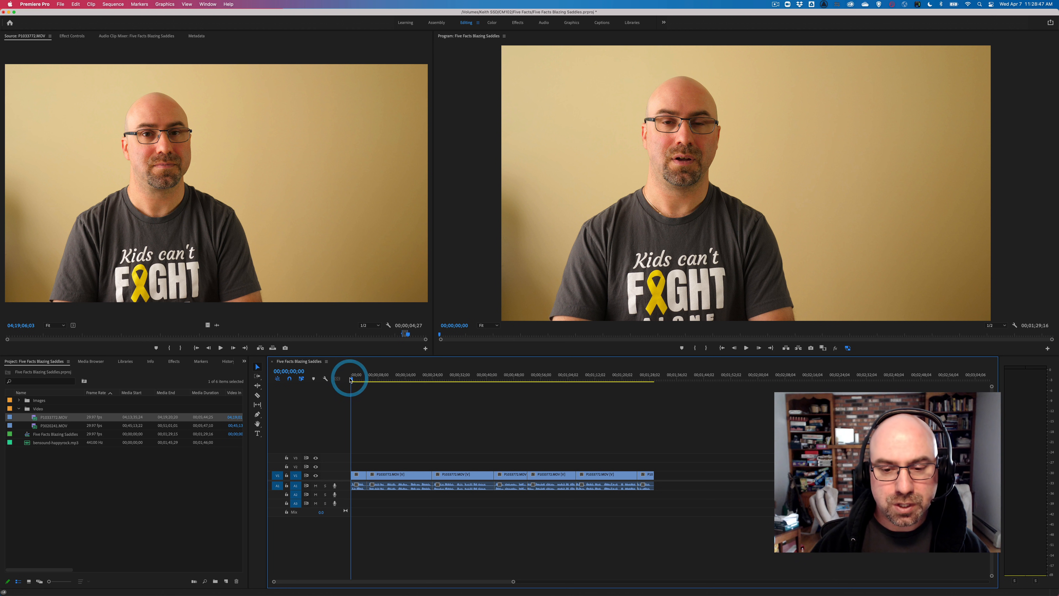
pyautogui.press('space')
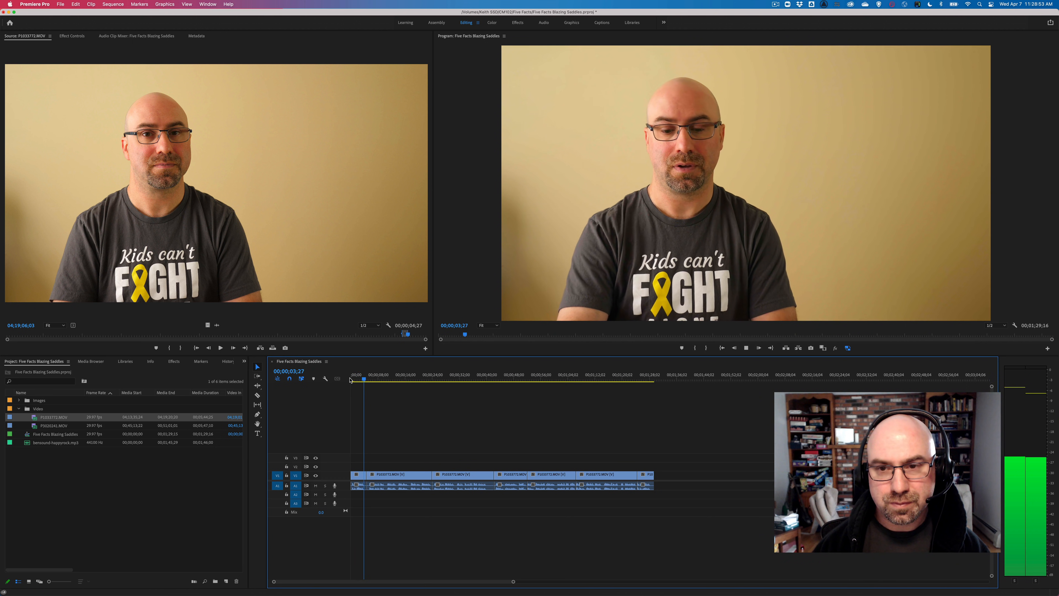
pyautogui.press('space')
pyautogui.press('=')
pyautogui.press('=')
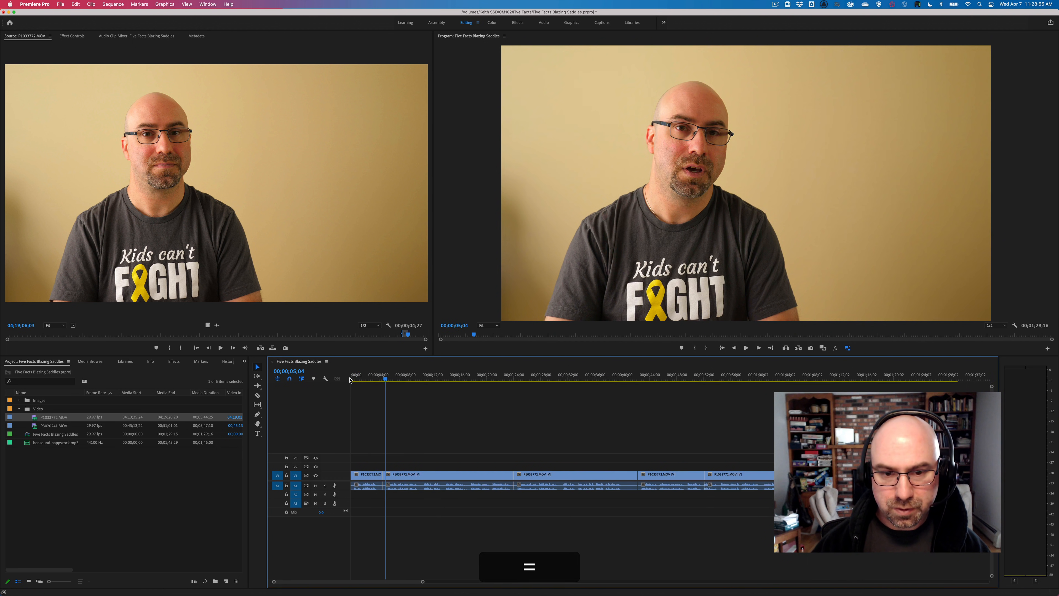
# Find where the speech ends in the first clip and ripple-trim the clip's end to 00;00;03;23.
pyautogui.click(386, 374)
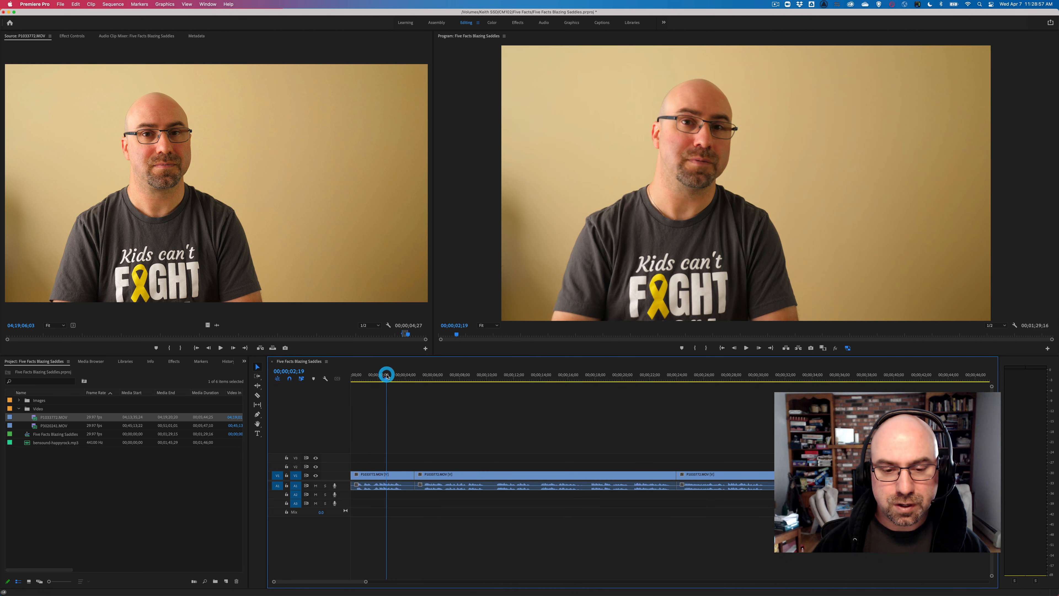
pyautogui.press('space')
pyautogui.press('space')
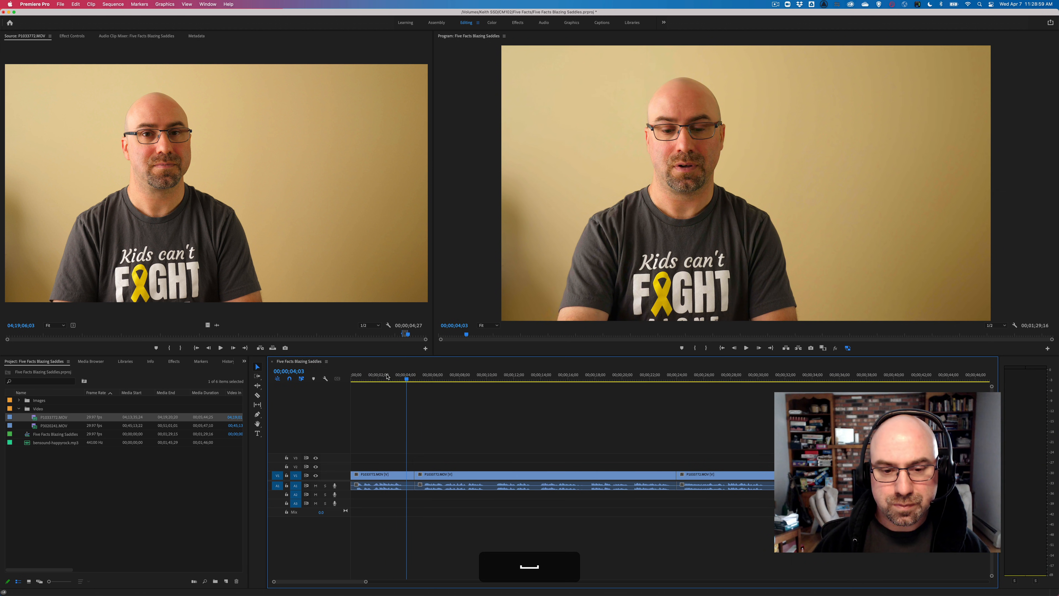
pyautogui.moveTo(407, 379); pyautogui.dragTo(394, 380)
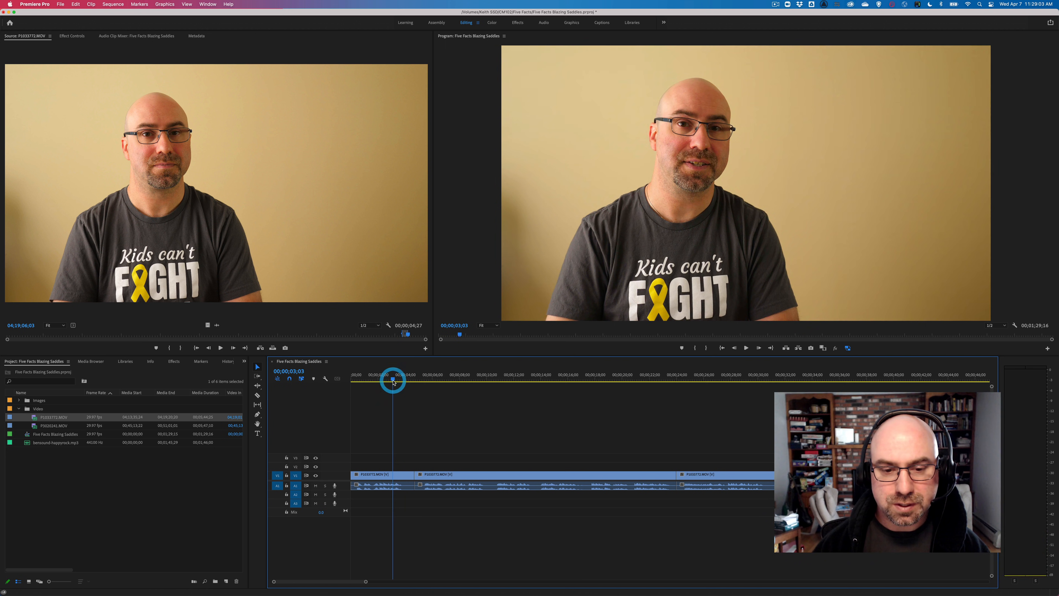
pyautogui.press('space')
pyautogui.press('space')
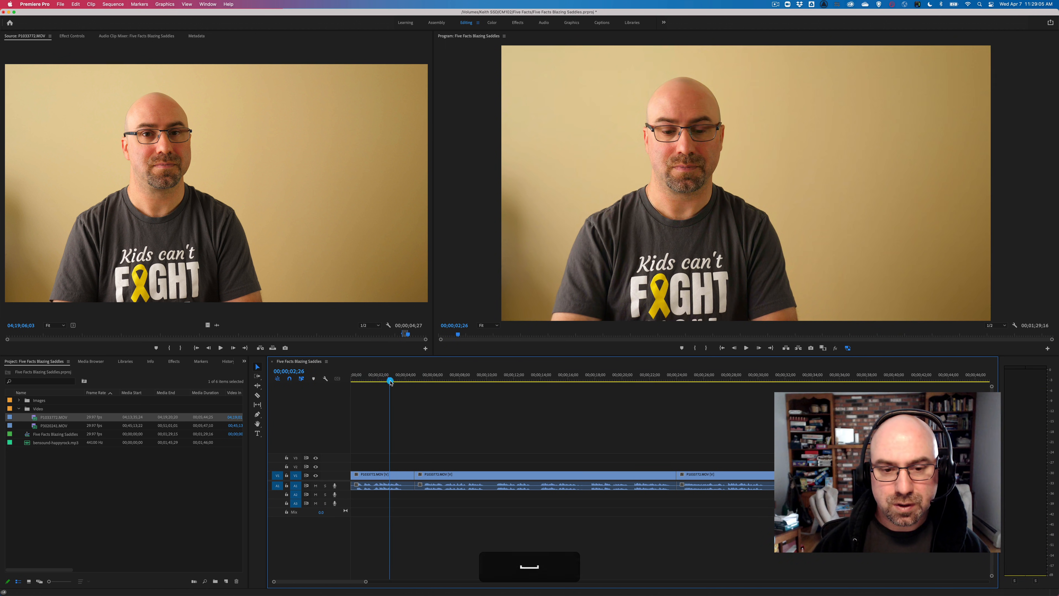
pyautogui.press('space')
pyautogui.press('space')
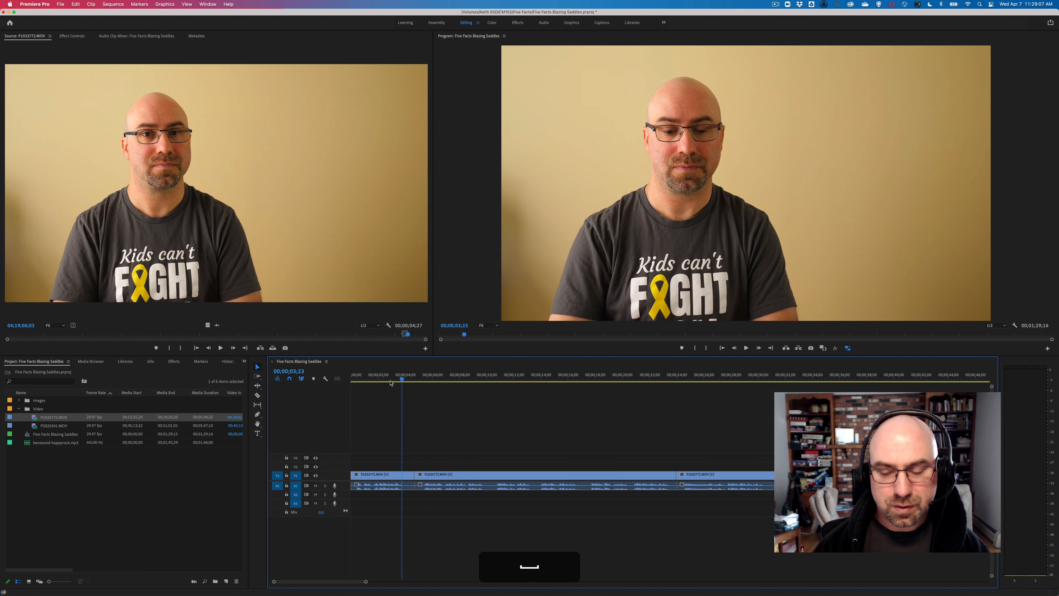
pyautogui.click(257, 386)
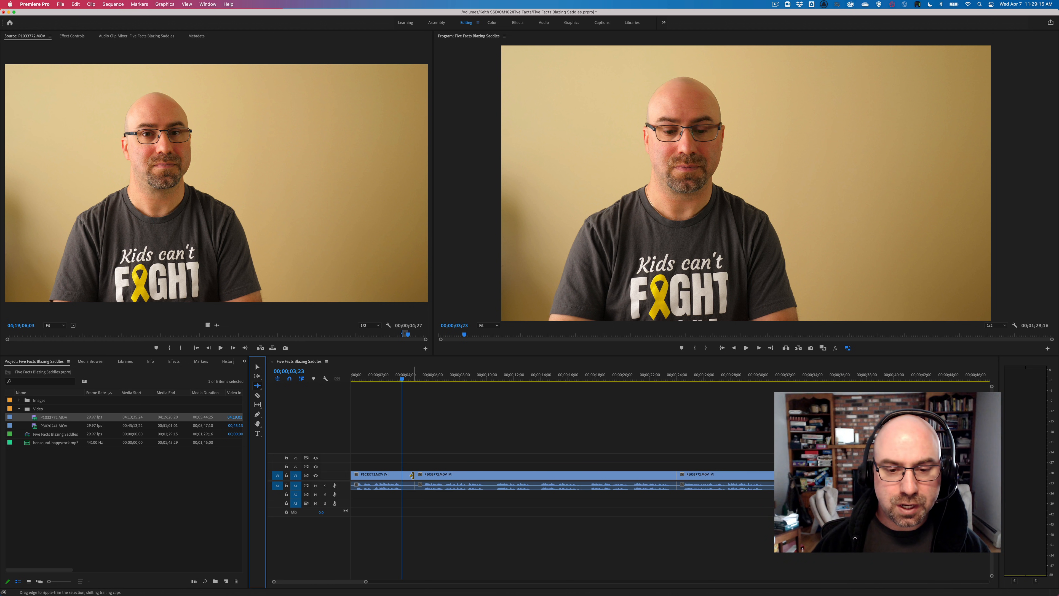
pyautogui.moveTo(412, 476); pyautogui.dragTo(401, 474)
# Review the first cut and ripple-trim the start of the second clip by the span up to 00;00;04;01.
pyautogui.click(383, 377)
pyautogui.press('space')
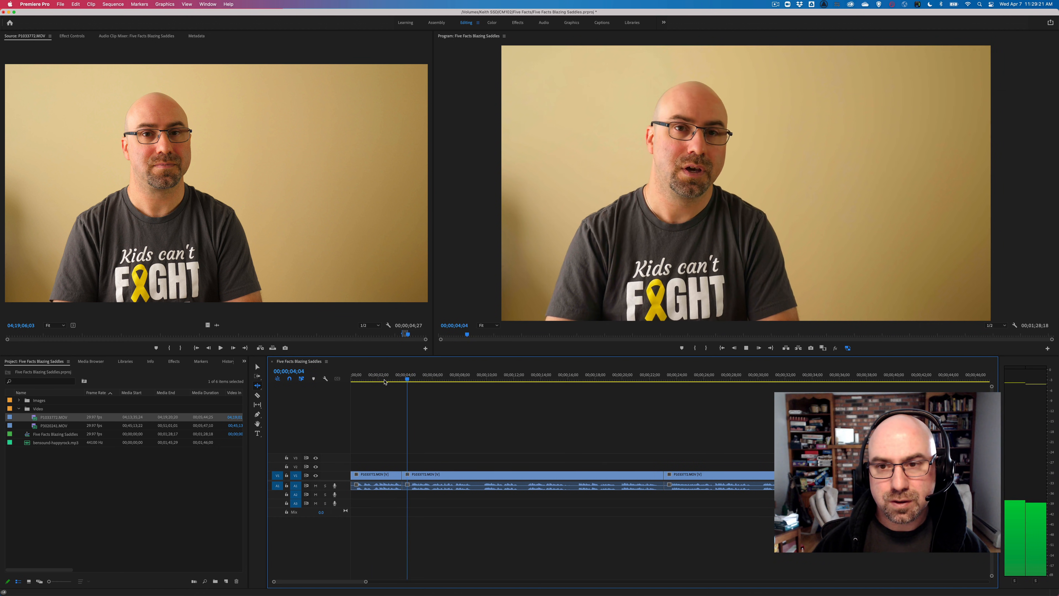
pyautogui.press('space')
pyautogui.moveTo(414, 377); pyautogui.dragTo(405, 379)
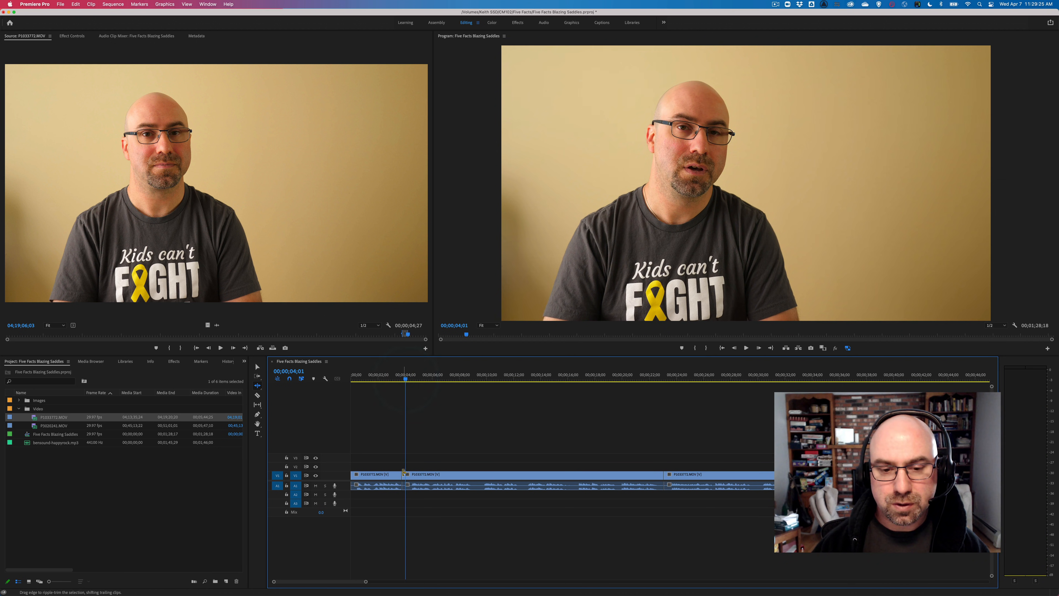
pyautogui.moveTo(404, 473); pyautogui.dragTo(406, 473)
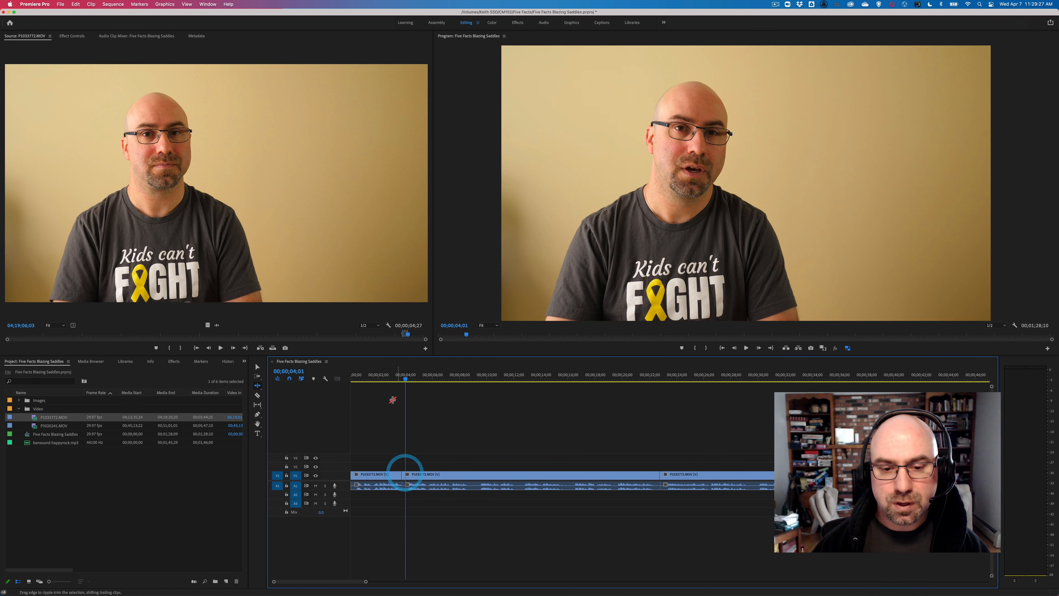
# Check the first cut, find where the speech ends in the second clip, and ripple-trim that clip's end to 00;00;22;16.
pyautogui.click(391, 379)
pyautogui.press('space')
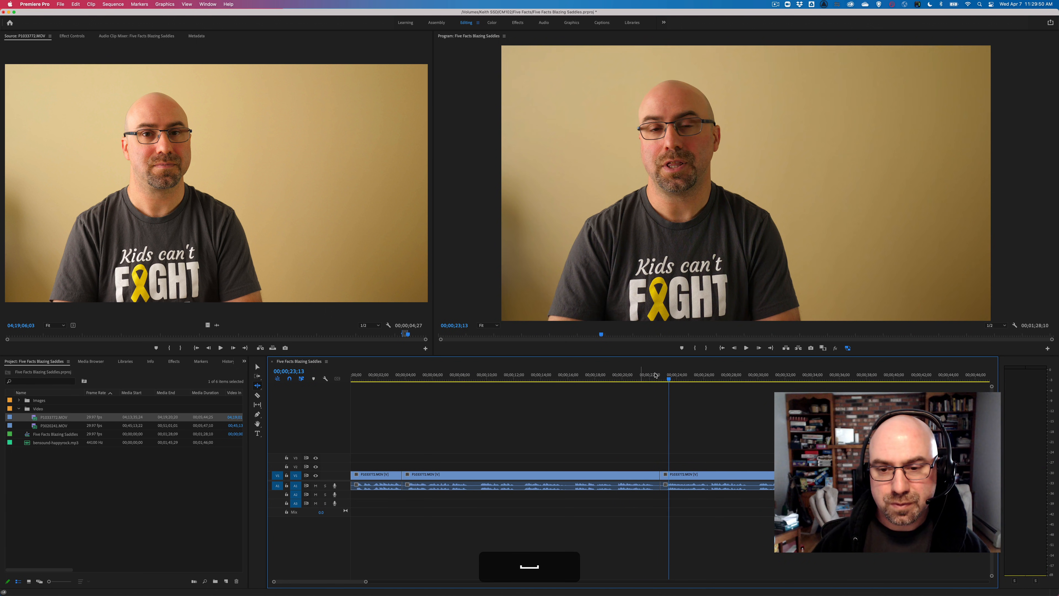
pyautogui.moveTo(659, 375)
pyautogui.mouseDown()
pyautogui.moveTo(647, 377)
pyautogui.moveTo(656, 376)
pyautogui.mouseUp()
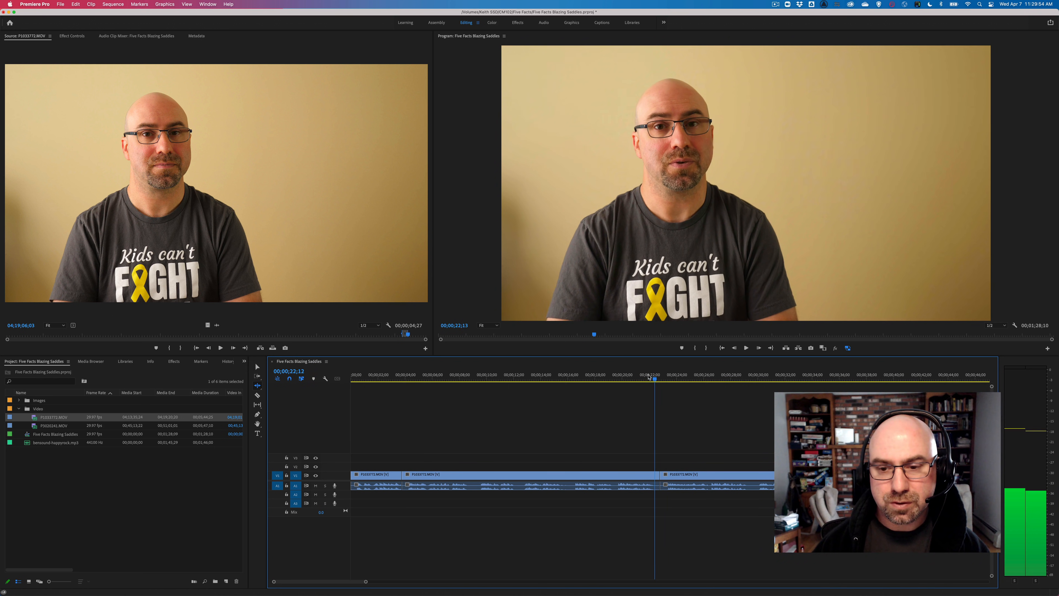
pyautogui.press('space')
pyautogui.press('space')
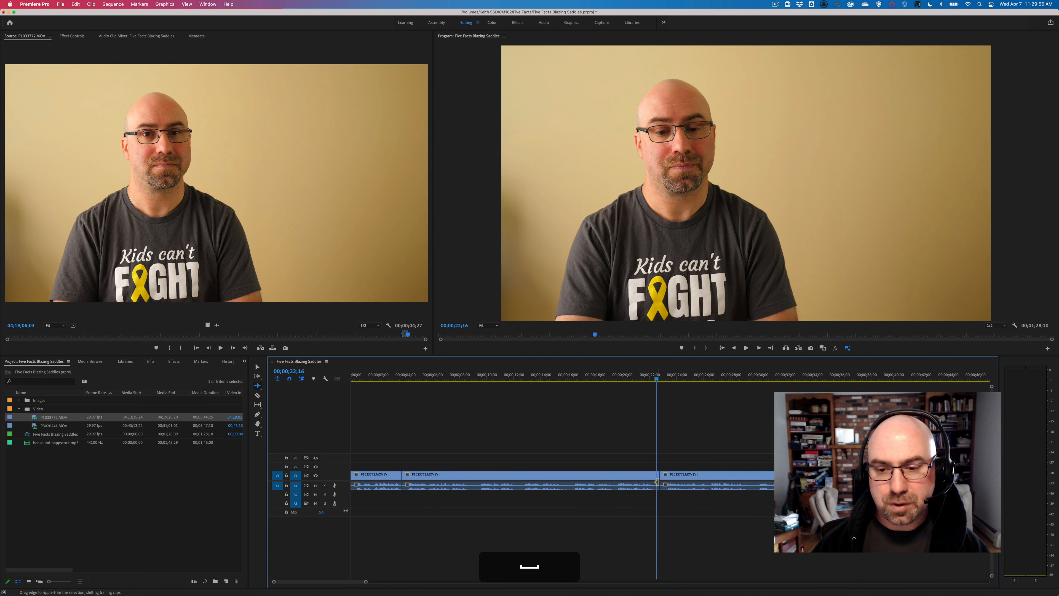
pyautogui.moveTo(654, 476); pyautogui.dragTo(653, 477)
pyautogui.press('space')
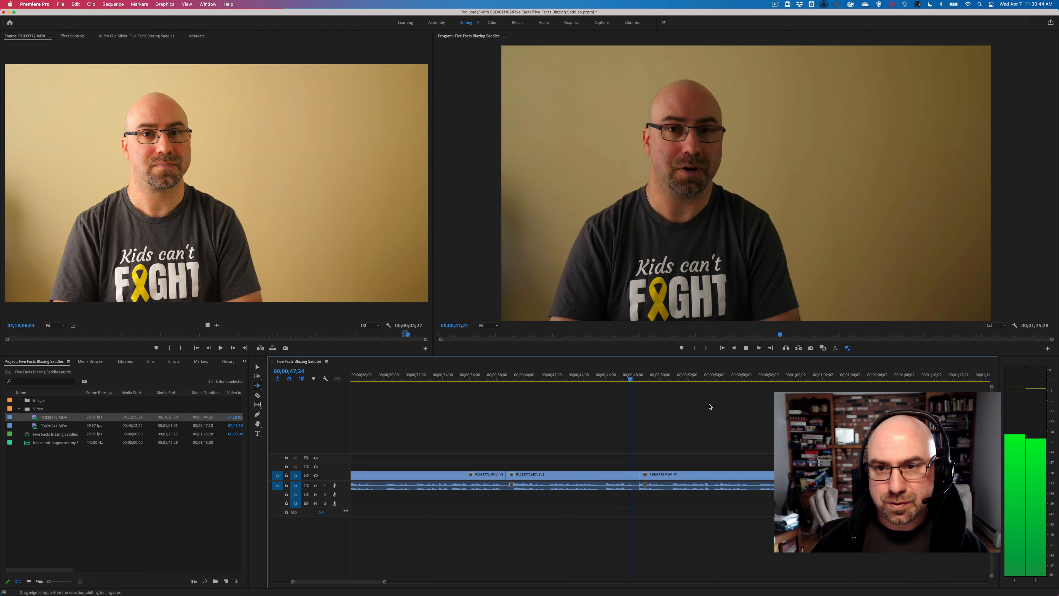
# Review the cut just before 00;00;49;03 and ripple-extend the start of the clip that follows it.
pyautogui.press('space')
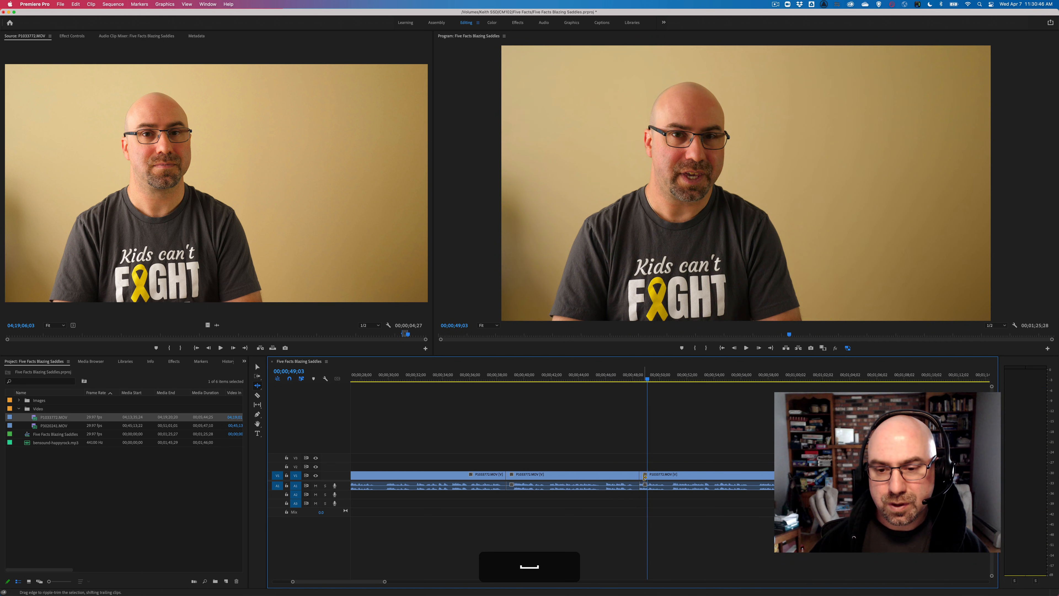
pyautogui.moveTo(645, 477); pyautogui.dragTo(634, 476)
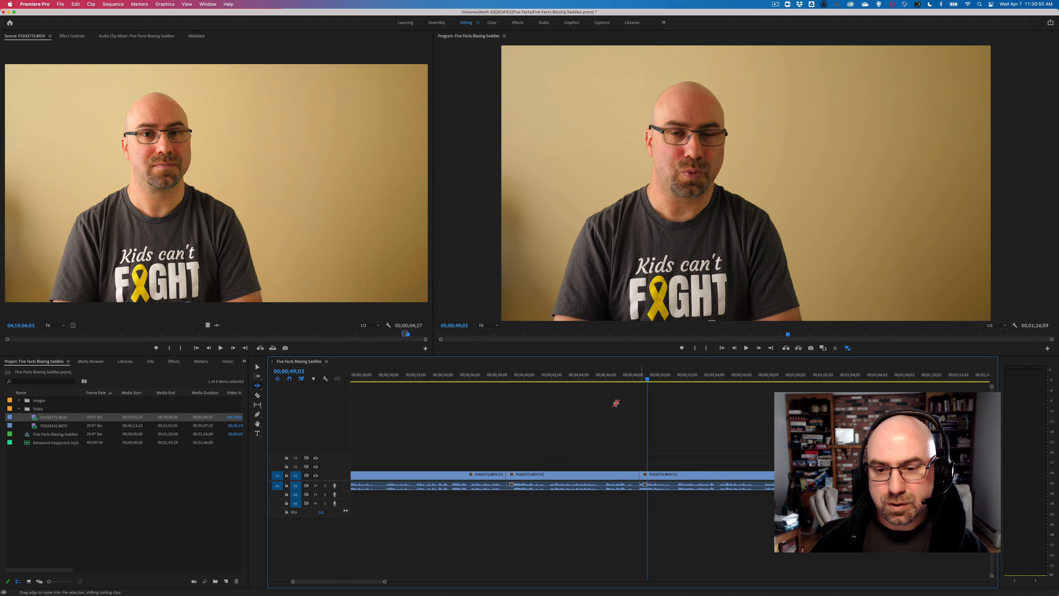
pyautogui.press('space')
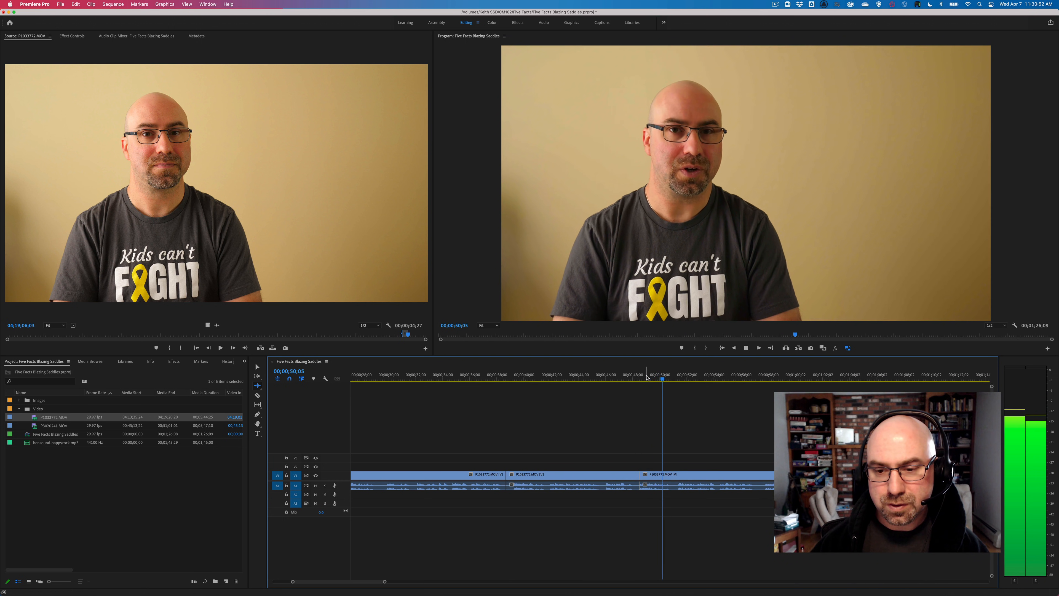
pyautogui.press('space')
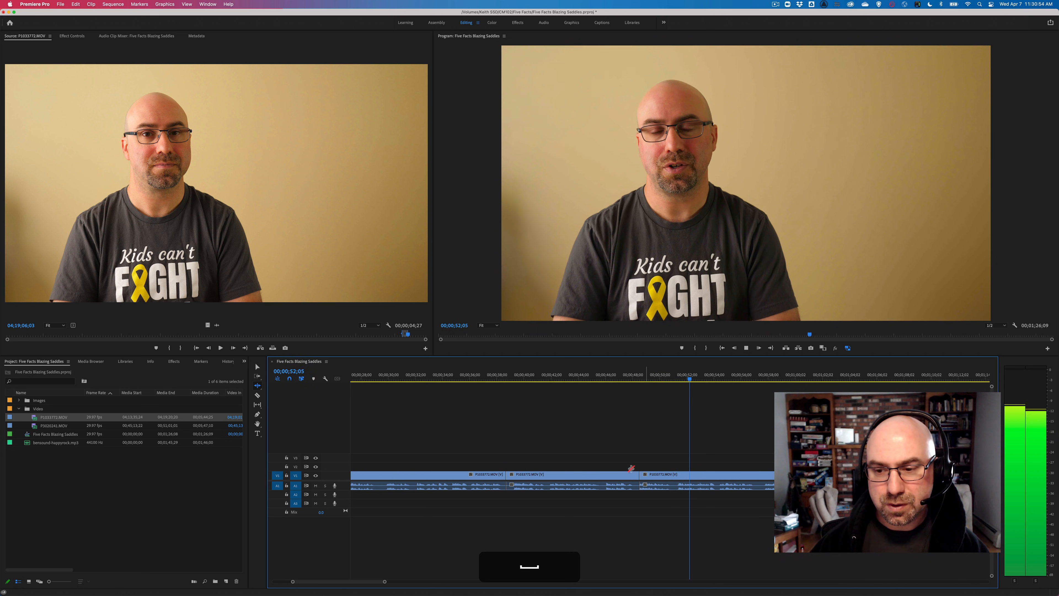
pyautogui.moveTo(628, 477); pyautogui.dragTo(626, 477)
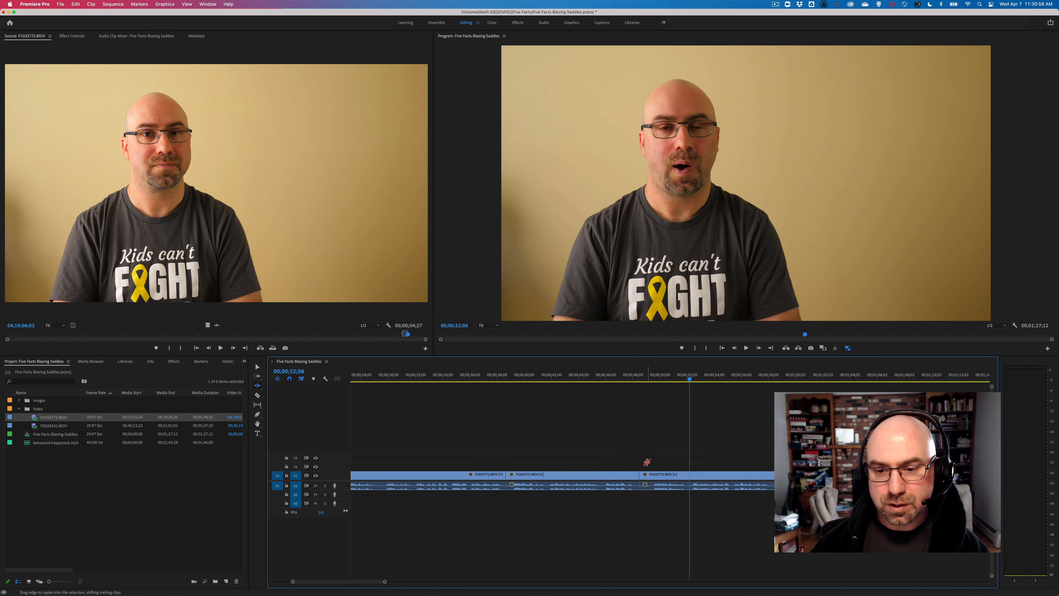
pyautogui.moveTo(644, 475); pyautogui.dragTo(644, 445)
# Play back the adjusted cut and ripple-trim the end of the last clip to 00;01;26;10.
pyautogui.click(631, 380)
pyautogui.click(616, 379)
pyautogui.press('space')
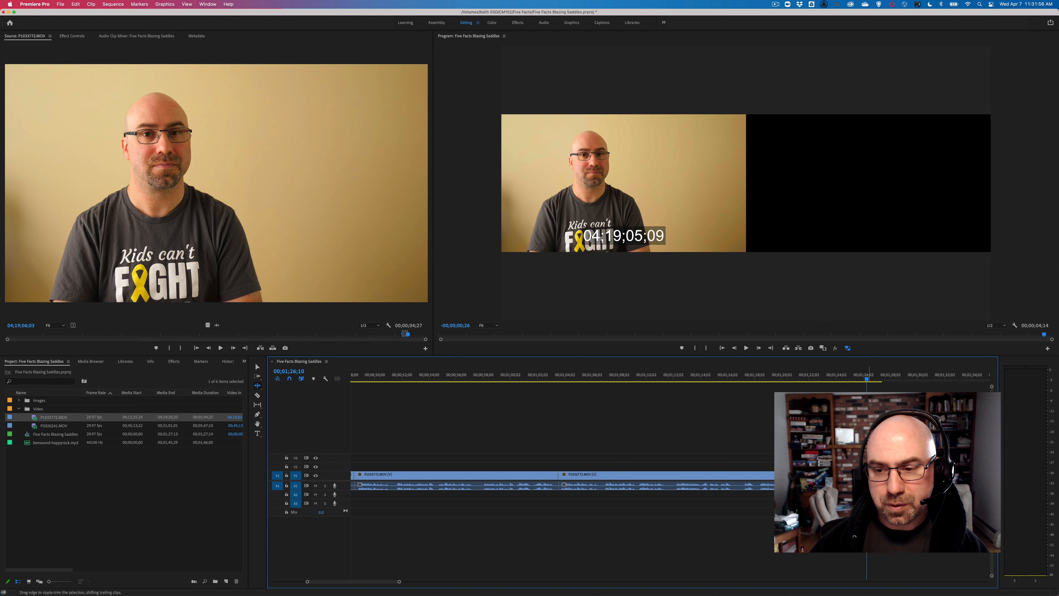
pyautogui.moveTo(867, 475); pyautogui.dragTo(868, 474)
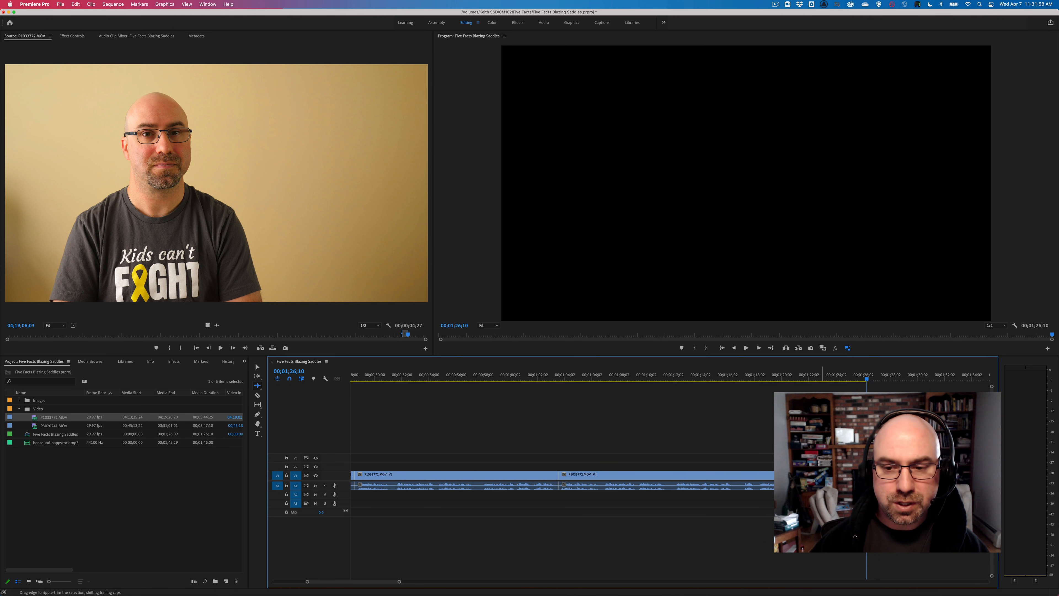
pyautogui.press('v')
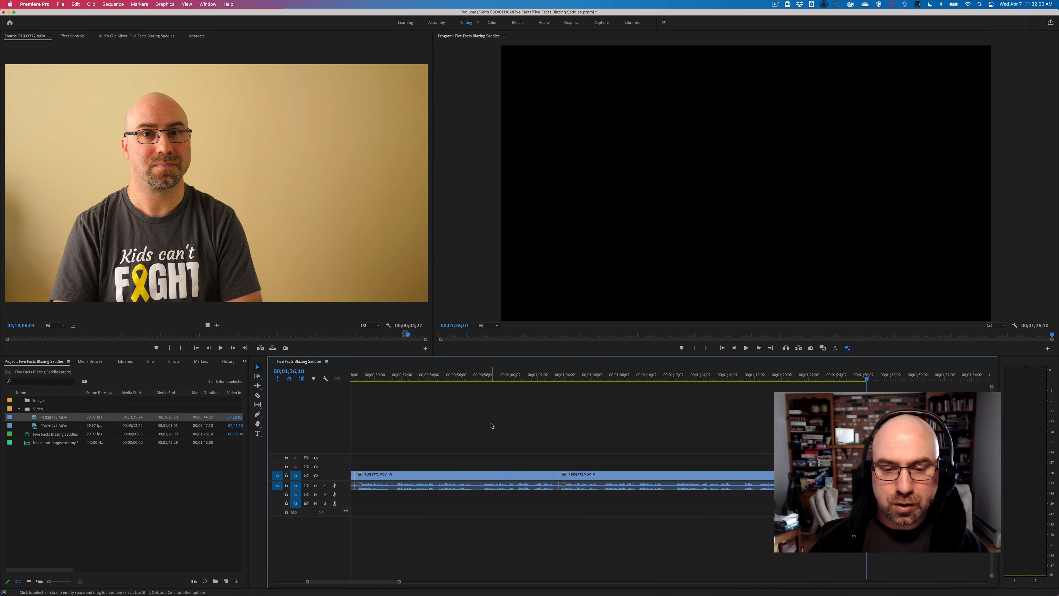
# Return the playhead to the sequence start and check the video requirements on the Five Facts Video Project page in Chrome.
pyautogui.scroll(10, 491, 425)
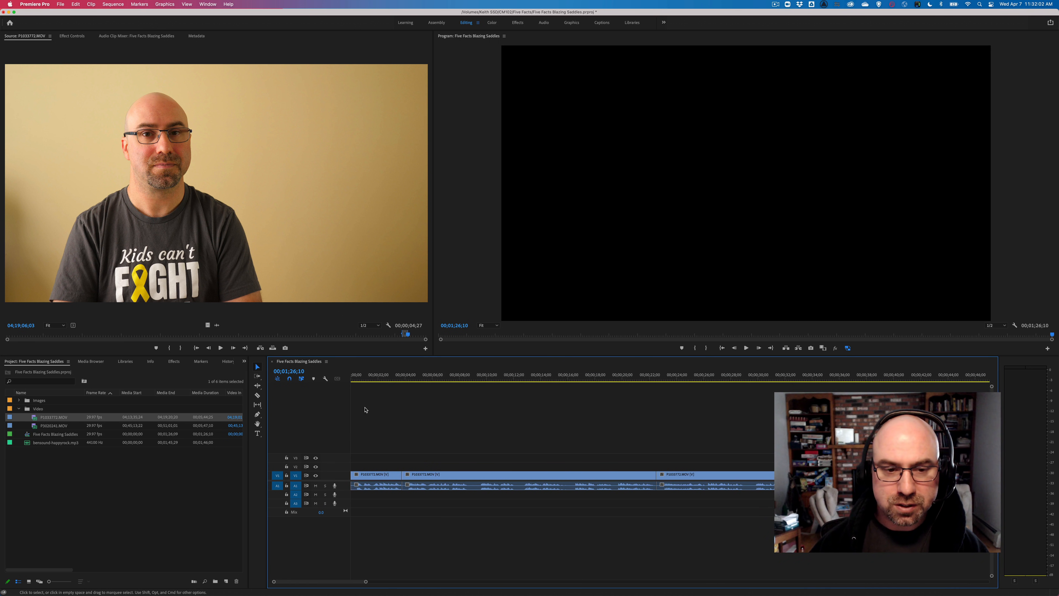
pyautogui.moveTo(372, 380)
pyautogui.mouseDown()
pyautogui.moveTo(351, 381)
pyautogui.moveTo(409, 381)
pyautogui.moveTo(350, 379)
pyautogui.mouseUp()
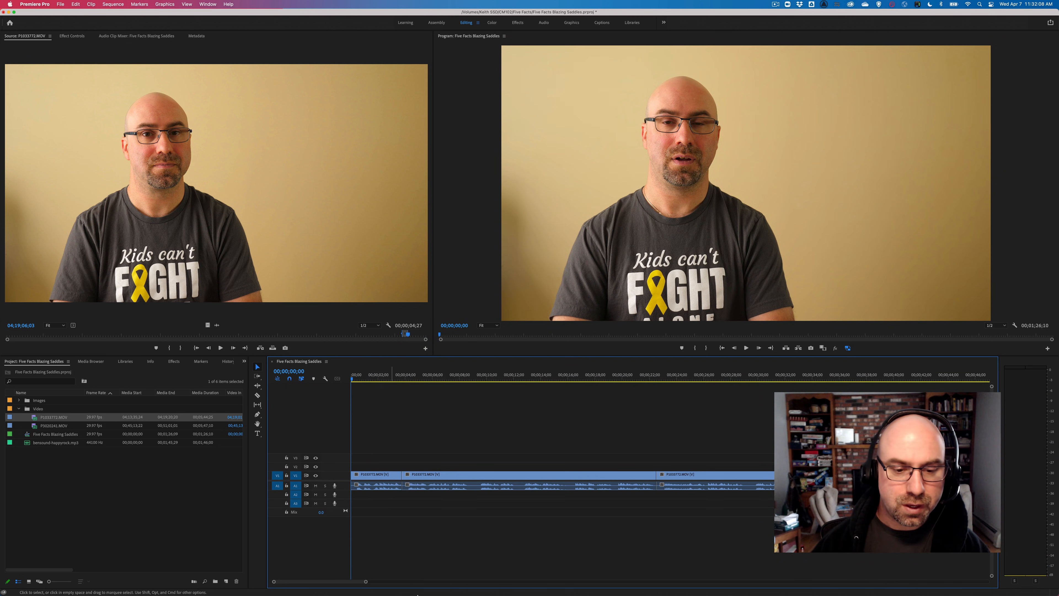
pyautogui.moveTo(420, 592)
pyautogui.click(386, 584)
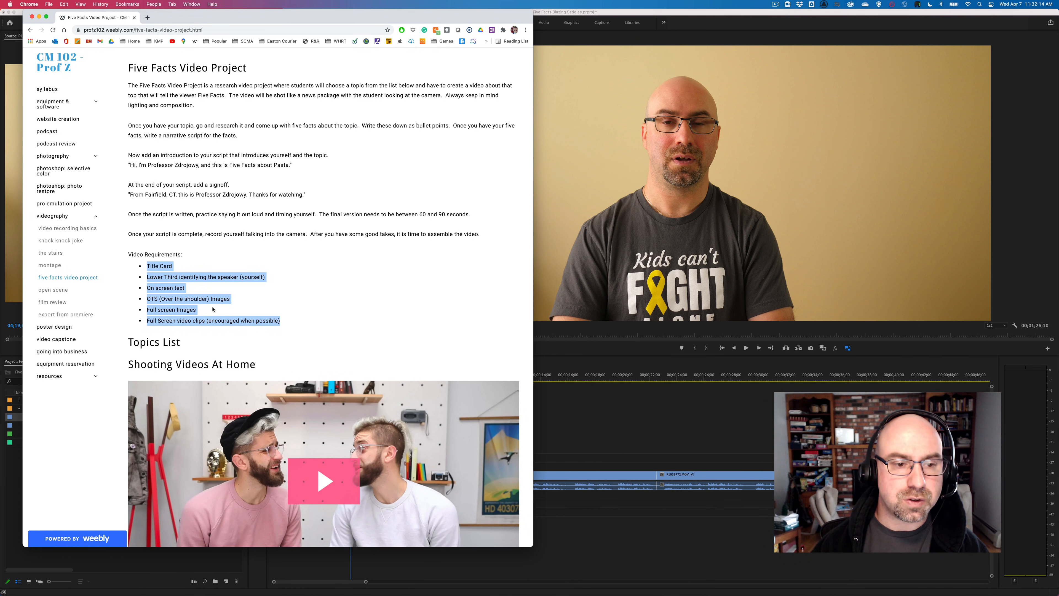
pyautogui.click(584, 409)
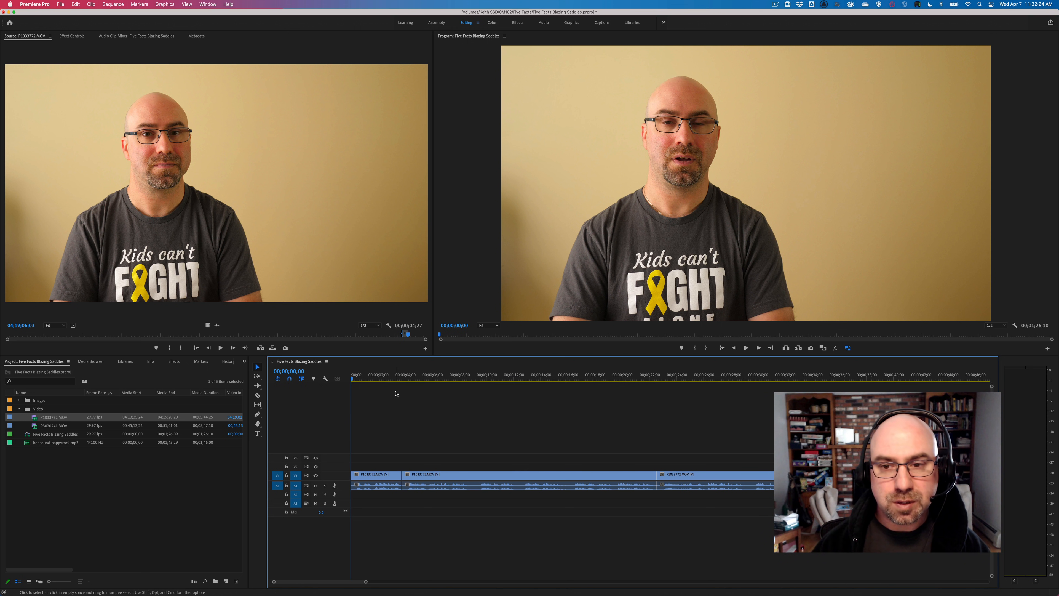
# Play and scrub across the cut between the first and second clips to examine the jump in framing.
pyautogui.press('space')
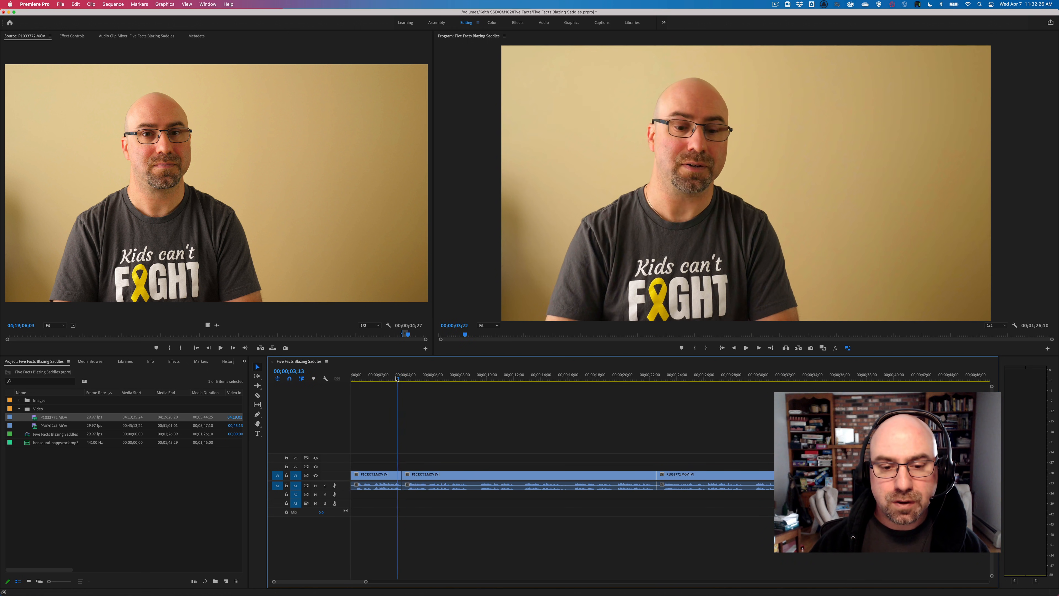
pyautogui.moveTo(375, 378); pyautogui.dragTo(403, 379)
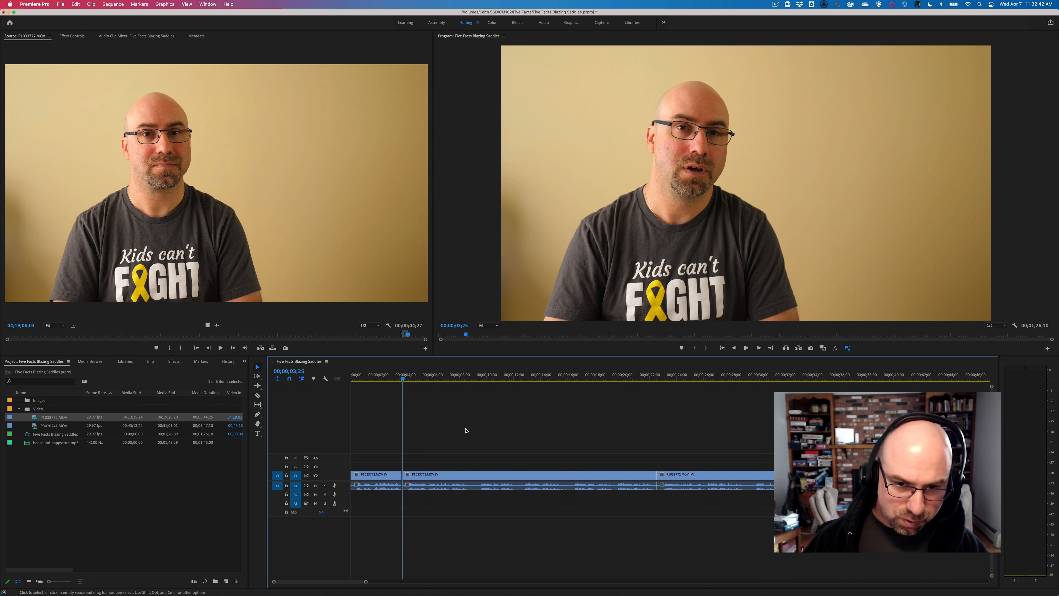
pyautogui.moveTo(397, 377)
pyautogui.mouseDown()
pyautogui.moveTo(499, 378)
pyautogui.moveTo(390, 380)
pyautogui.mouseUp()
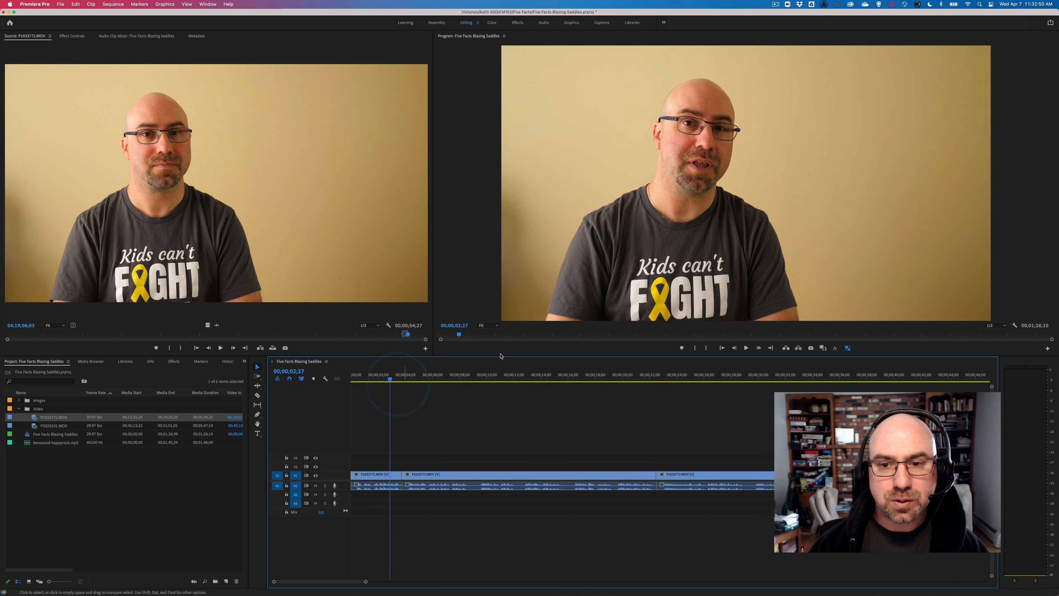
pyautogui.click(380, 379)
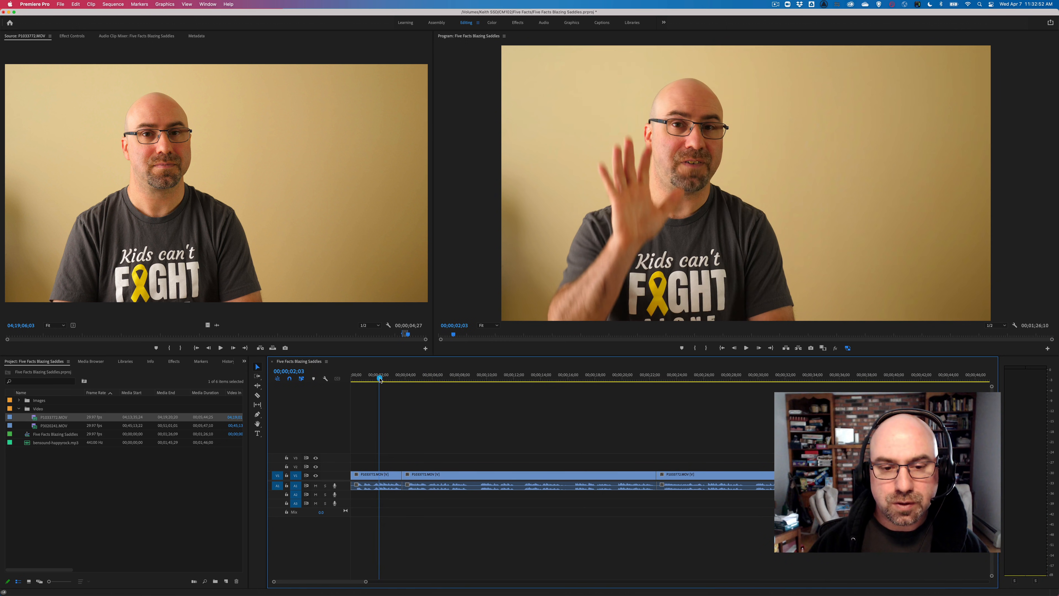
pyautogui.press('space')
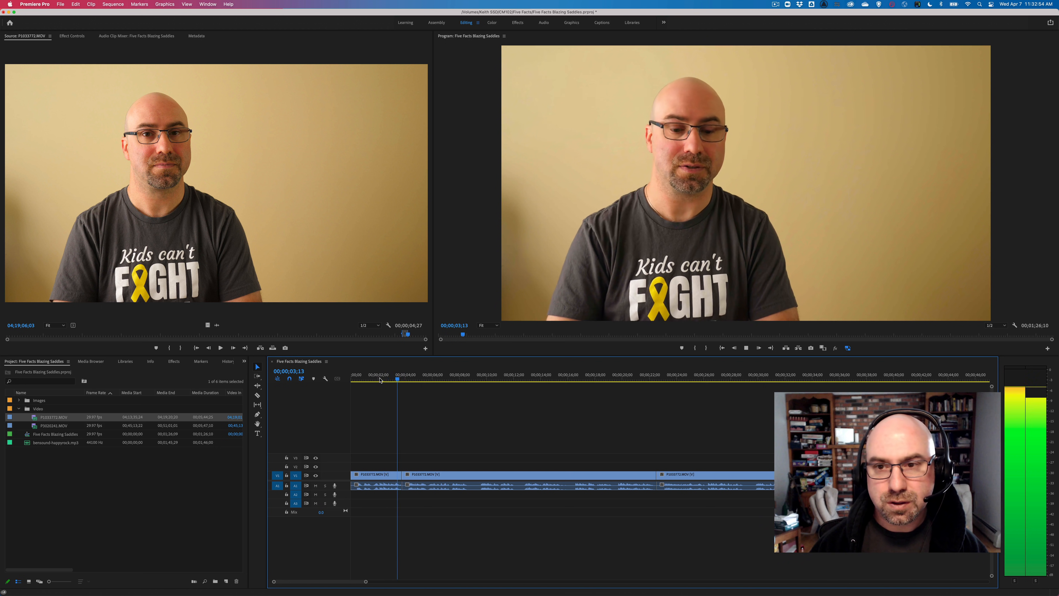
pyautogui.press('space')
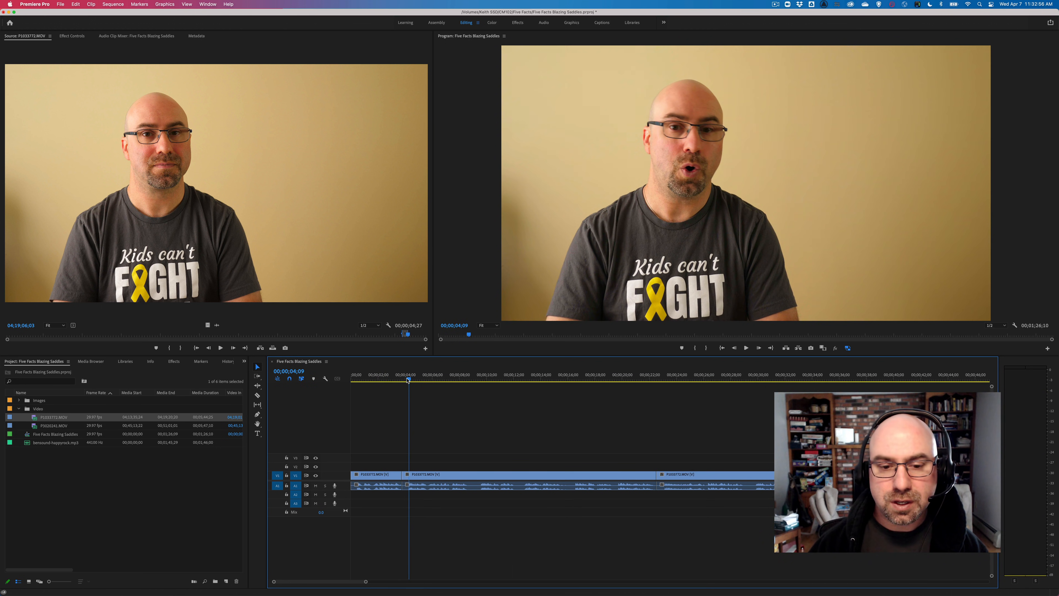
pyautogui.moveTo(404, 379); pyautogui.dragTo(410, 380)
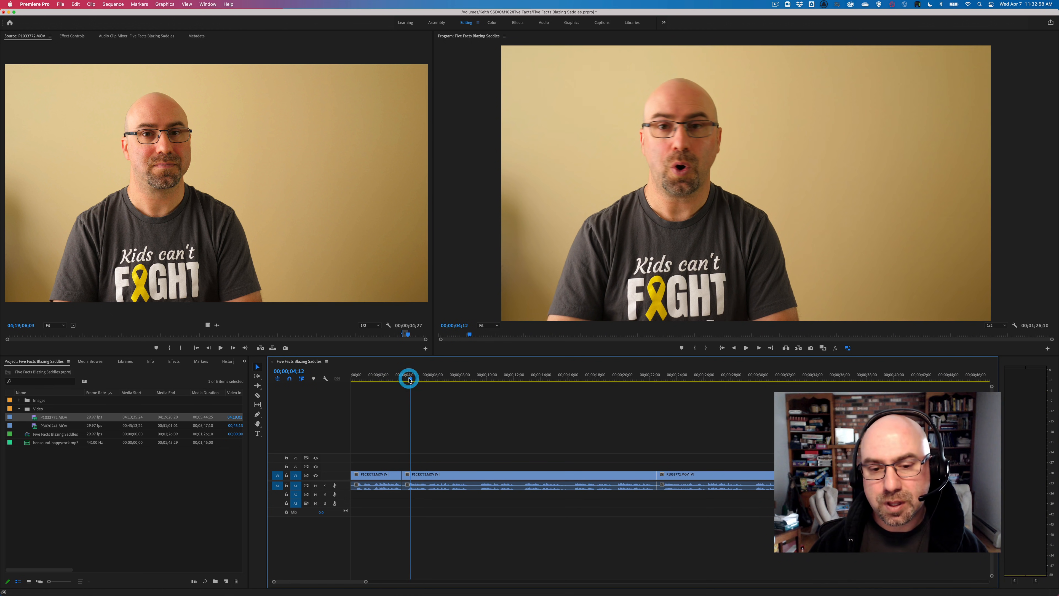
# Scale up the second clip in the Program monitor and reposition it slightly lower for tighter framing on the speaker.
pyautogui.doubleClick(508, 489)
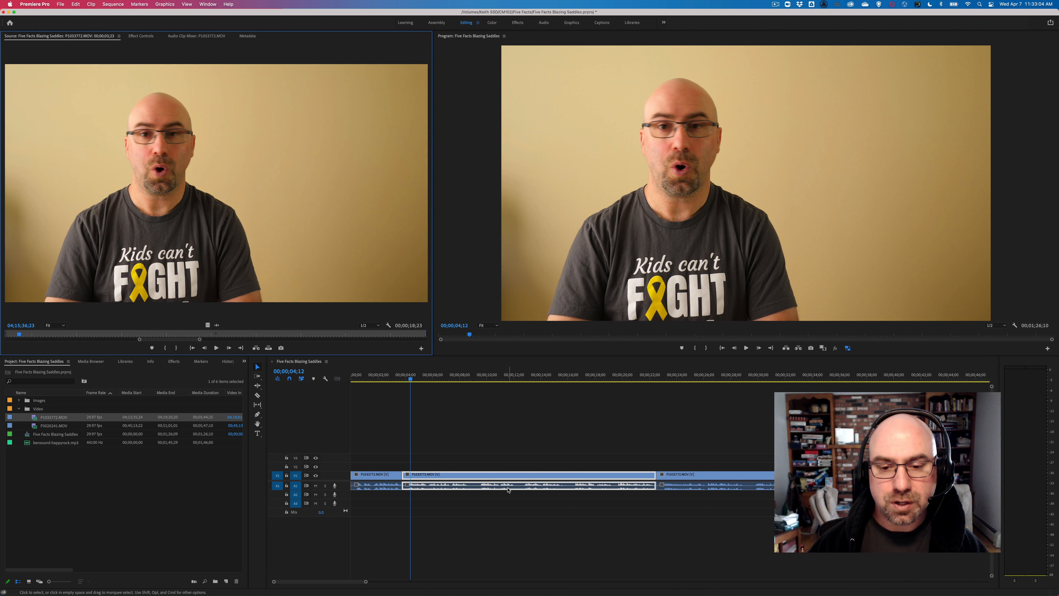
pyautogui.click(541, 340)
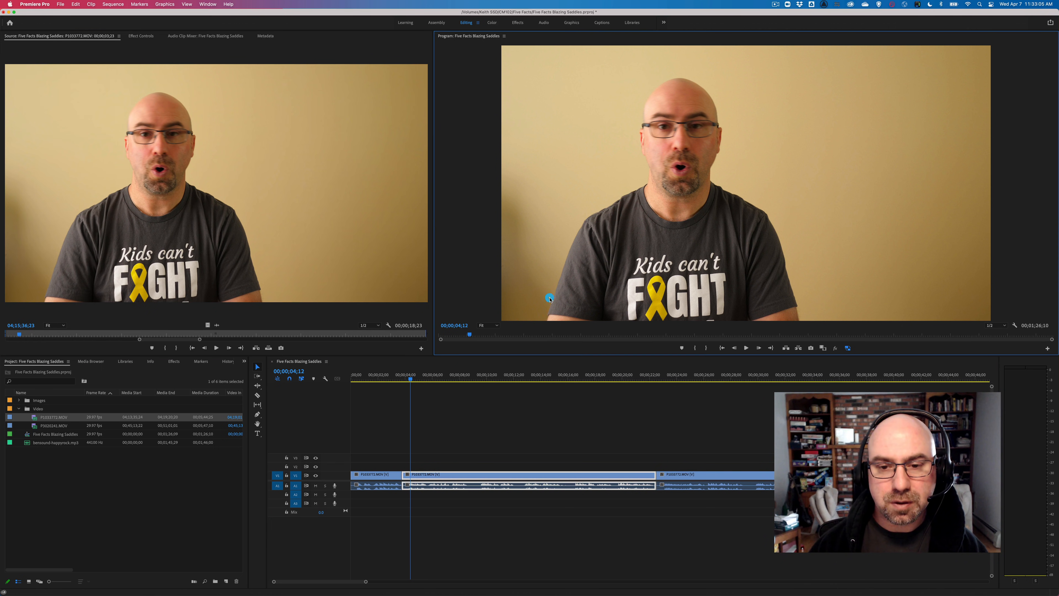
pyautogui.click(610, 260)
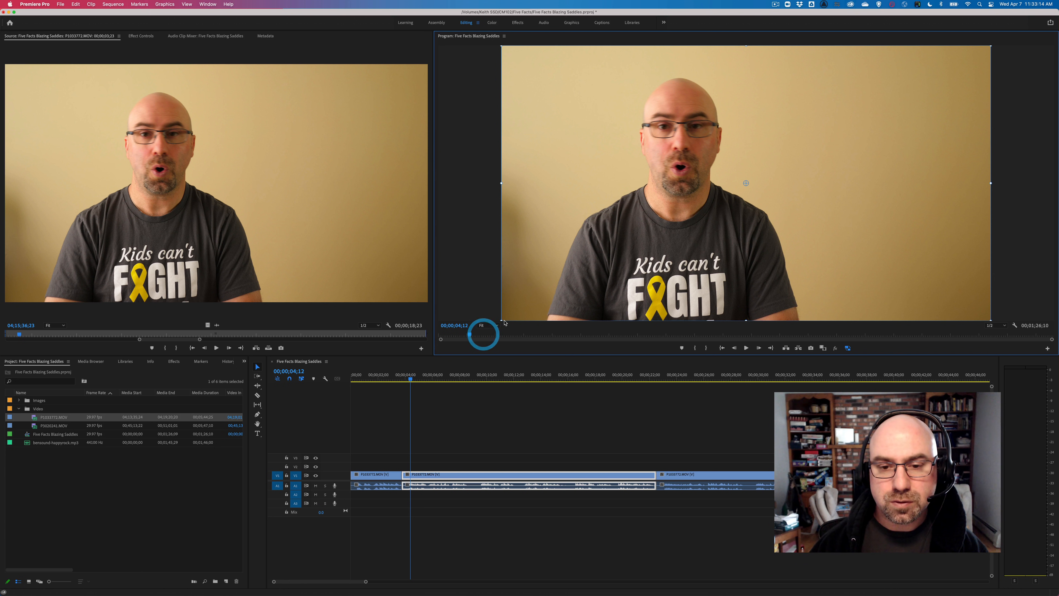
pyautogui.moveTo(501, 321); pyautogui.dragTo(459, 358)
pyautogui.moveTo(624, 223); pyautogui.dragTo(625, 233)
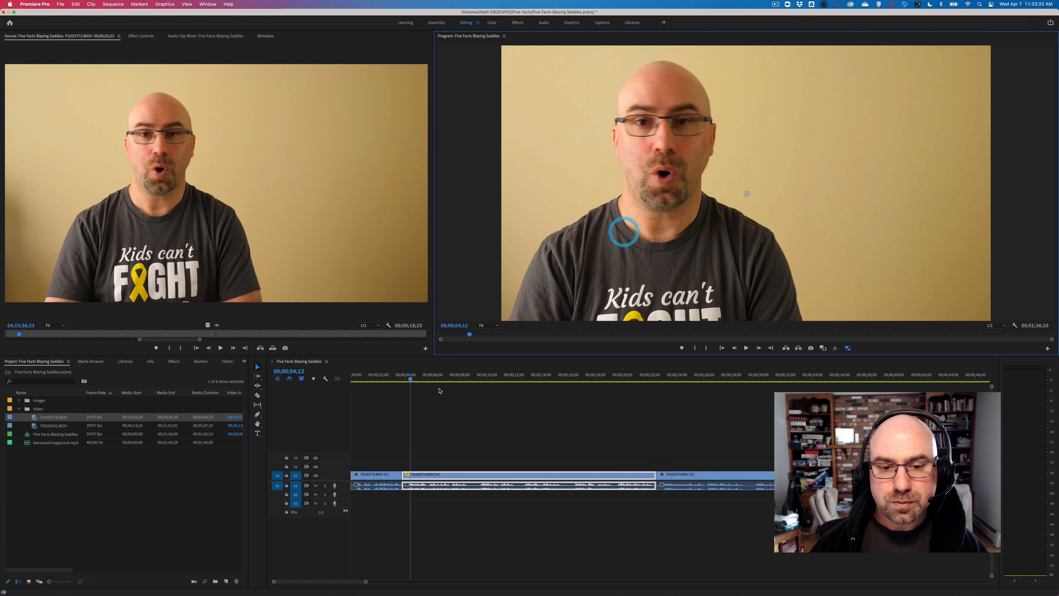
# Play the transition from the first clip into the enlarged second clip several times to check the framing change.
pyautogui.click(382, 378)
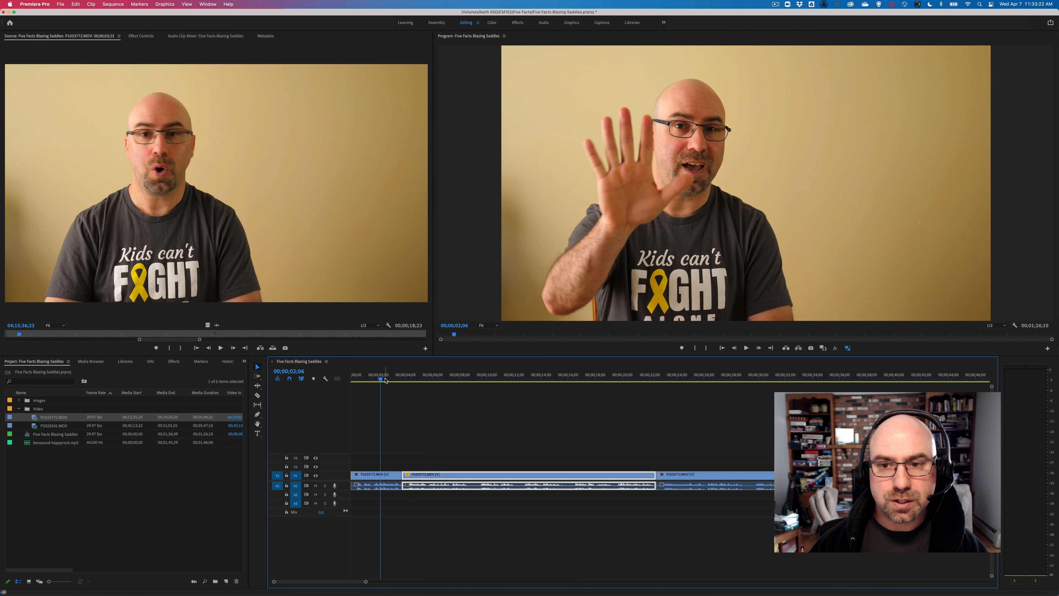
pyautogui.press('space')
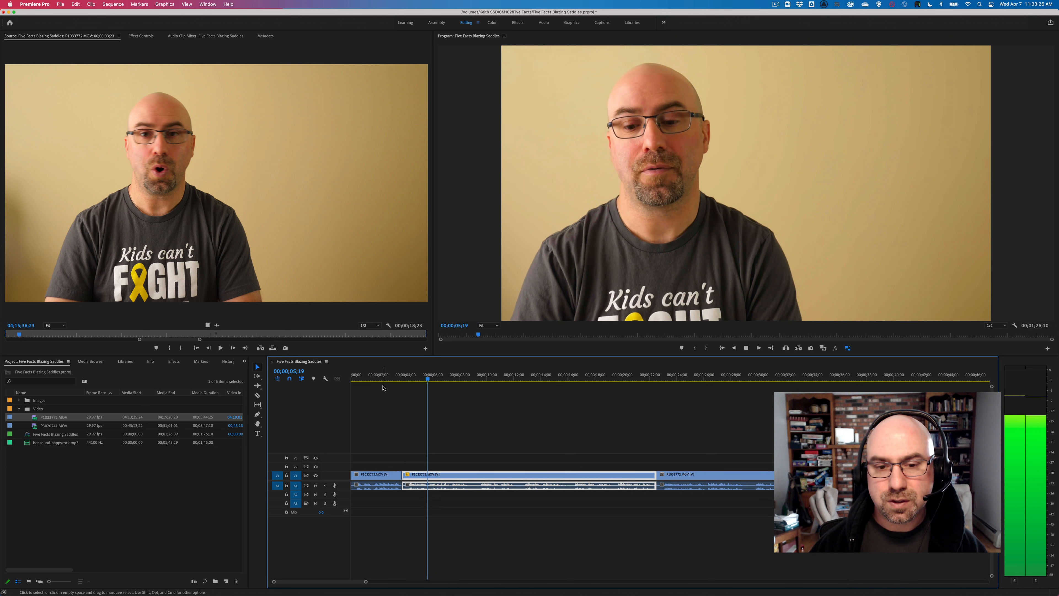
pyautogui.press('space')
pyautogui.click(389, 375)
pyautogui.press('space')
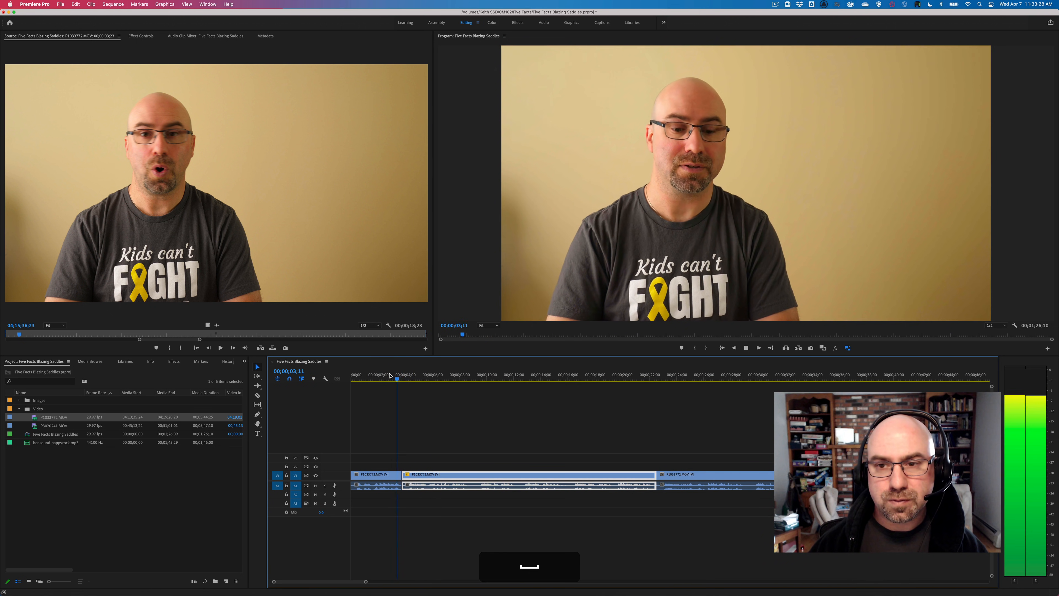
pyautogui.press('space')
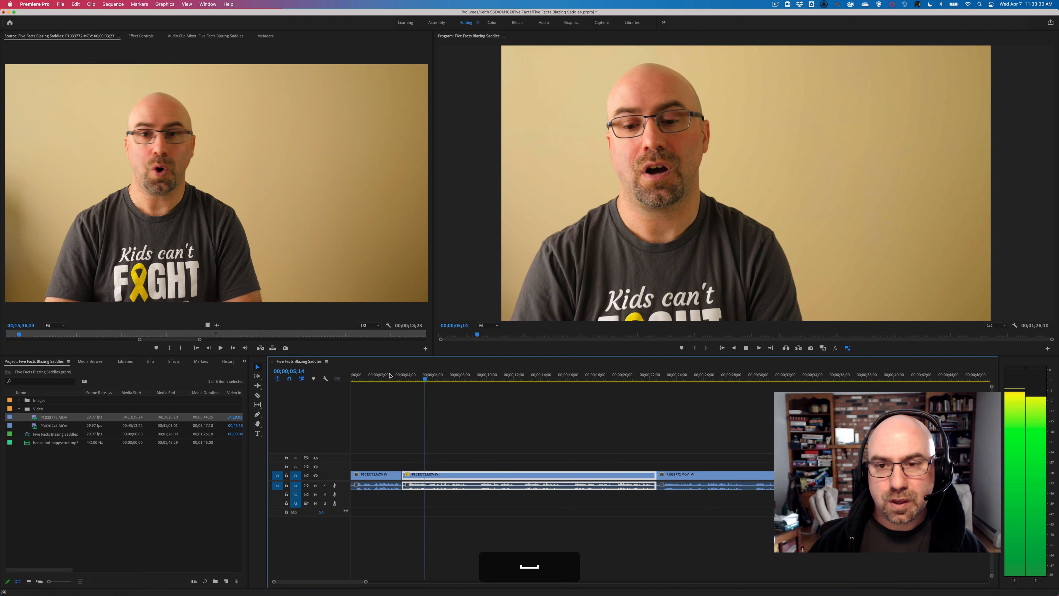
pyautogui.click(389, 375)
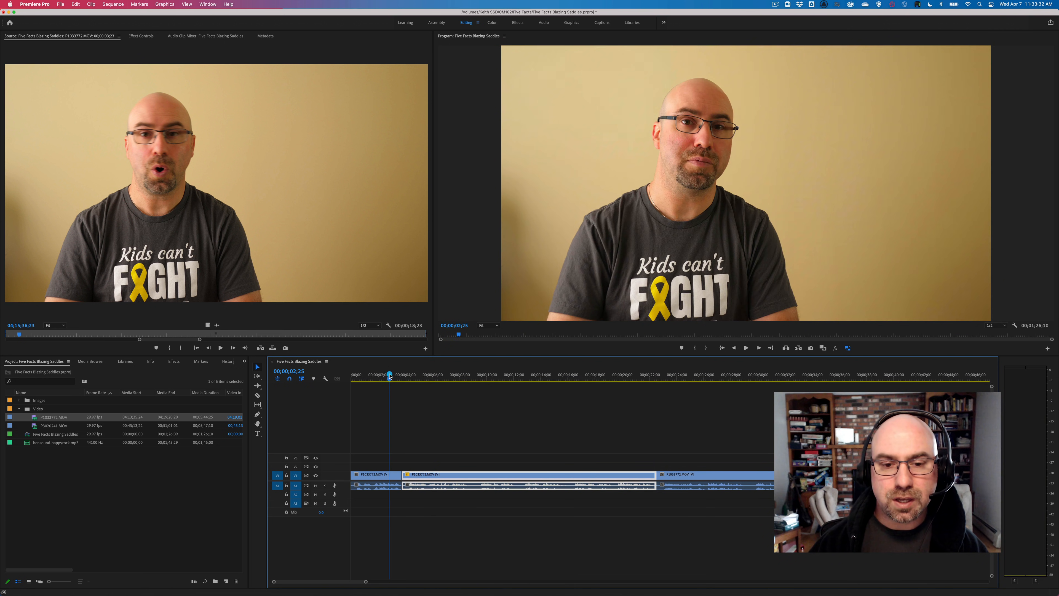
pyautogui.press('space')
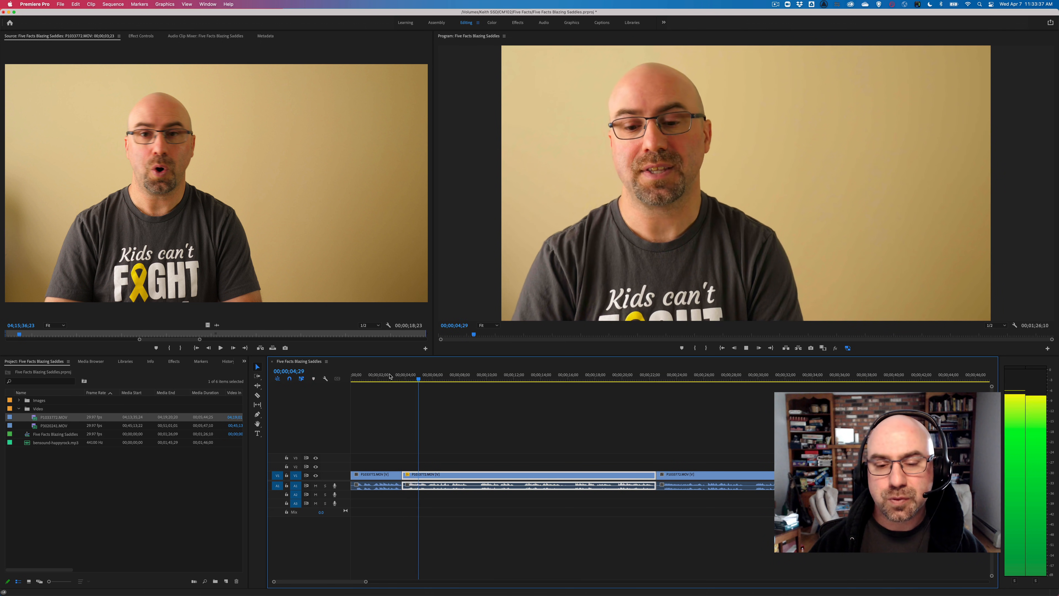
pyautogui.press('space')
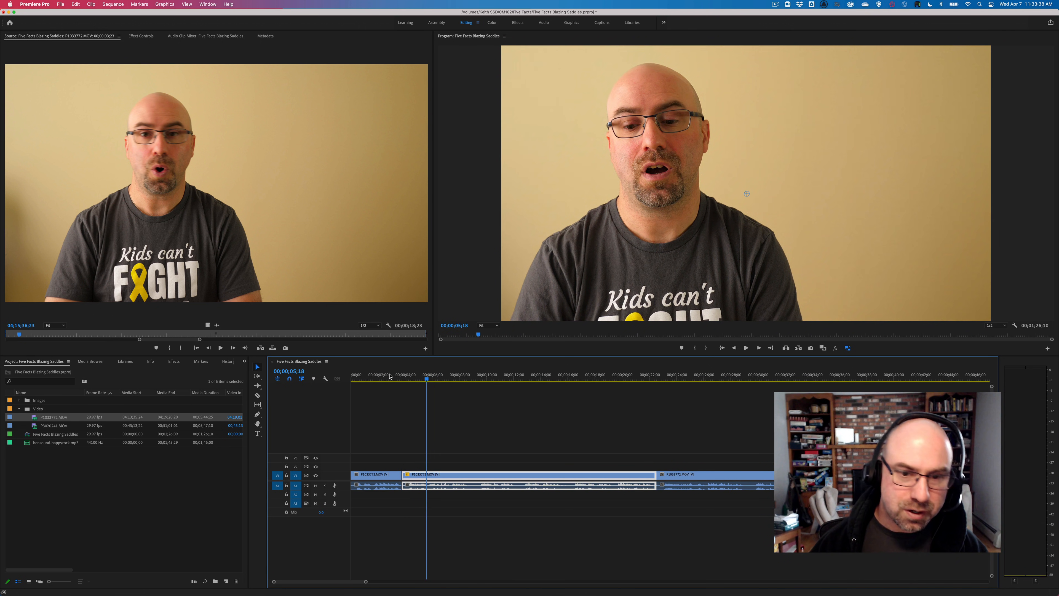
pyautogui.hscroll(5, 628, 394)
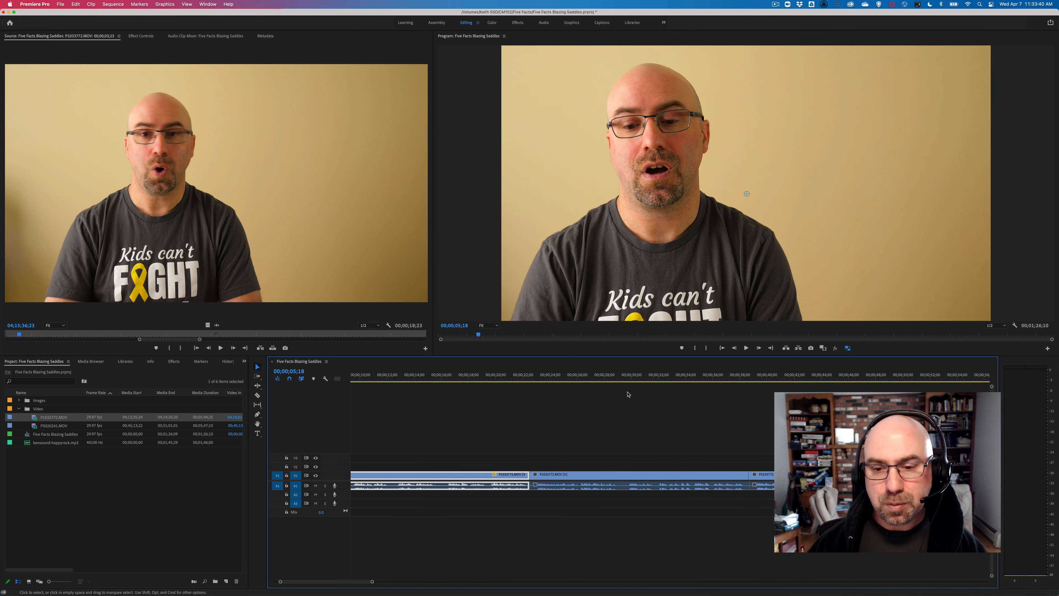
# Play across the cut from the enlarged second clip into the third clip to check the framing change.
pyautogui.click(522, 377)
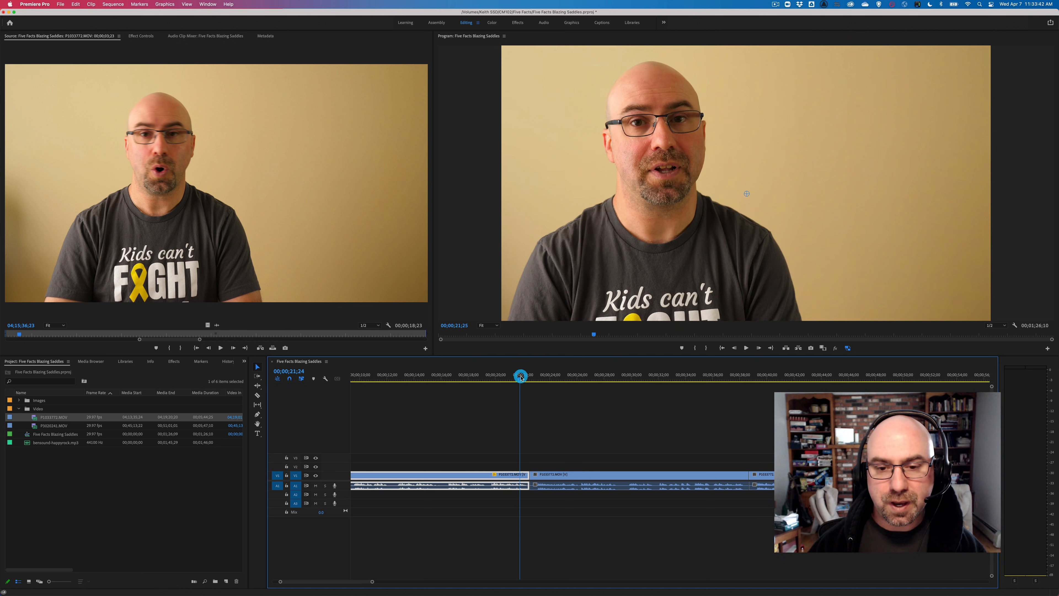
pyautogui.press('space')
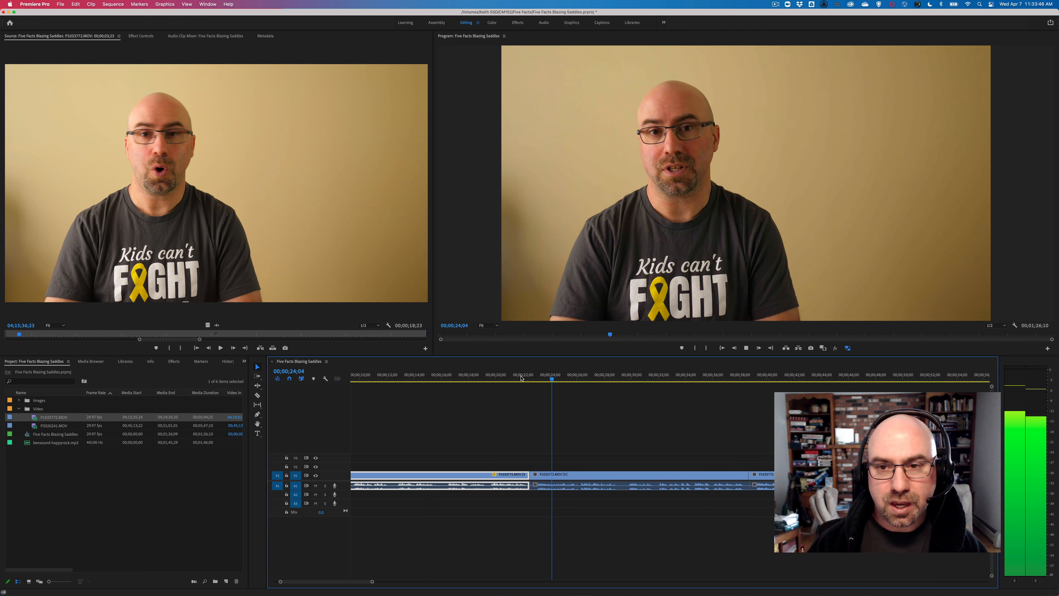
pyautogui.press('space')
pyautogui.hscroll(3, 599, 388)
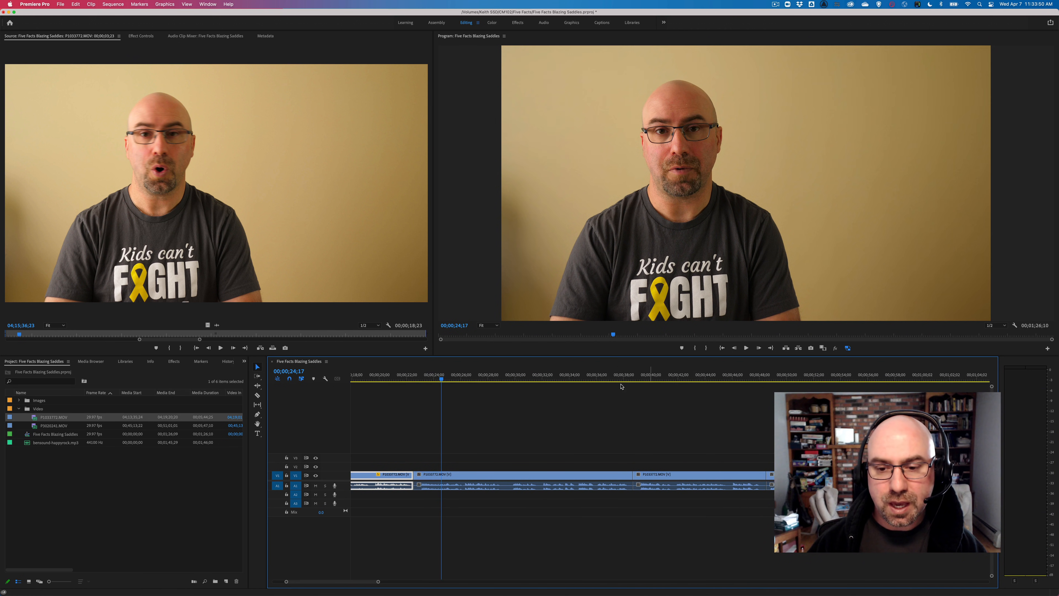
# Copy the second clip and paste its attributes, including Motion, Opacity and Time Remapping, onto the fourth clip, then view the reframed shot.
pyautogui.click(386, 388)
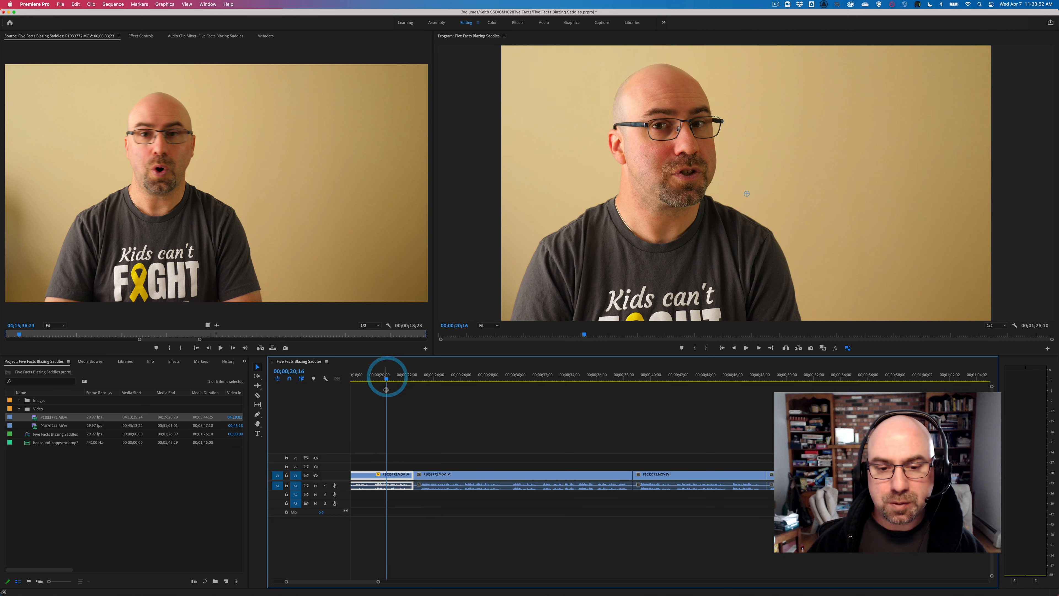
pyautogui.click(391, 474)
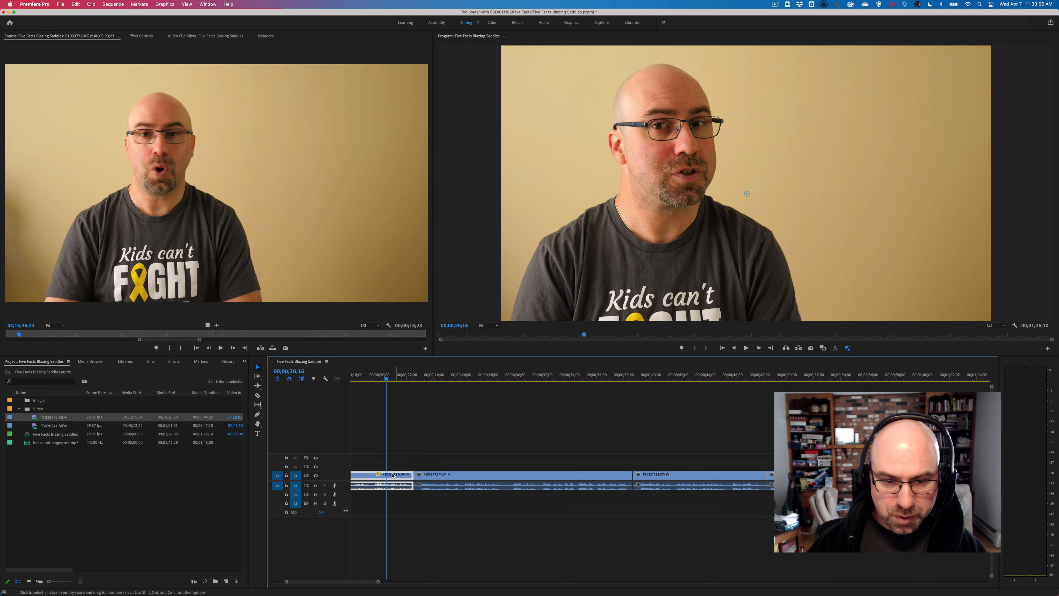
pyautogui.press('super+c')
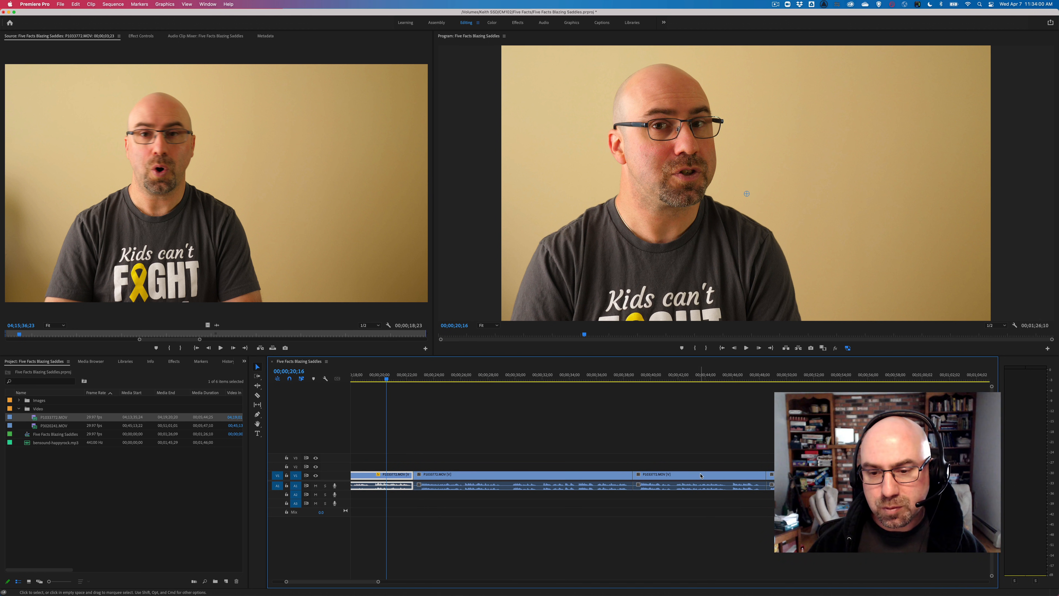
pyautogui.click(701, 475)
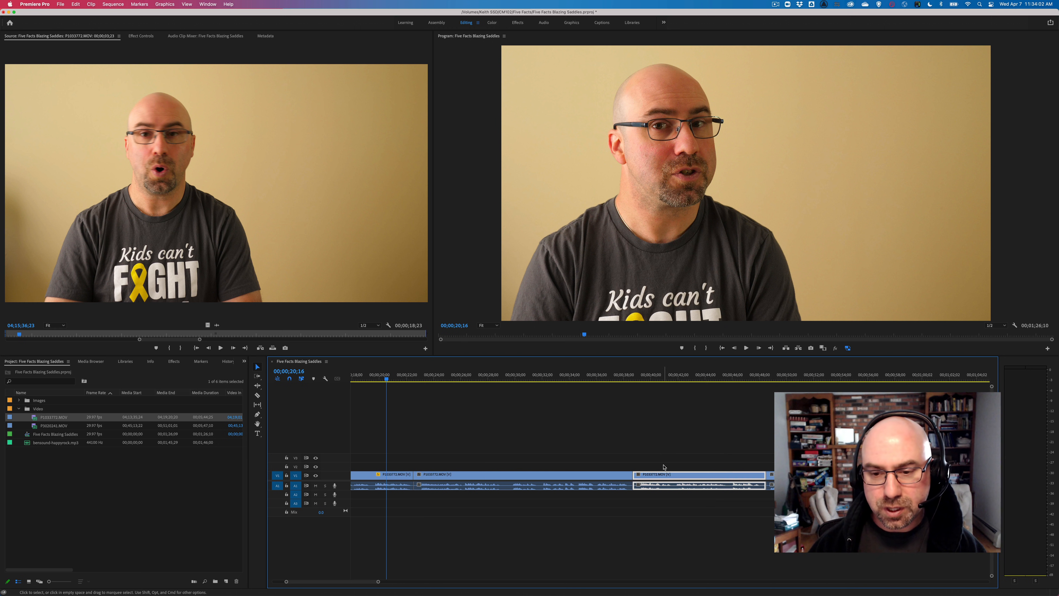
pyautogui.rightClick(692, 475)
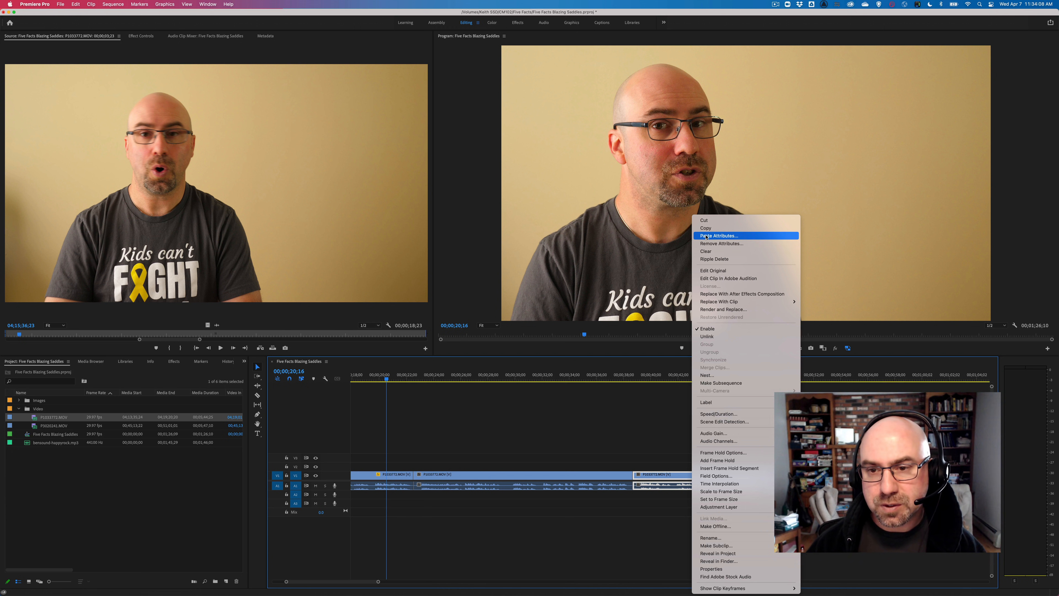
pyautogui.click(747, 237)
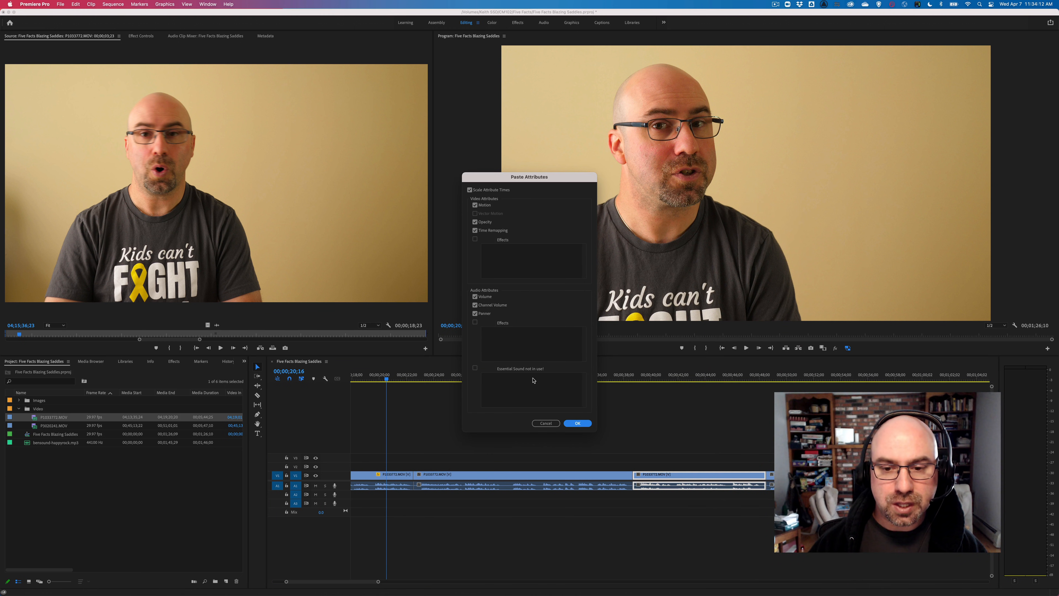
pyautogui.click(577, 424)
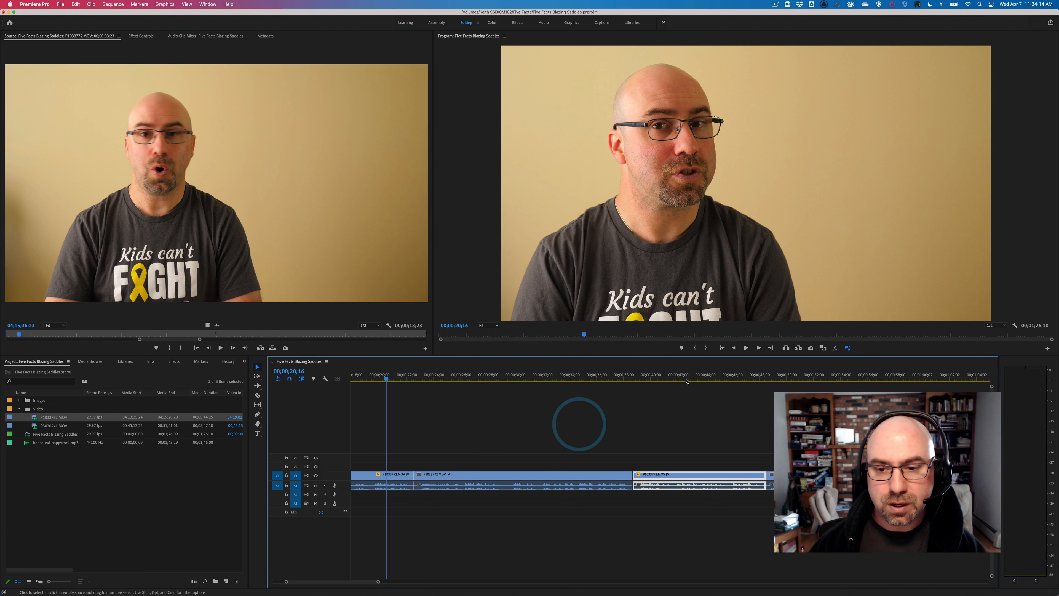
pyautogui.click(681, 378)
# Paste the second clip's copied attributes onto the sixth clip and view its tighter framing.
pyautogui.hscroll(5, 681, 377)
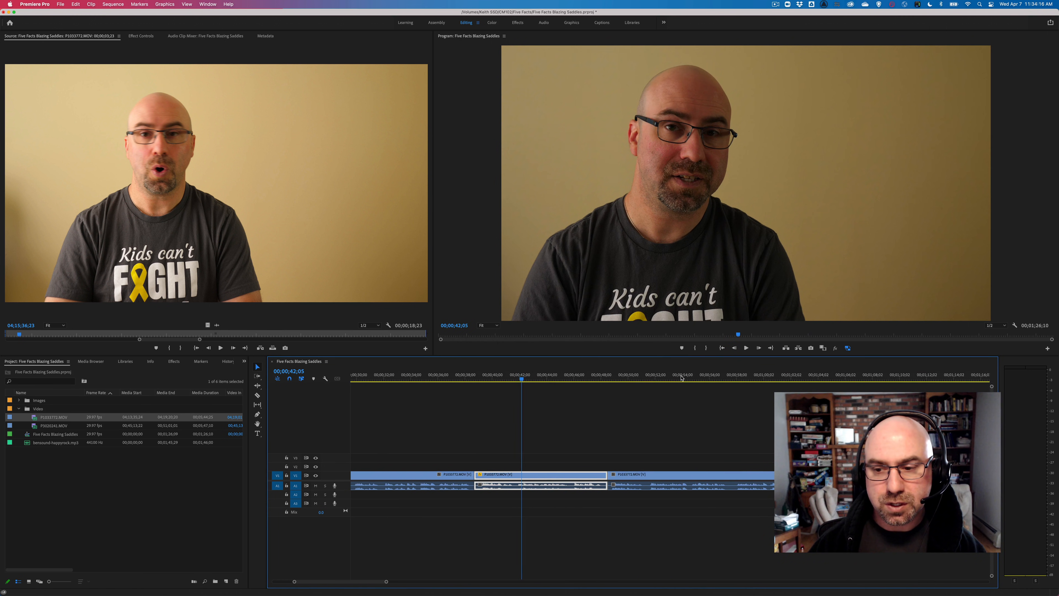
pyautogui.hscroll(2, 682, 378)
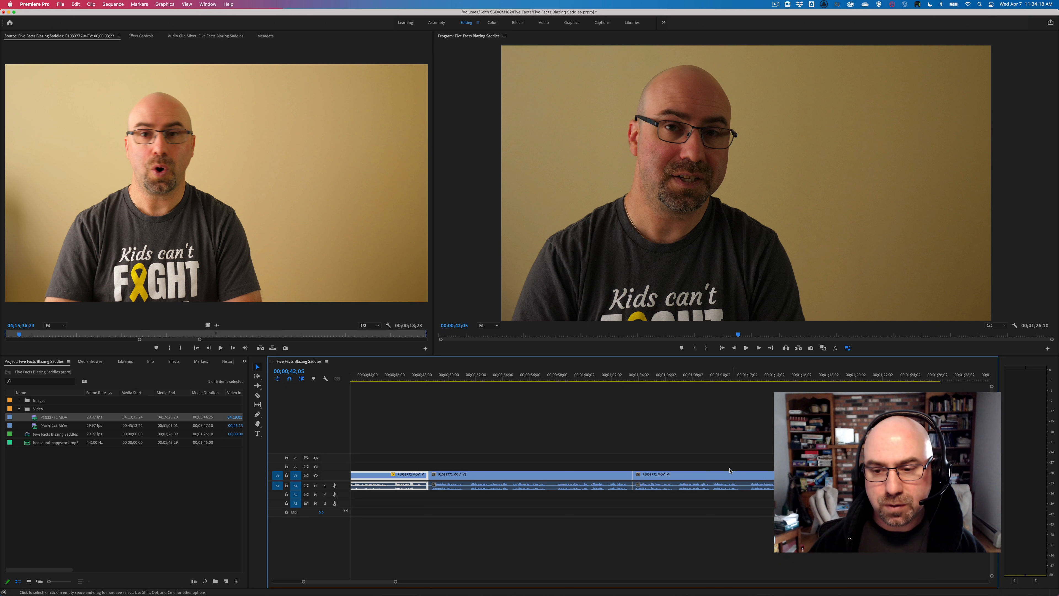
pyautogui.click(728, 474)
pyautogui.rightClick(726, 475)
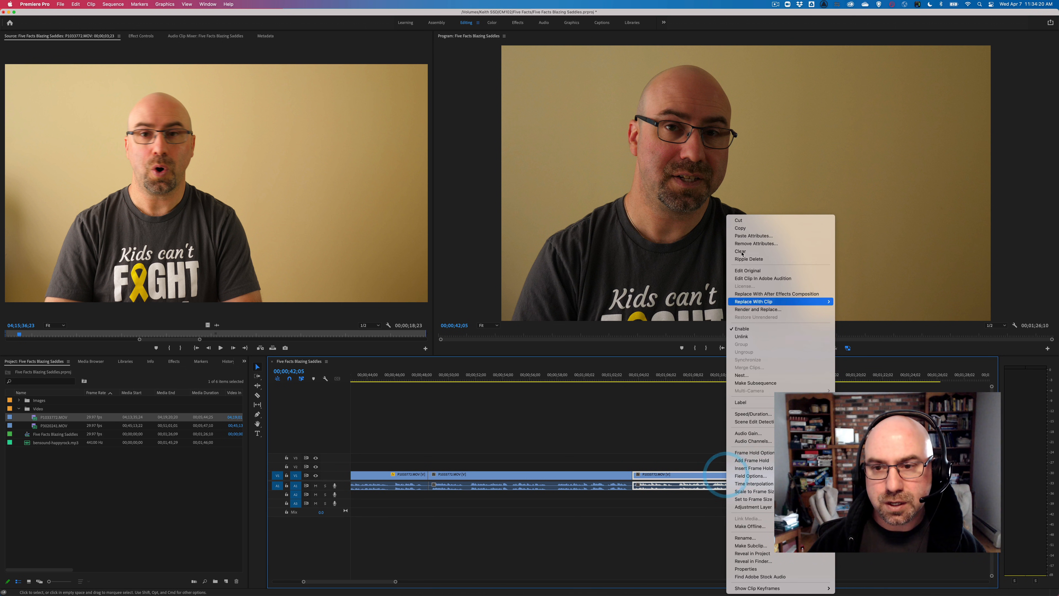
pyautogui.click(745, 237)
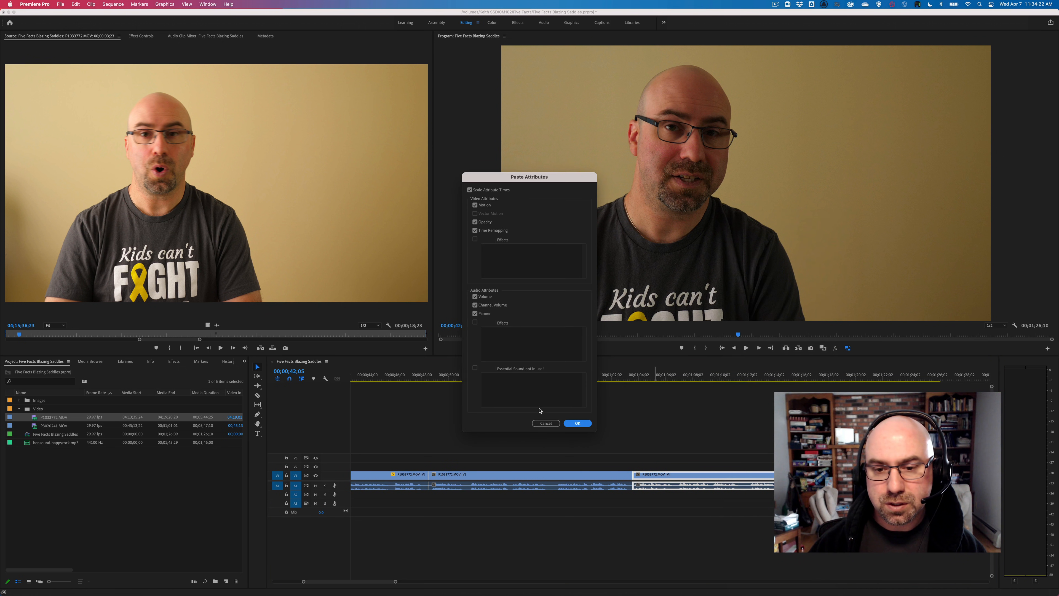
pyautogui.click(577, 423)
pyautogui.click(673, 374)
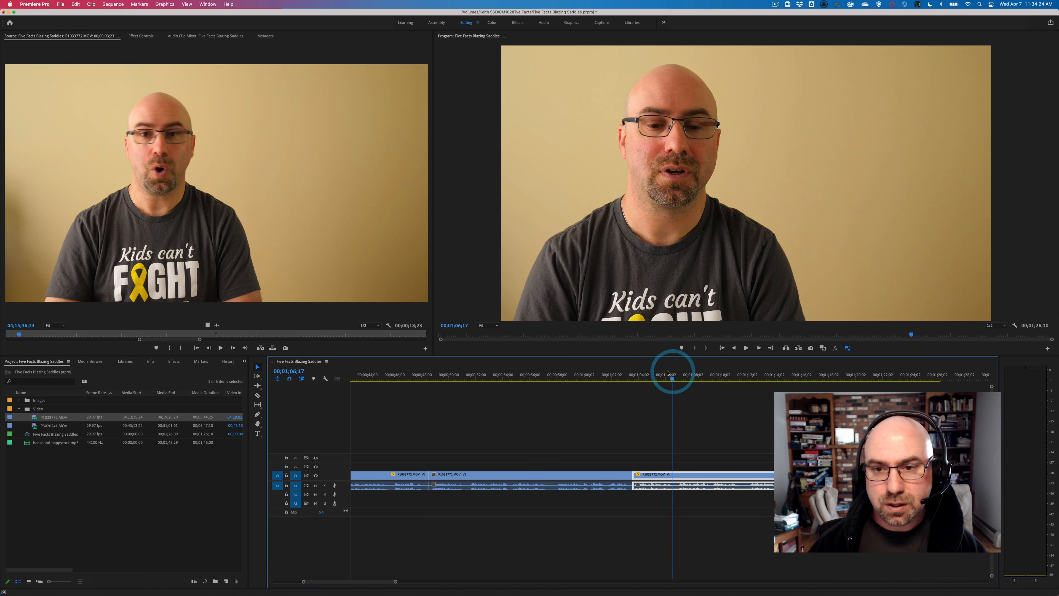
# Move the playhead among the third to sixth clips to compare the alternating wide and tight framing.
pyautogui.hscroll(-2, 539, 384)
pyautogui.hscroll(-3, 538, 384)
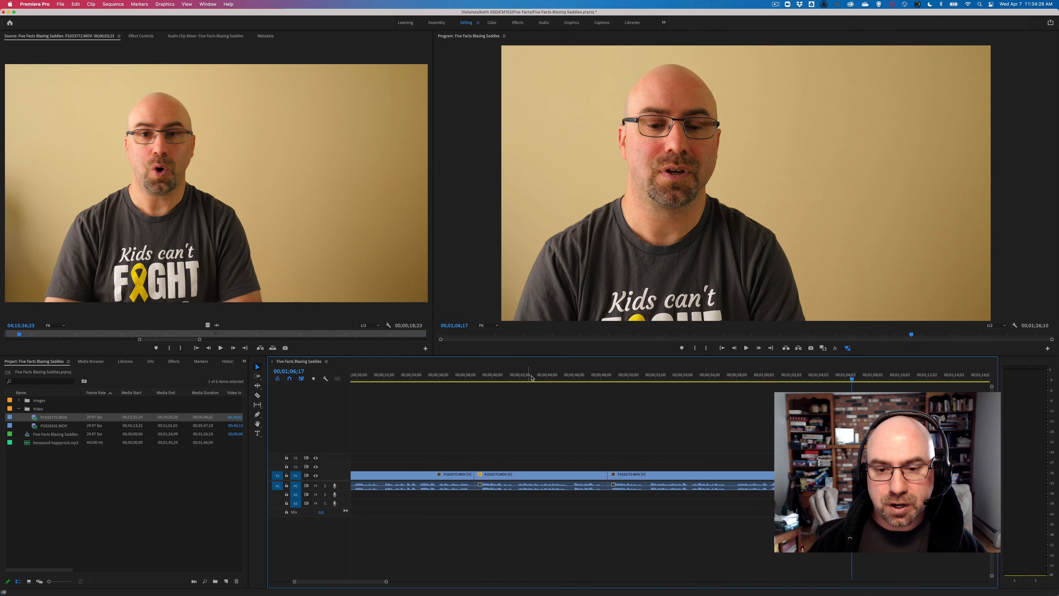
pyautogui.click(531, 377)
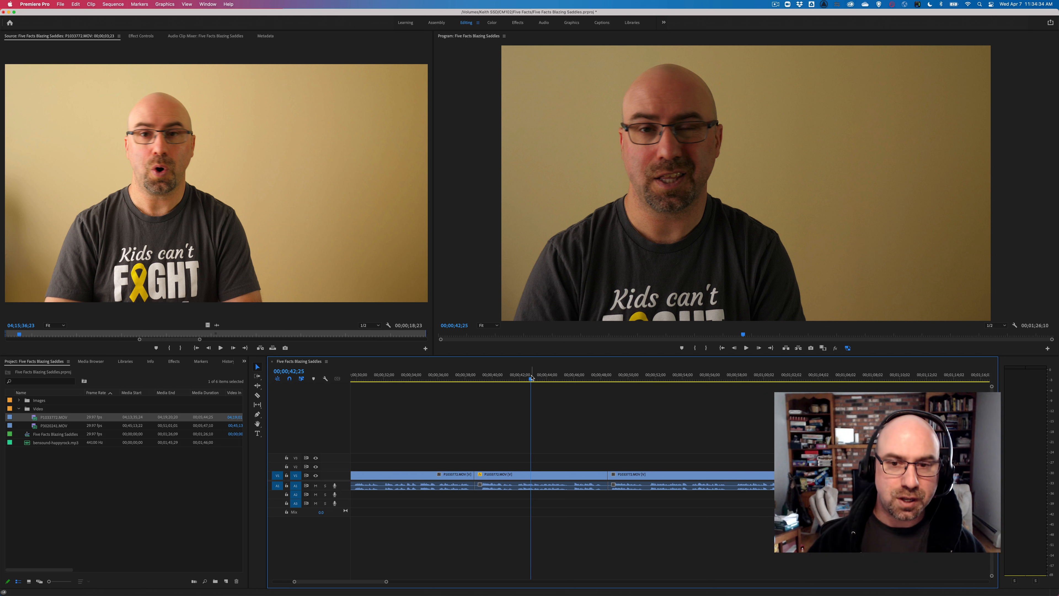
pyautogui.click(461, 378)
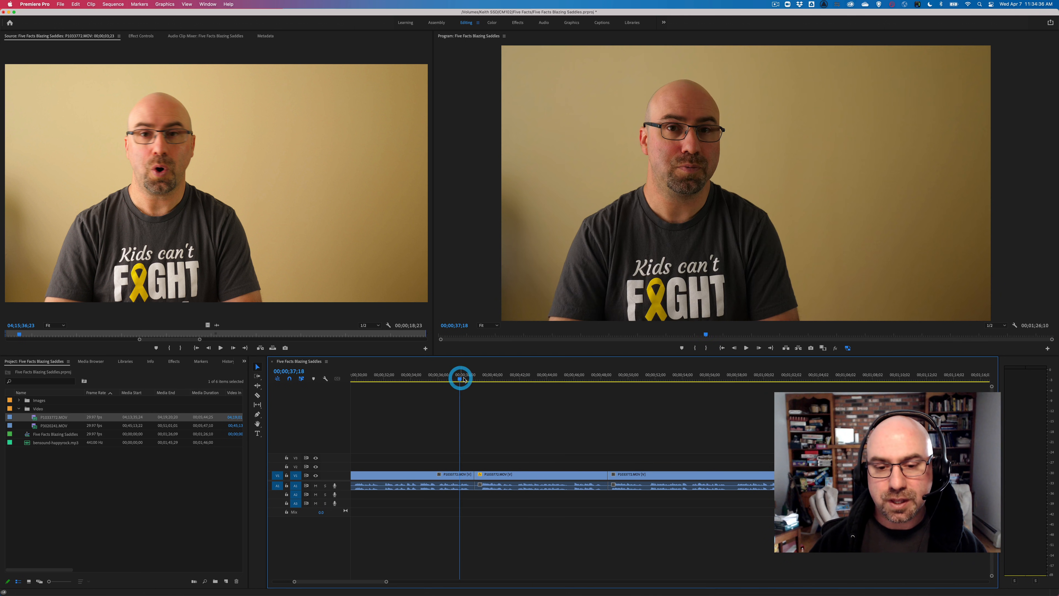
pyautogui.click(749, 375)
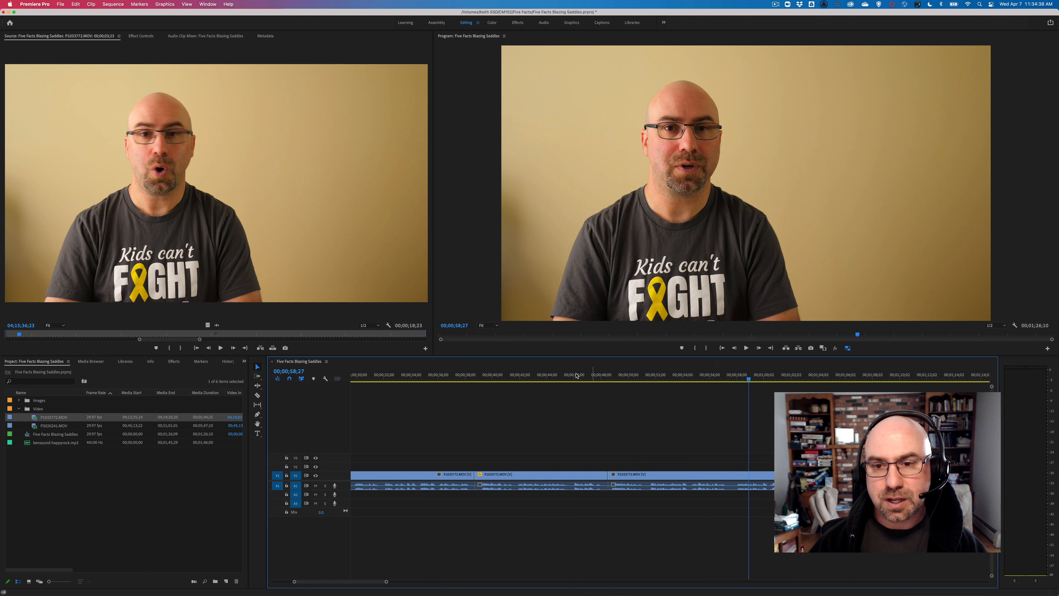
pyautogui.click(575, 374)
pyautogui.click(418, 374)
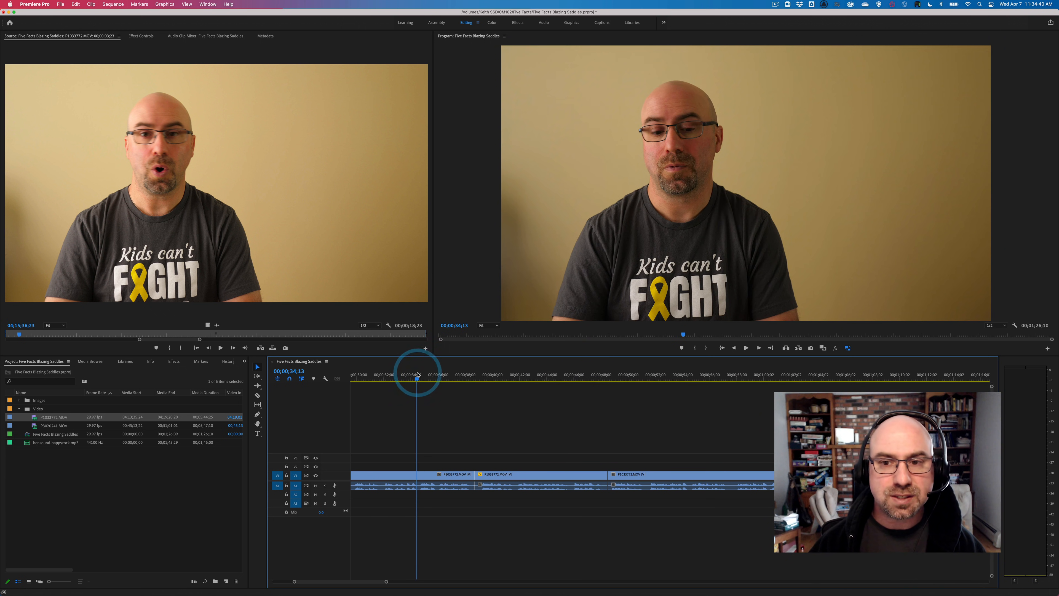
pyautogui.click(525, 375)
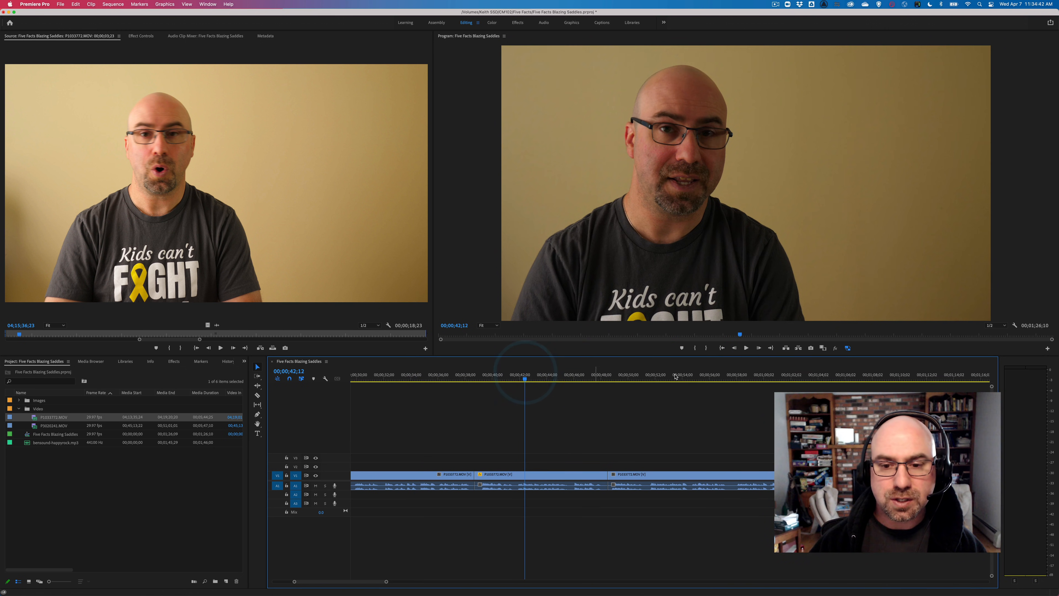
pyautogui.click(825, 374)
pyautogui.click(724, 374)
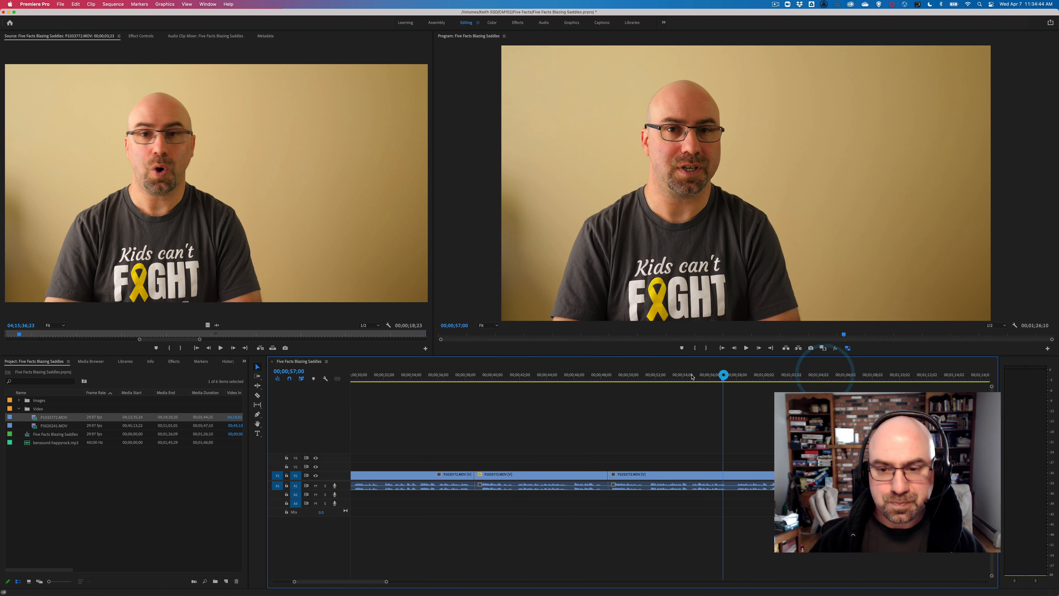
pyautogui.click(524, 376)
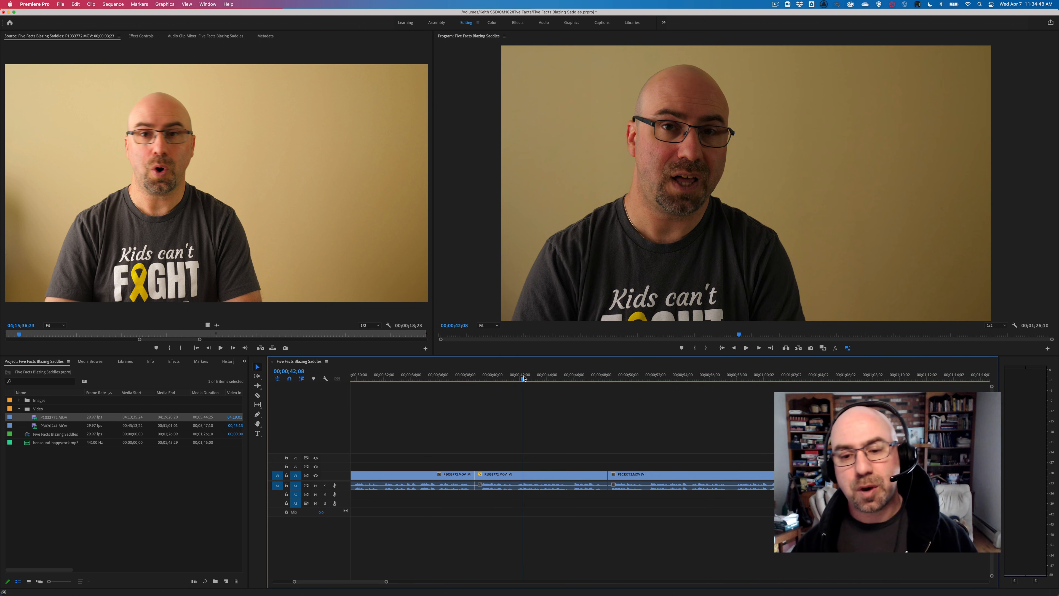
# Scrub the cut between the first and second clips and park the playhead at the end of the first clip.
pyautogui.scroll(5, 531, 399)
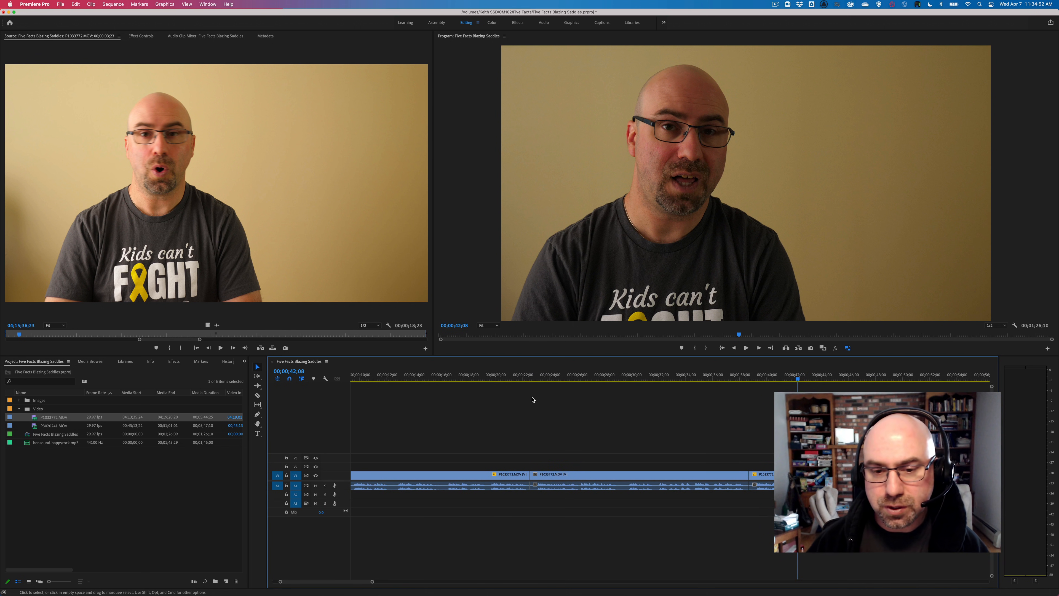
pyautogui.scroll(3, 532, 400)
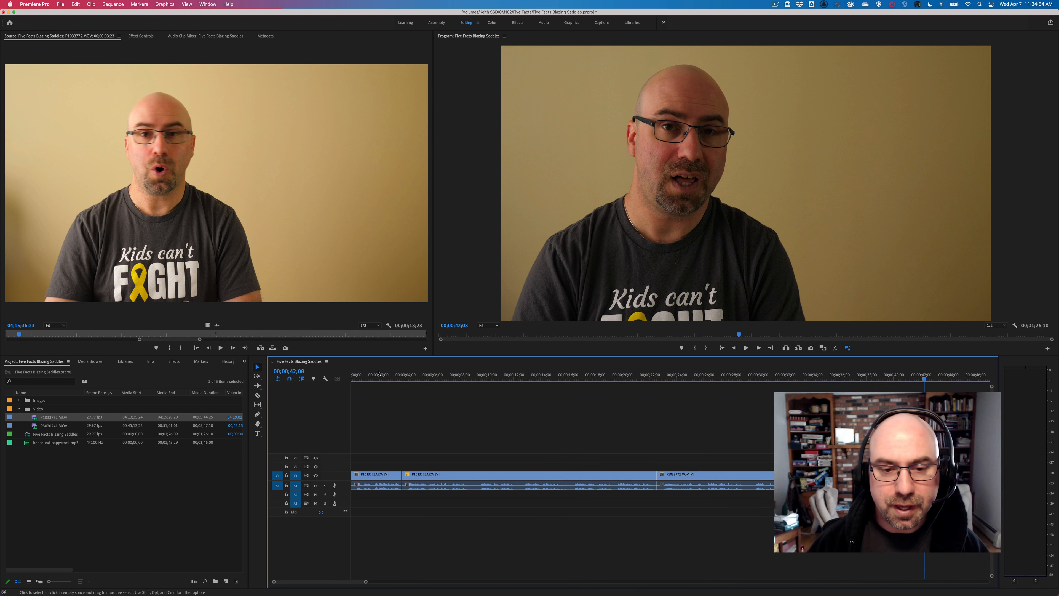
pyautogui.click(403, 379)
pyautogui.click(398, 380)
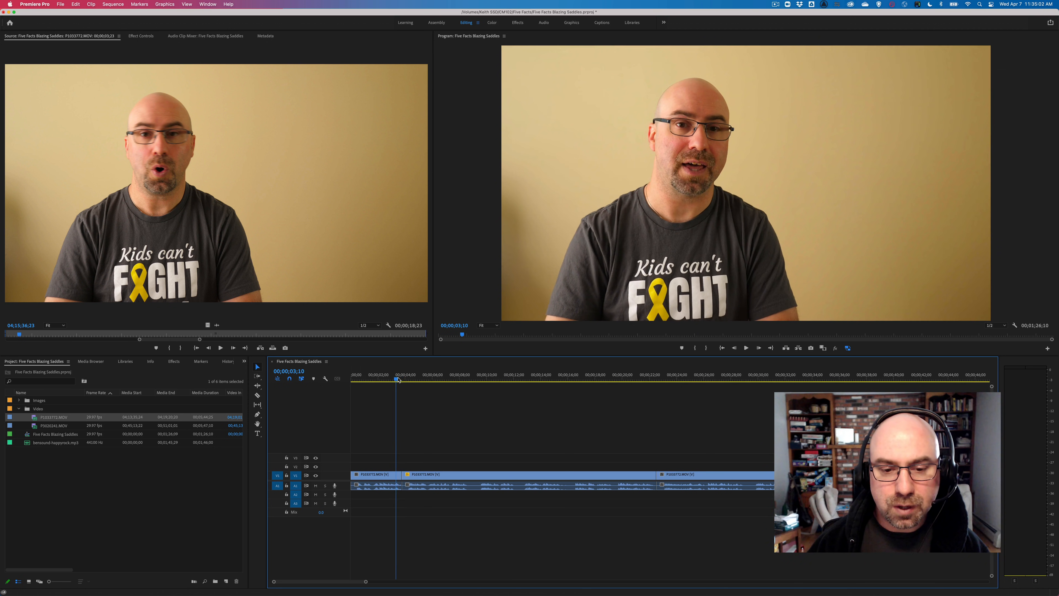
pyautogui.moveTo(398, 380); pyautogui.dragTo(403, 378)
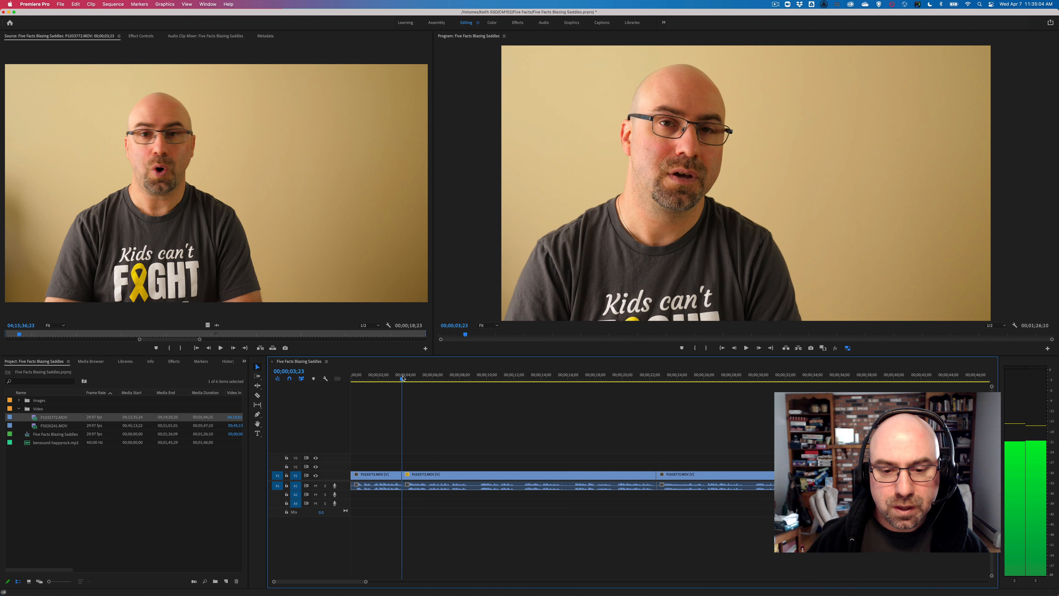
pyautogui.click(403, 379)
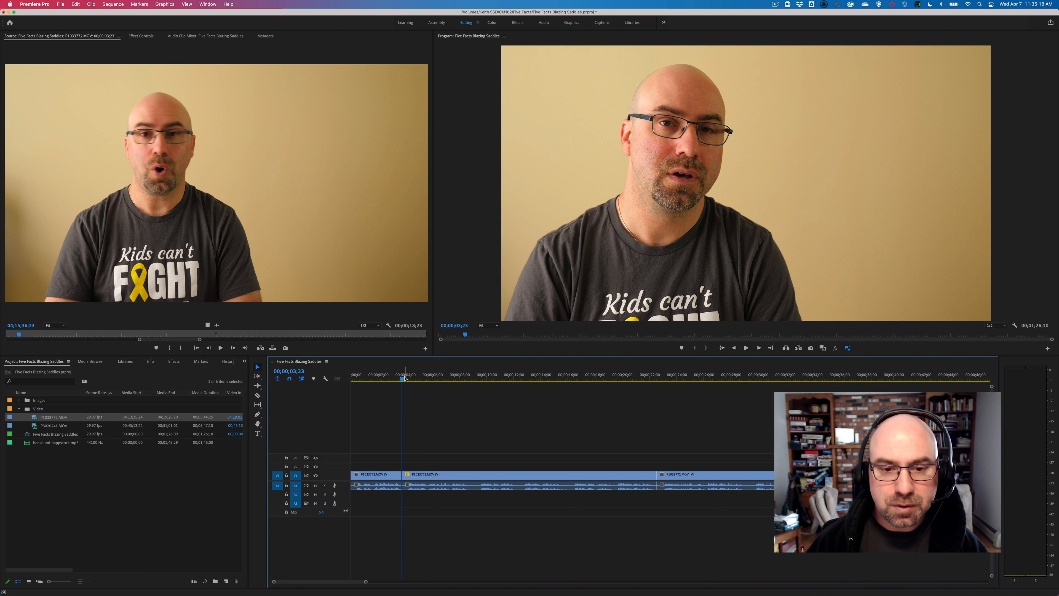
pyautogui.click(404, 379)
pyautogui.click(403, 379)
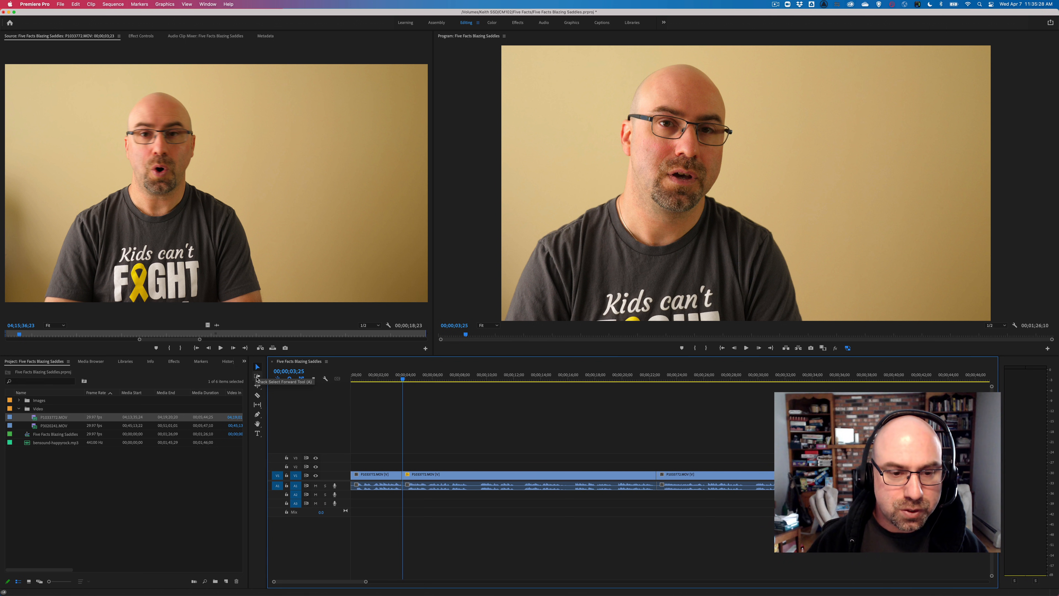
# Shift the second and all following clips forward with the Track Select Forward tool, opening a gap of about 4 seconds after the first clip.
pyautogui.click(257, 377)
pyautogui.moveTo(440, 475); pyautogui.dragTo(490, 476)
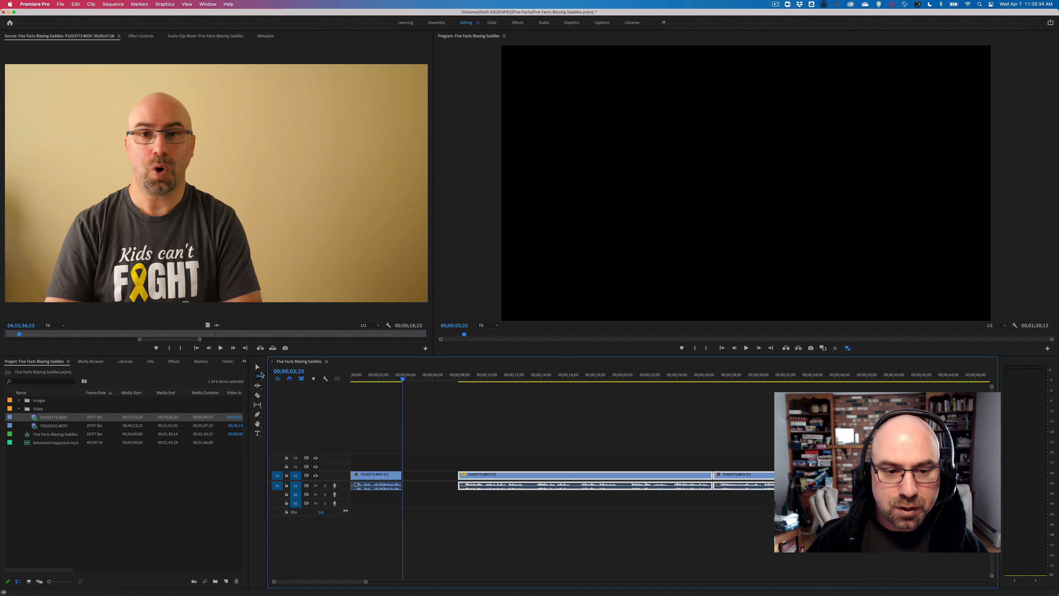
pyautogui.click(257, 367)
pyautogui.click(405, 418)
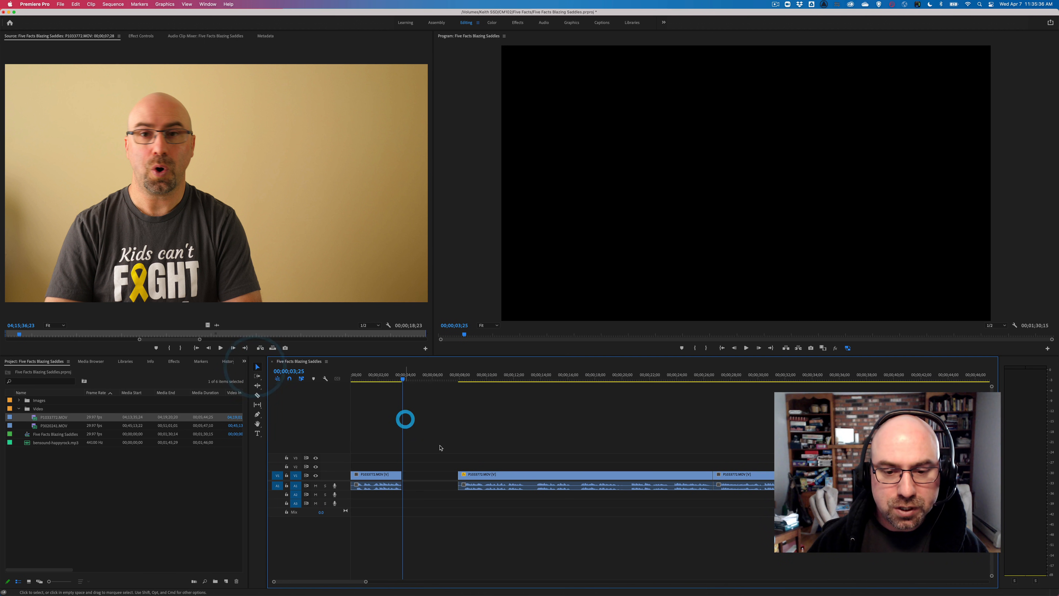
pyautogui.moveTo(404, 381); pyautogui.dragTo(392, 379)
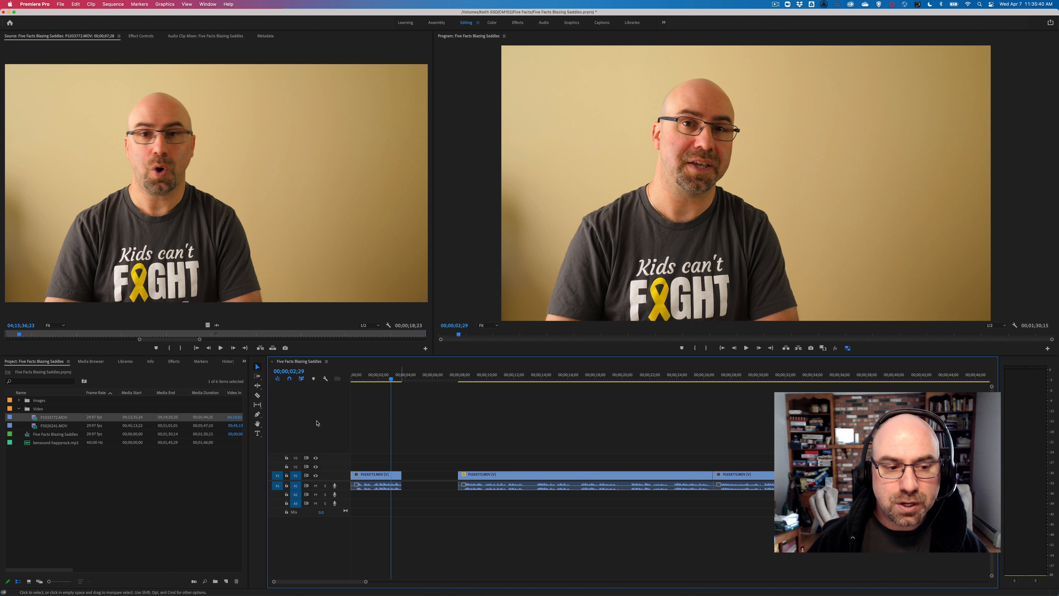
# Expand the images bin and open the Blazing Saddles western comedy movie image in the Source monitor.
pyautogui.click(19, 401)
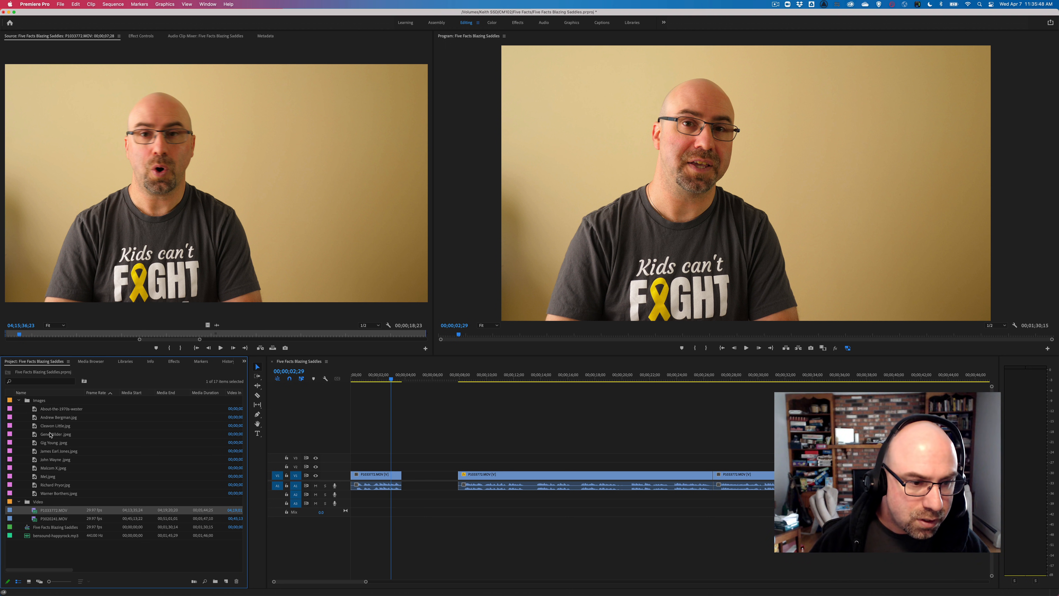
pyautogui.click(53, 412)
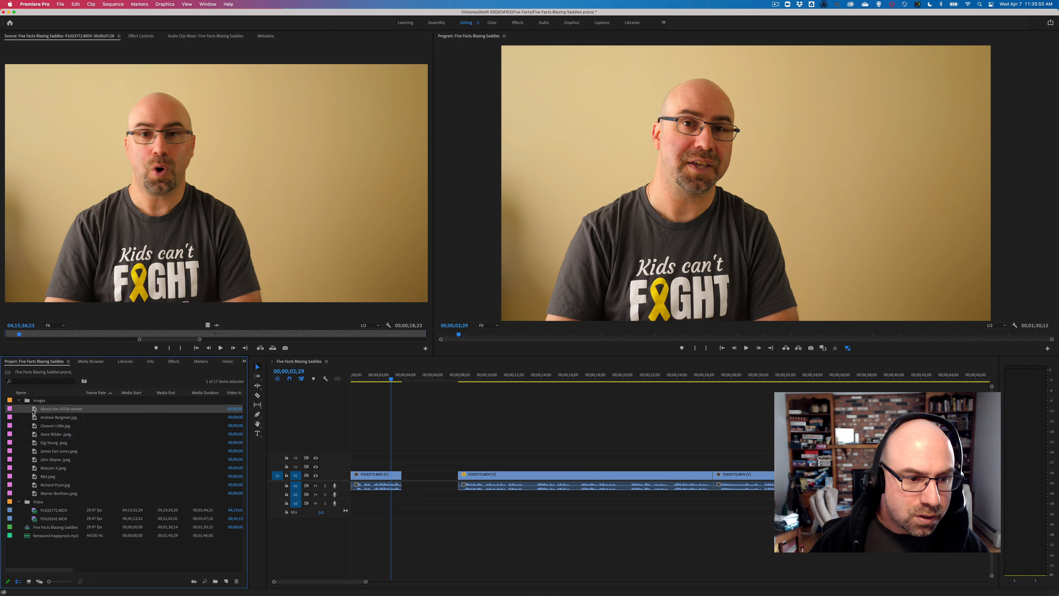
pyautogui.doubleClick(34, 411)
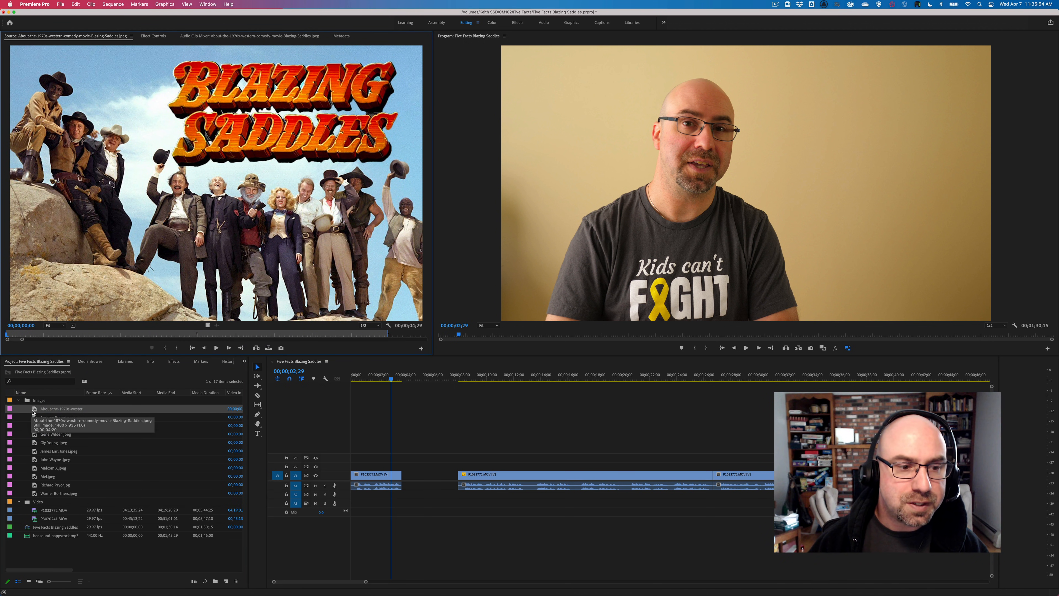
# Place the Blazing Saddles movie image on track V2 over the gap, slightly overlapping the first clip's end, and play back the lead-in.
pyautogui.moveTo(35, 411); pyautogui.dragTo(399, 464)
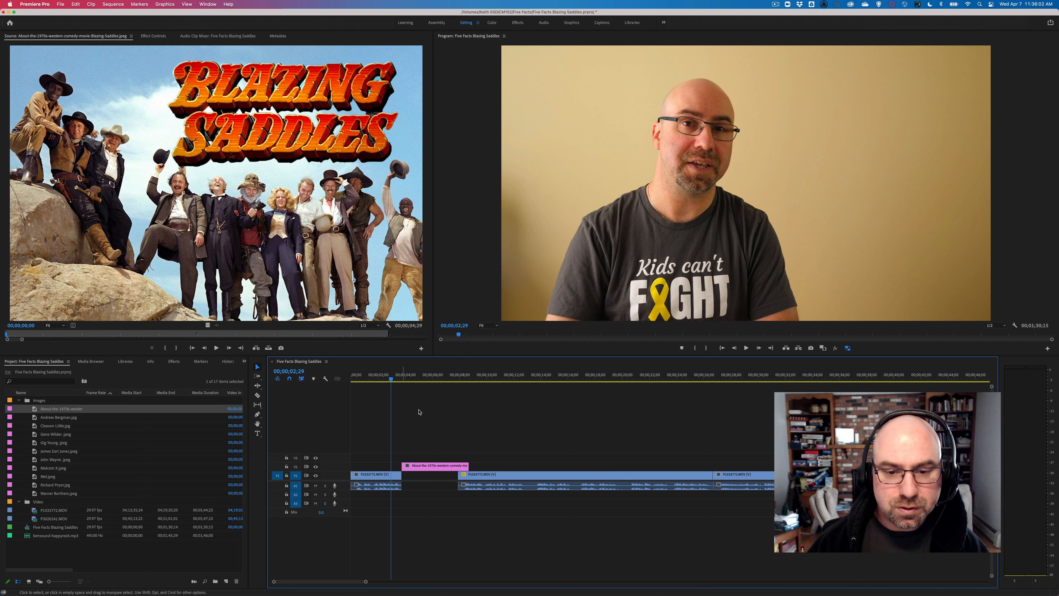
pyautogui.moveTo(478, 475)
pyautogui.mouseDown()
pyautogui.moveTo(488, 479)
pyautogui.moveTo(474, 475)
pyautogui.mouseUp()
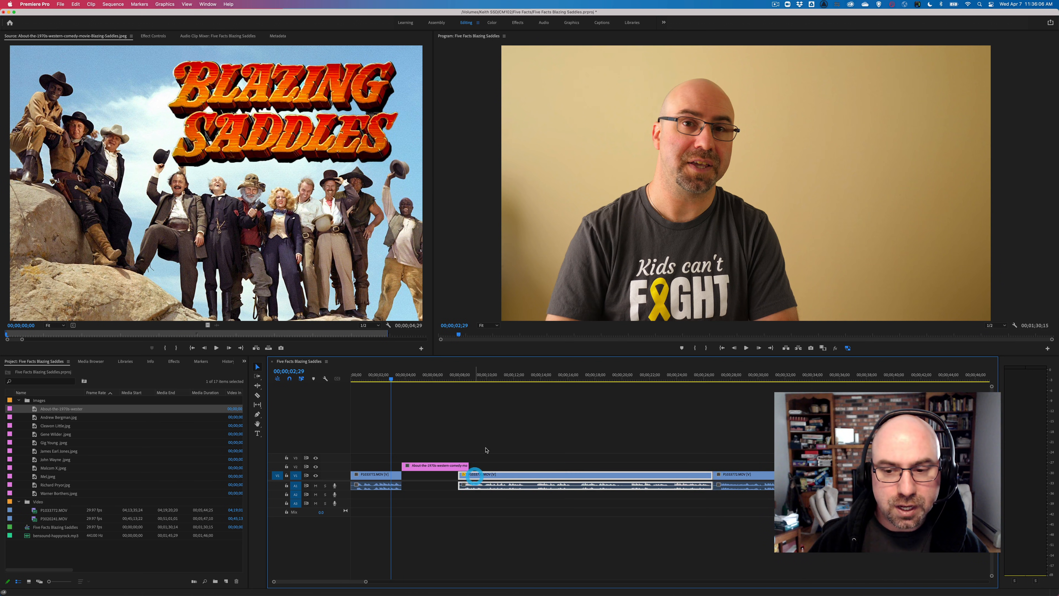
pyautogui.click(402, 452)
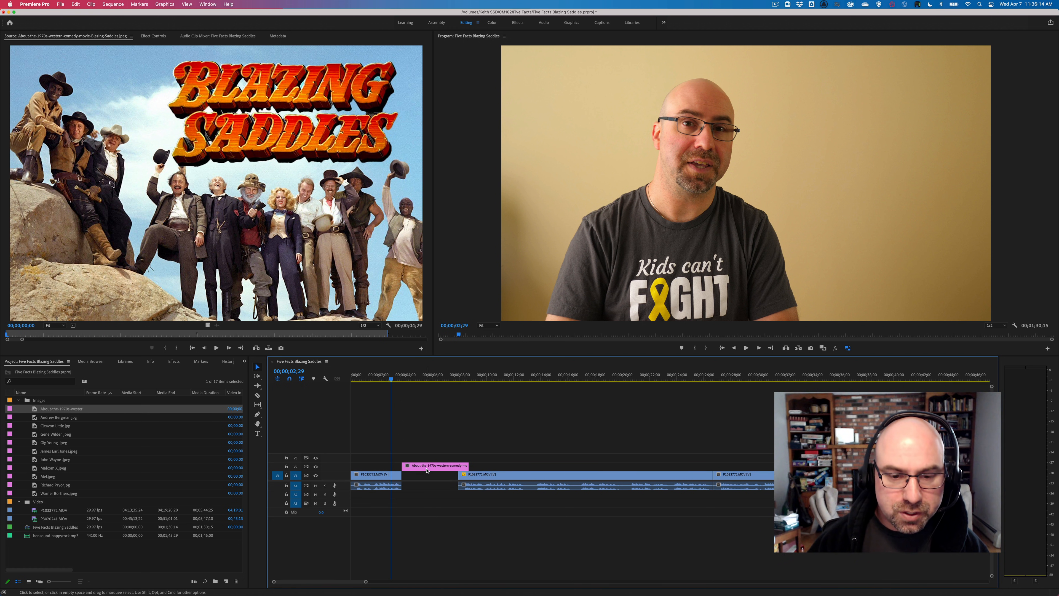
pyautogui.moveTo(427, 470); pyautogui.dragTo(423, 471)
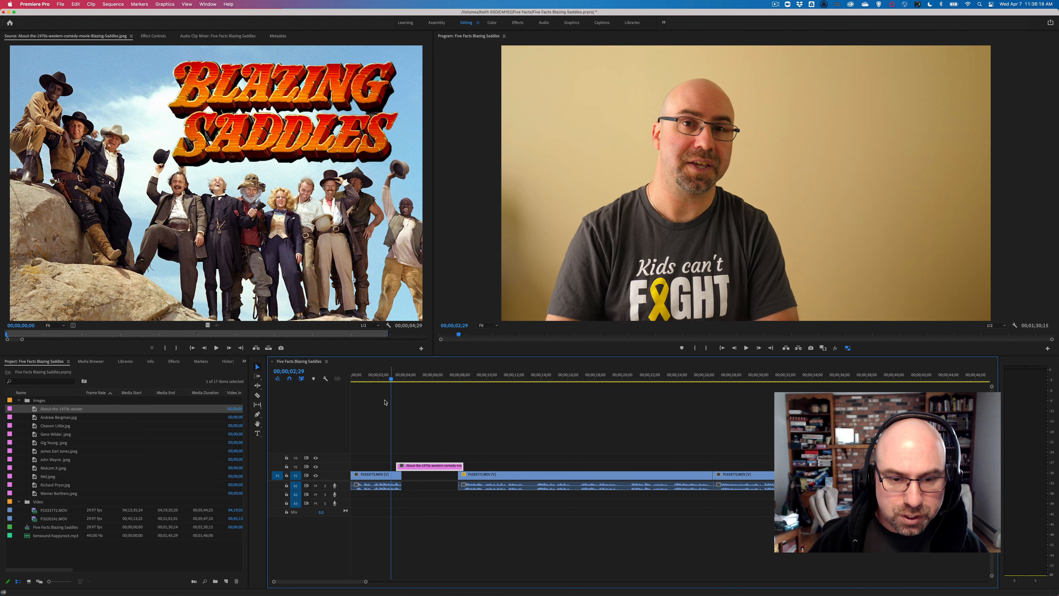
pyautogui.click(385, 379)
pyautogui.press('space')
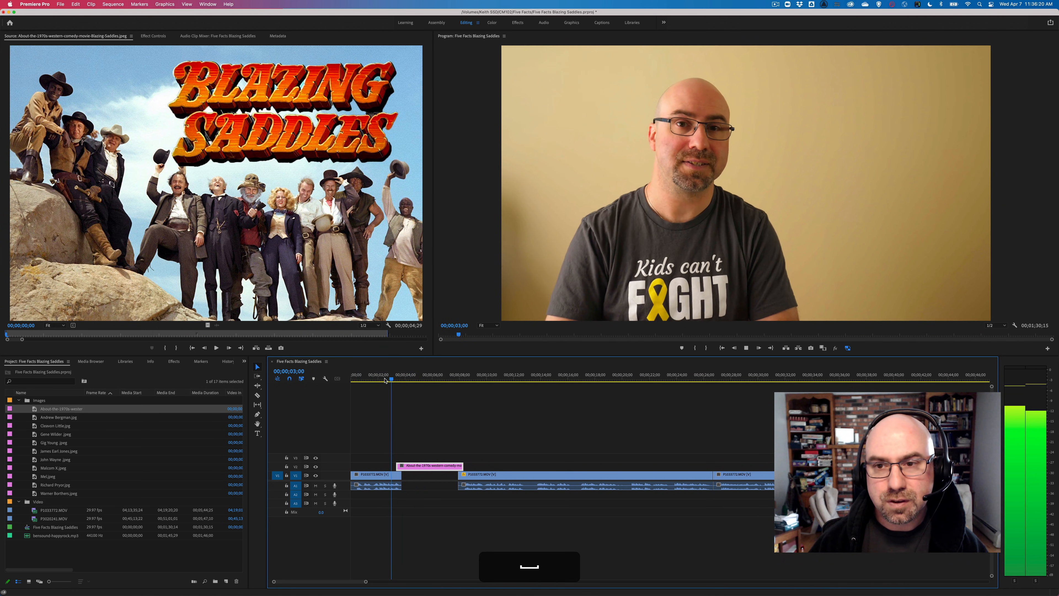
pyautogui.press('space')
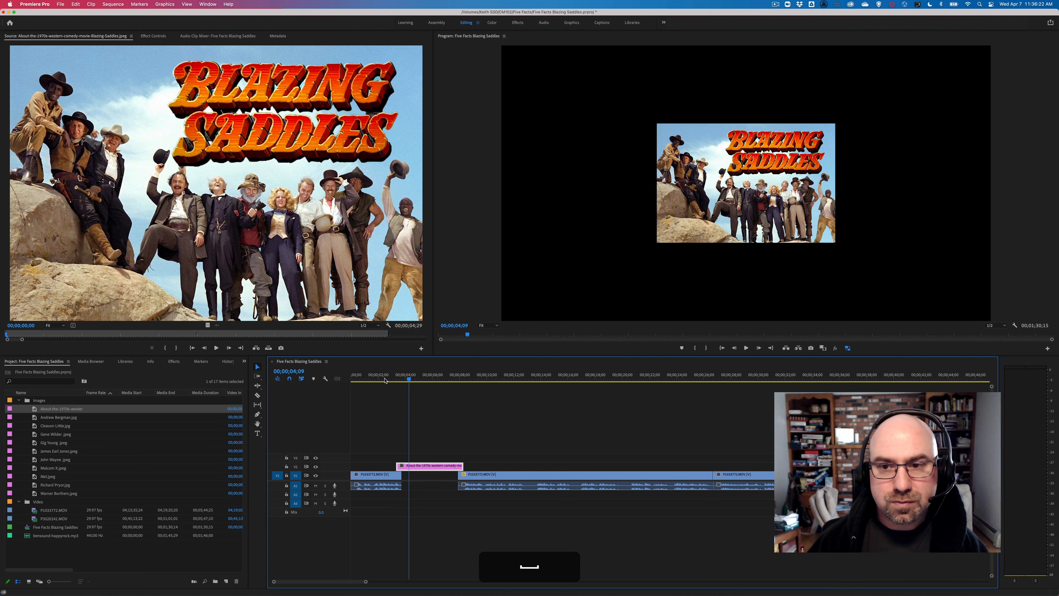
pyautogui.click(382, 379)
pyautogui.press('space')
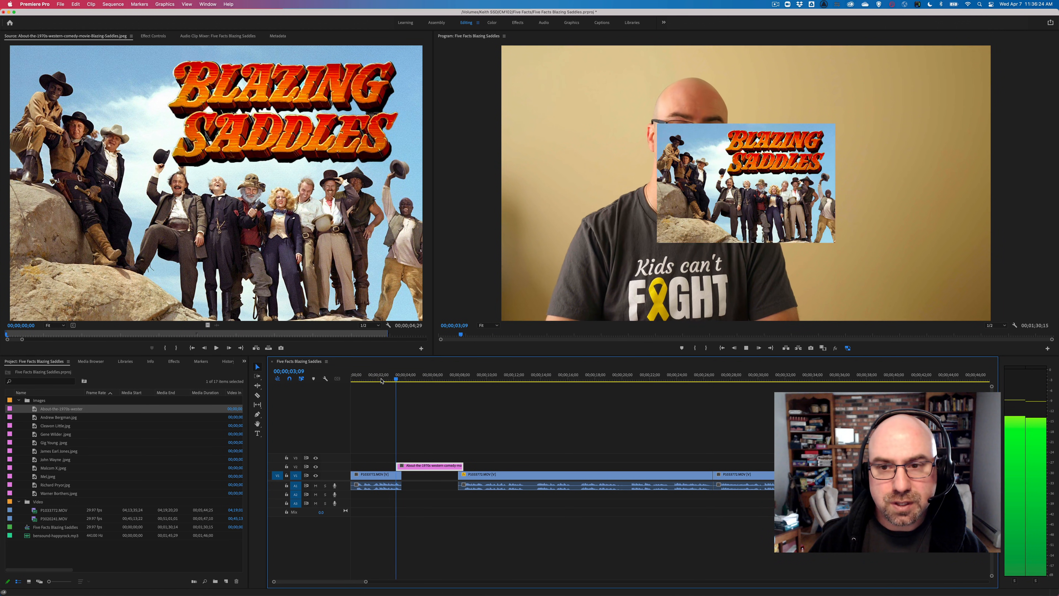
pyautogui.press('space')
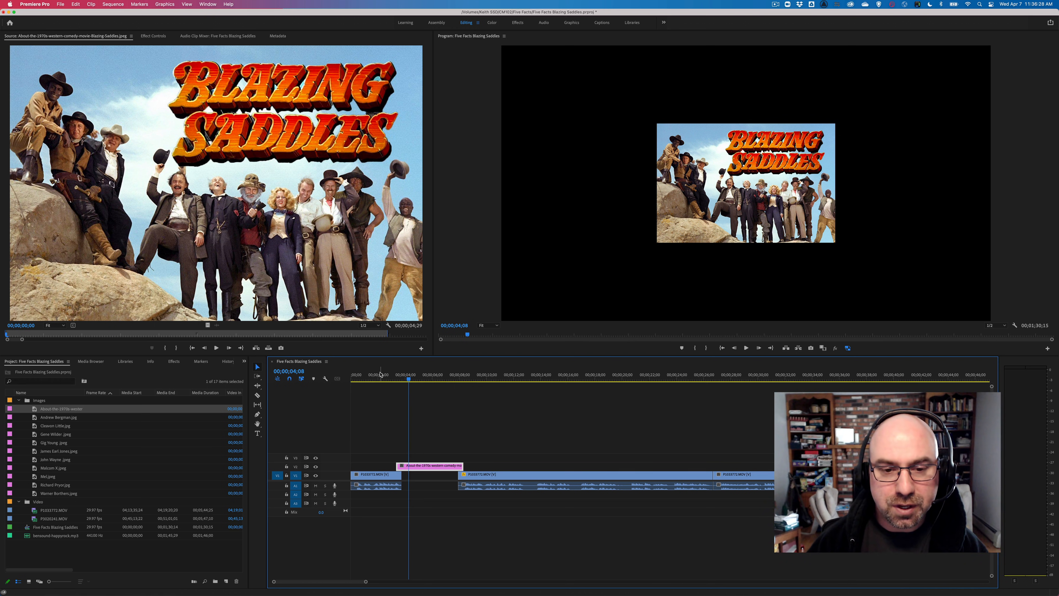
# Enlarge the movie image to fill the frame, move it down to fit the whole title, and play back the result.
pyautogui.moveTo(397, 380); pyautogui.dragTo(399, 379)
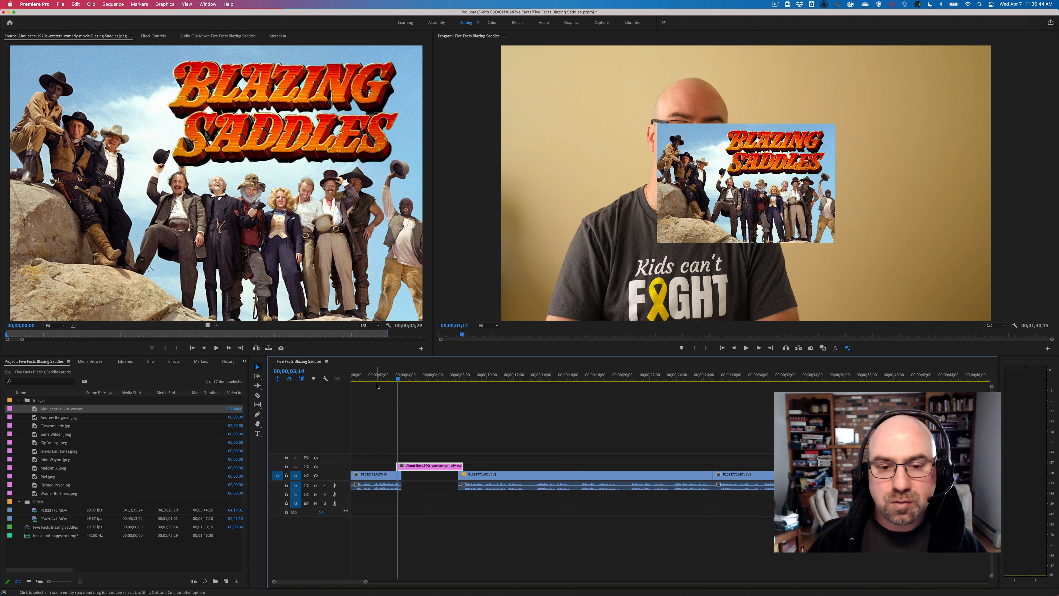
pyautogui.click(724, 214)
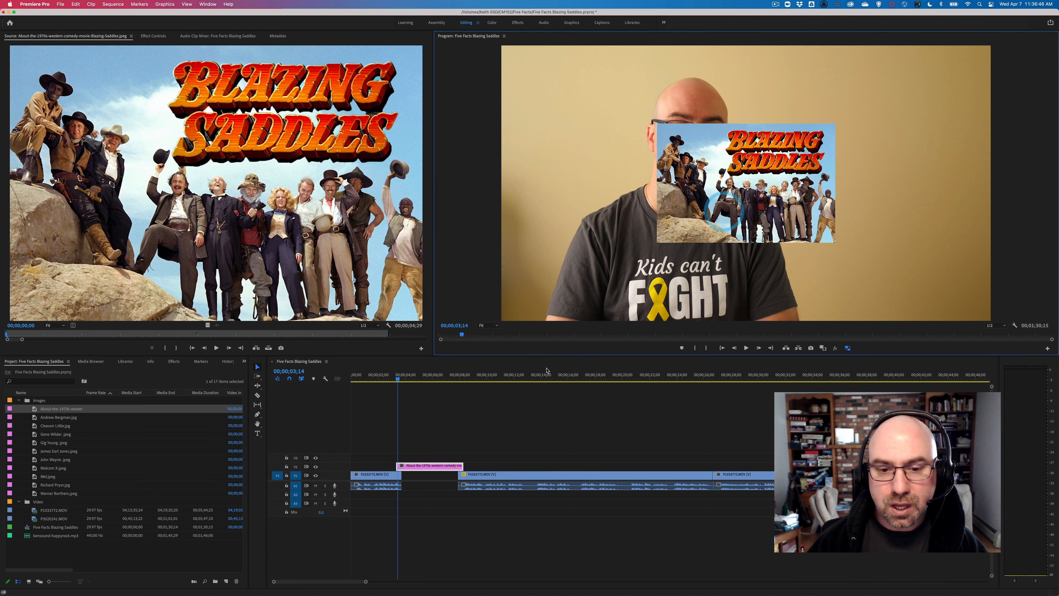
pyautogui.click(750, 195)
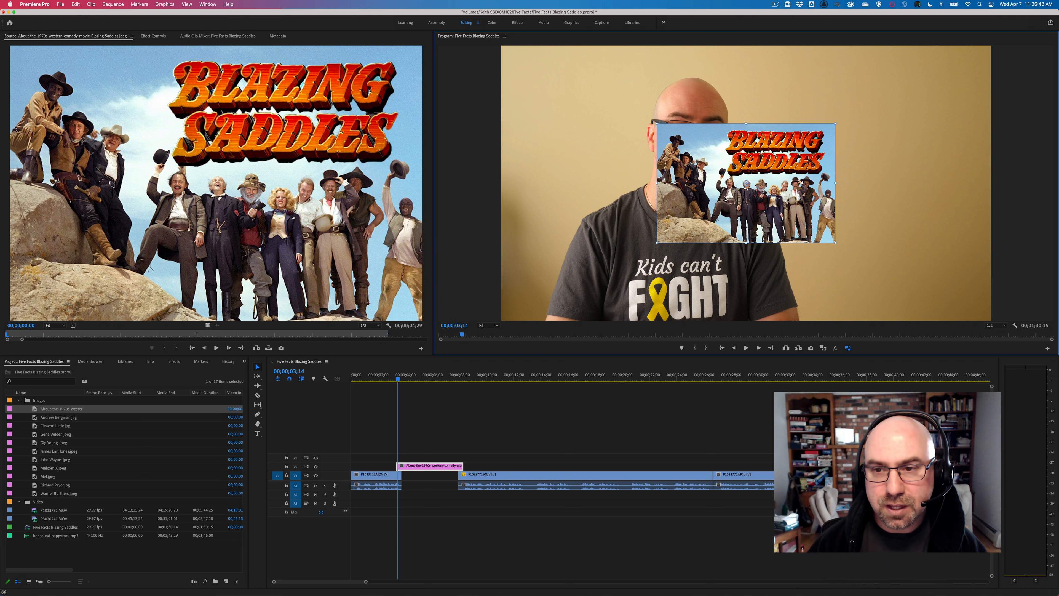
pyautogui.moveTo(653, 245); pyautogui.dragTo(491, 349)
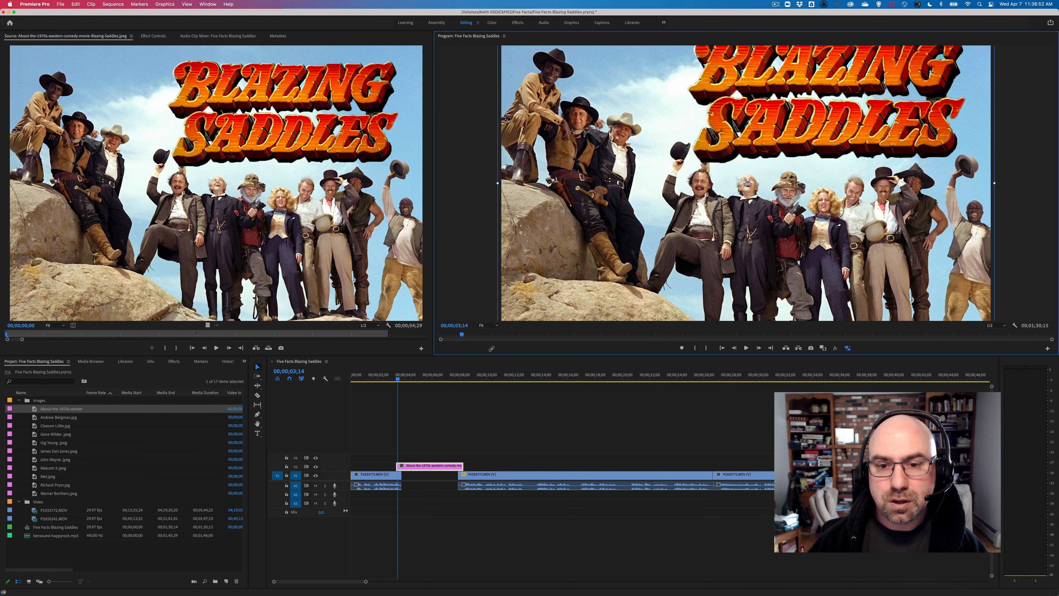
pyautogui.moveTo(603, 230); pyautogui.dragTo(609, 249)
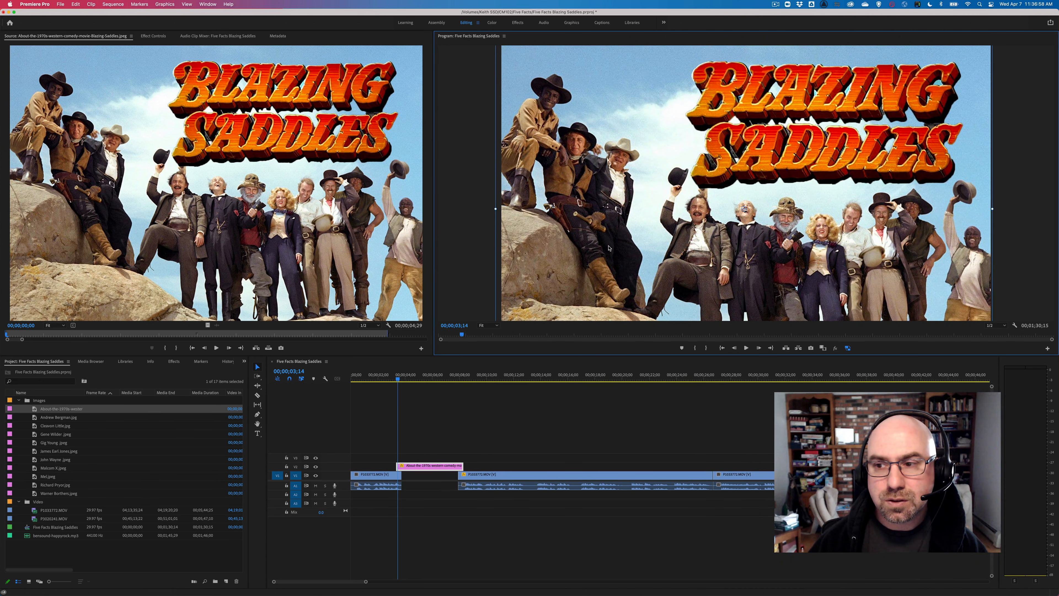
pyautogui.click(609, 247)
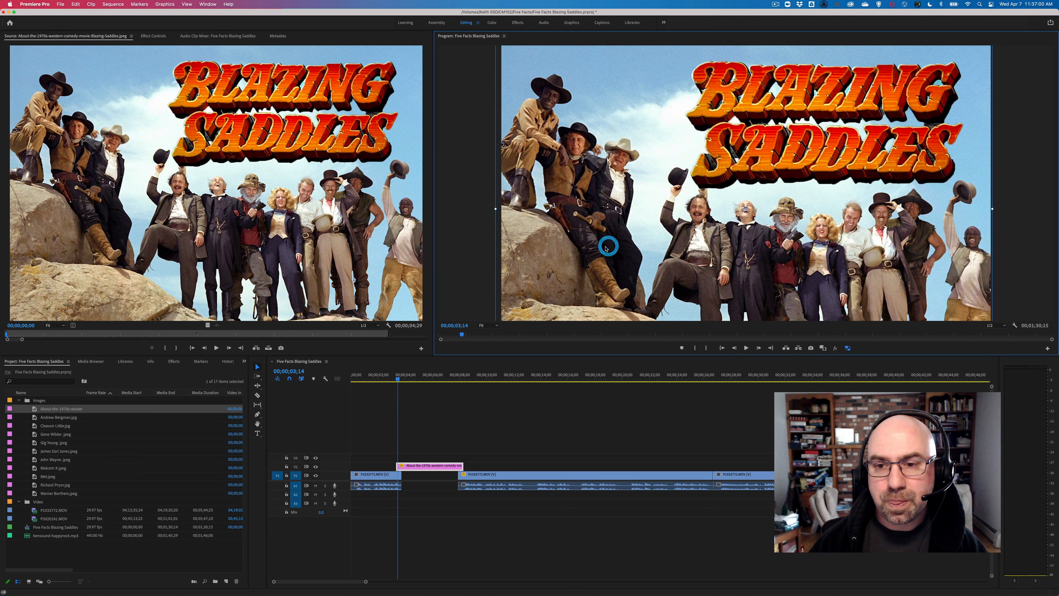
pyautogui.click(391, 379)
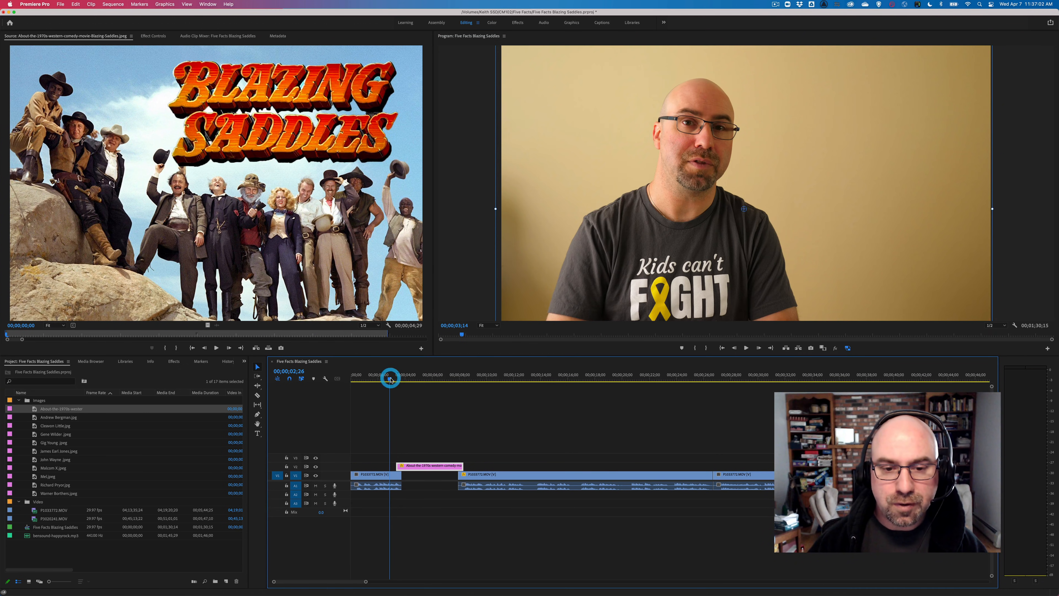
pyautogui.press('space')
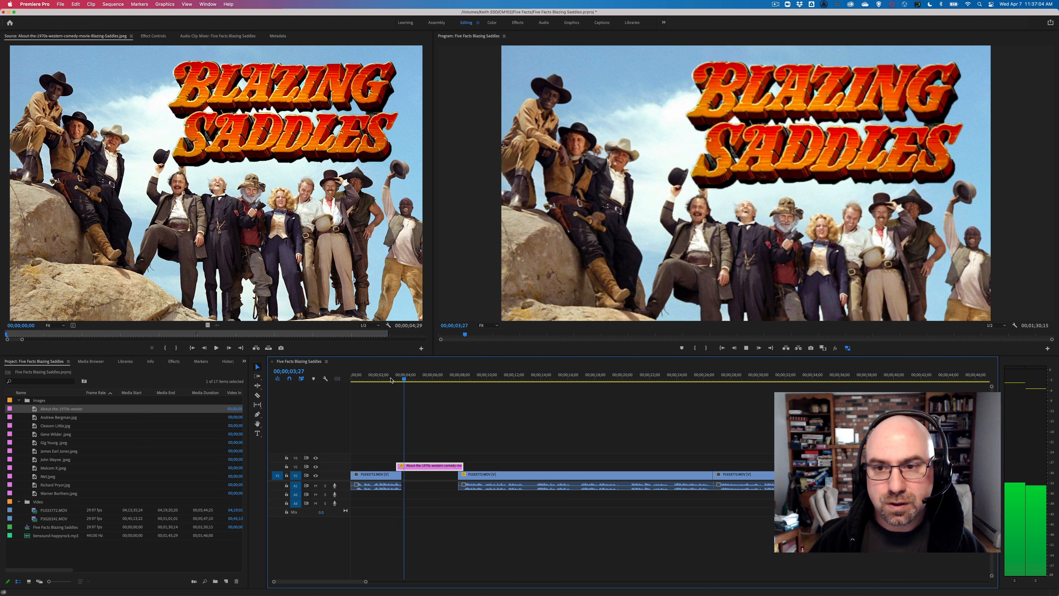
pyautogui.press('space')
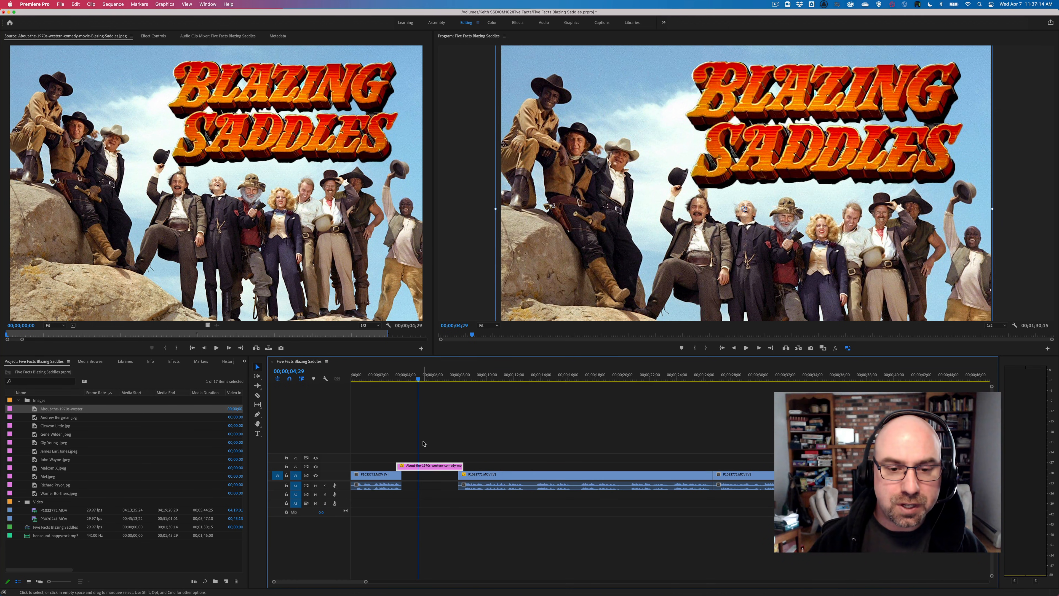
# Apply the default transition to both ends of the movie image clip and play back the fade-in.
pyautogui.press('shift')
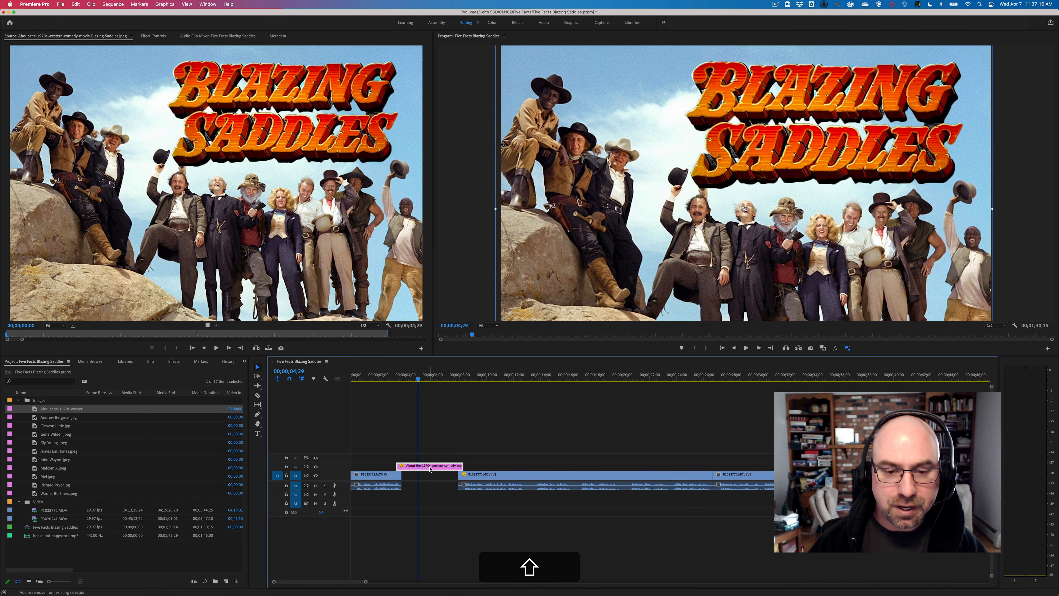
pyautogui.hotkey('shift', 'd')
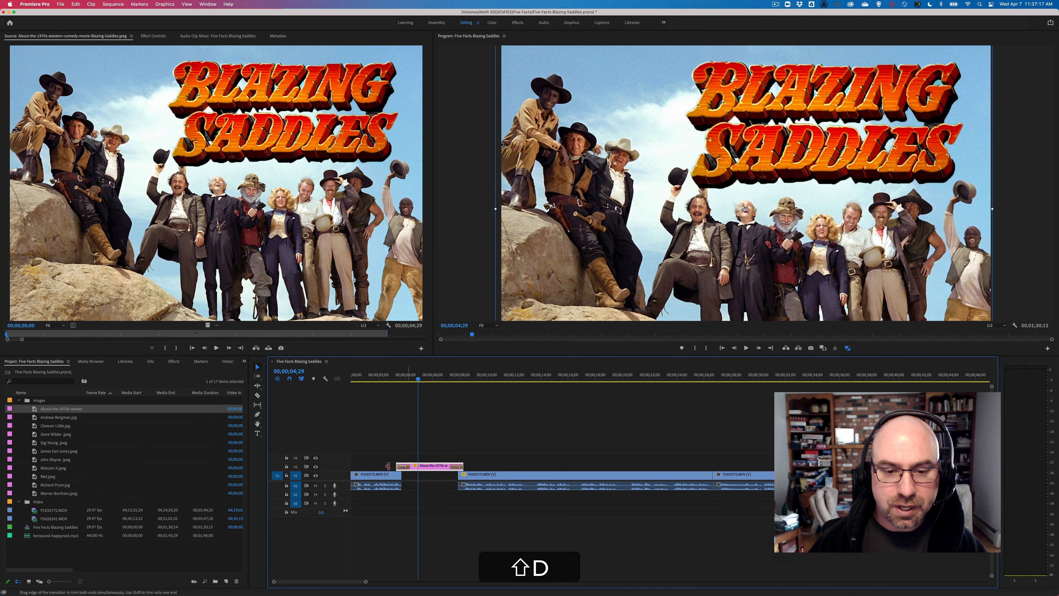
pyautogui.click(387, 377)
pyautogui.press('space')
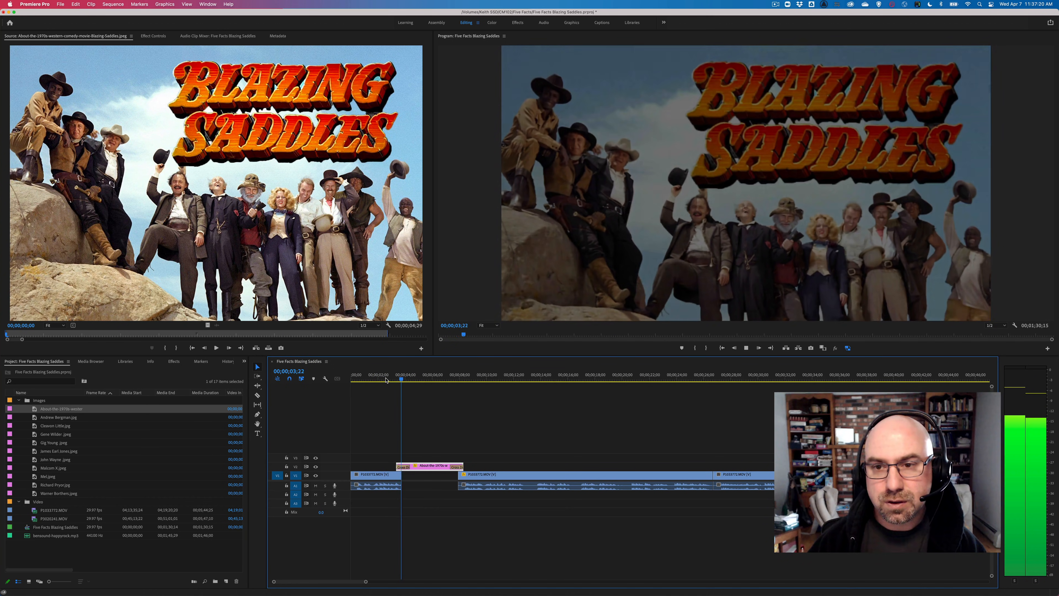
pyautogui.press('space')
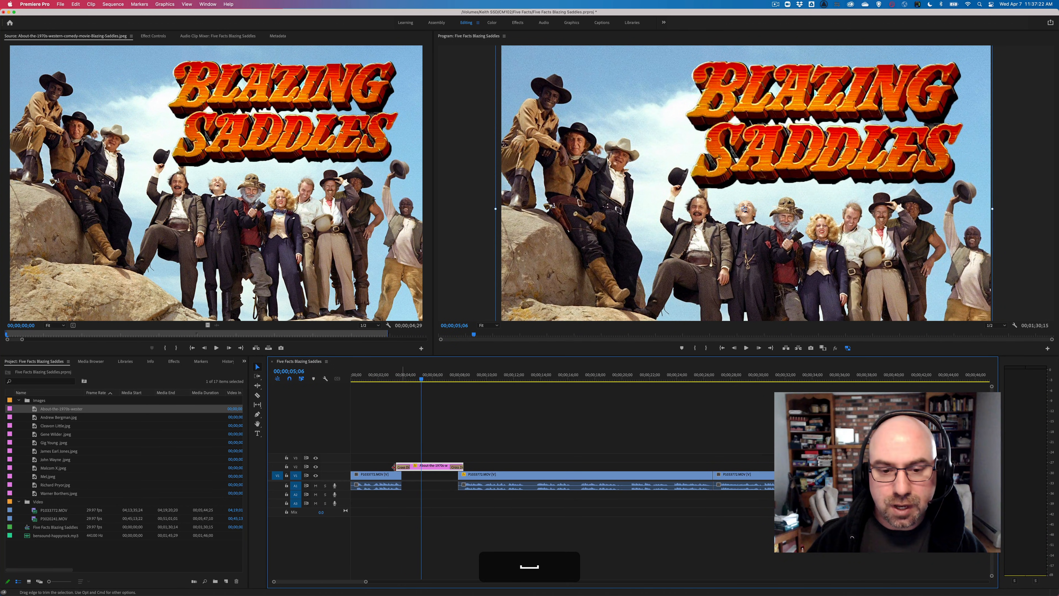
# Extend both ends of the movie image clip by about 0.8 seconds over the neighbouring clips and play back both dissolves.
pyautogui.moveTo(398, 467); pyautogui.dragTo(386, 467)
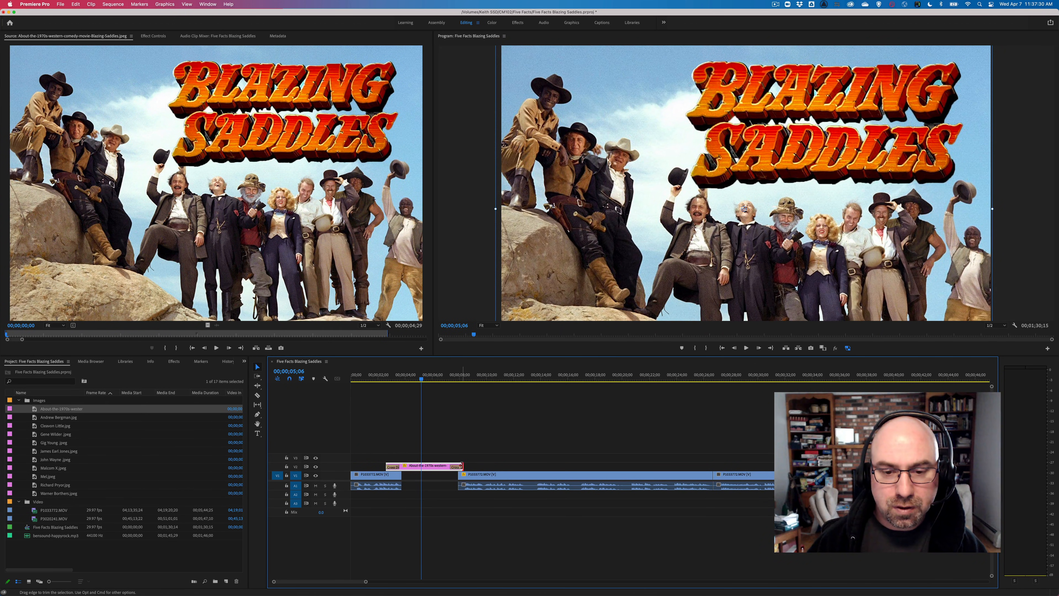
pyautogui.moveTo(461, 466); pyautogui.dragTo(474, 465)
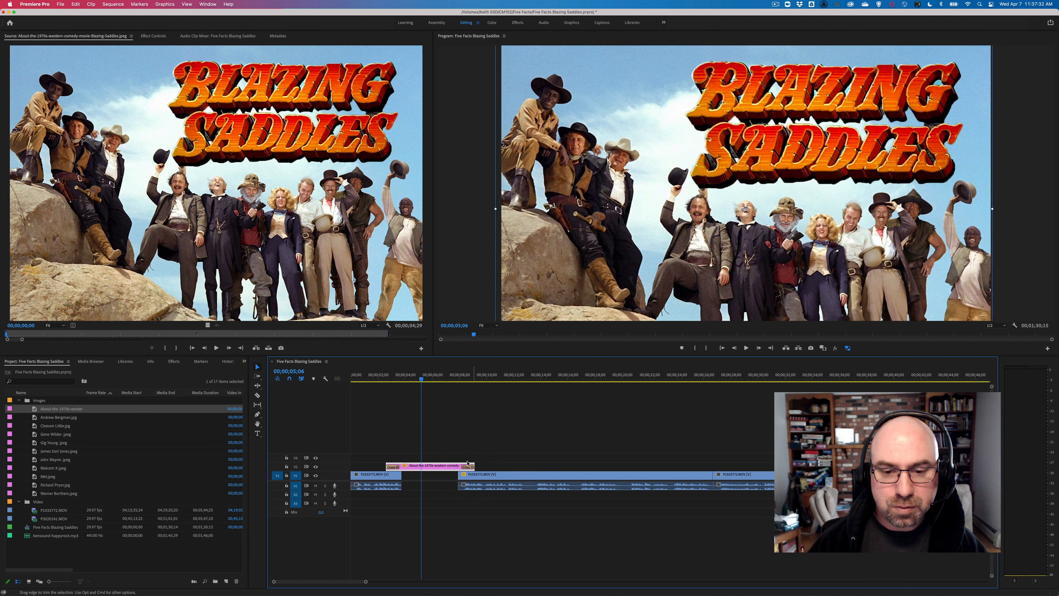
pyautogui.click(379, 378)
pyautogui.press('space')
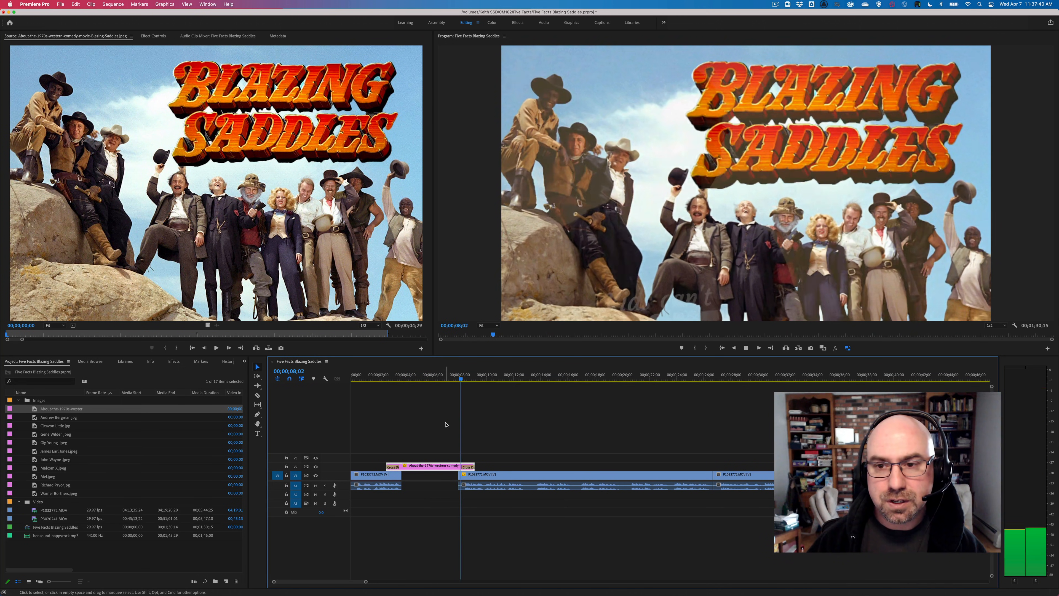
pyautogui.press('space')
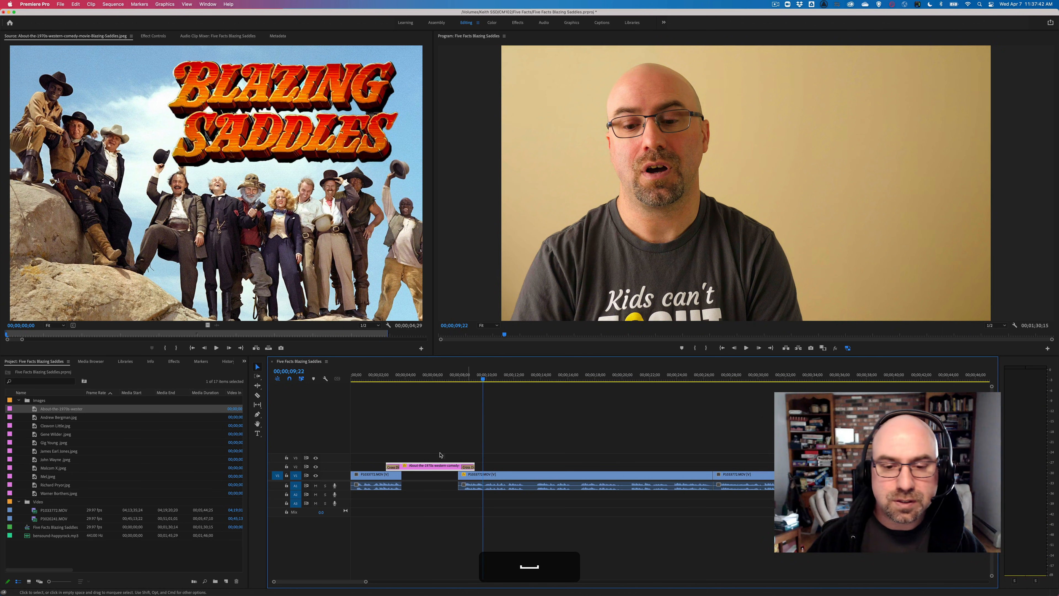
# Move the playhead back over the movie image clip and activate the Type tool.
pyautogui.moveTo(451, 377); pyautogui.dragTo(415, 378)
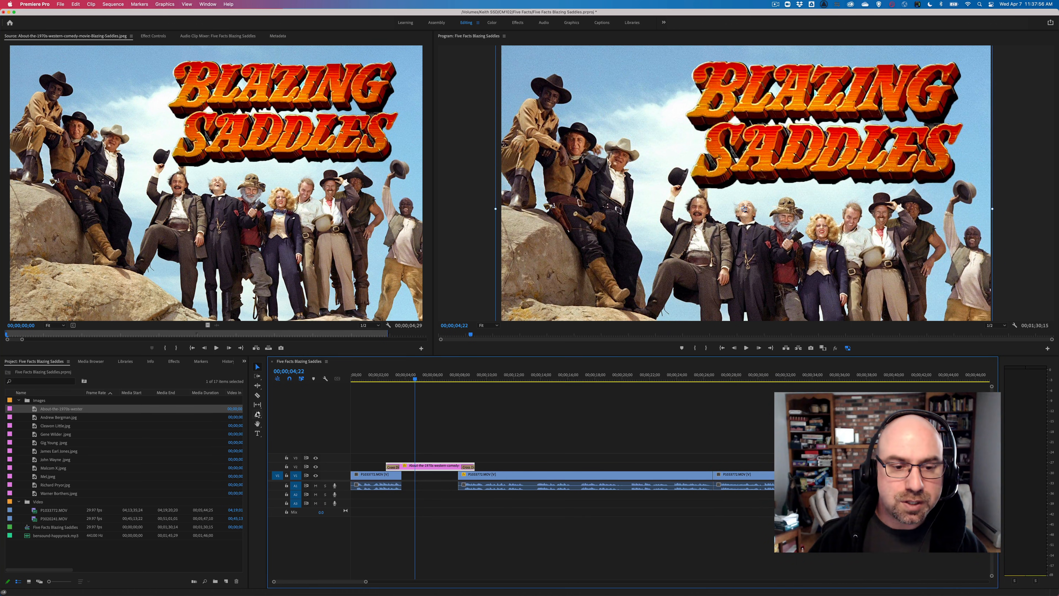
pyautogui.click(258, 435)
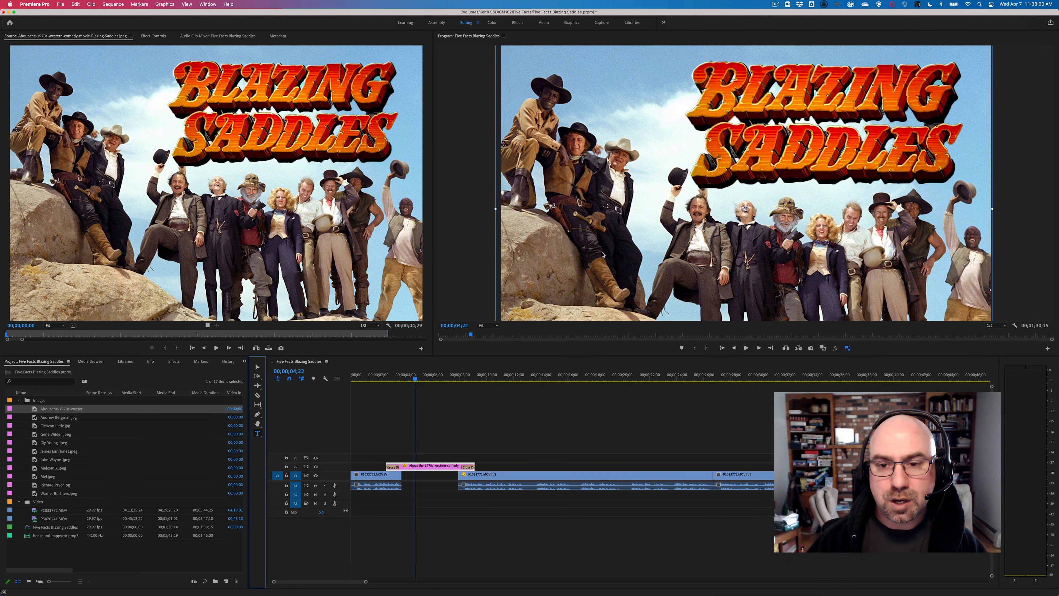
pyautogui.click(614, 252)
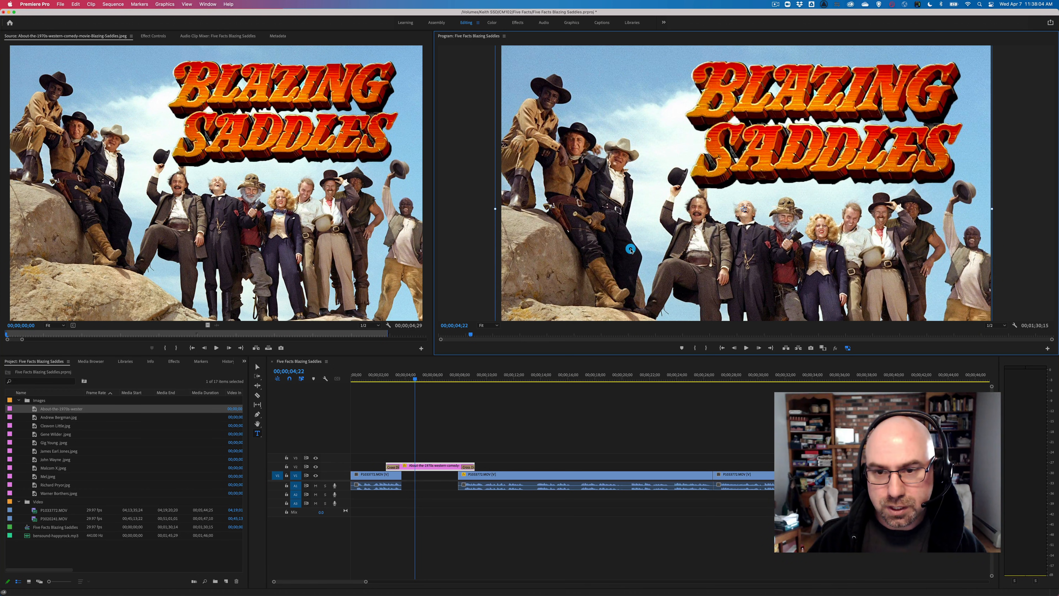
pyautogui.click(458, 261)
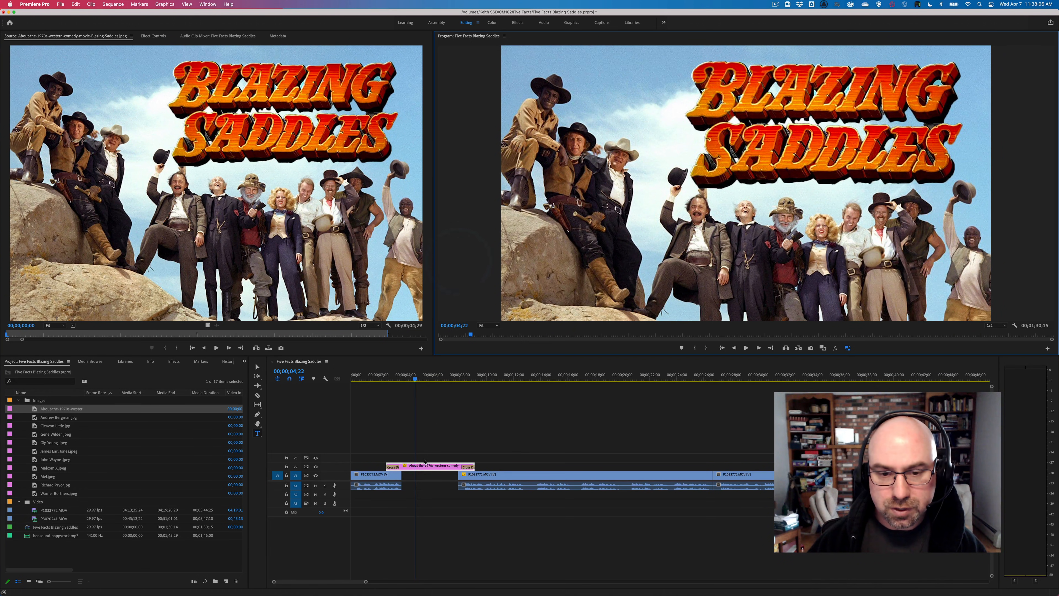
pyautogui.press('super+z')
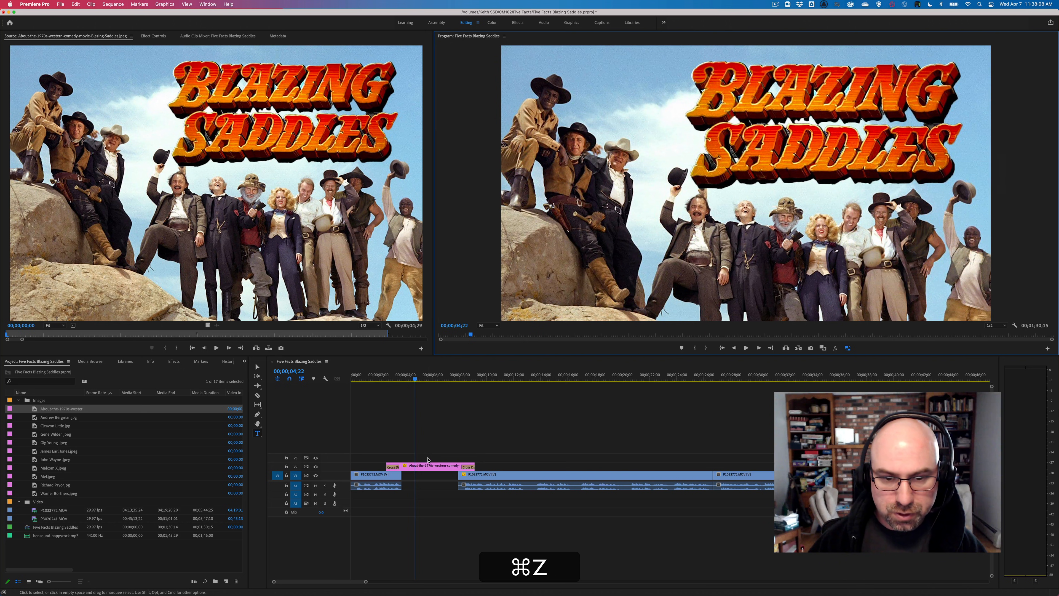
# Move the playhead to 00;00;04;06 over the movie image clip and add the text "Five Facts" to the picture.
pyautogui.click(395, 459)
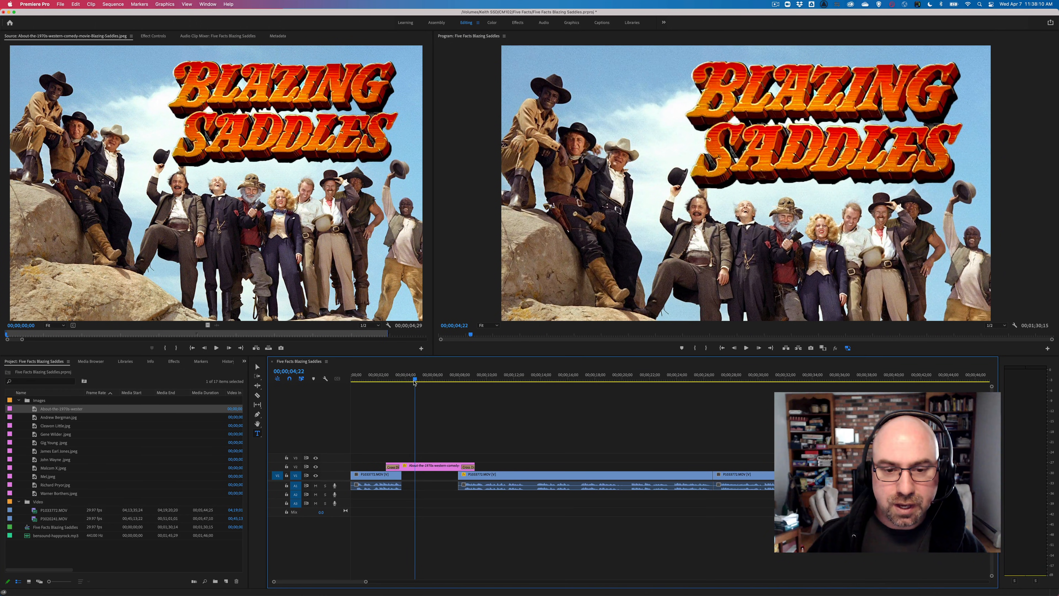
pyautogui.moveTo(414, 381); pyautogui.dragTo(411, 381)
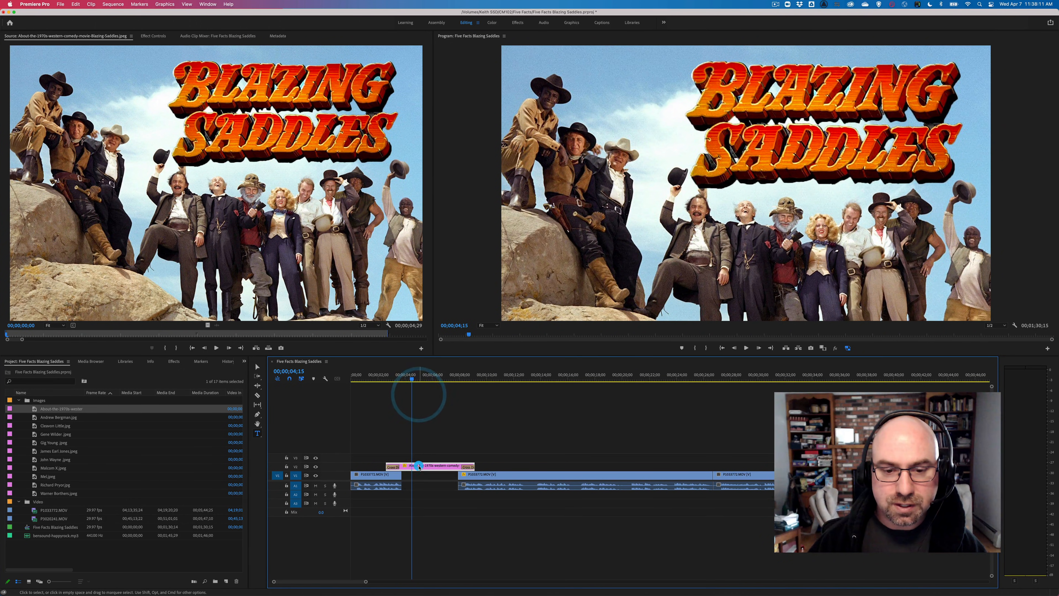
pyautogui.click(413, 443)
pyautogui.click(408, 452)
pyautogui.moveTo(412, 380); pyautogui.dragTo(407, 379)
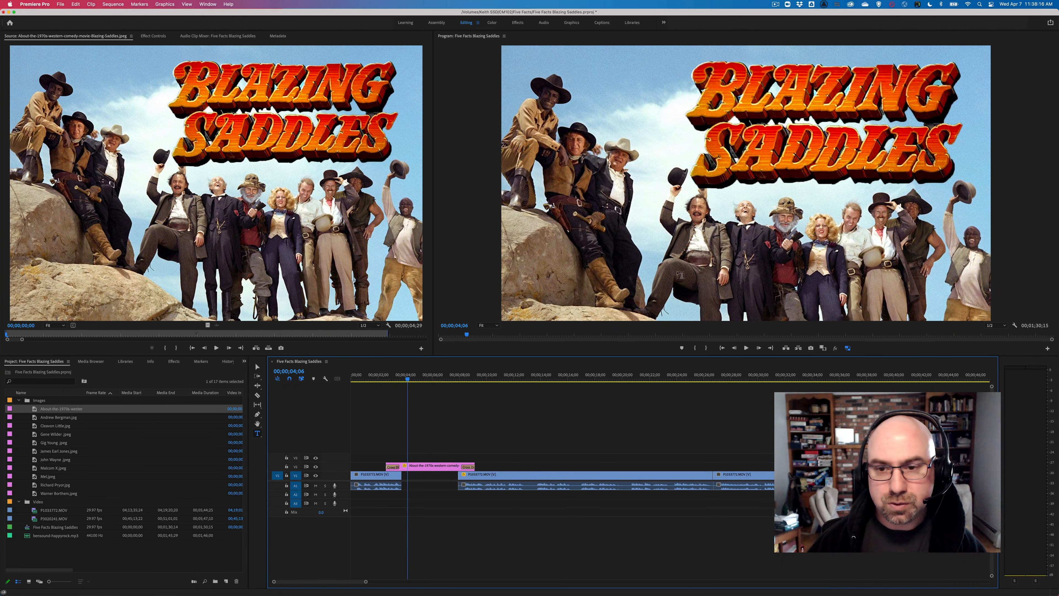
pyautogui.click(625, 269)
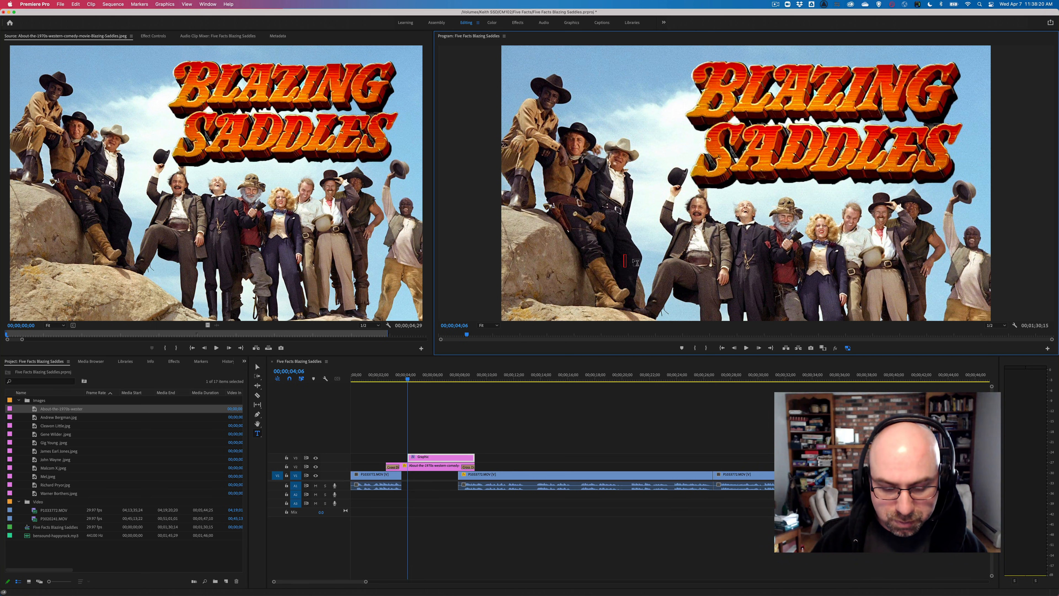
pyautogui.write('Five Fa')
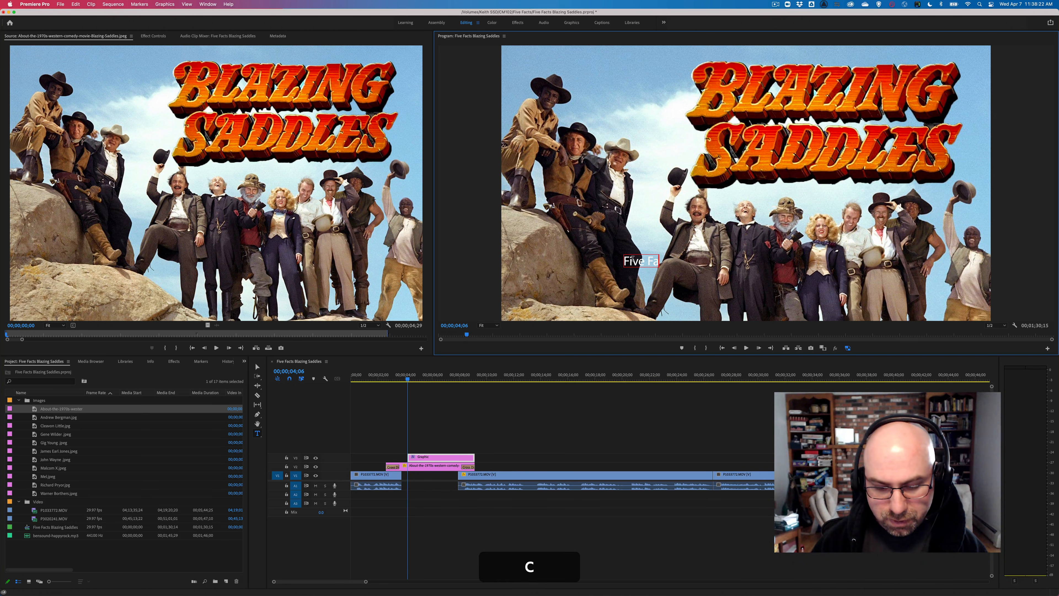
pyautogui.write('cts')
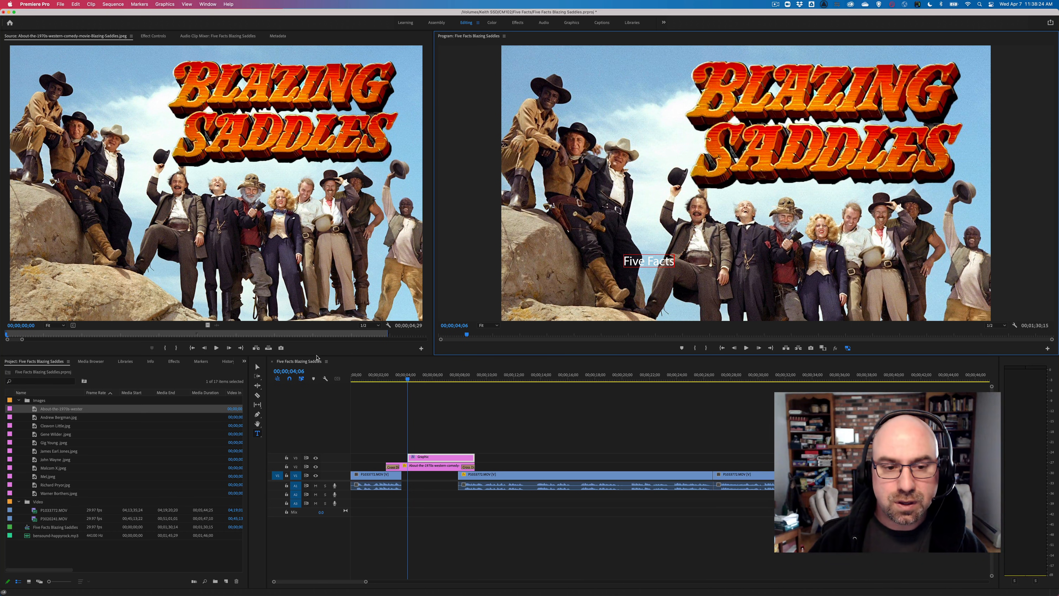
# Enlarge the Five Facts title to over three times its size and place it below the Blazing Saddles logo, over the cast.
pyautogui.click(257, 367)
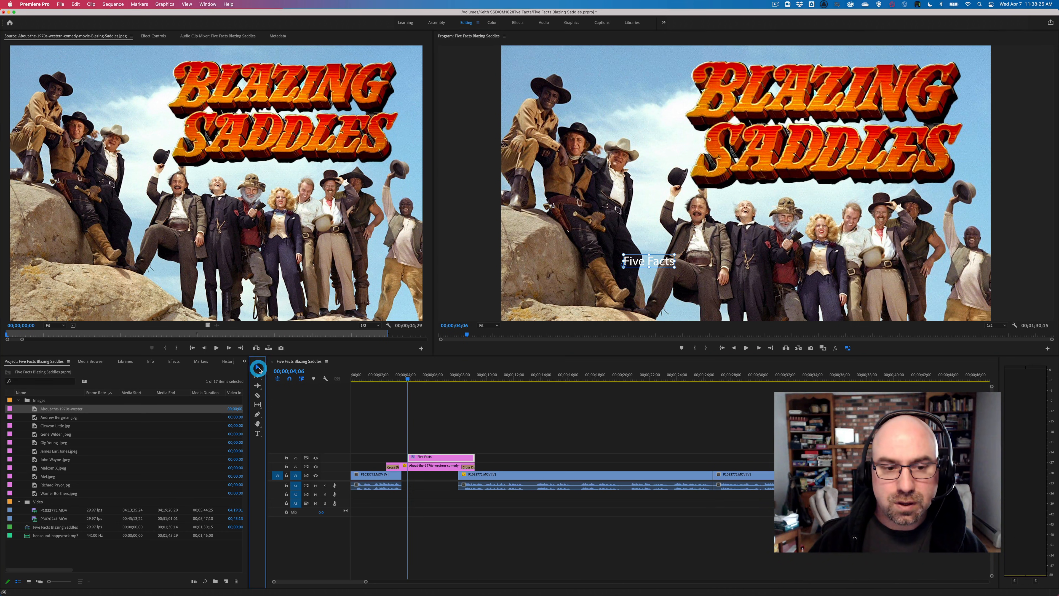
pyautogui.click(641, 265)
pyautogui.moveTo(641, 265); pyautogui.dragTo(593, 249)
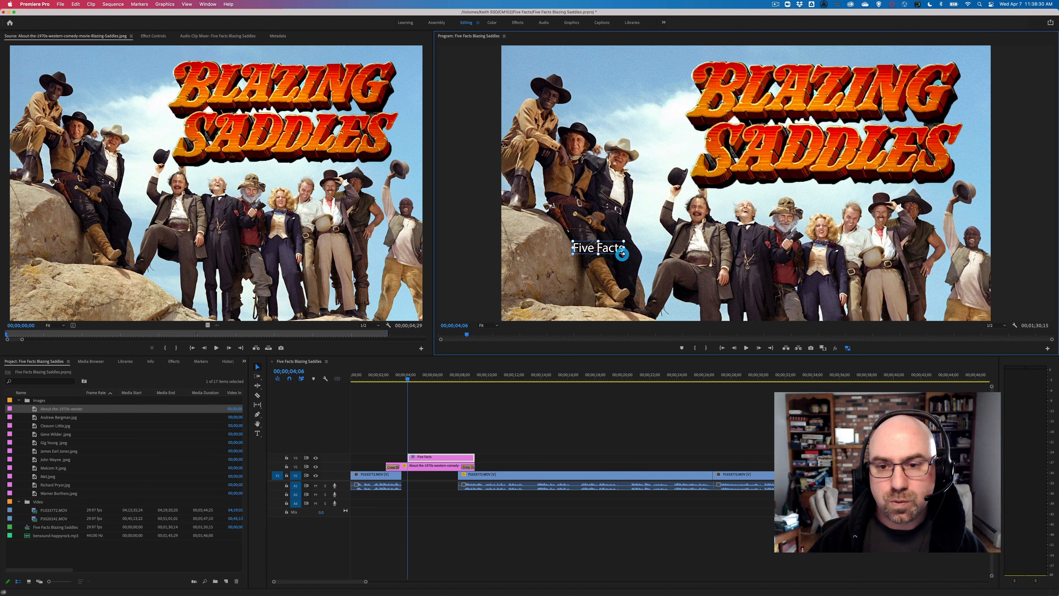
pyautogui.moveTo(679, 267); pyautogui.dragTo(779, 284)
pyautogui.moveTo(690, 249); pyautogui.dragTo(815, 285)
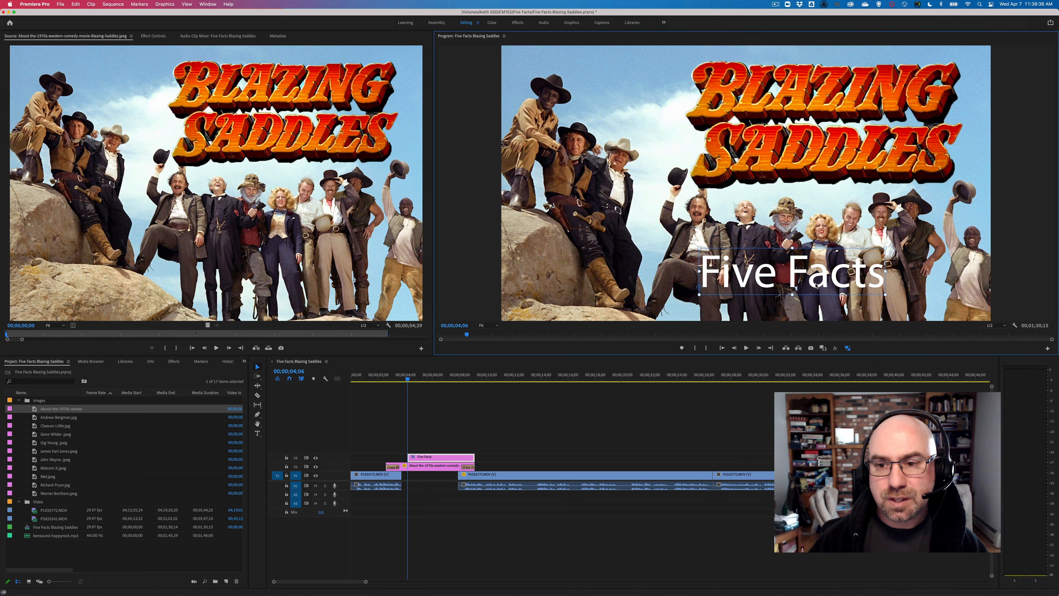
pyautogui.click(811, 283)
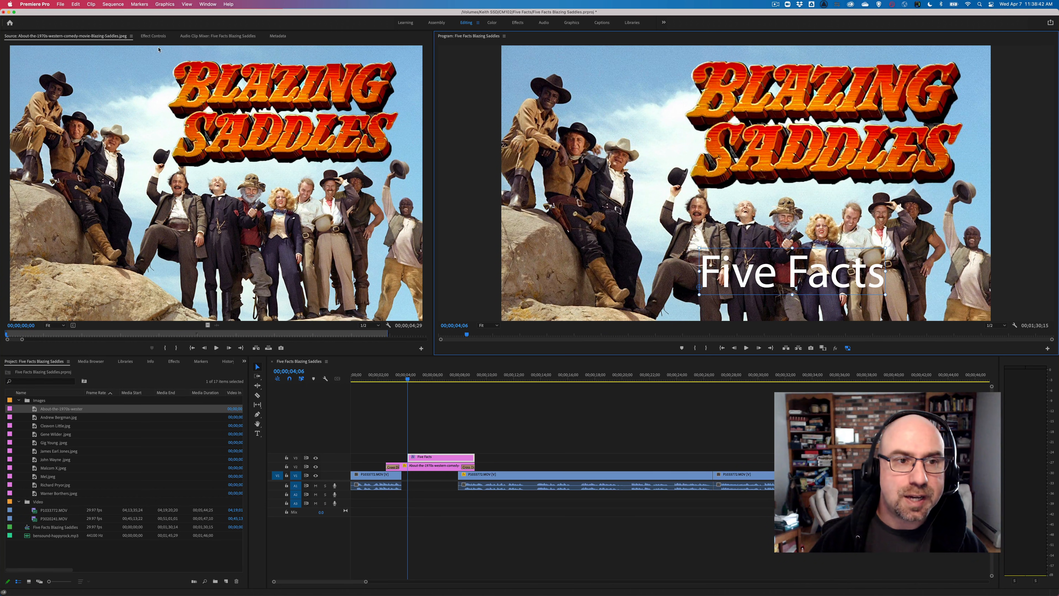
# Show the Five Facts text settings in Effect Controls and change its font to Phosphate.
pyautogui.click(151, 37)
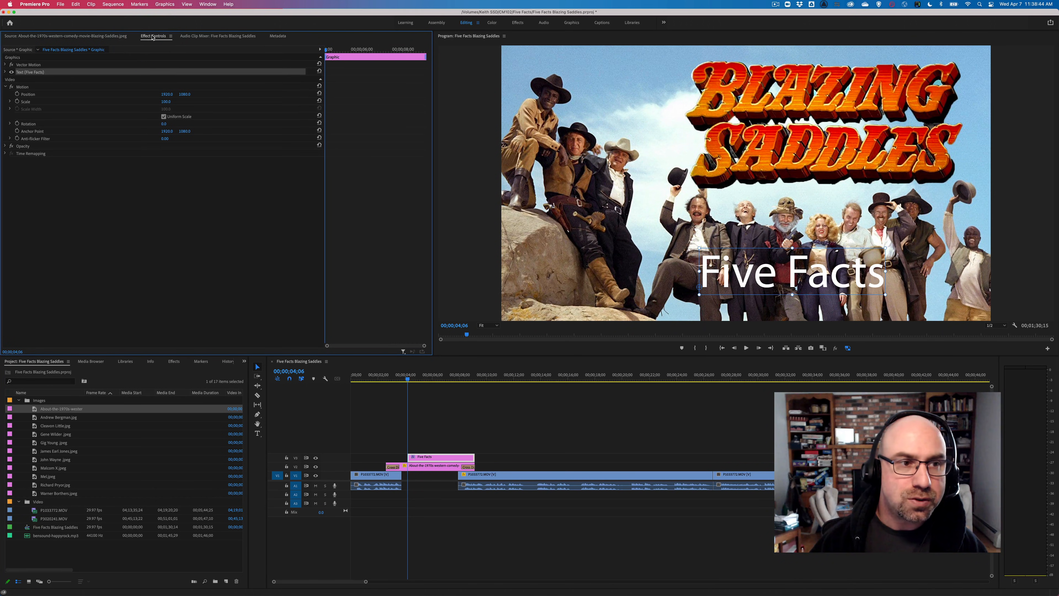
pyautogui.click(5, 73)
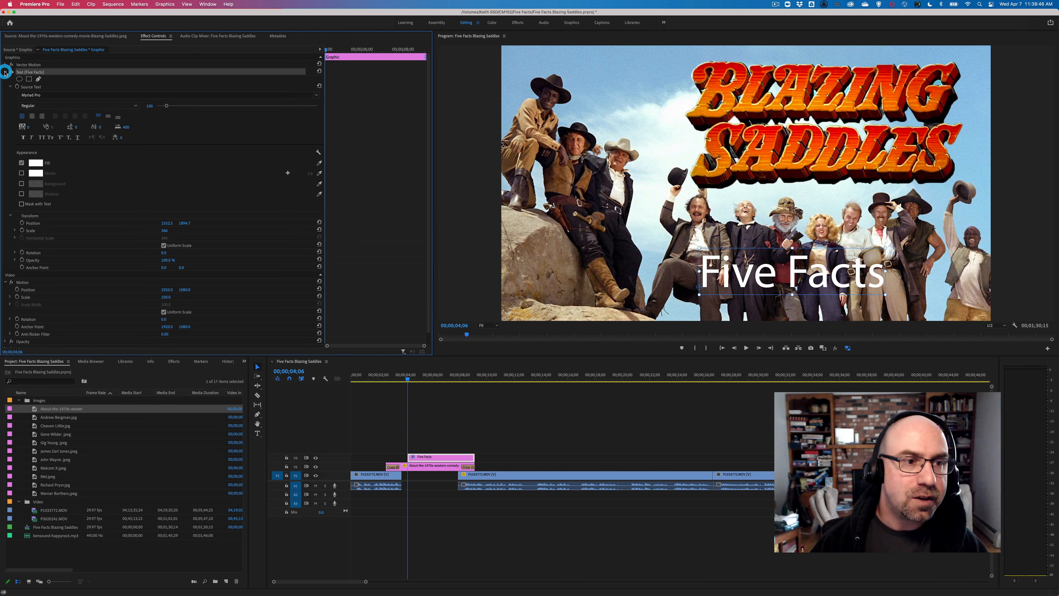
pyautogui.click(173, 96)
pyautogui.scroll(-10, 109, 148)
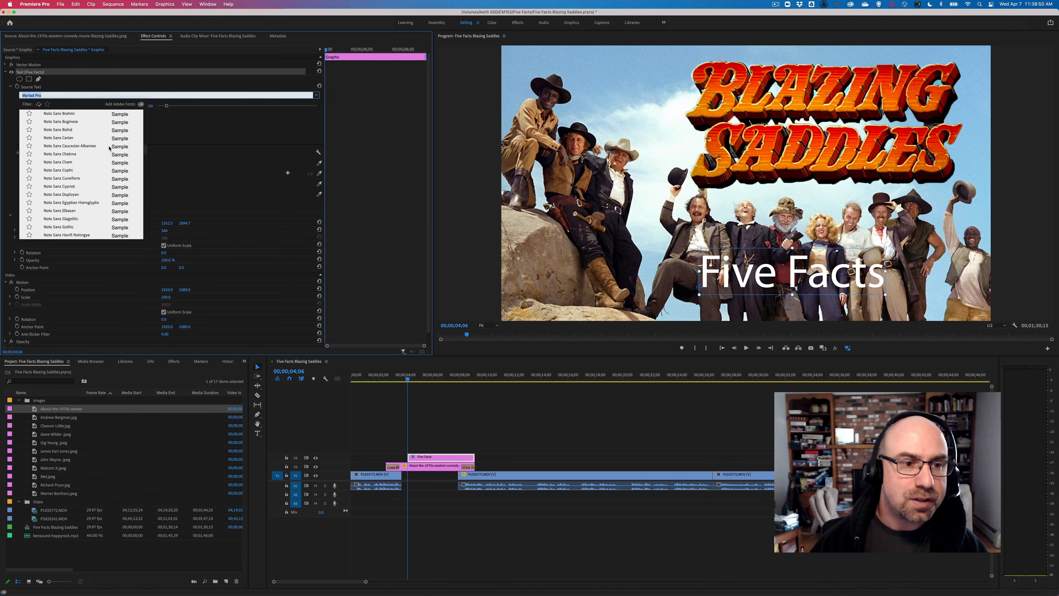
pyautogui.scroll(-15, 109, 148)
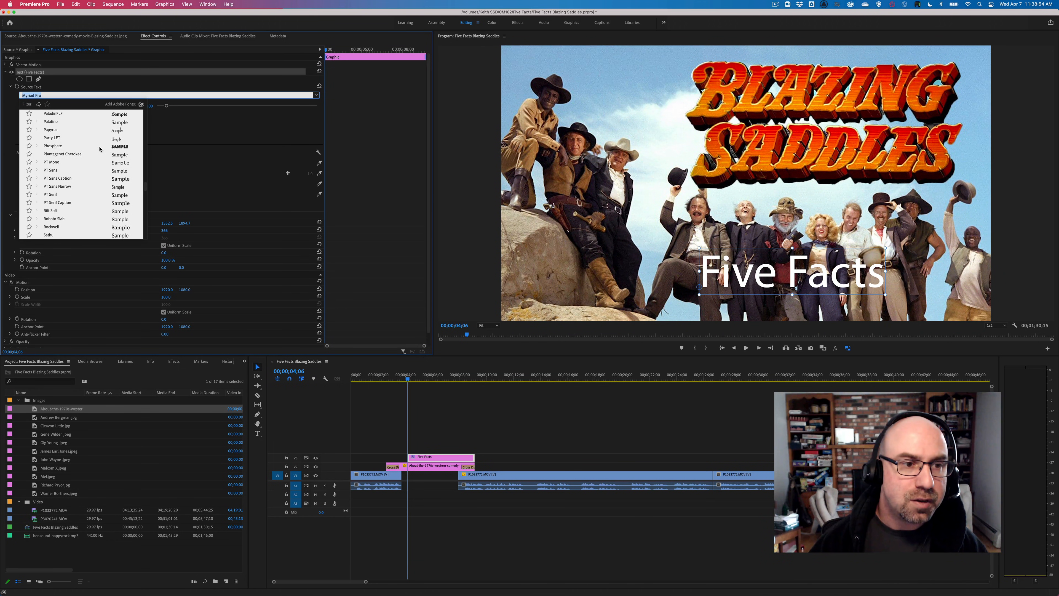
pyautogui.click(100, 147)
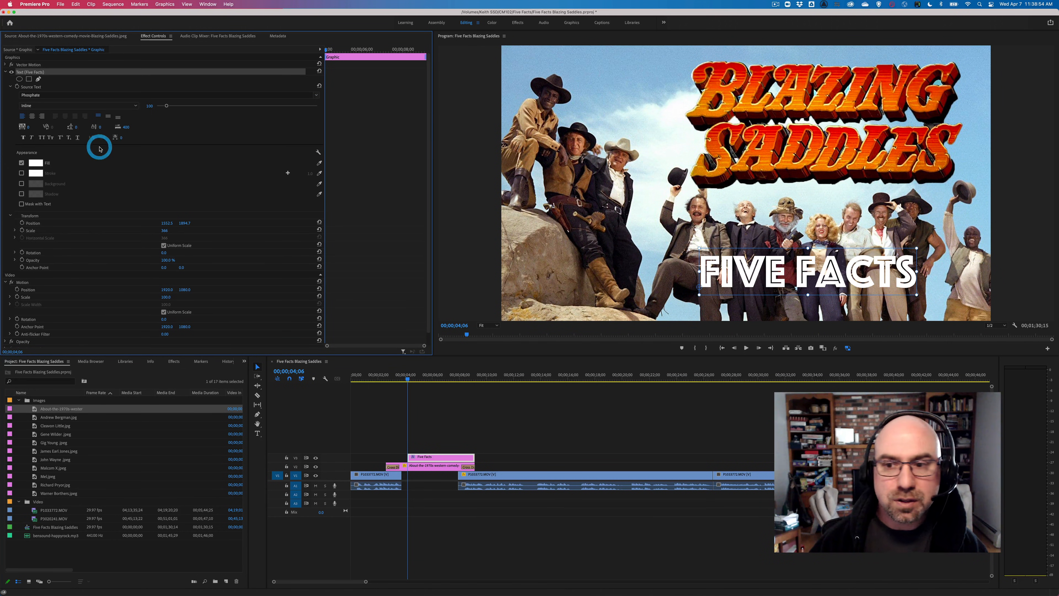
# Try the Silom and Sukhumvit Set Thin fonts on the Five Facts title.
pyautogui.click(121, 92)
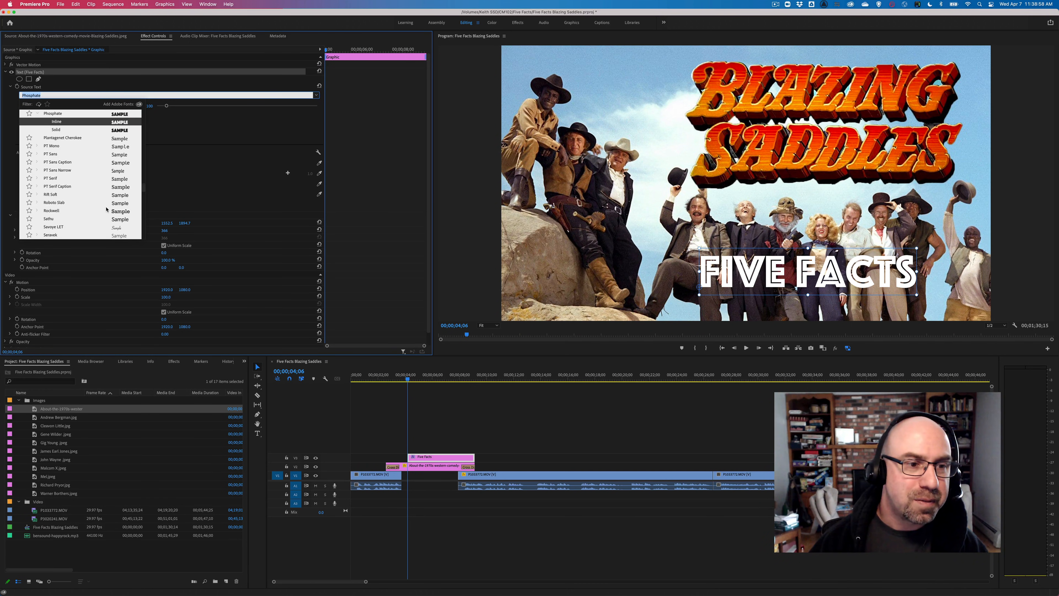
pyautogui.scroll(-4, 106, 209)
pyautogui.click(89, 194)
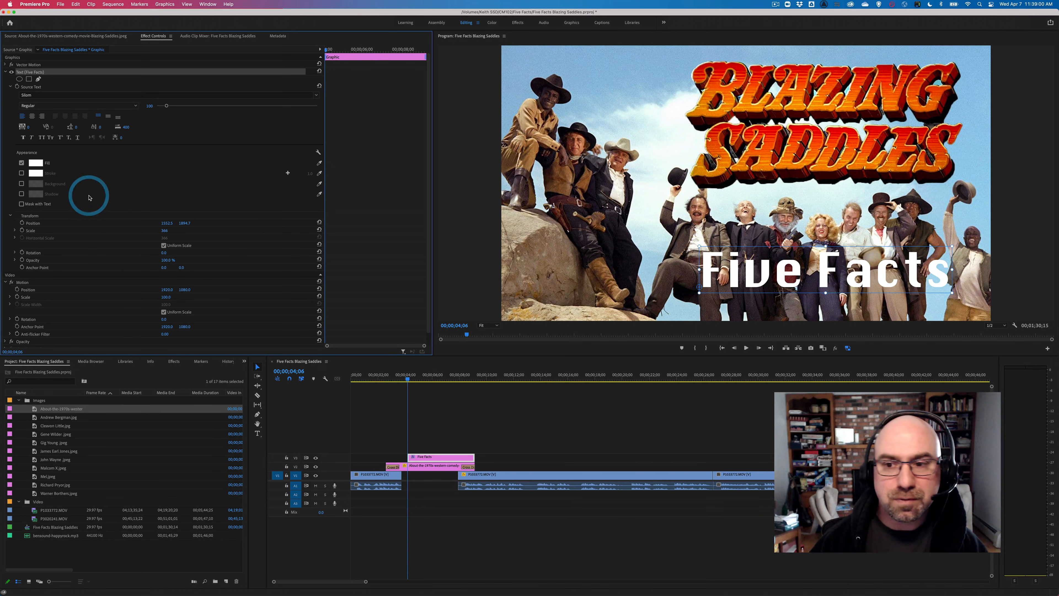
pyautogui.click(137, 93)
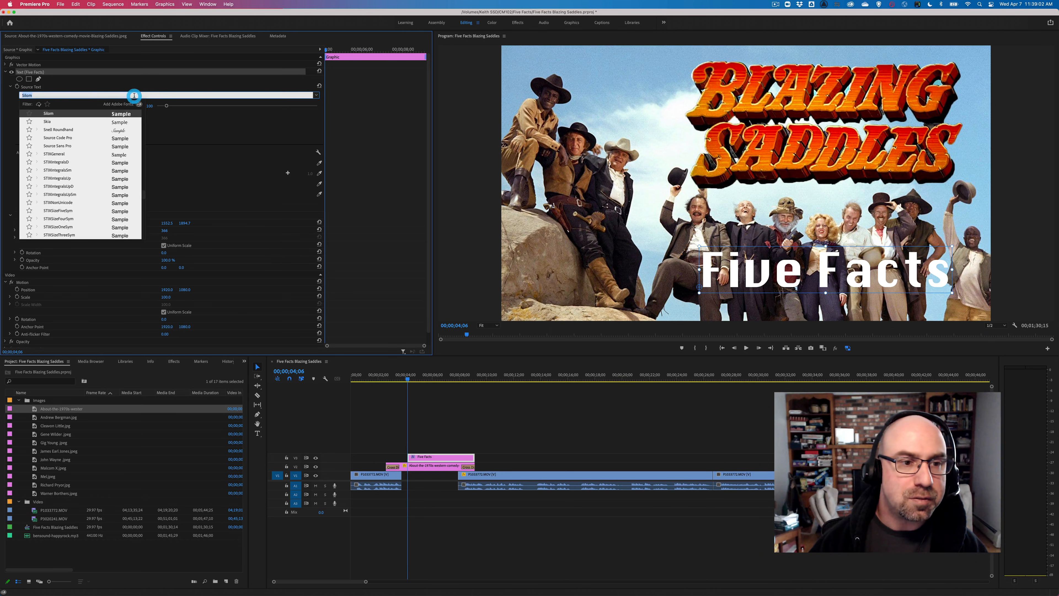
pyautogui.scroll(-7, 91, 224)
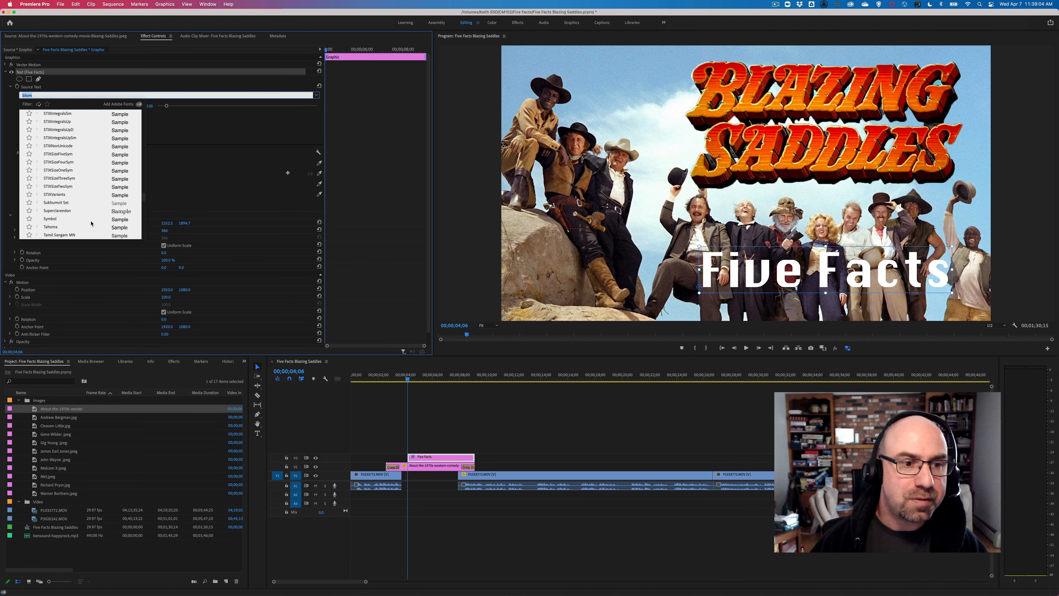
pyautogui.scroll(4, 91, 223)
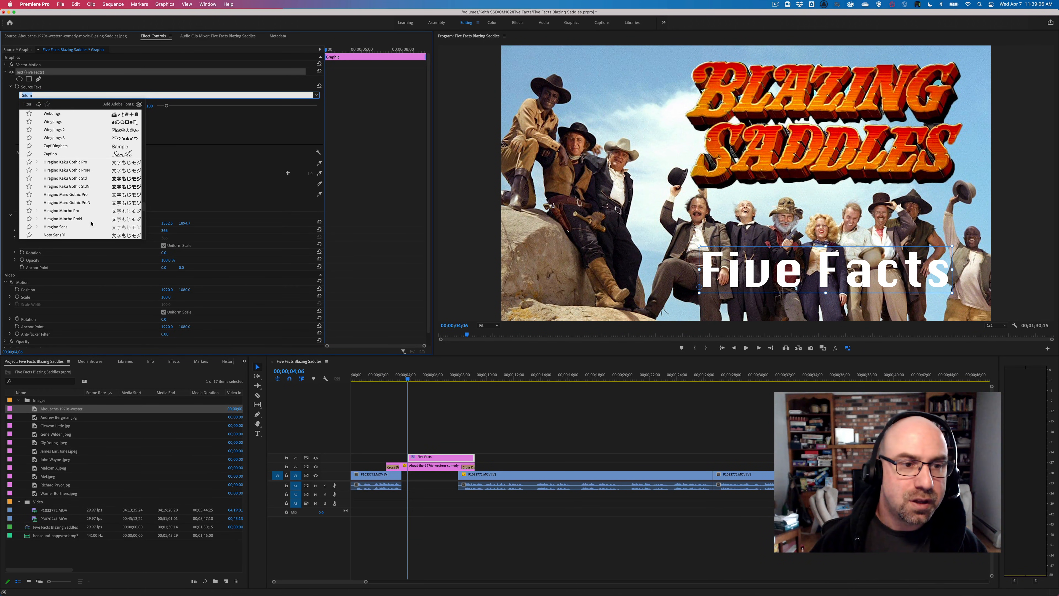
pyautogui.scroll(1, 91, 222)
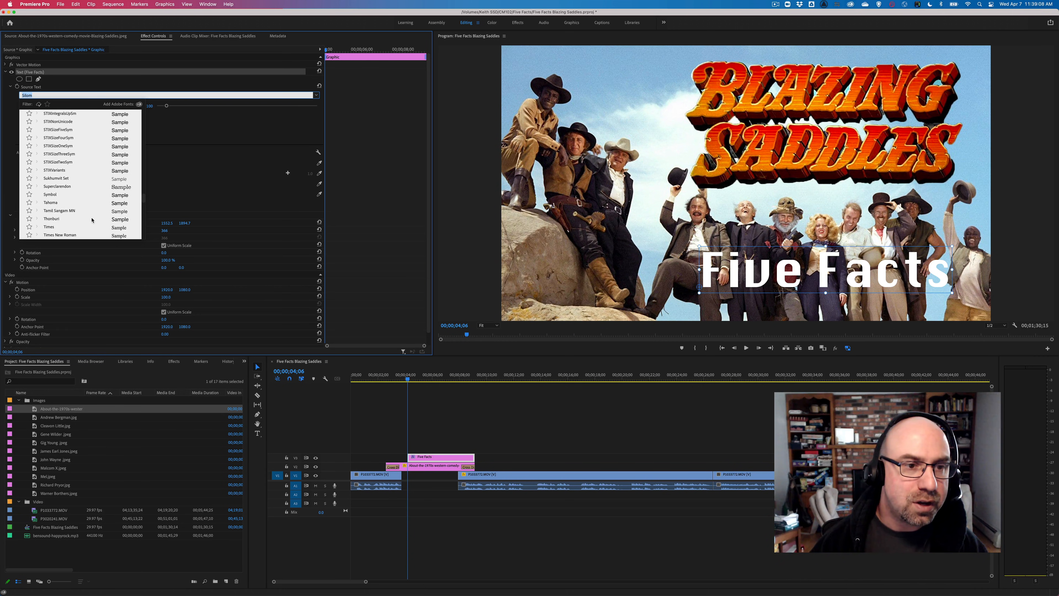
pyautogui.click(111, 180)
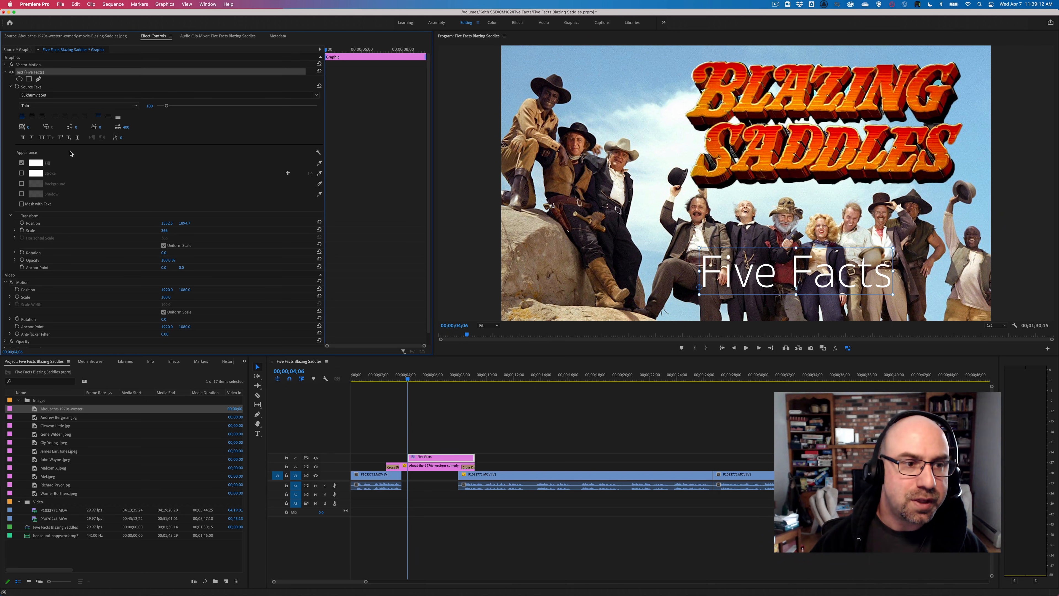
# Enable a shadow on the Five Facts text and set its colour to pure black.
pyautogui.click(22, 194)
pyautogui.click(35, 194)
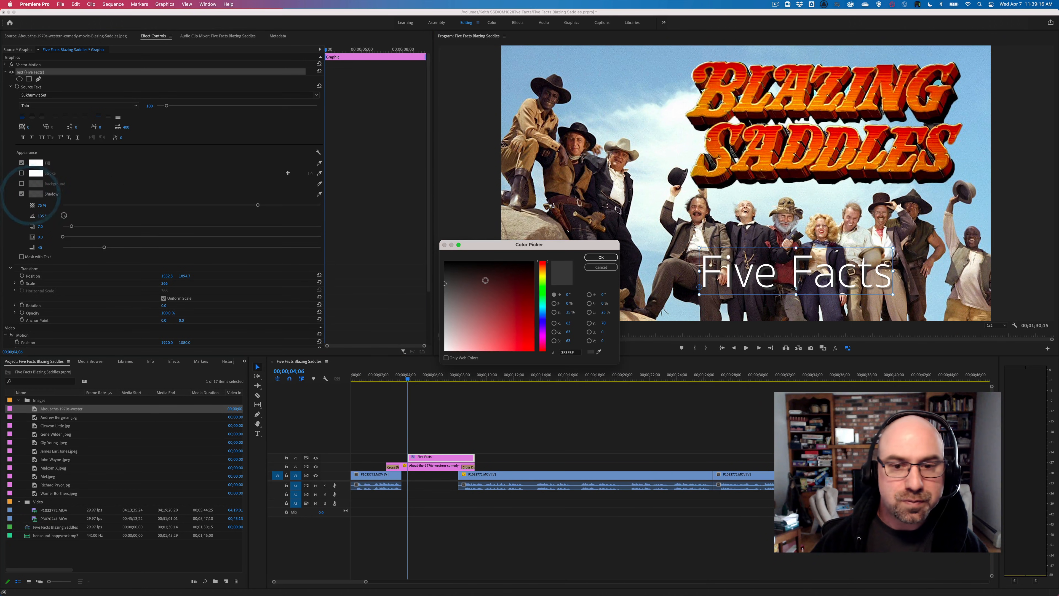
pyautogui.moveTo(485, 280); pyautogui.dragTo(439, 260)
pyautogui.click(601, 257)
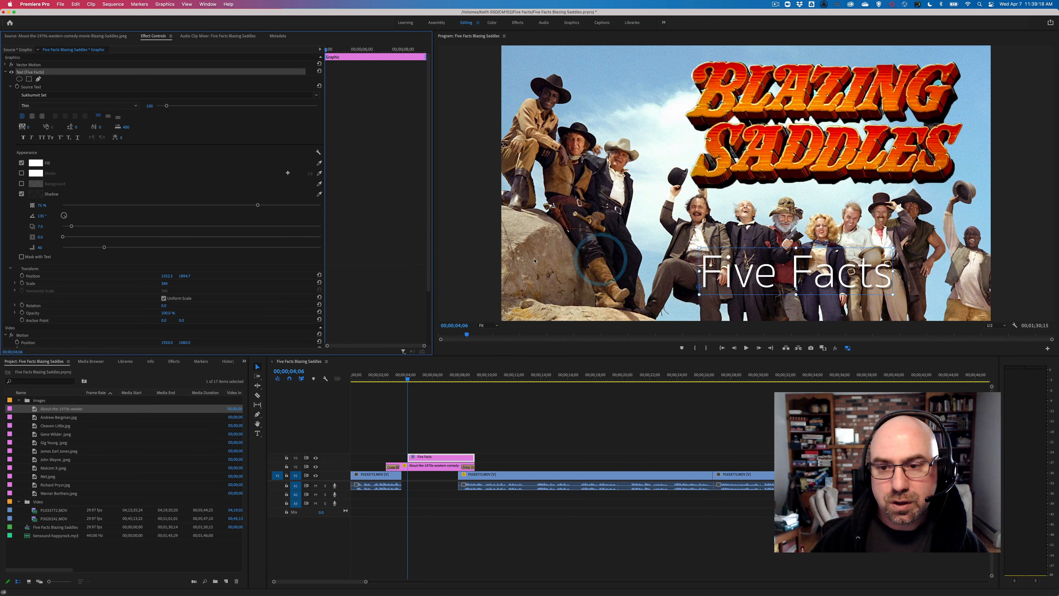
# Change the title font to STIXGeneral and shift the text slightly right and up under the movie logo.
pyautogui.click(63, 94)
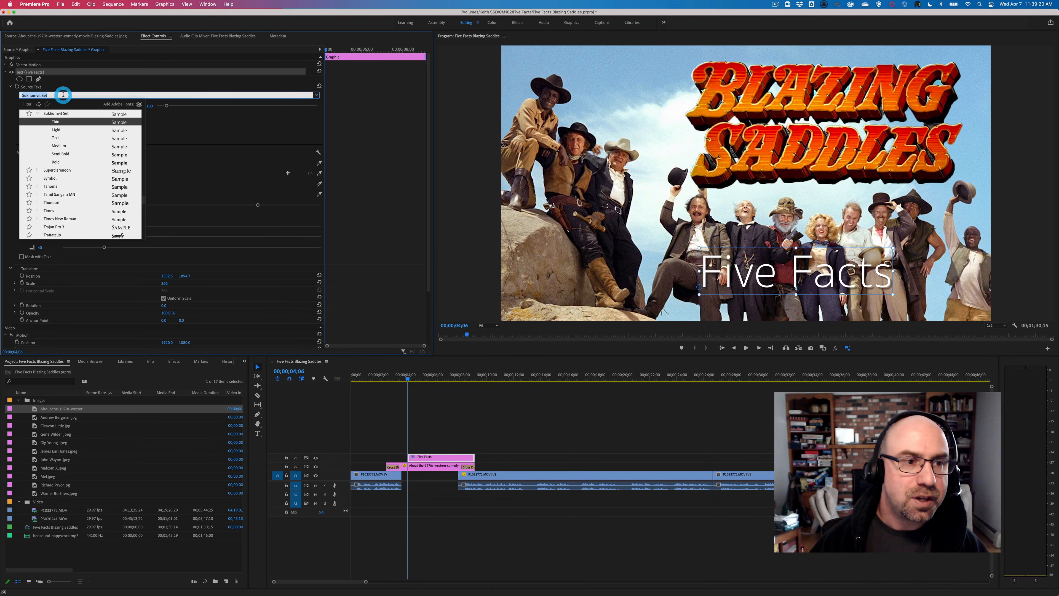
pyautogui.scroll(5, 78, 170)
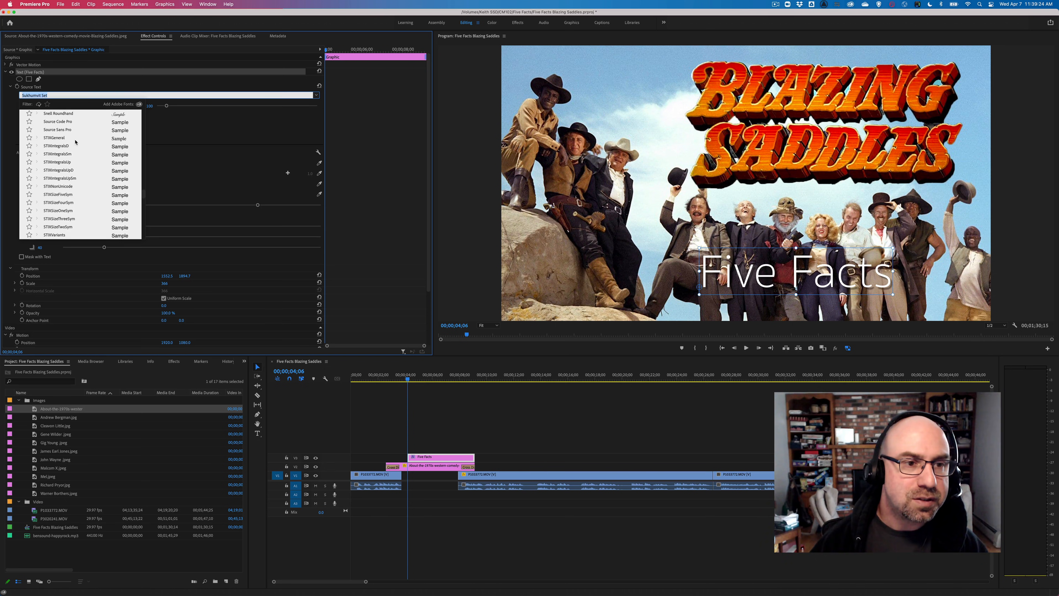
pyautogui.click(75, 139)
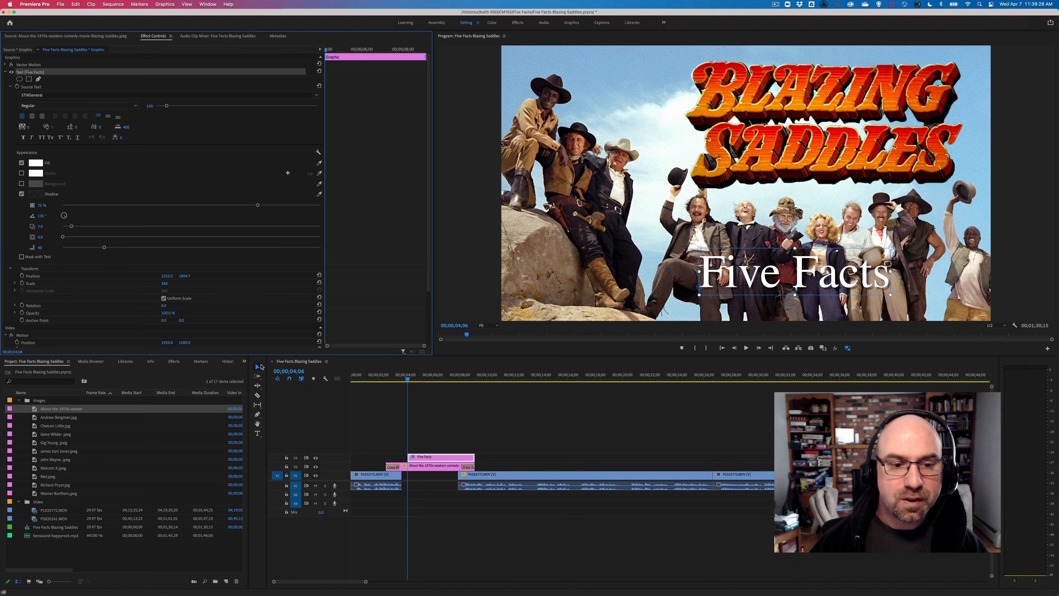
pyautogui.moveTo(755, 277); pyautogui.dragTo(769, 275)
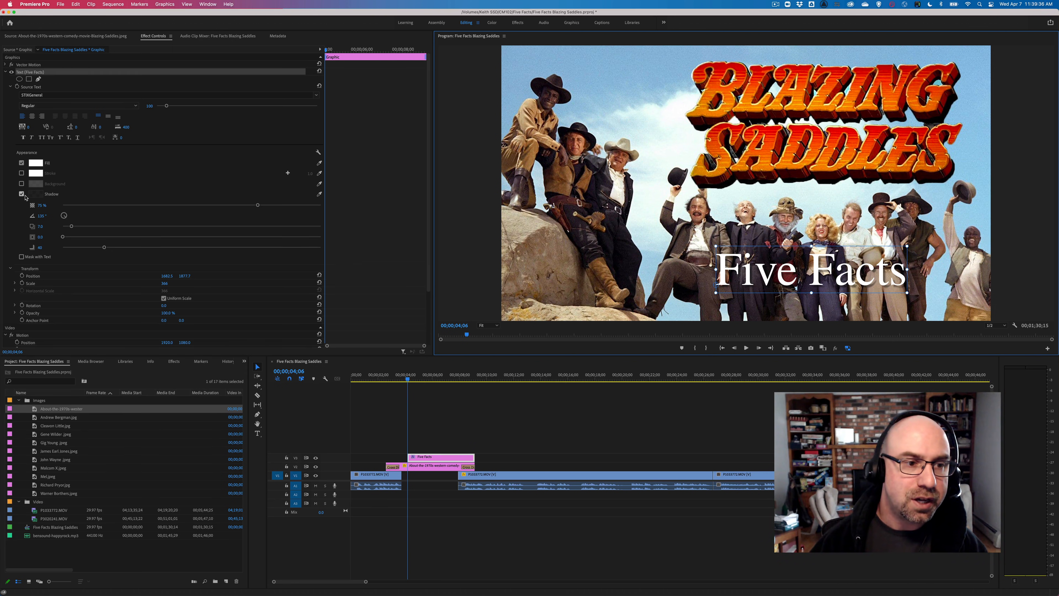
# Reopen the text shadow's colour and accept black (000000) again.
pyautogui.click(35, 193)
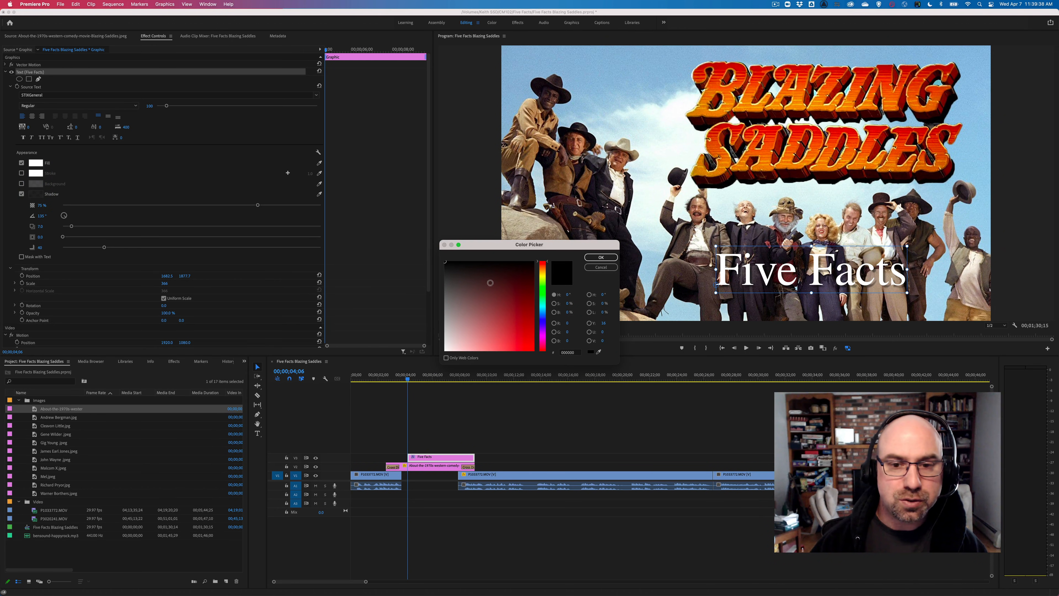
pyautogui.click(540, 260)
pyautogui.click(599, 258)
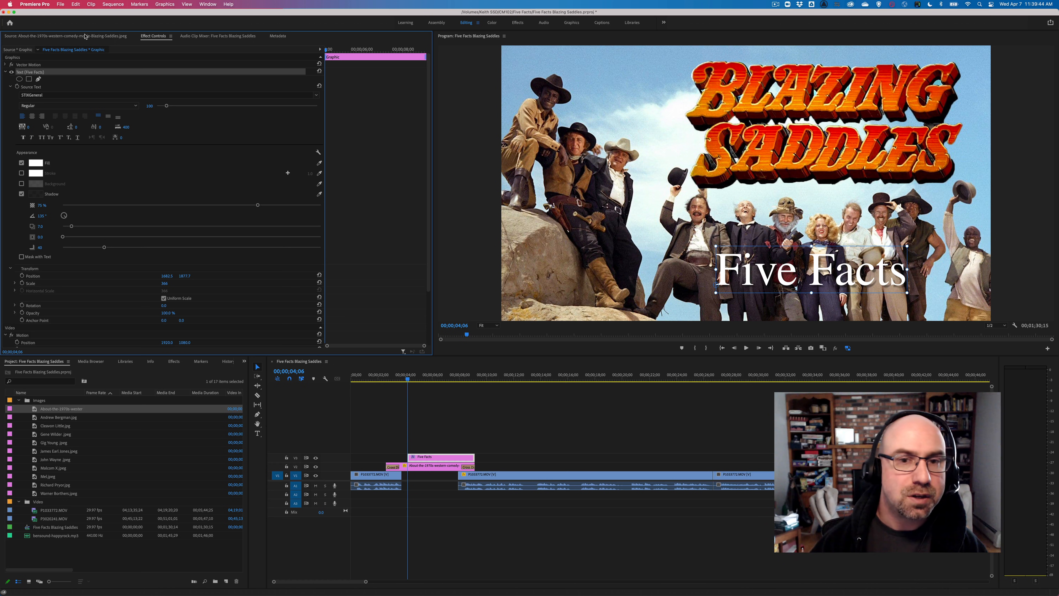
# Deselect the title, turn on Safe Margins in the program view, and undo the accidental shift of the title graphic.
pyautogui.click(928, 270)
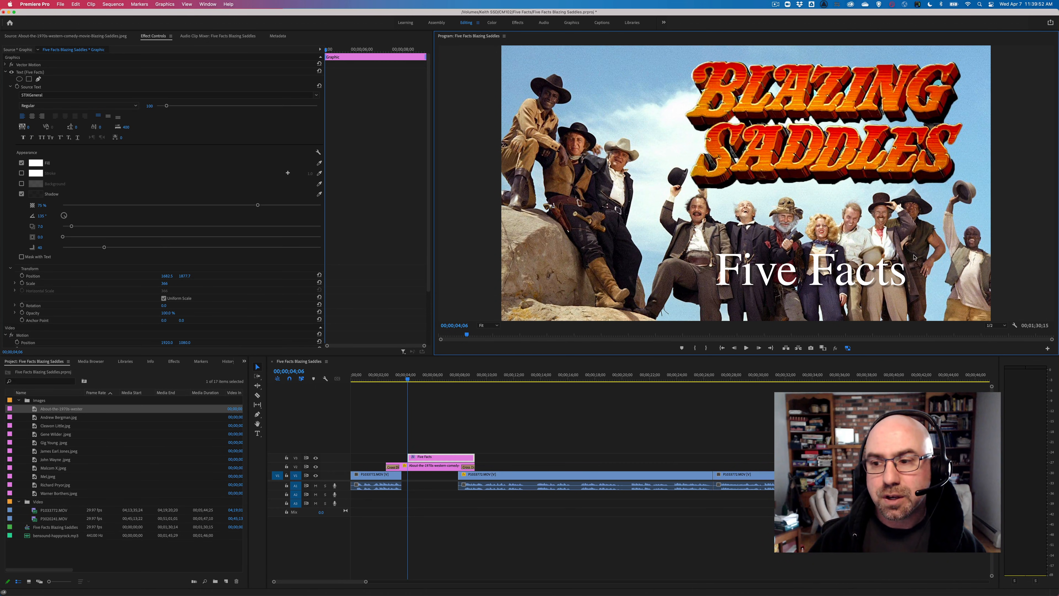
pyautogui.click(1015, 326)
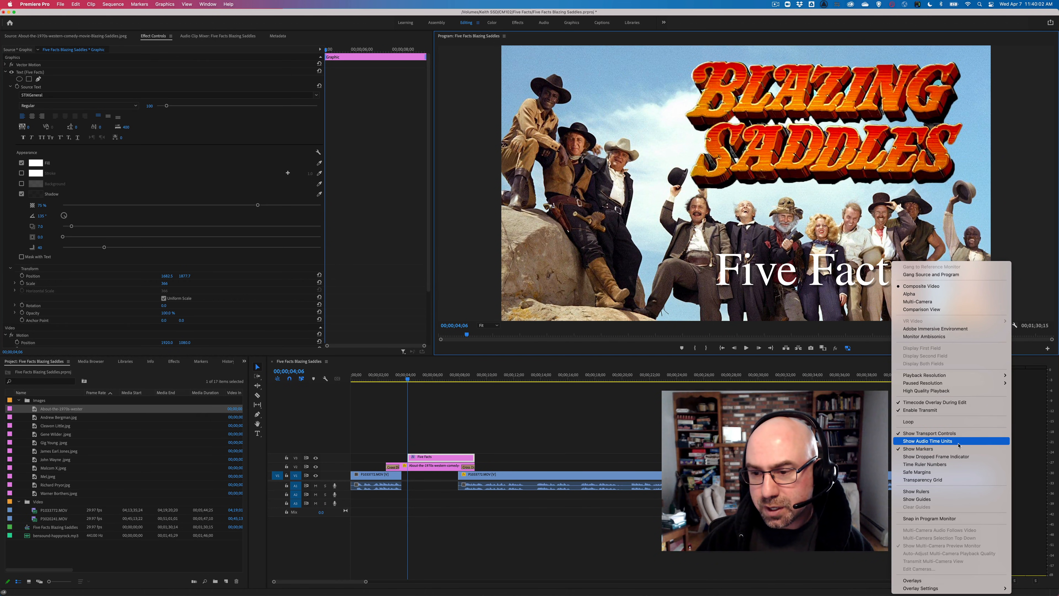
pyautogui.click(939, 474)
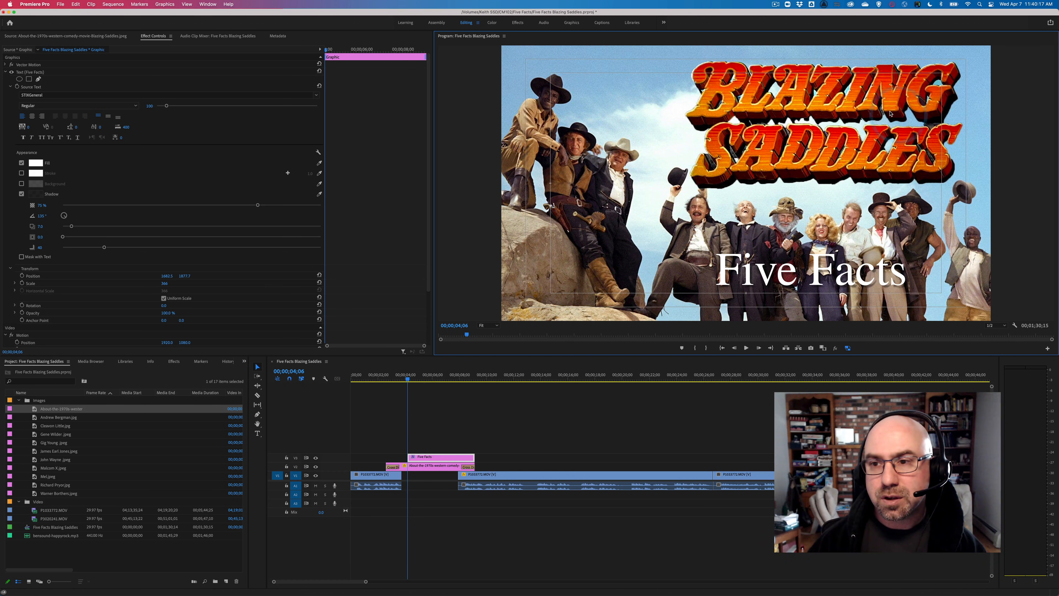
pyautogui.click(901, 114)
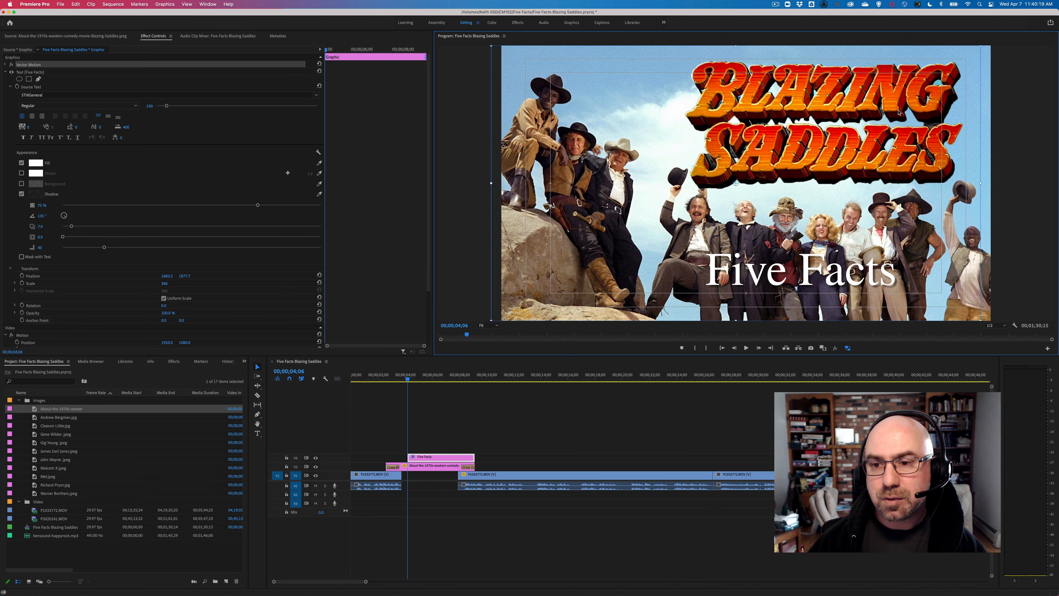
pyautogui.press('super+z')
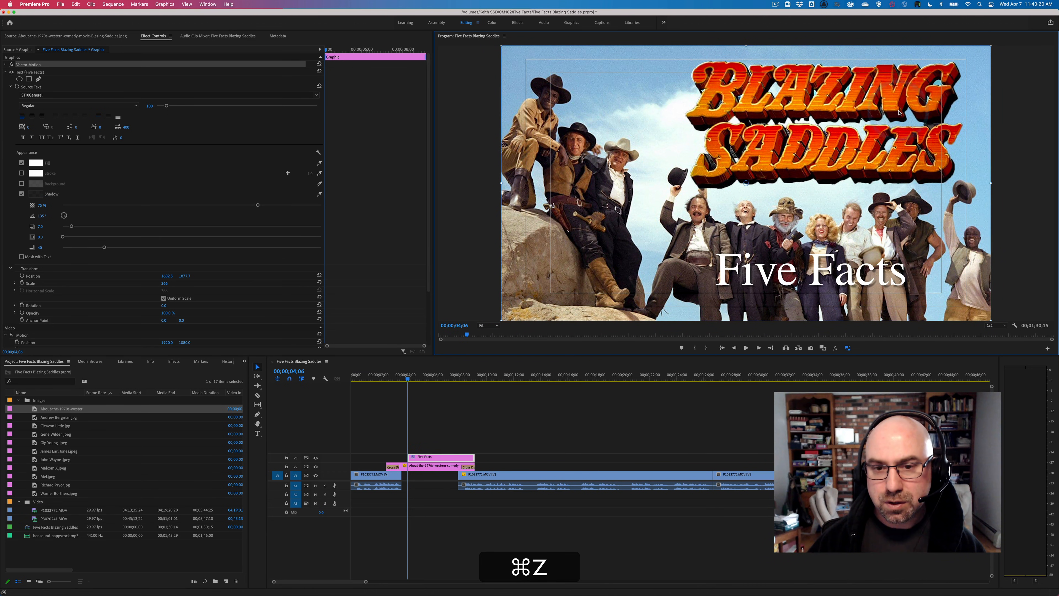
pyautogui.click(434, 466)
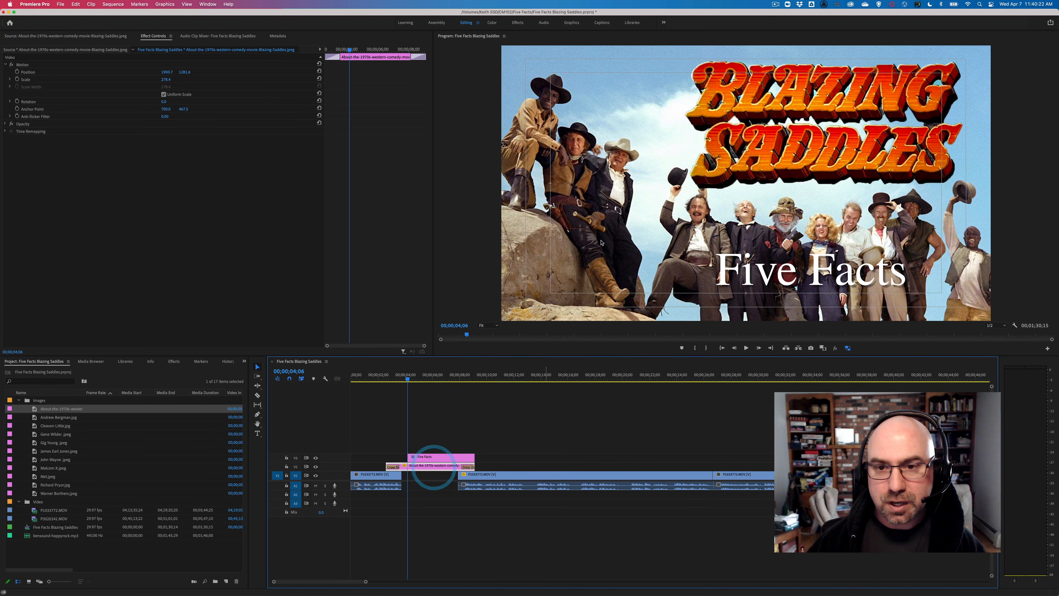
pyautogui.click(607, 216)
pyautogui.moveTo(616, 217); pyautogui.dragTo(608, 216)
pyautogui.press('super+z')
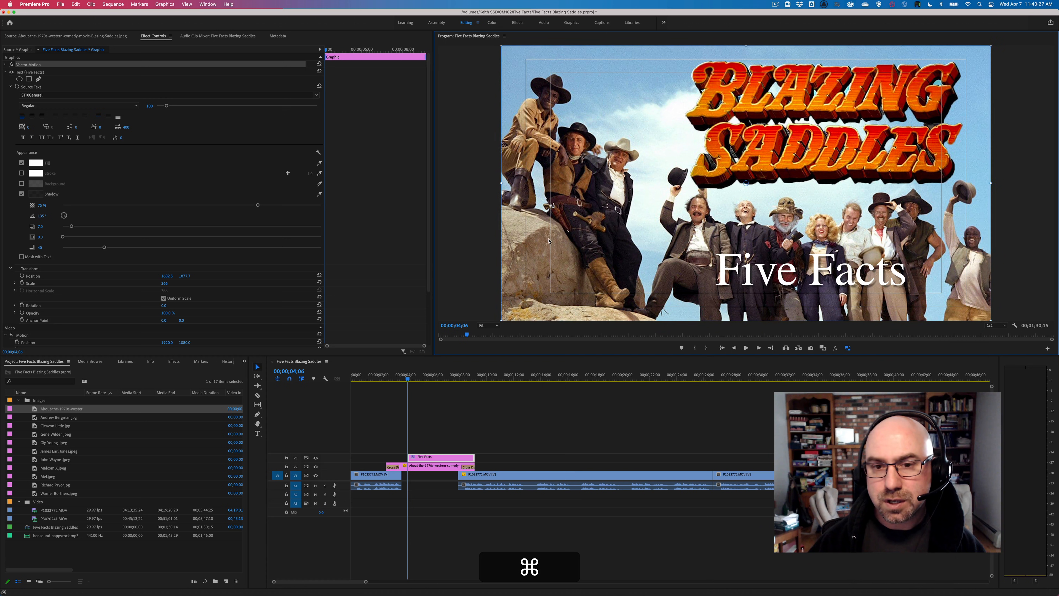
# Select the movie image clip, move the playhead just before the title clip, and select the image in the program view.
pyautogui.click(449, 470)
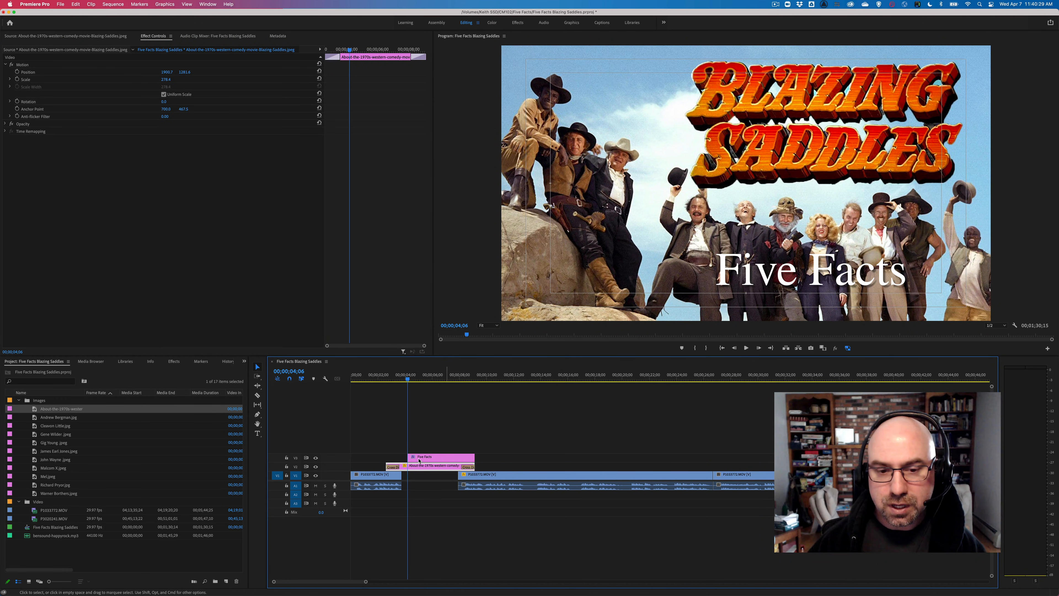
pyautogui.click(400, 376)
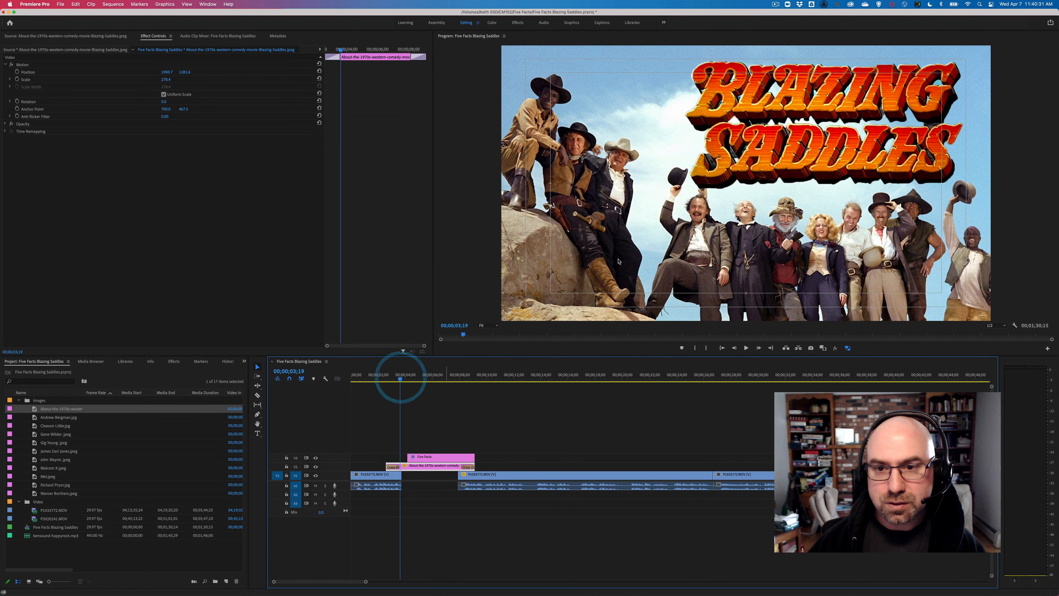
pyautogui.click(627, 236)
pyautogui.moveTo(660, 237); pyautogui.dragTo(658, 236)
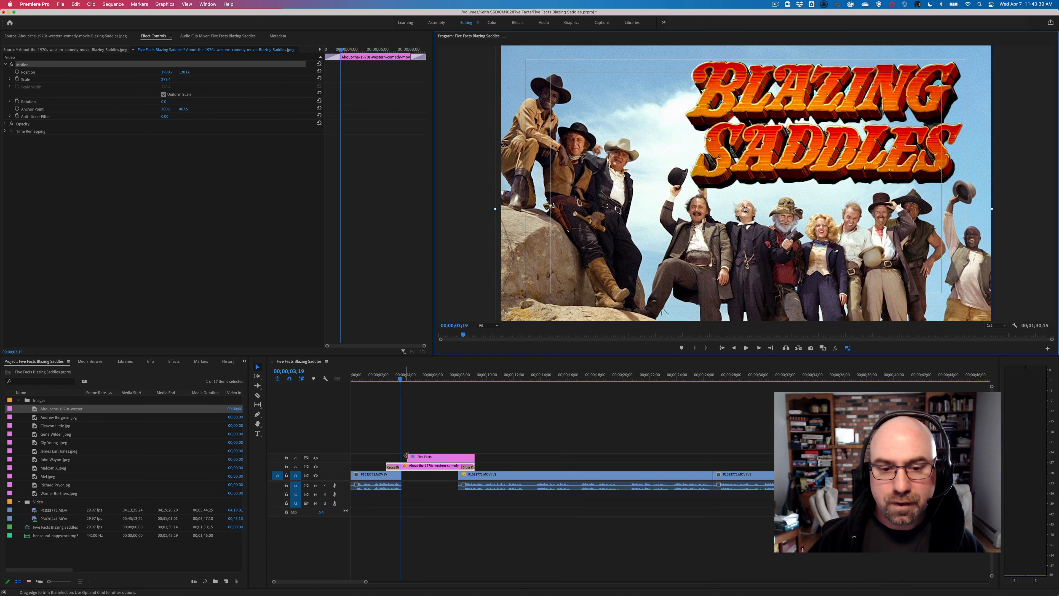
# Extend the start of the Five Facts title to match the image clip beneath and apply the default dissolve to both ends.
pyautogui.moveTo(405, 455); pyautogui.dragTo(386, 457)
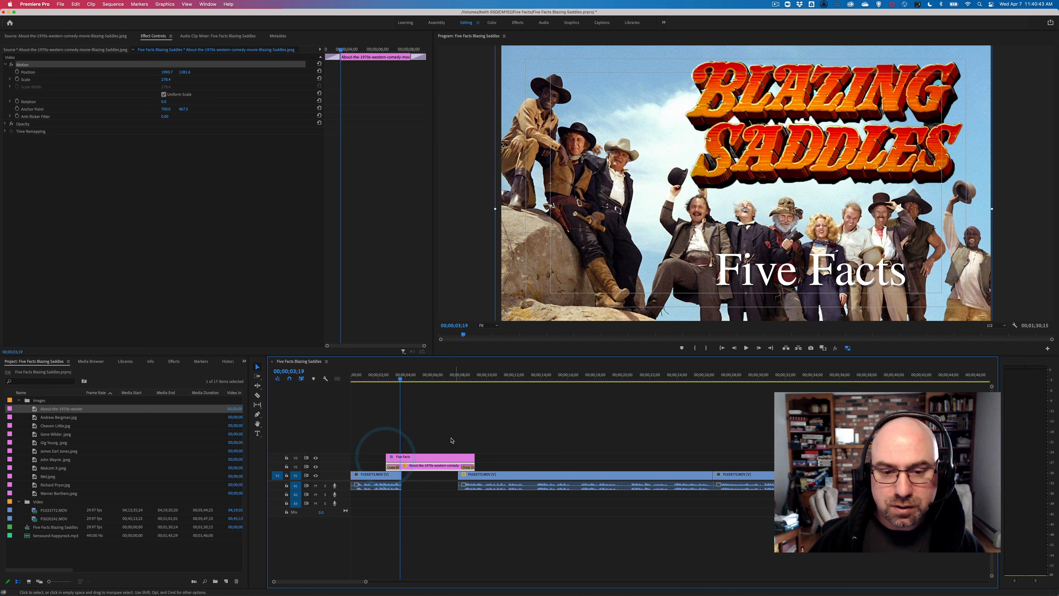
pyautogui.click(443, 459)
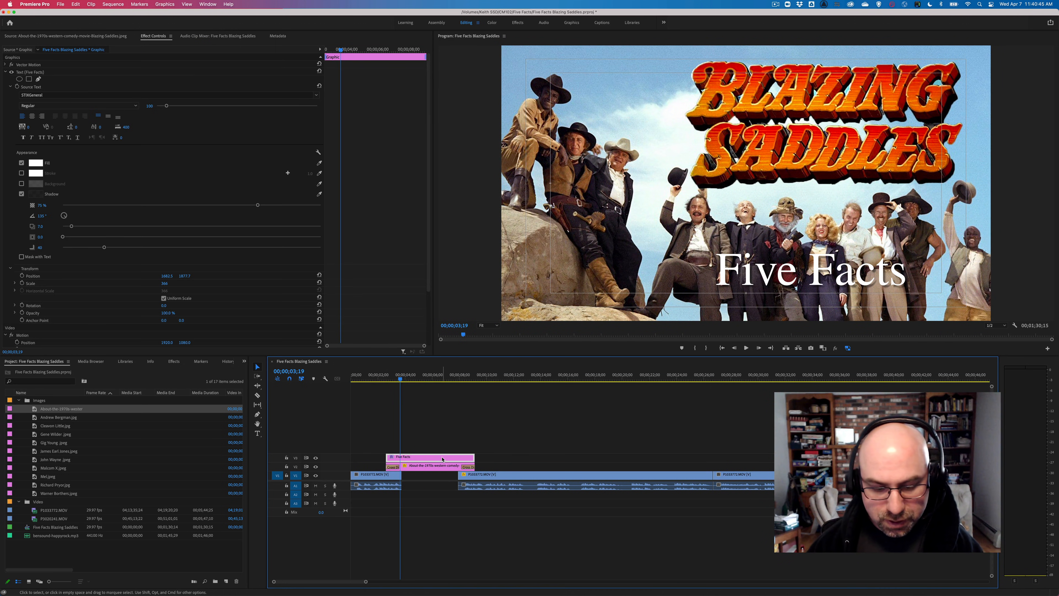
pyautogui.hotkey('shift', 'd')
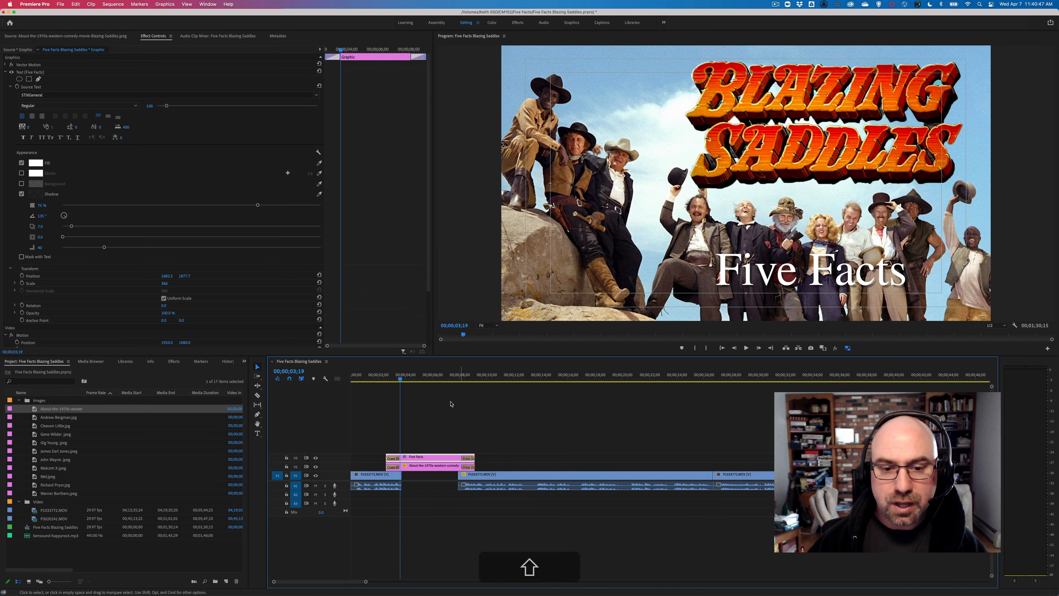
# Play back the intro from before the image and title dissolves into the presenter footage.
pyautogui.click(383, 378)
pyautogui.press('space')
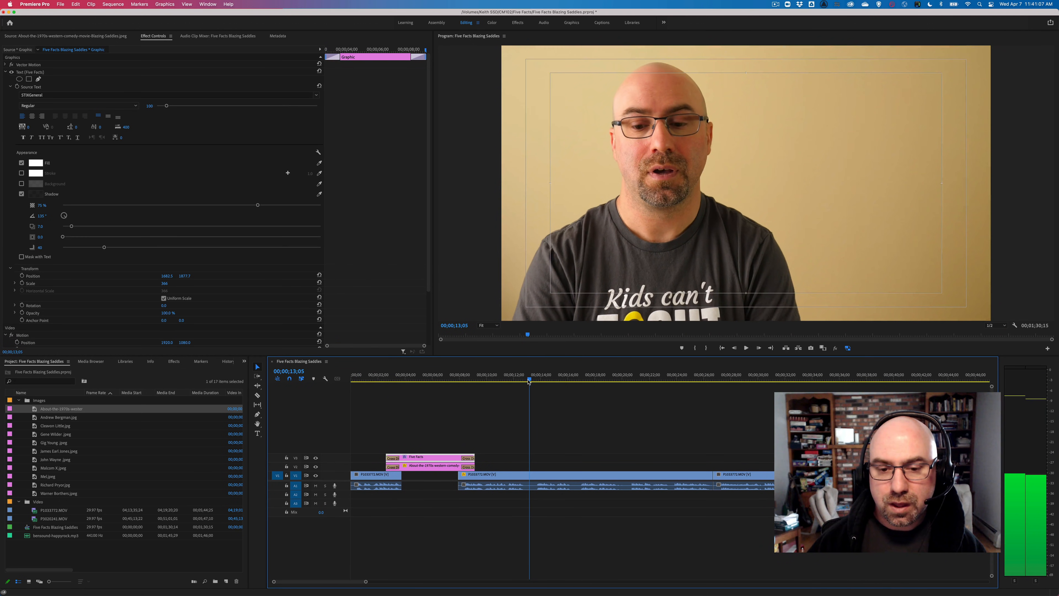
pyautogui.click(529, 380)
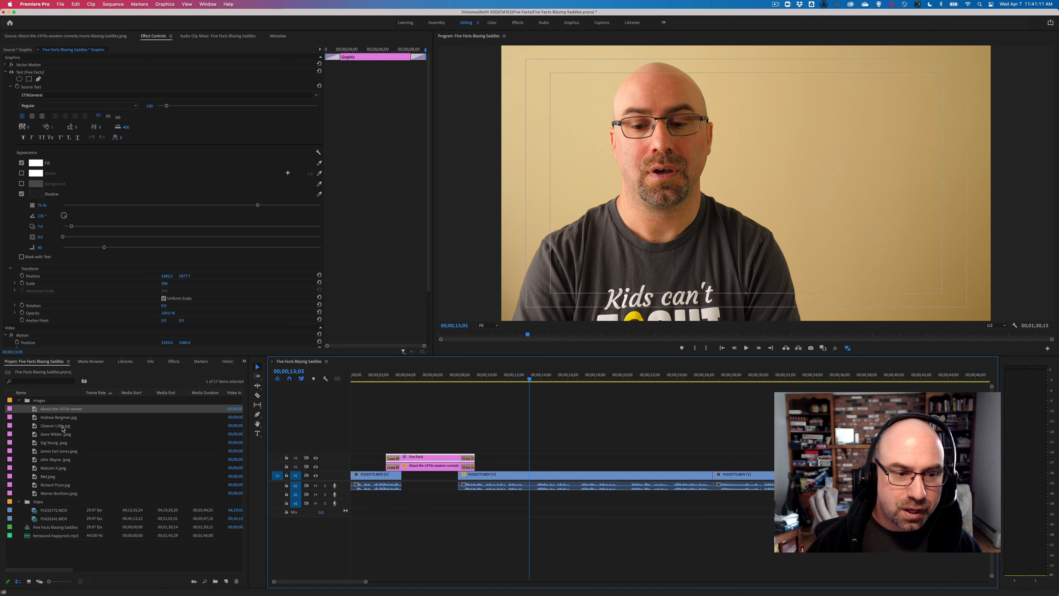
pyautogui.click(40, 418)
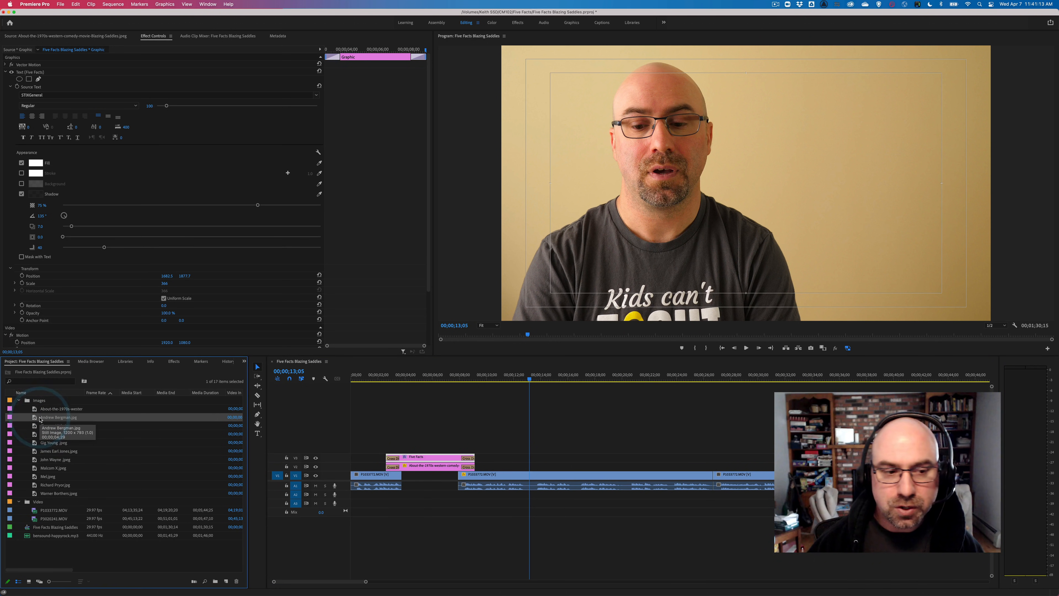
pyautogui.doubleClick(36, 417)
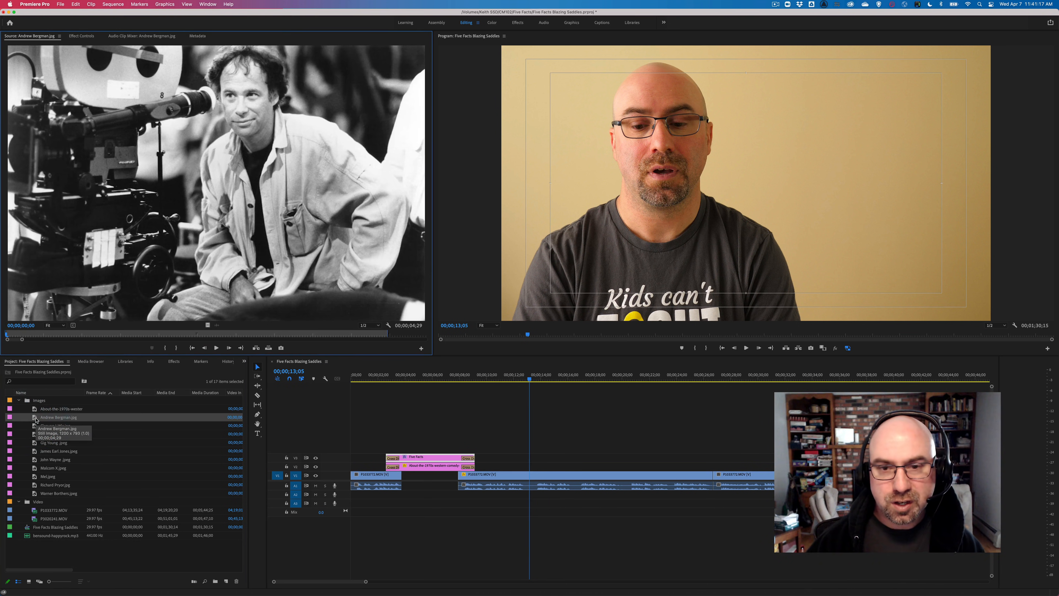
pyautogui.click(529, 381)
pyautogui.press('space')
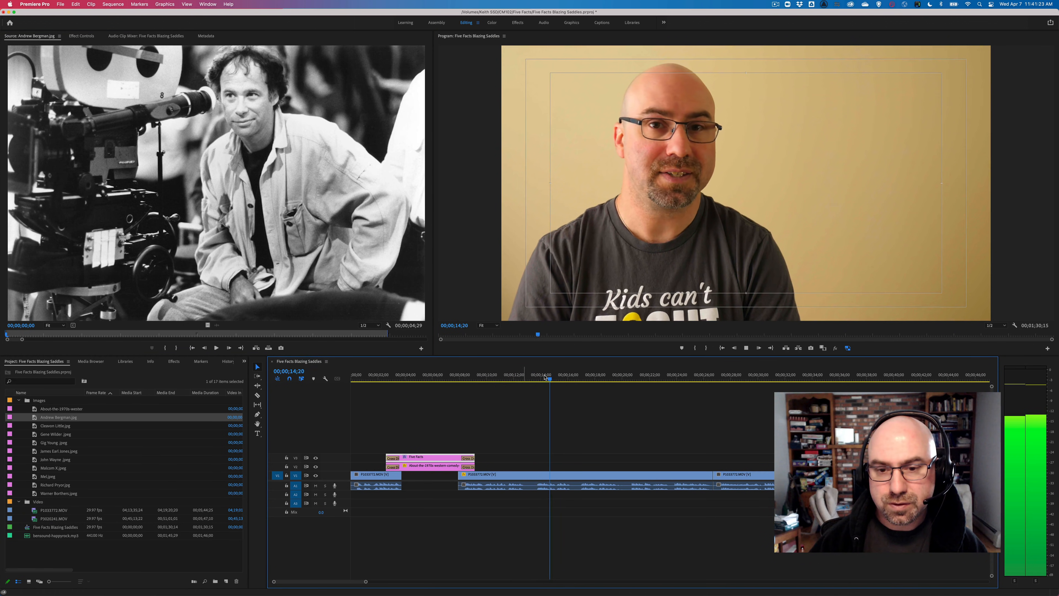
pyautogui.press('space')
# Set the playhead to 00;00;09;18, switch to the Graphics workspace, and search the graphics templates for "lower third".
pyautogui.moveTo(555, 380); pyautogui.dragTo(482, 381)
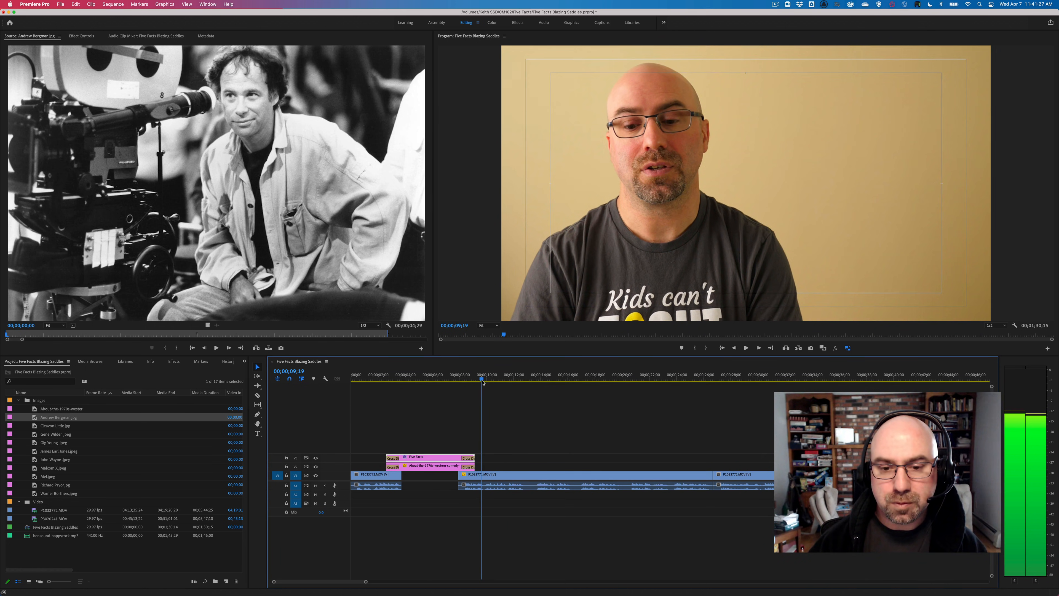
pyautogui.click(482, 382)
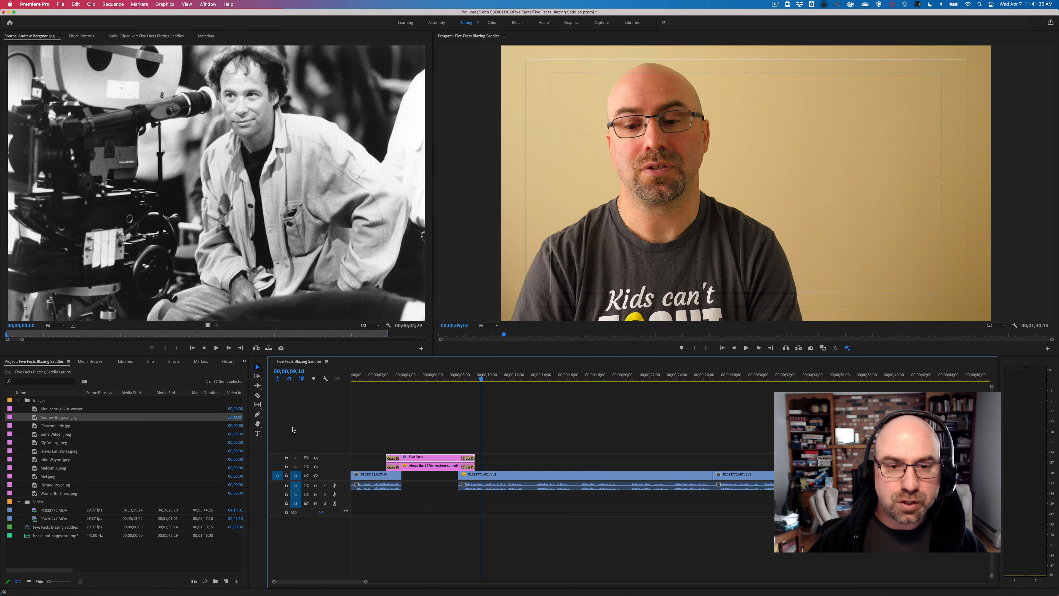
pyautogui.click(567, 25)
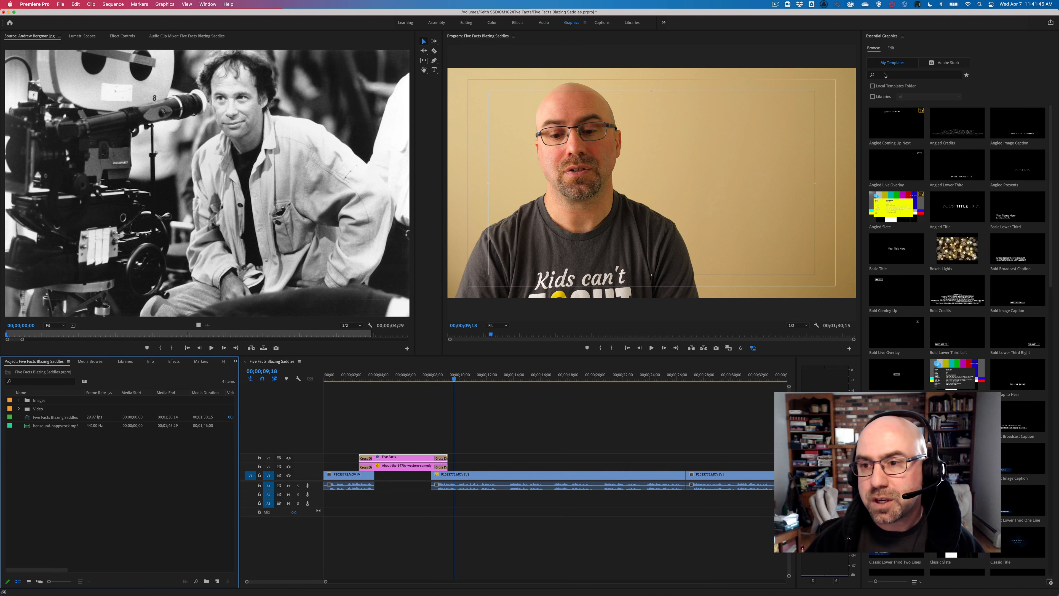
pyautogui.click(895, 76)
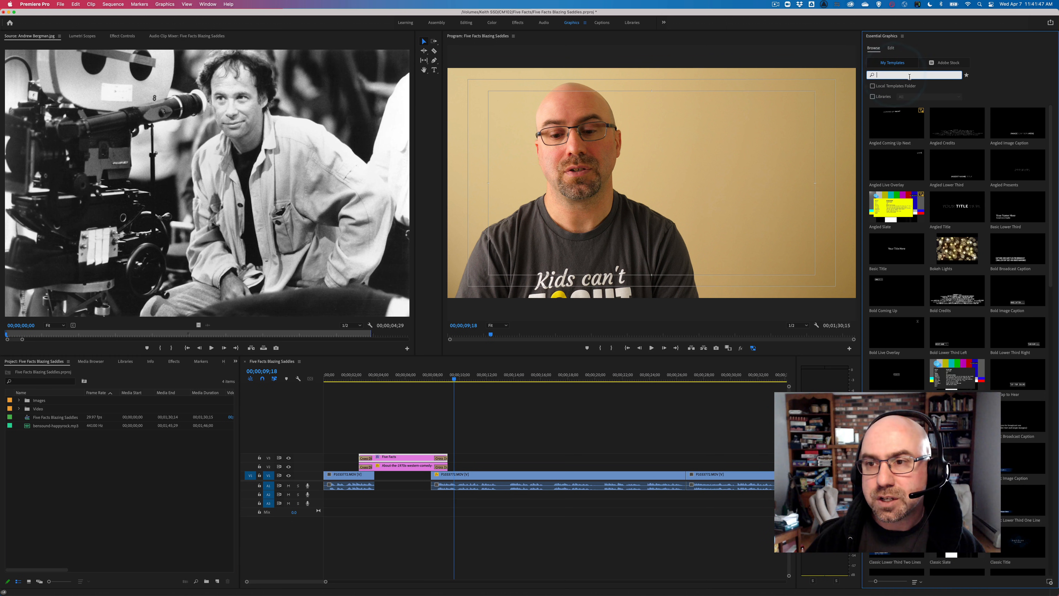
pyautogui.write('lower')
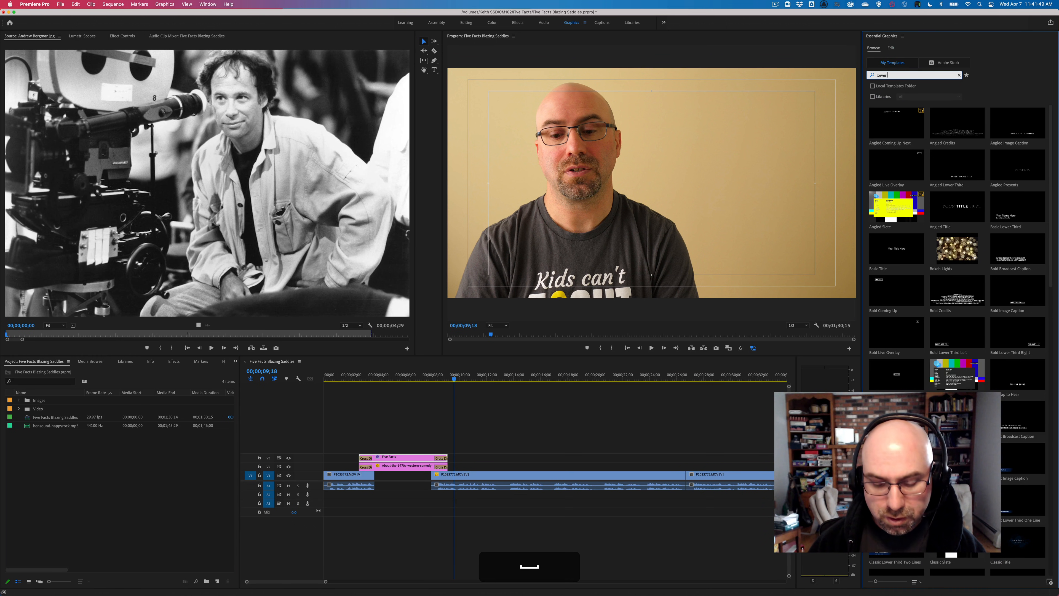
pyautogui.write(' third')
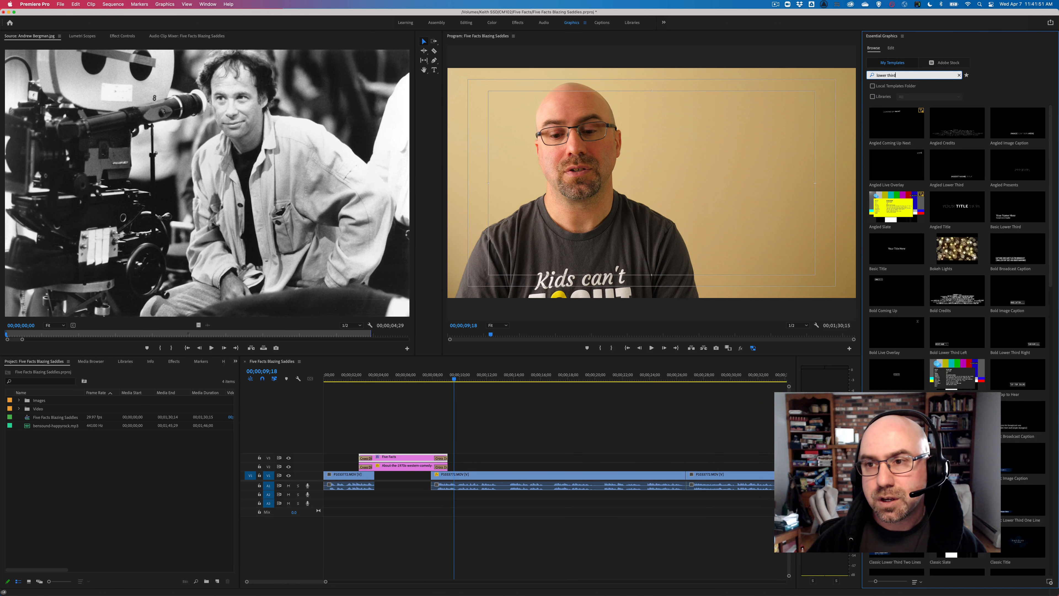
pyautogui.press('Return')
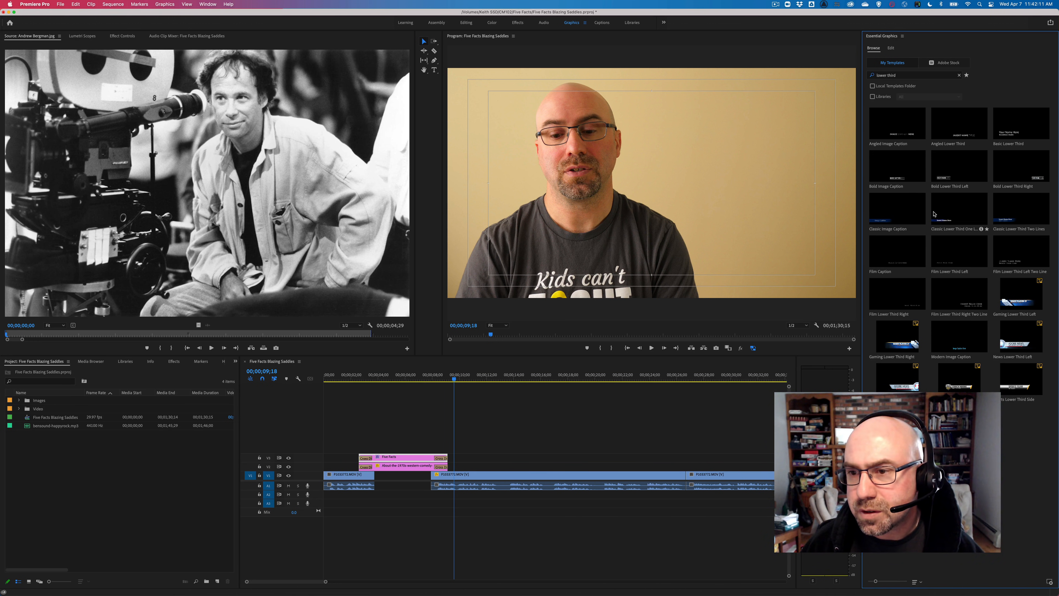
# Place the Bold Lower Third Left template on the title track at 00;00;09;18 and preview its animation.
pyautogui.click(952, 169)
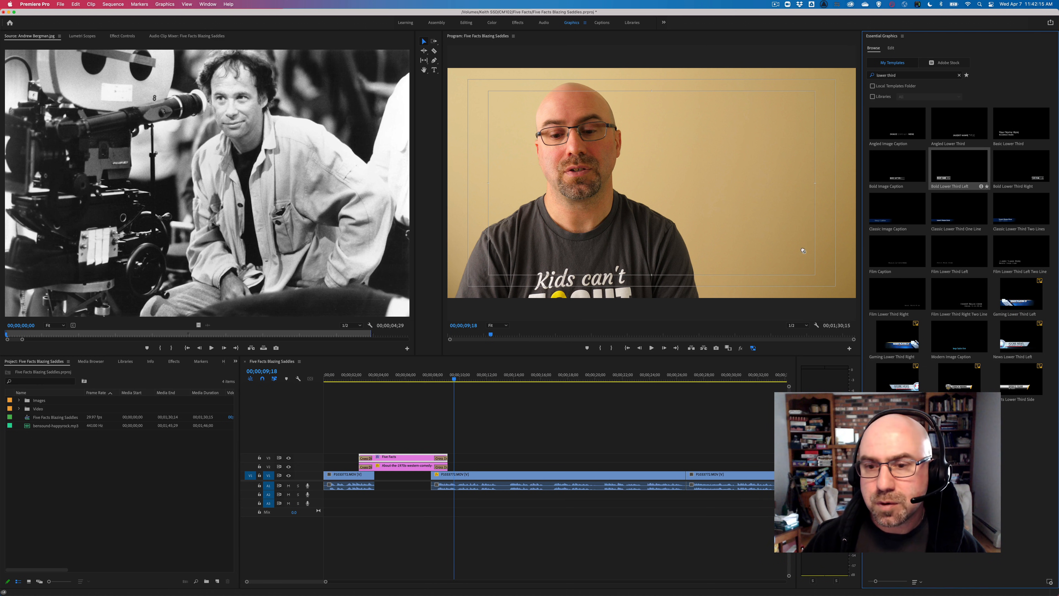
pyautogui.moveTo(573, 387); pyautogui.dragTo(458, 459)
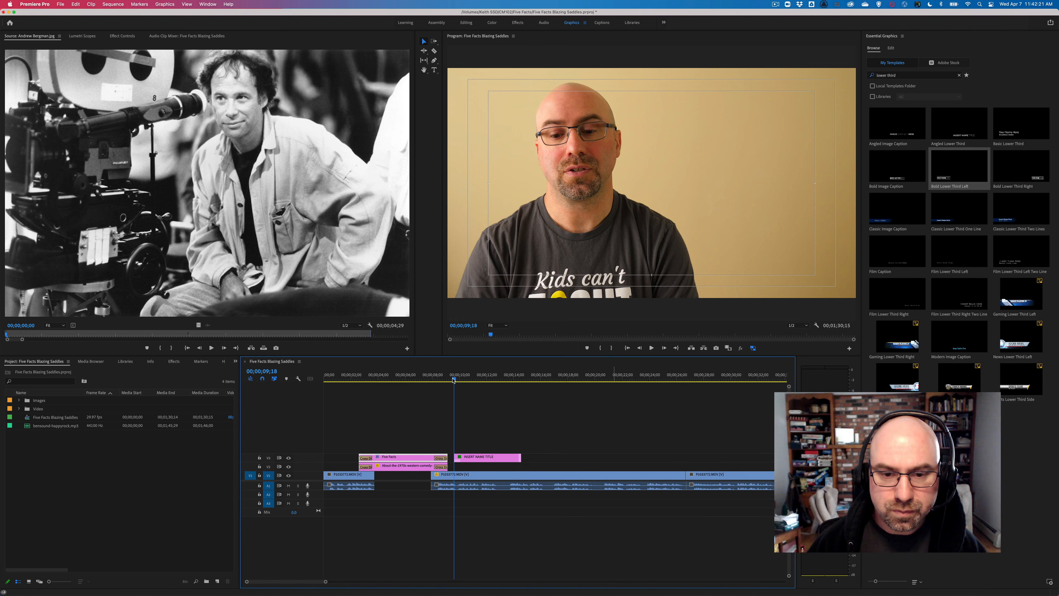
pyautogui.press('space')
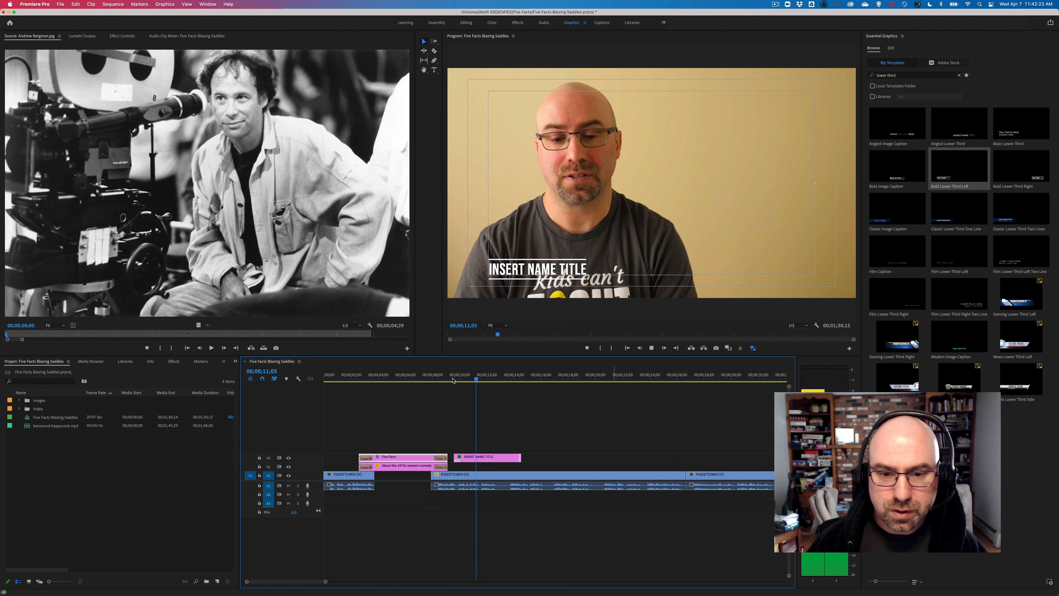
pyautogui.press('space')
# Replace the lower third's INSERT NAME TITLE text with "Professor" and the presenter's surname, and return to the Selection tool.
pyautogui.click(475, 459)
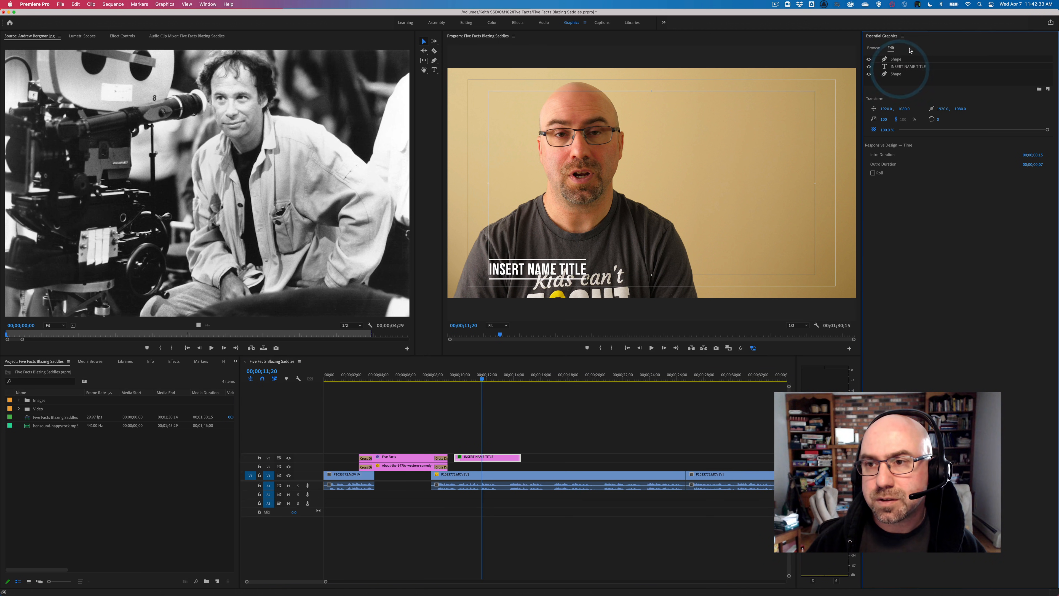
pyautogui.click(902, 67)
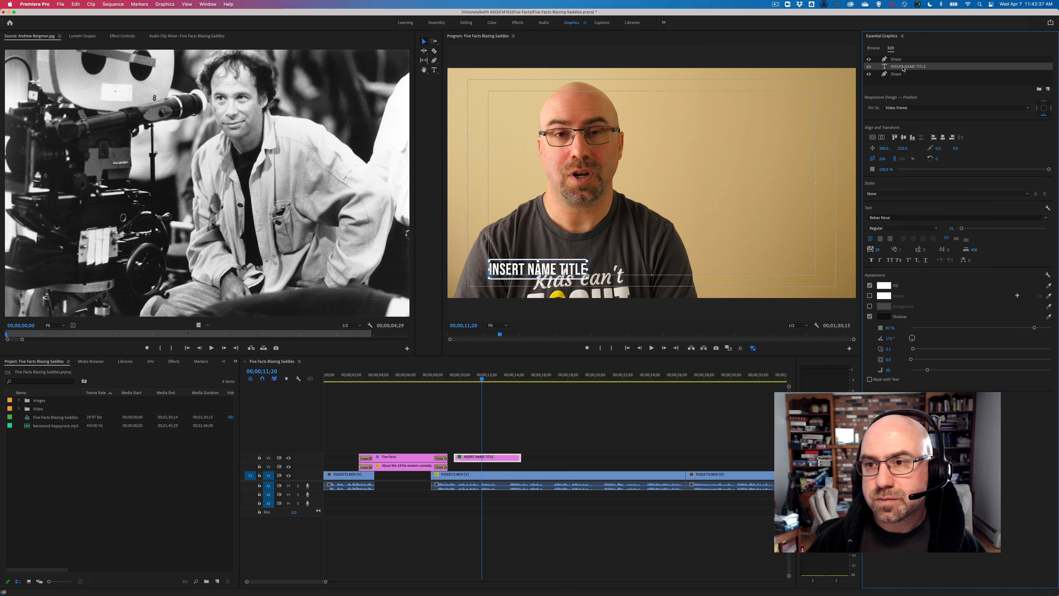
pyautogui.doubleClick(903, 68)
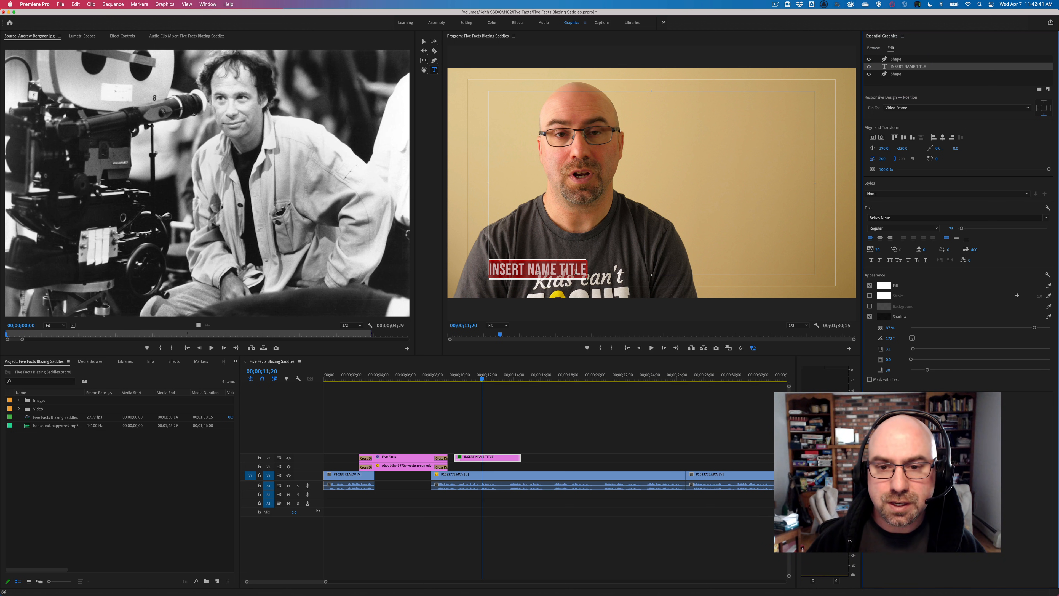
pyautogui.write('Pr')
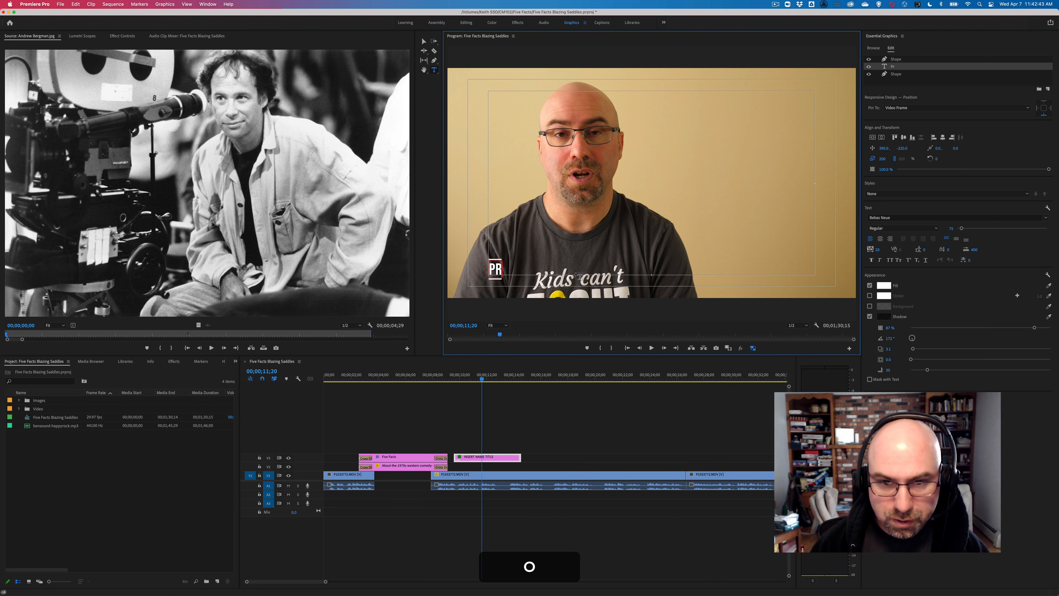
pyautogui.write('ofessor')
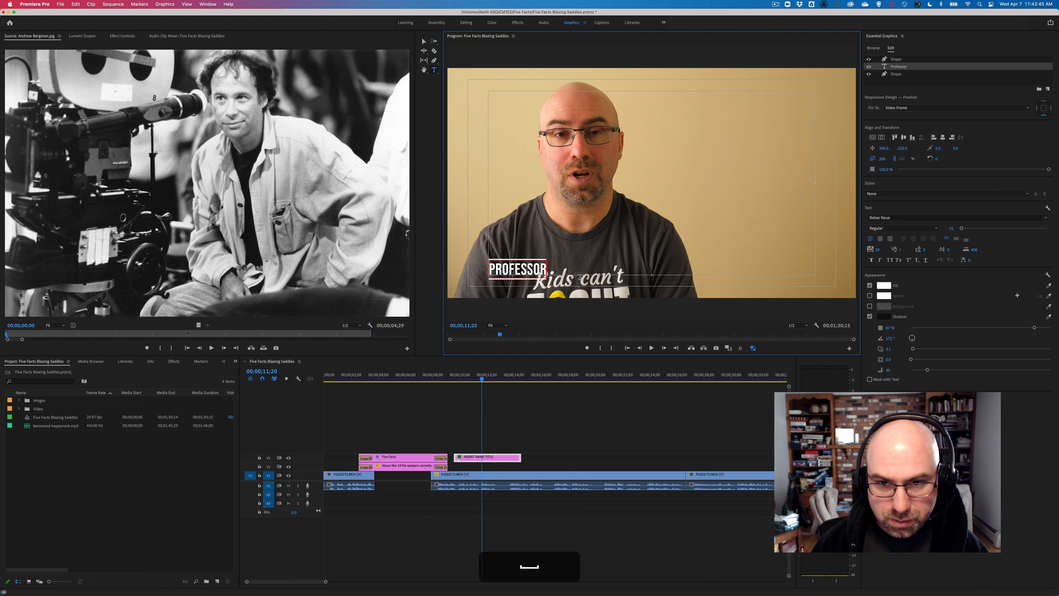
pyautogui.write(' Zdrojowy')
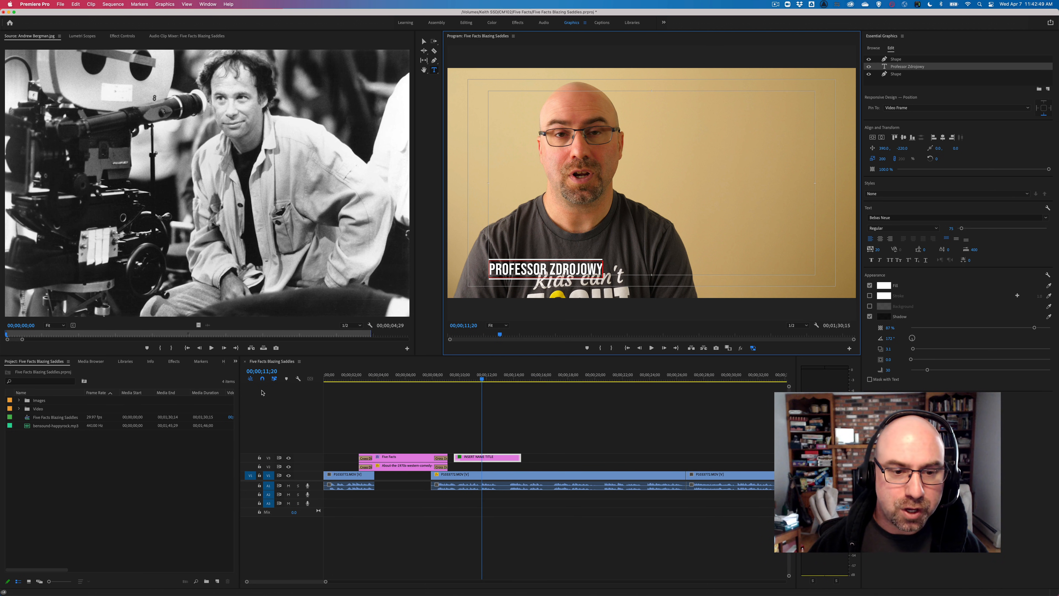
pyautogui.click(424, 41)
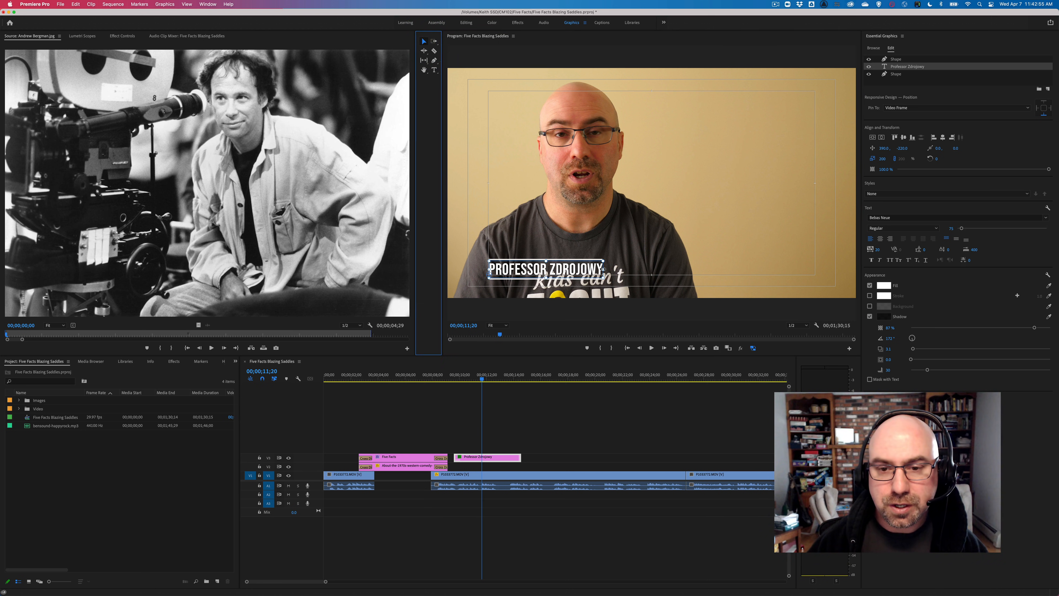
# Preview the lower third from its start and shift its clip slightly earlier to meet the end of the Five Facts title.
pyautogui.click(456, 422)
pyautogui.click(454, 379)
pyautogui.press('space')
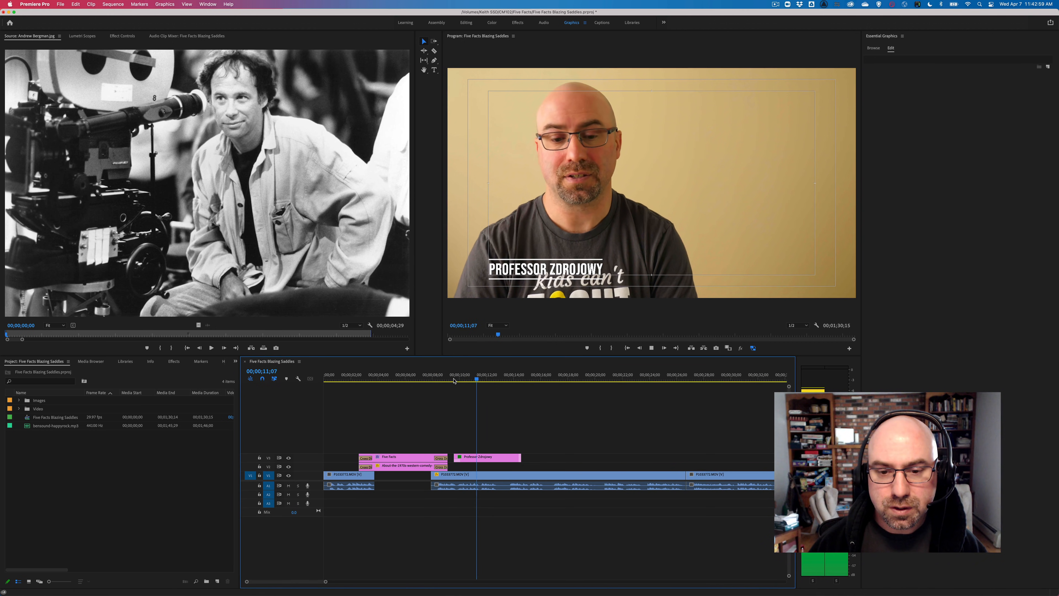
pyautogui.press('space')
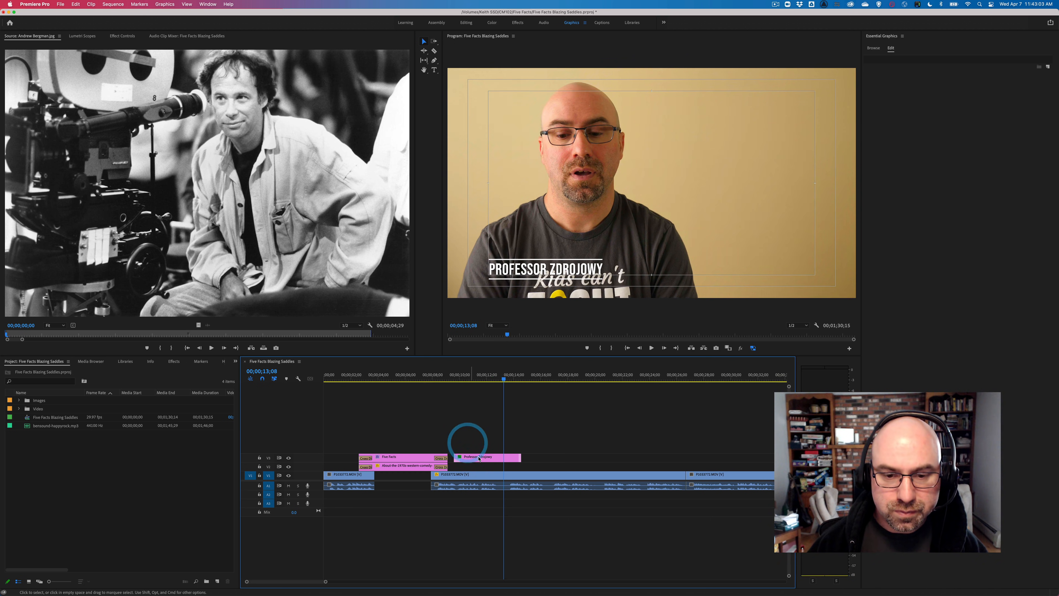
pyautogui.moveTo(479, 459); pyautogui.dragTo(473, 458)
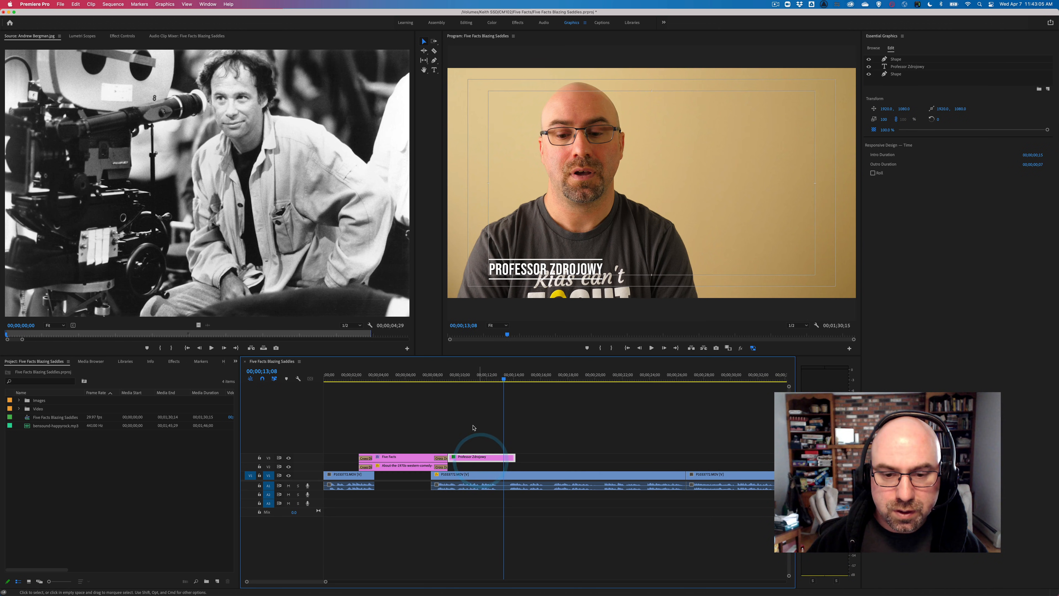
# Move the professor's name title to the sequence start on track V4 and shorten it to end where the Five Facts title begins.
pyautogui.click(472, 460)
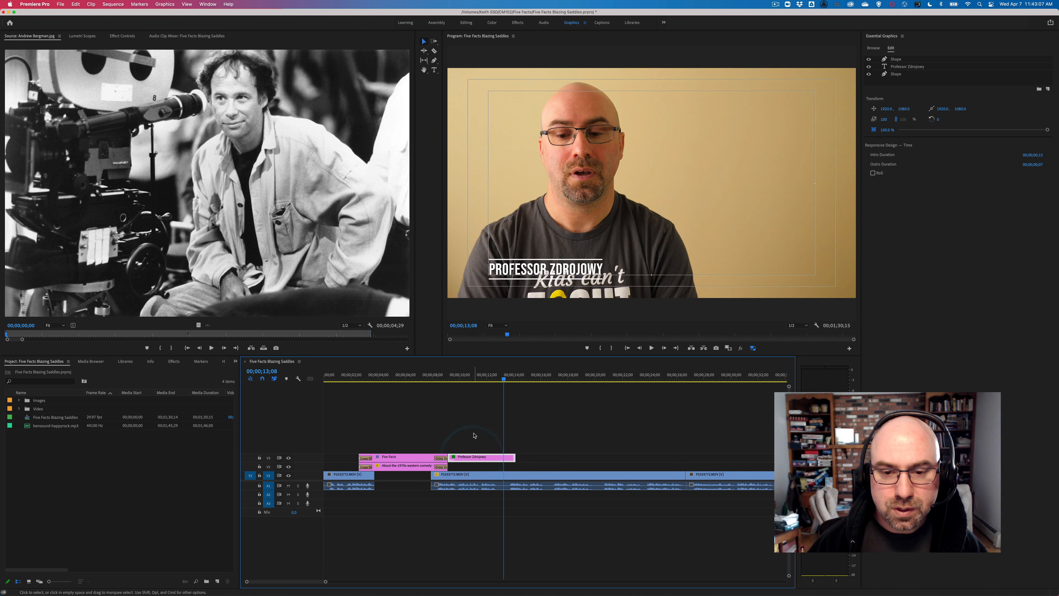
pyautogui.click(450, 378)
pyautogui.press('space')
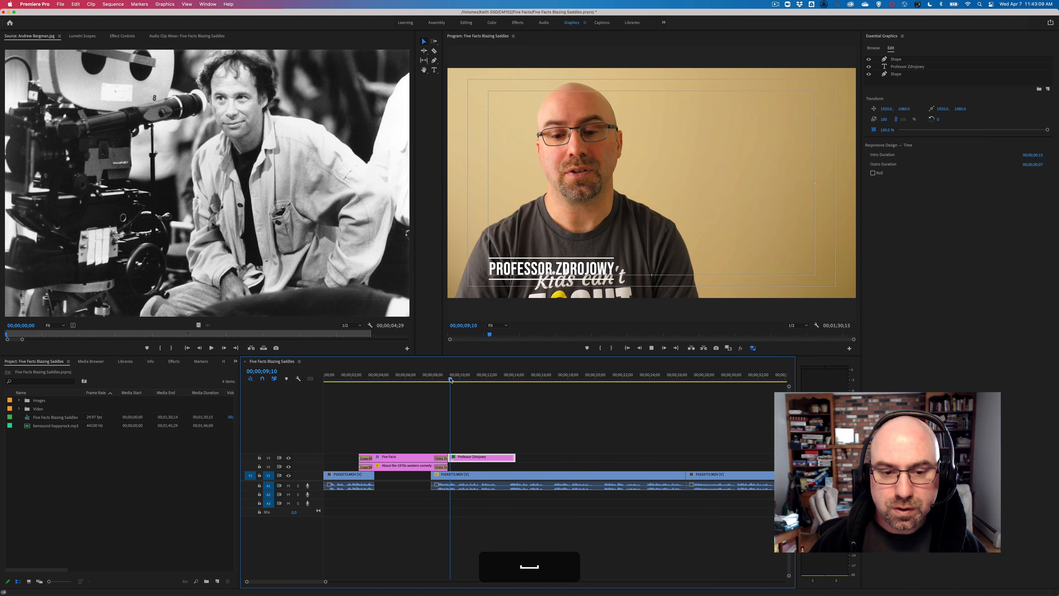
pyautogui.click(327, 376)
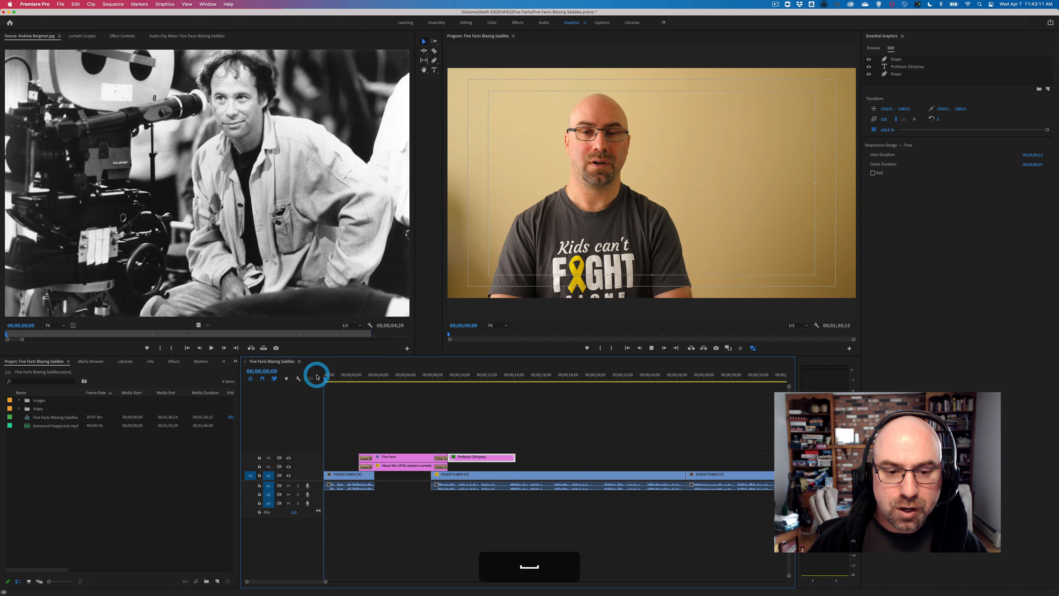
pyautogui.press('space')
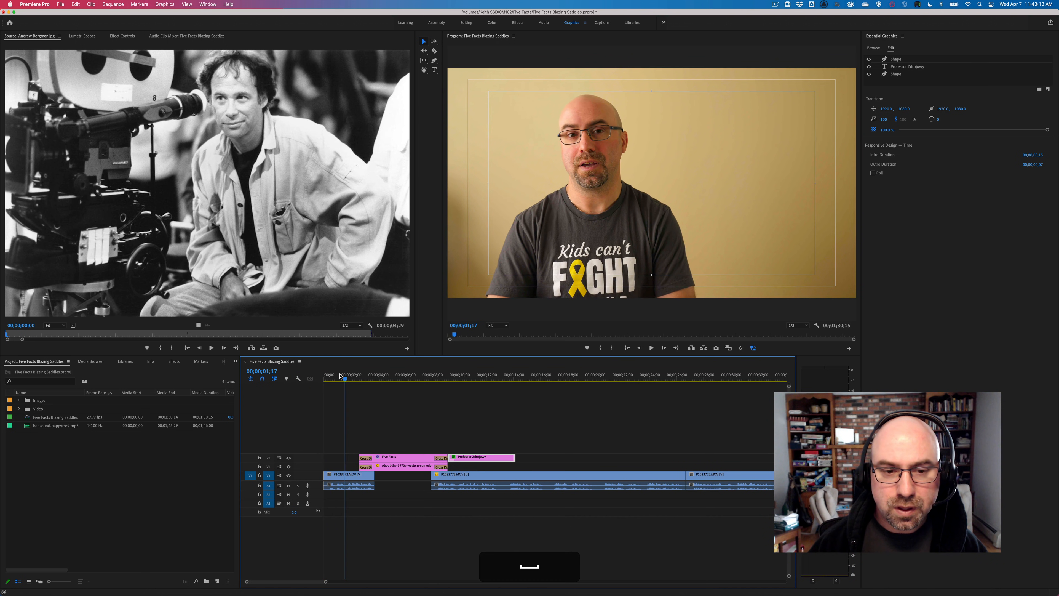
pyautogui.moveTo(343, 378); pyautogui.dragTo(305, 377)
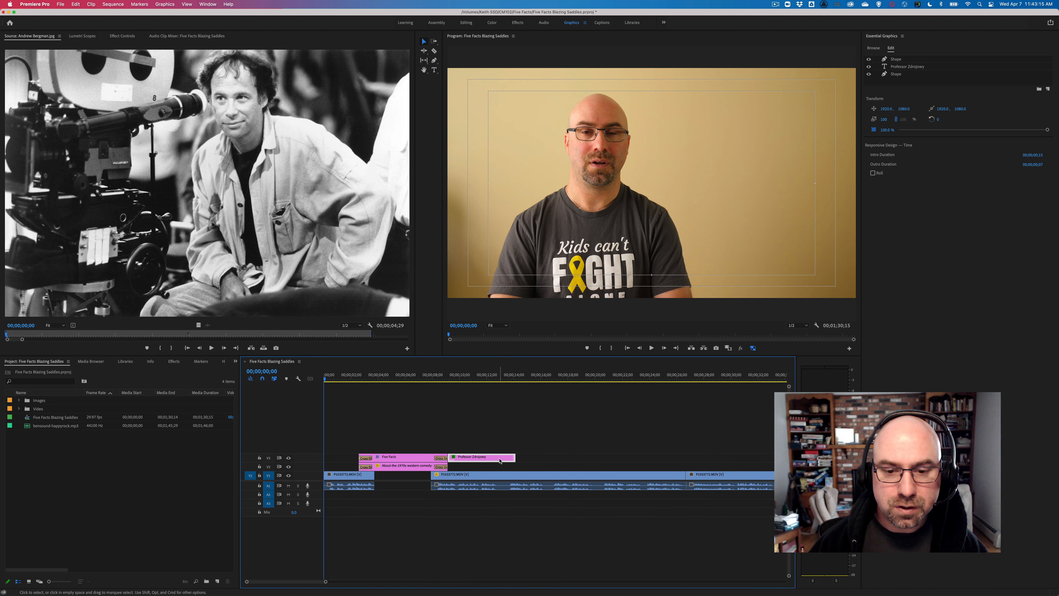
pyautogui.moveTo(500, 460); pyautogui.dragTo(357, 447)
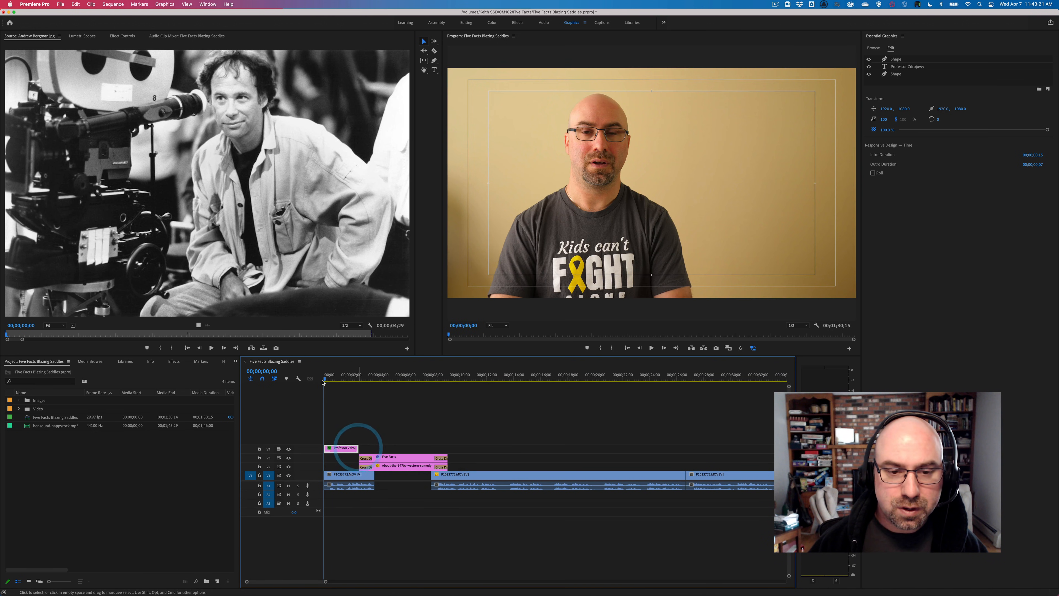
pyautogui.press('space')
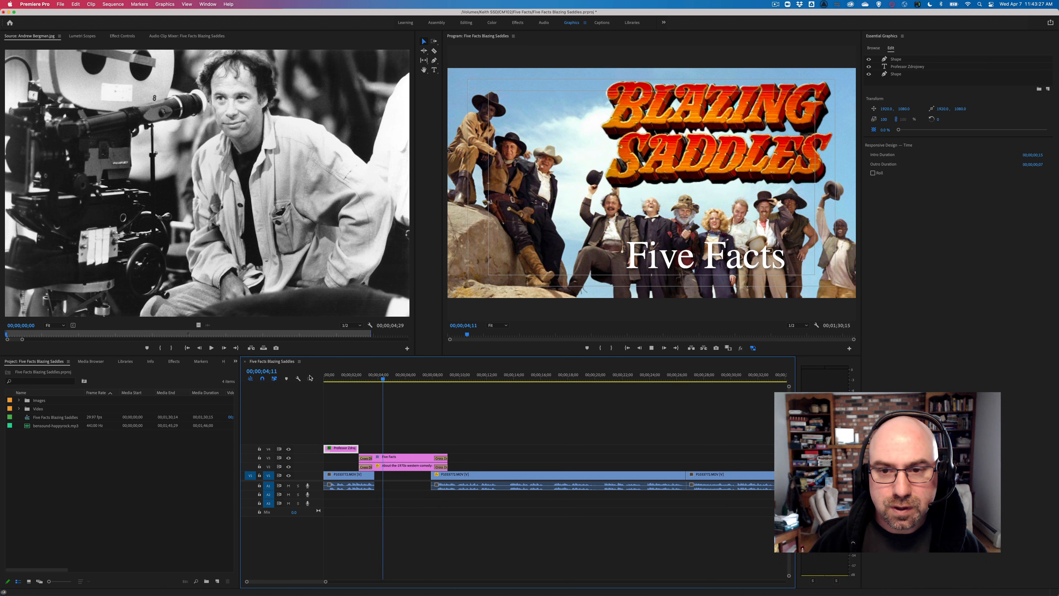
pyautogui.moveTo(409, 379); pyautogui.dragTo(481, 380)
pyautogui.press('space')
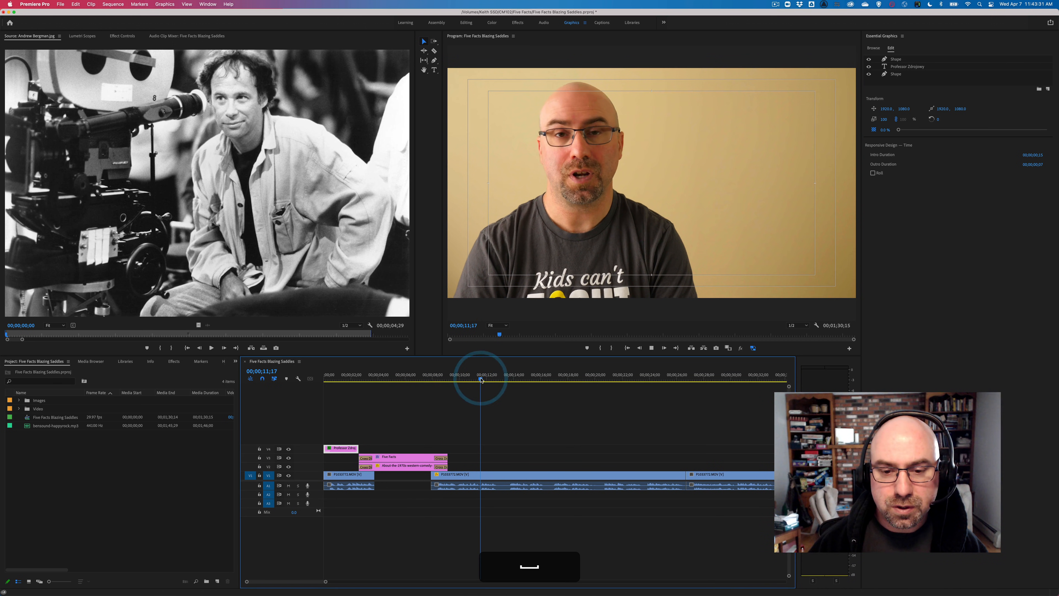
pyautogui.click(480, 380)
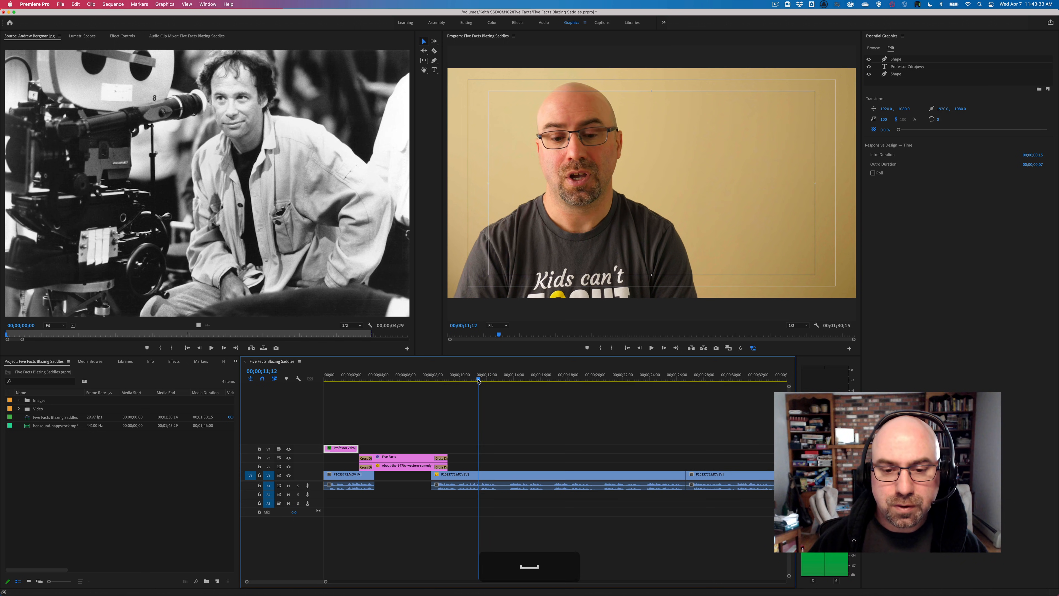
pyautogui.moveTo(479, 380); pyautogui.dragTo(482, 379)
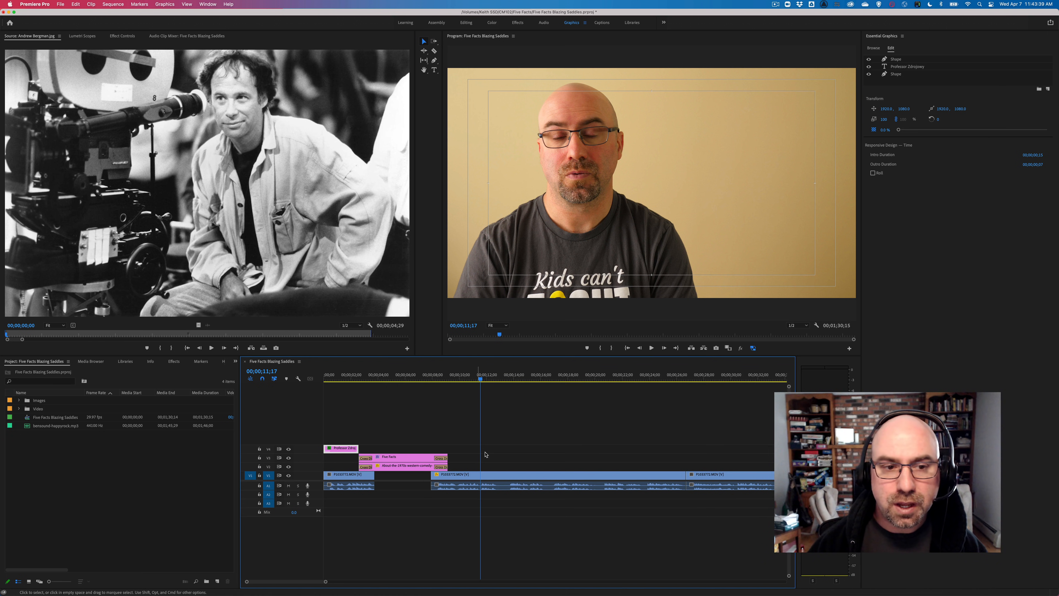
pyautogui.click(203, 230)
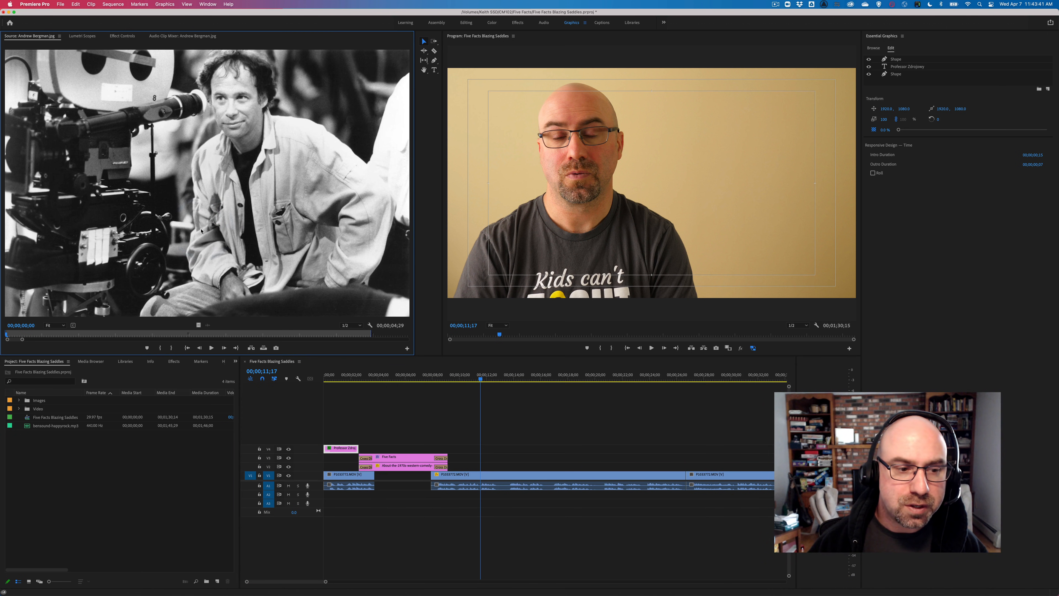
pyautogui.click(19, 401)
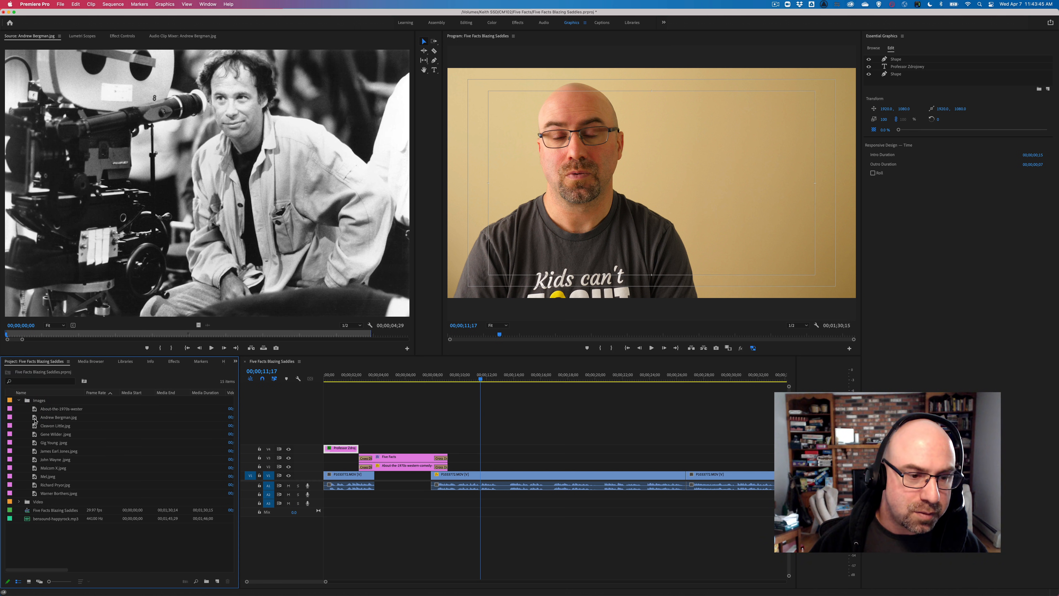
pyautogui.moveTo(35, 421); pyautogui.dragTo(483, 467)
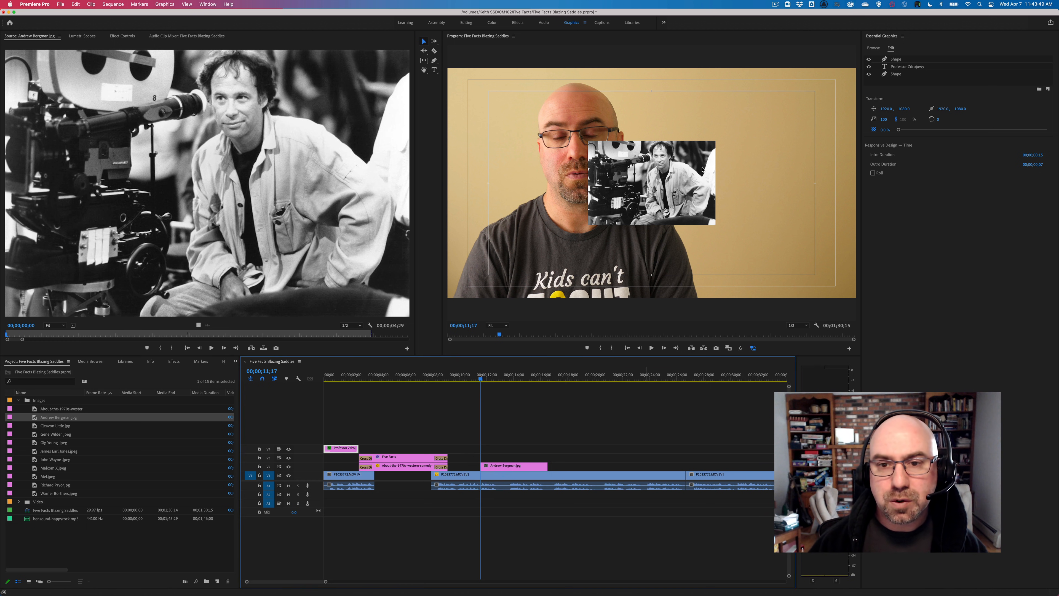
# Reposition the Andrew Bergman photo in the upper-right area of the video frame, beside the speaker's head.
pyautogui.click(512, 465)
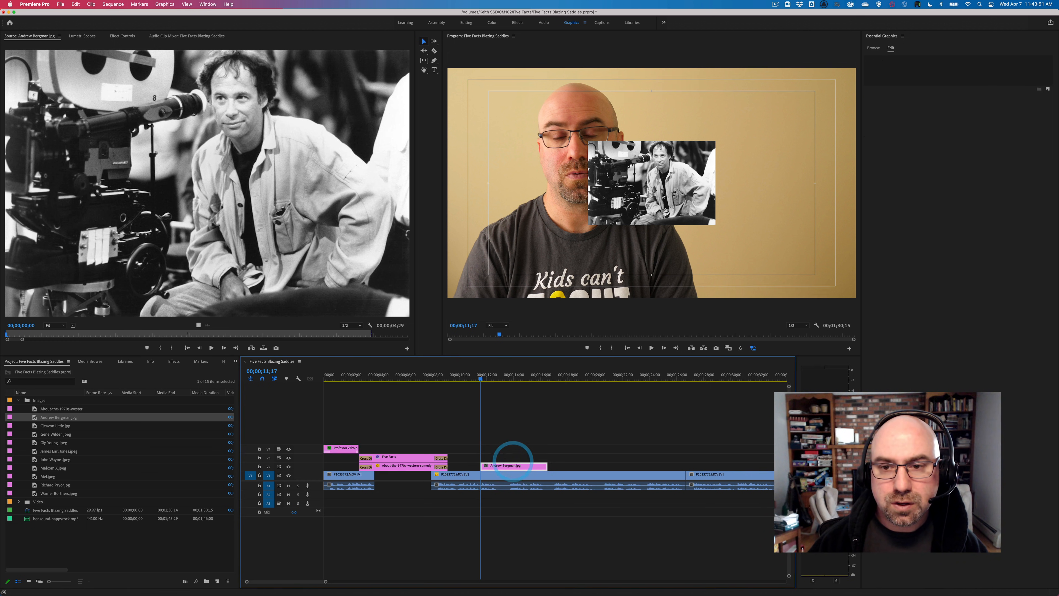
pyautogui.click(642, 196)
pyautogui.moveTo(656, 194); pyautogui.dragTo(713, 163)
# Place James Earl Jones.jpeg on track V2 at 00;00;18;05 and position the photo in the upper right of the video frame.
pyautogui.click(469, 378)
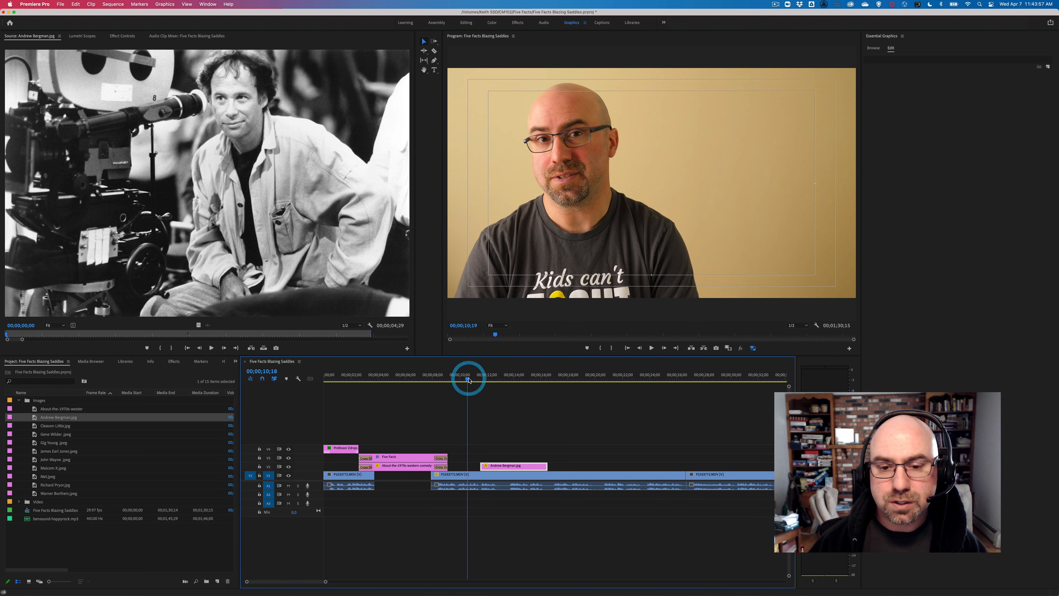
pyautogui.press('space')
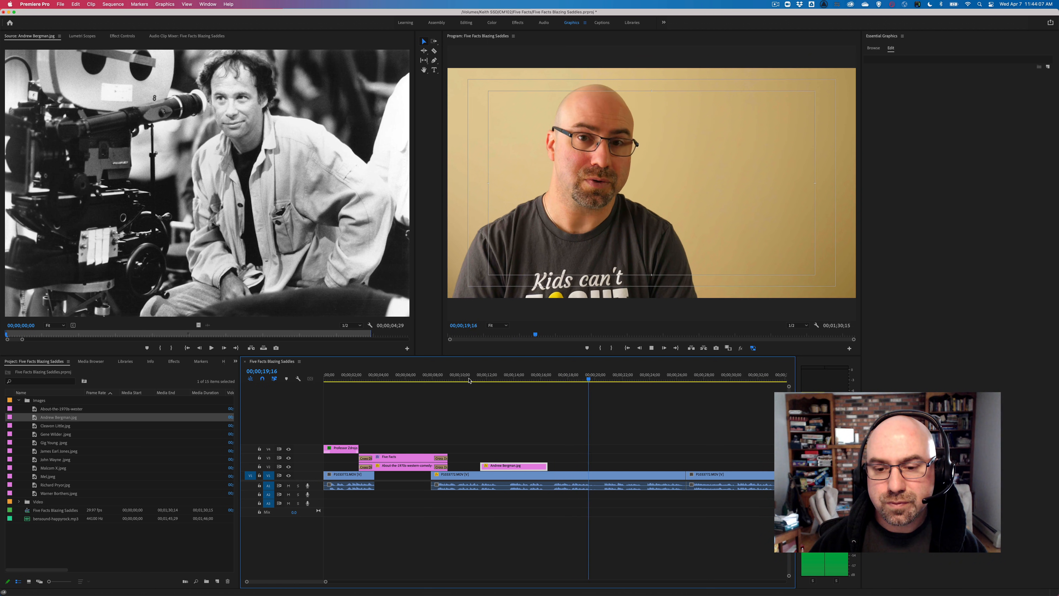
pyautogui.press('space')
pyautogui.moveTo(596, 378); pyautogui.dragTo(569, 382)
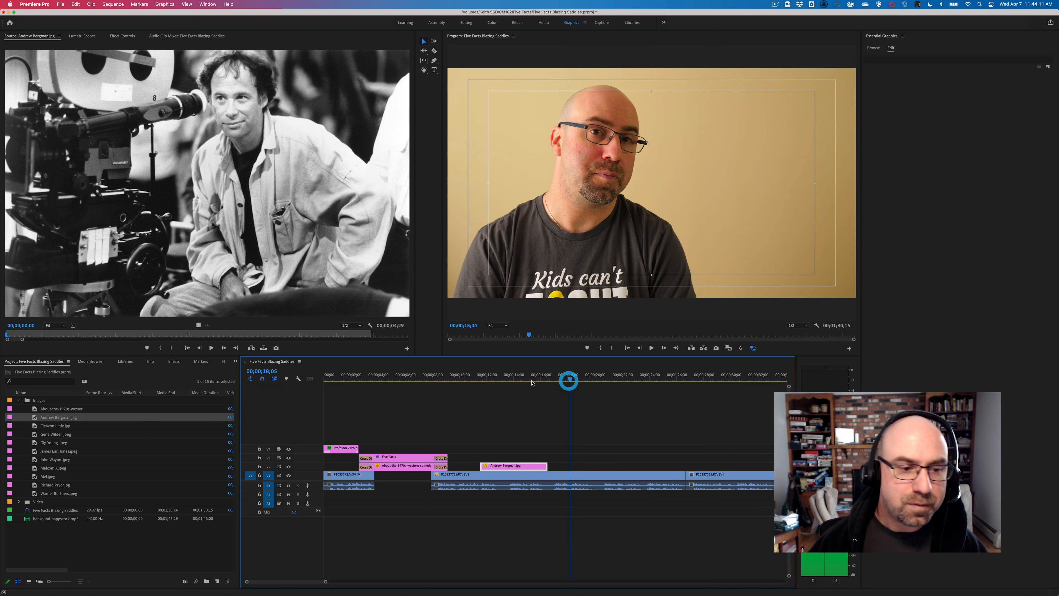
pyautogui.click(40, 453)
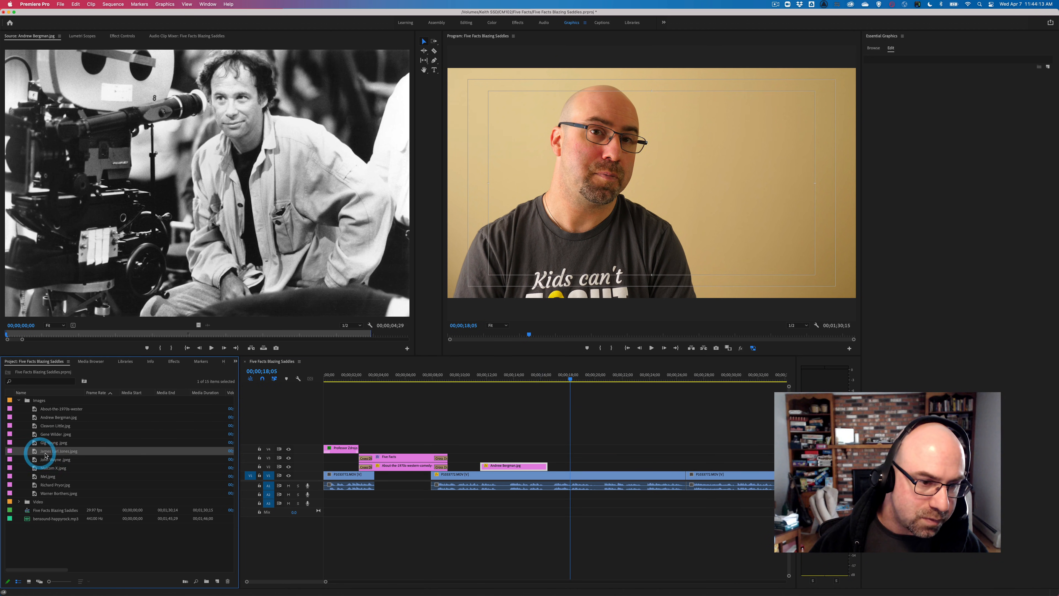
pyautogui.moveTo(146, 453); pyautogui.dragTo(573, 465)
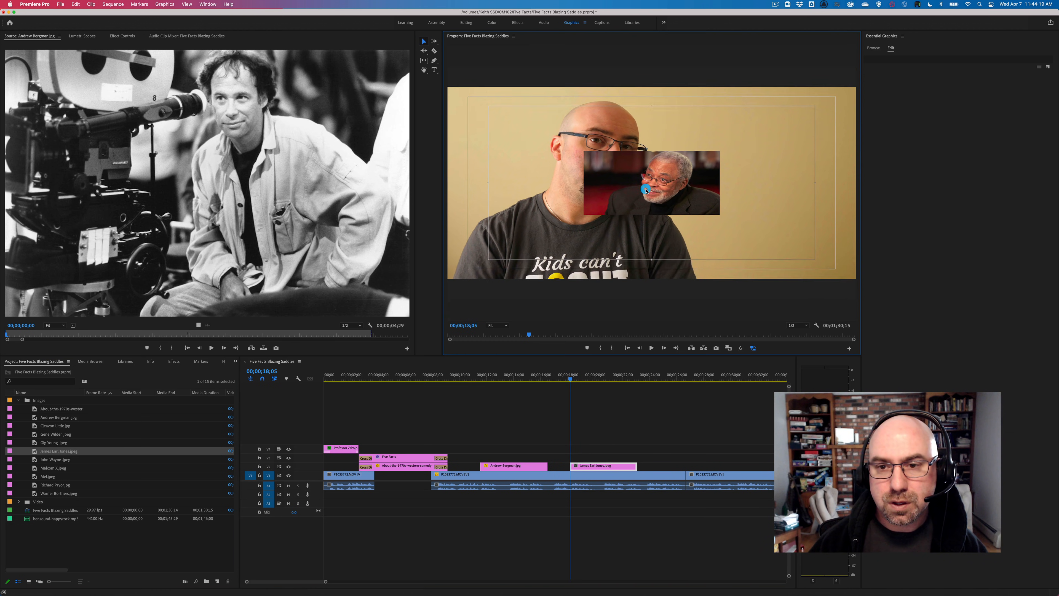
pyautogui.moveTo(671, 176); pyautogui.dragTo(708, 160)
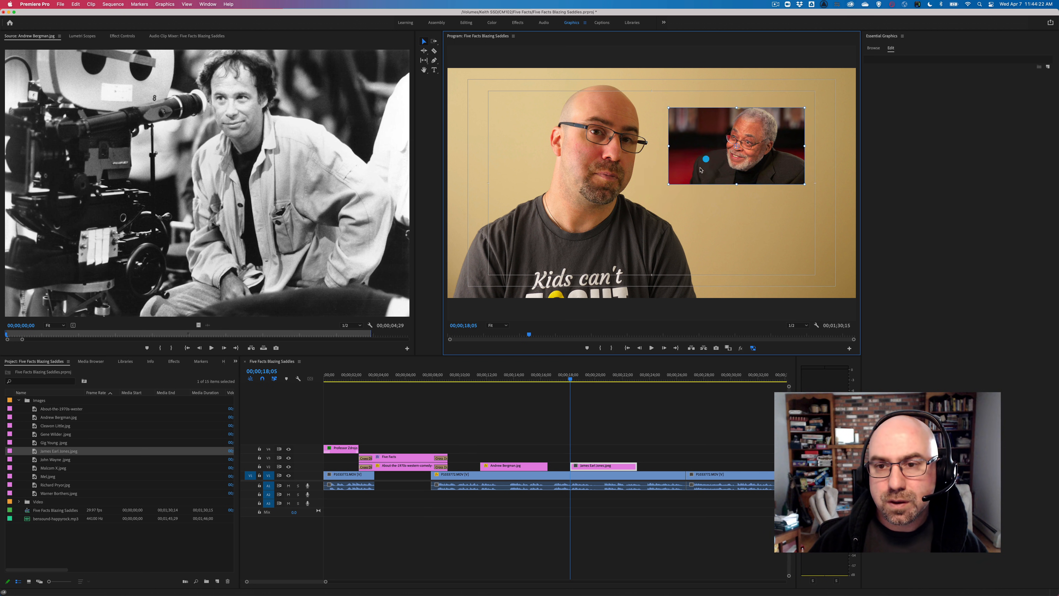
# Play back the two photo overlays and extend the Andrew Bergman clip to meet the start of the James Earl Jones clip.
pyautogui.click(479, 378)
pyautogui.click(509, 378)
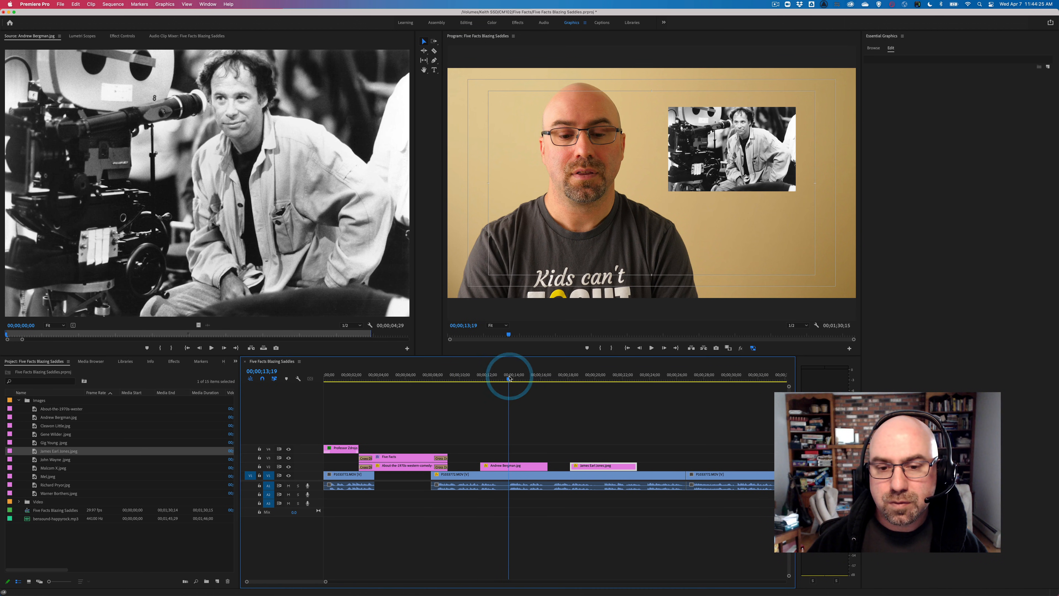
pyautogui.click(484, 378)
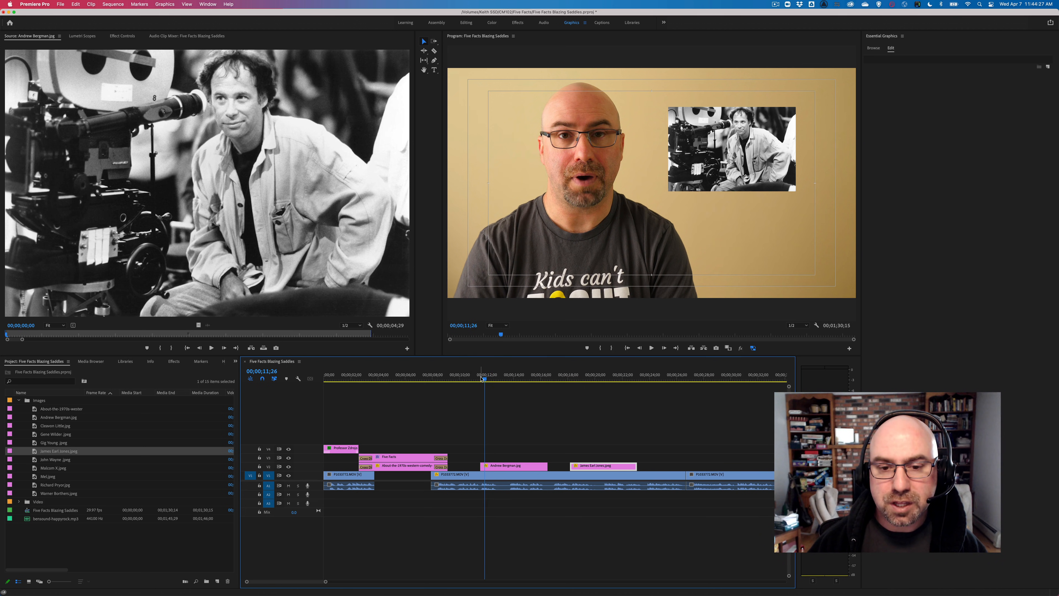
pyautogui.click(481, 378)
pyautogui.press('space')
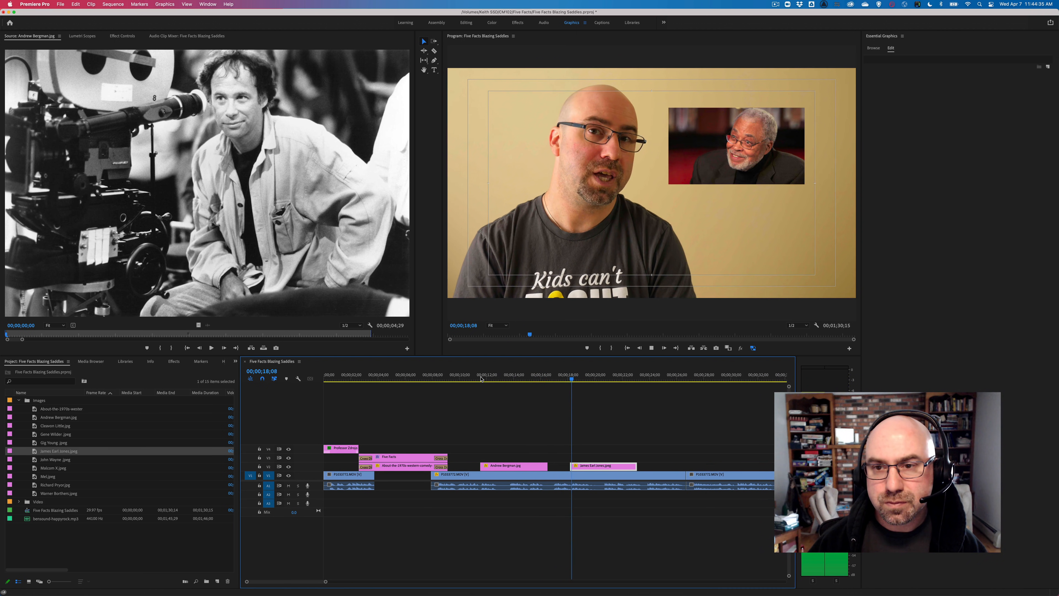
pyautogui.press('space')
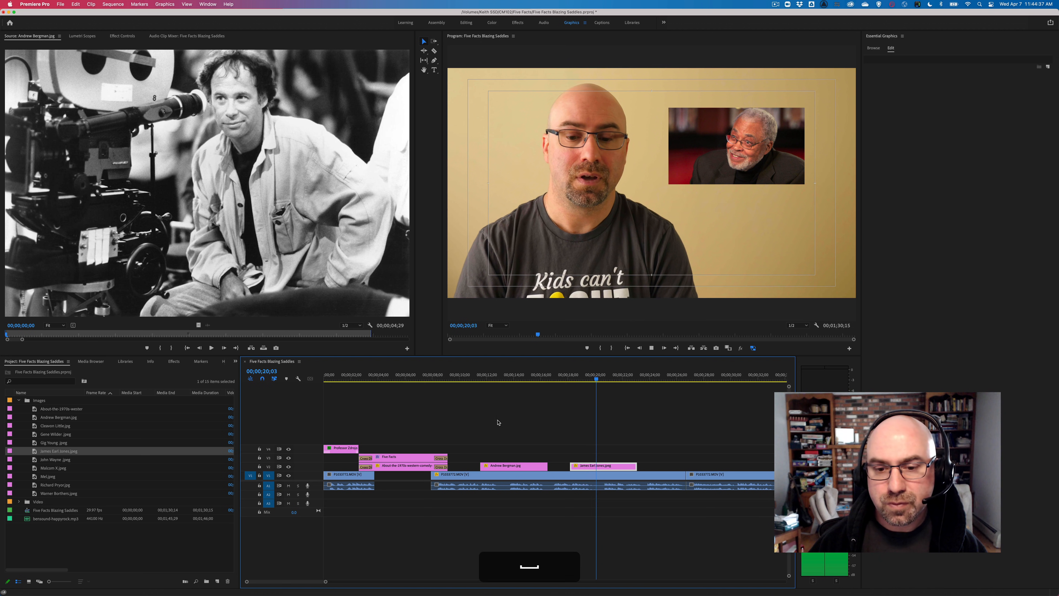
pyautogui.moveTo(546, 467); pyautogui.dragTo(570, 466)
# Place Mel.jpeg on track V2 at 00;00;30;12 and position the photo in the upper right of the video frame.
pyautogui.click(545, 377)
pyautogui.press('space')
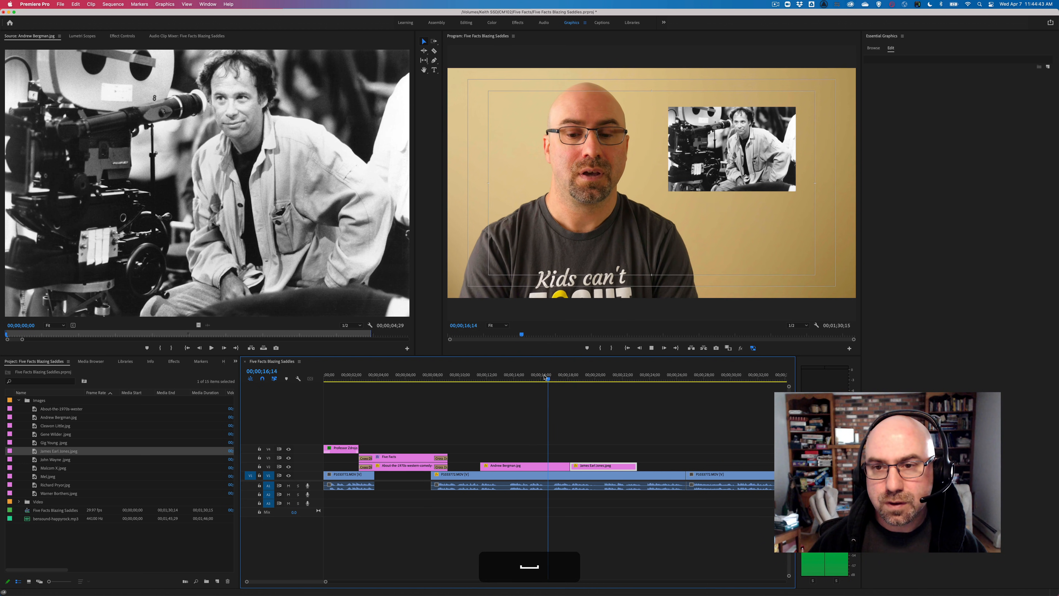
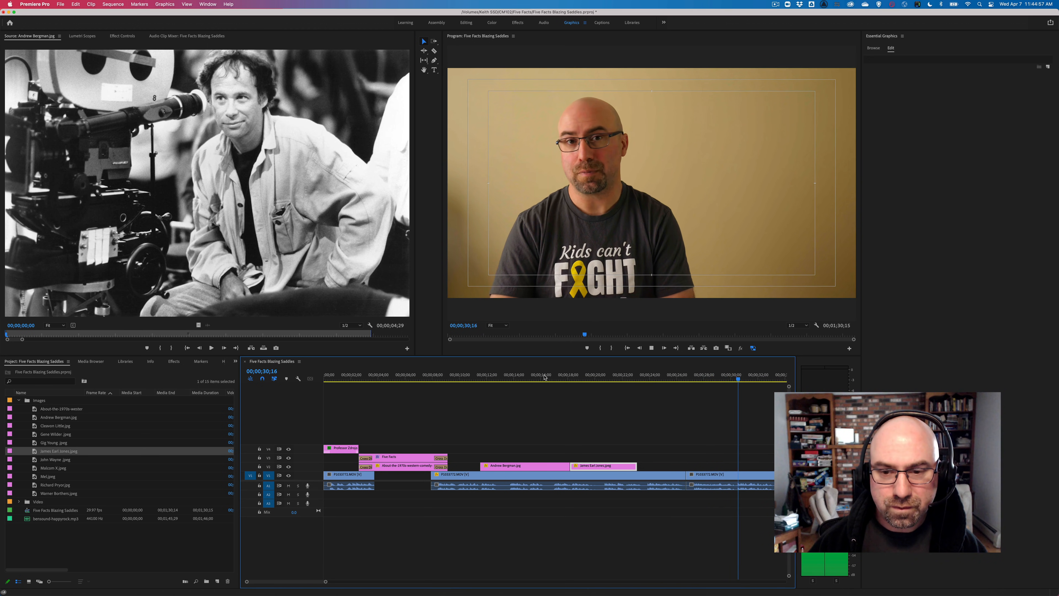
pyautogui.press('space')
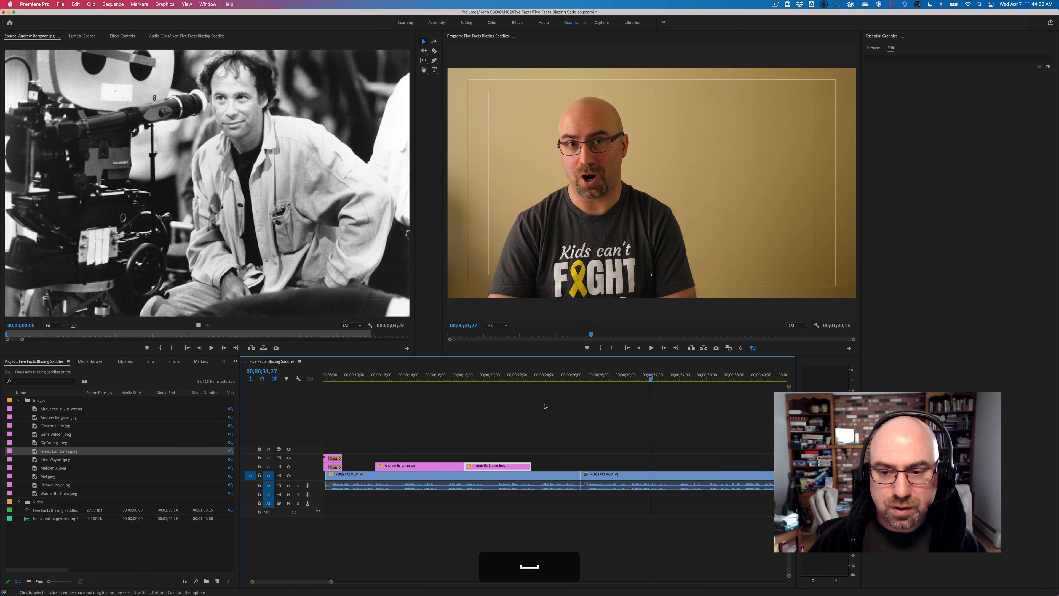
pyautogui.moveTo(534, 379); pyautogui.dragTo(514, 380)
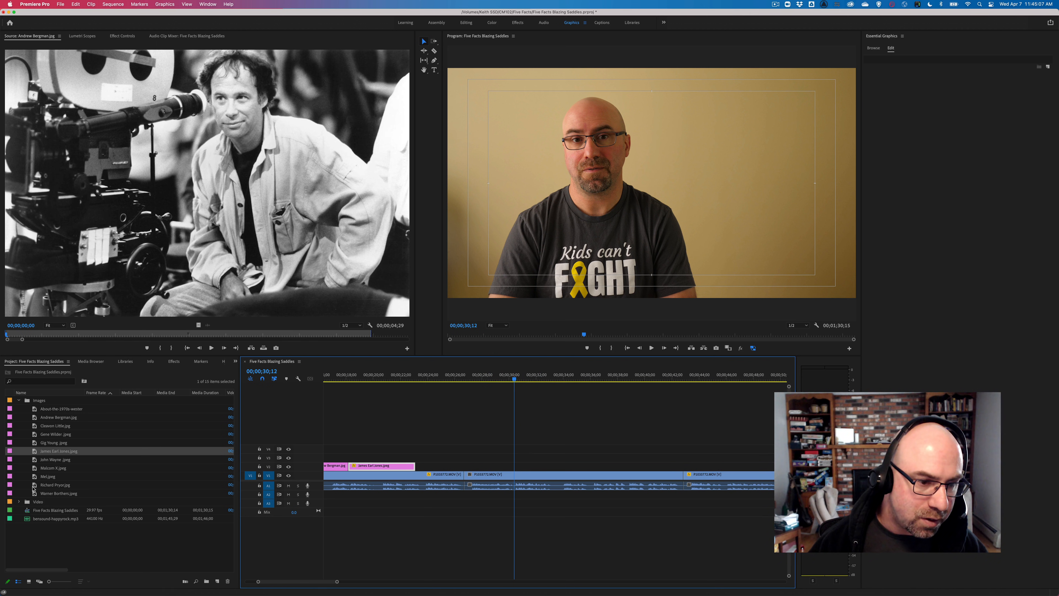
pyautogui.moveTo(35, 479); pyautogui.dragTo(516, 467)
pyautogui.moveTo(631, 200); pyautogui.dragTo(695, 170)
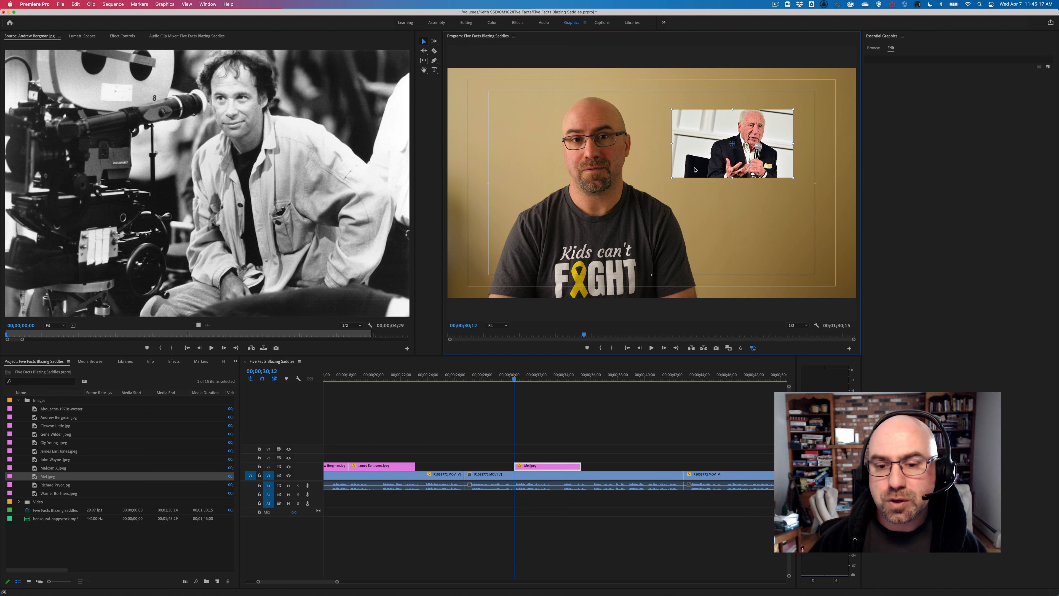
# Place Richard Pryor.jpg on track V2 at 00;00;38;23, with its end at the next cut in the footage.
pyautogui.click(501, 377)
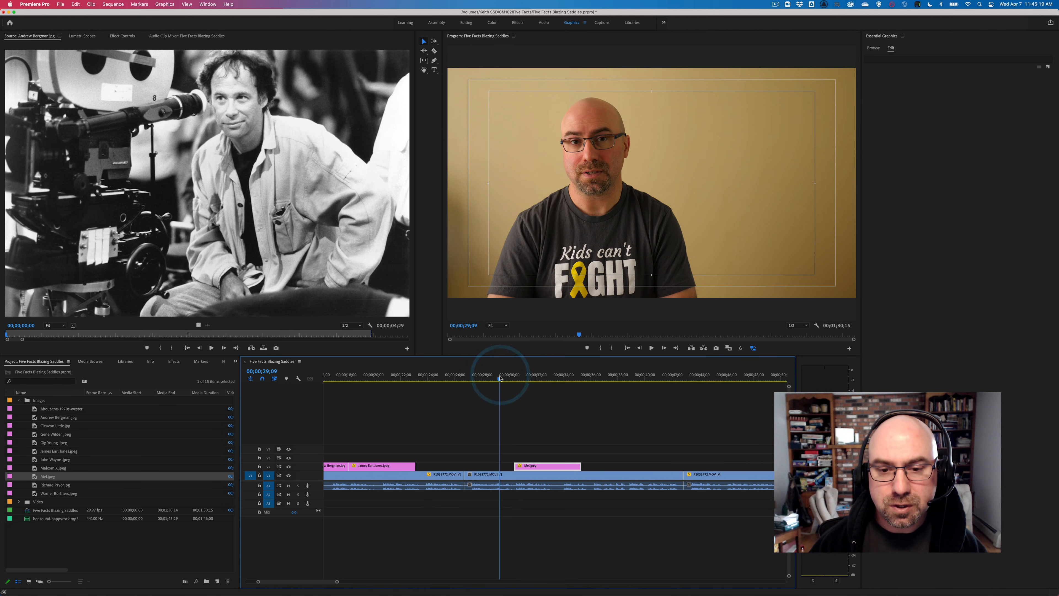
pyautogui.press('space')
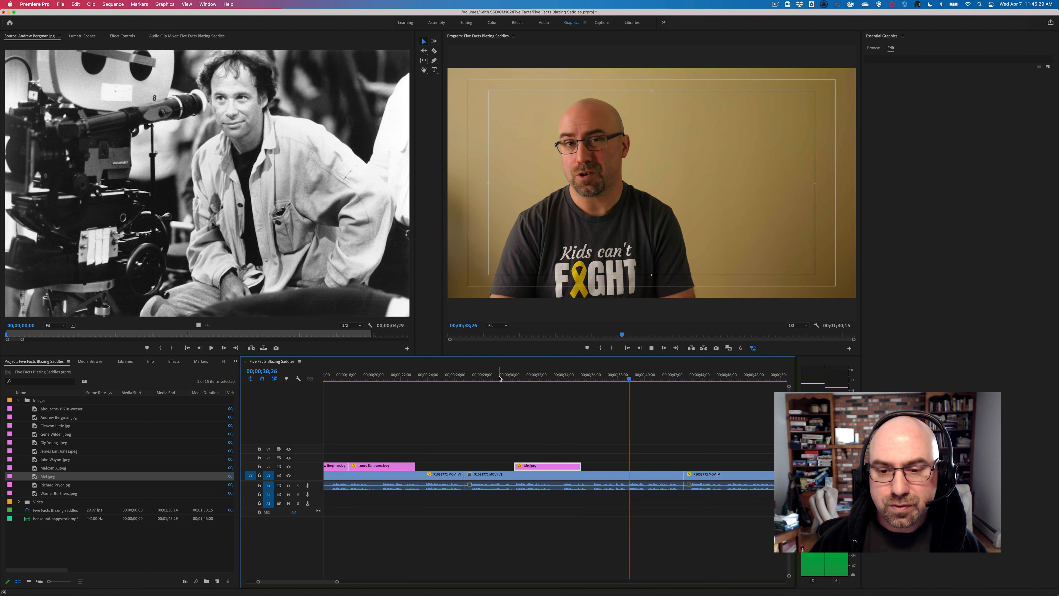
pyautogui.press('space')
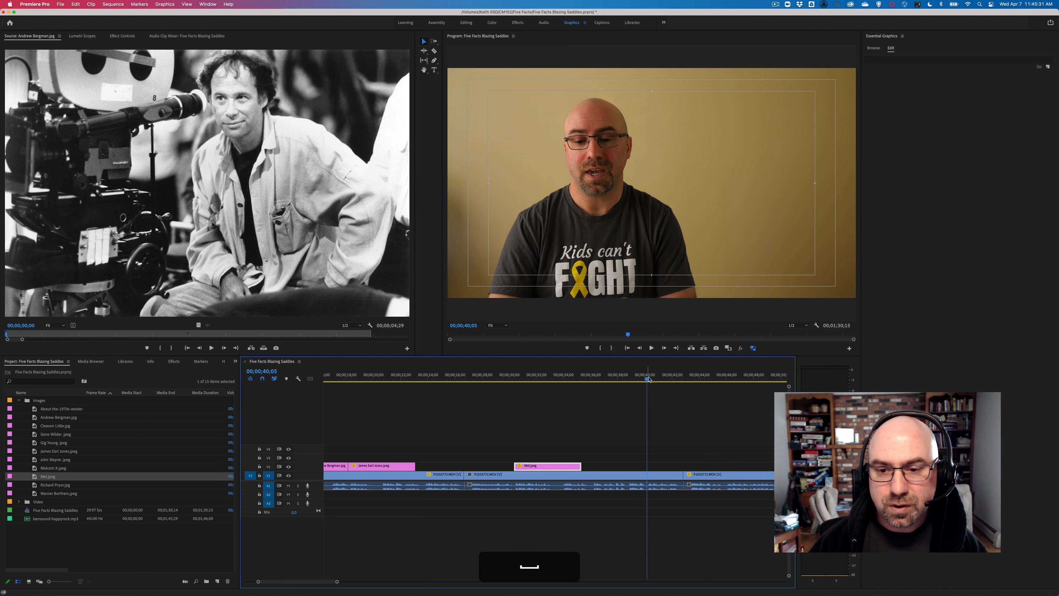
pyautogui.click(628, 379)
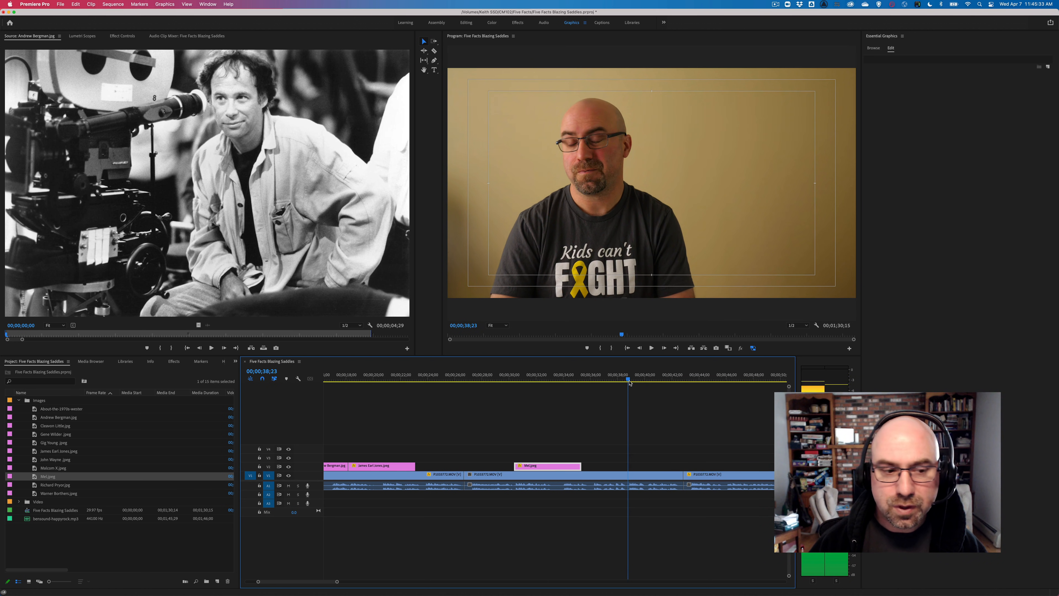
pyautogui.click(628, 379)
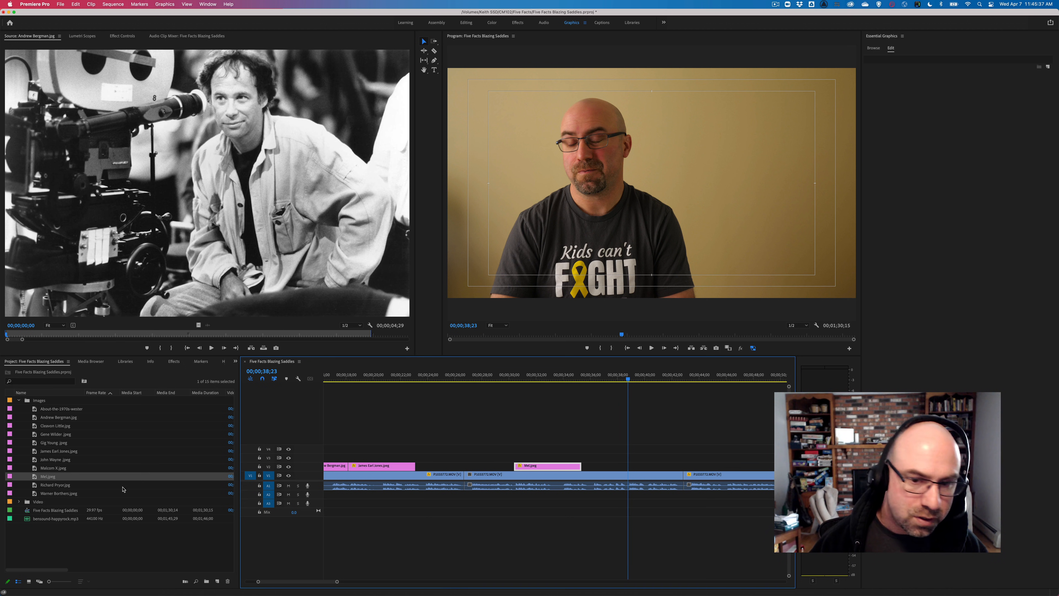
pyautogui.moveTo(123, 487); pyautogui.dragTo(683, 465)
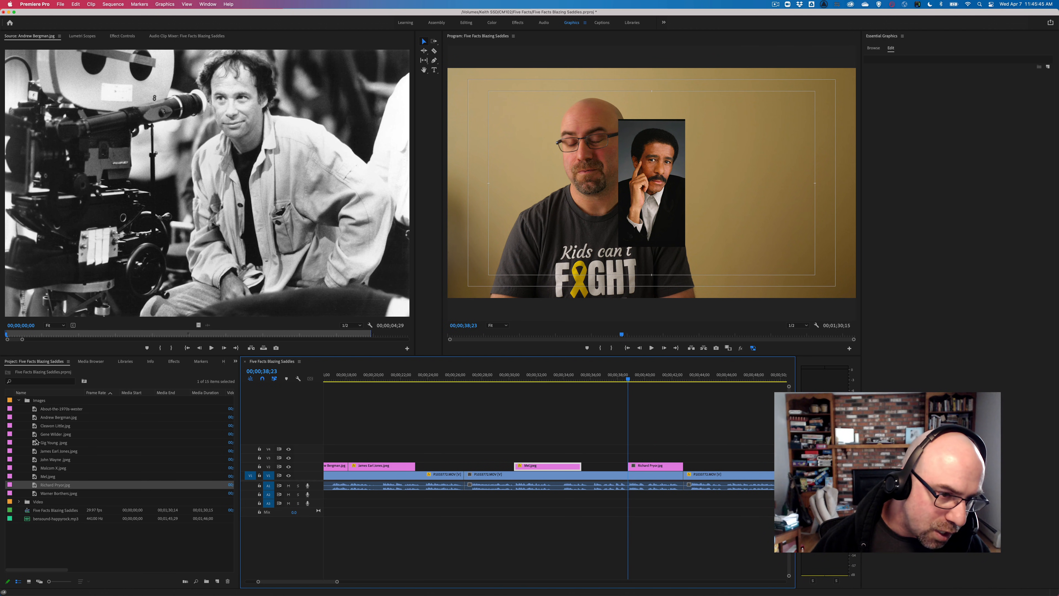
# Place Cleavon Little.jpg on track V3 directly above the Richard Pryor clip with matching length, and shrink the photo into the upper right of the frame.
pyautogui.moveTo(36, 430); pyautogui.dragTo(630, 459)
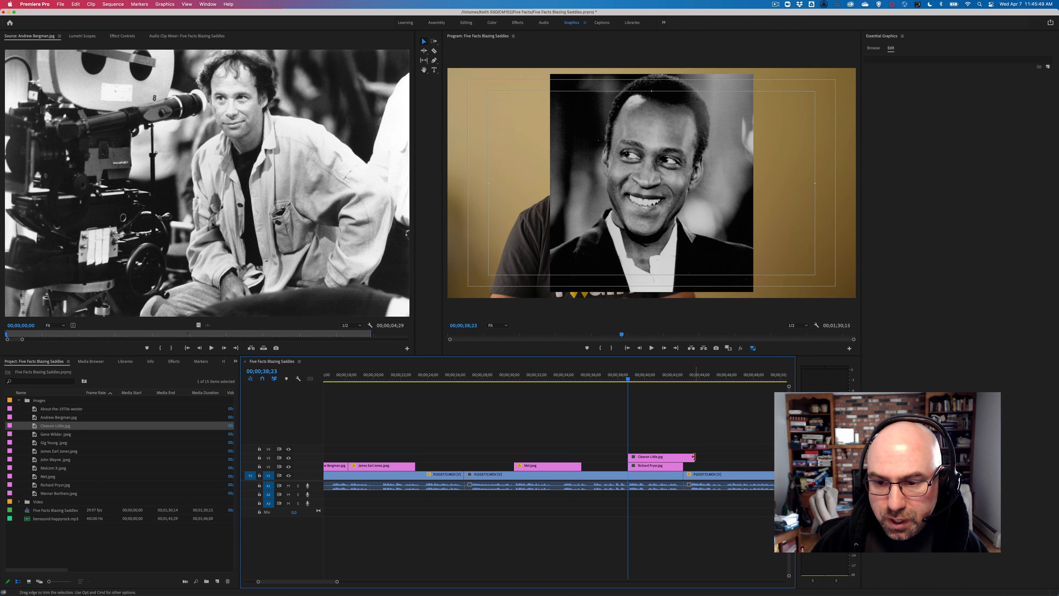
pyautogui.moveTo(694, 457); pyautogui.dragTo(683, 457)
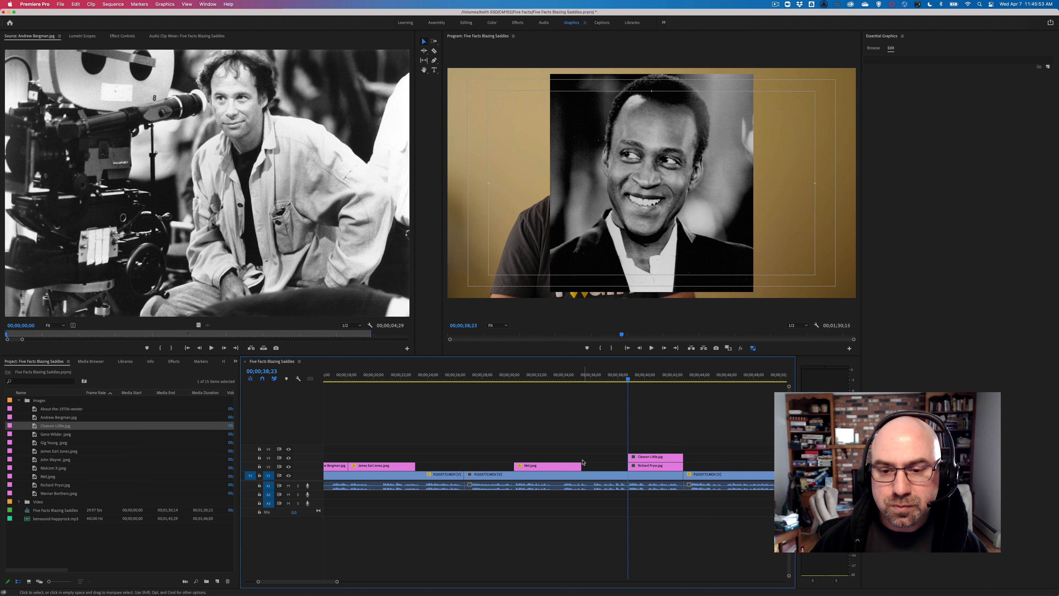
pyautogui.click(627, 245)
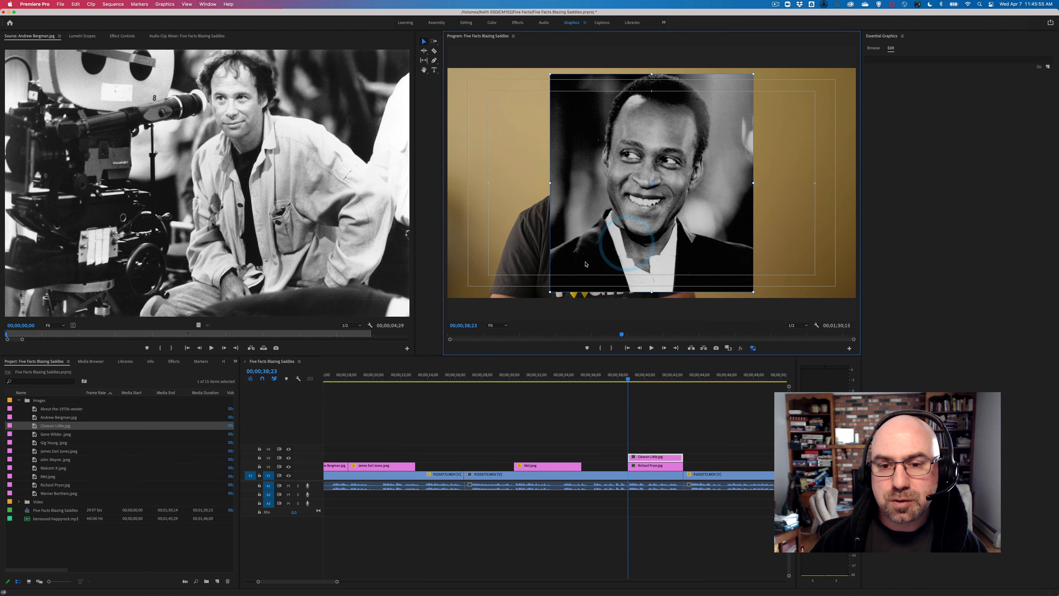
pyautogui.moveTo(551, 292); pyautogui.dragTo(762, 170)
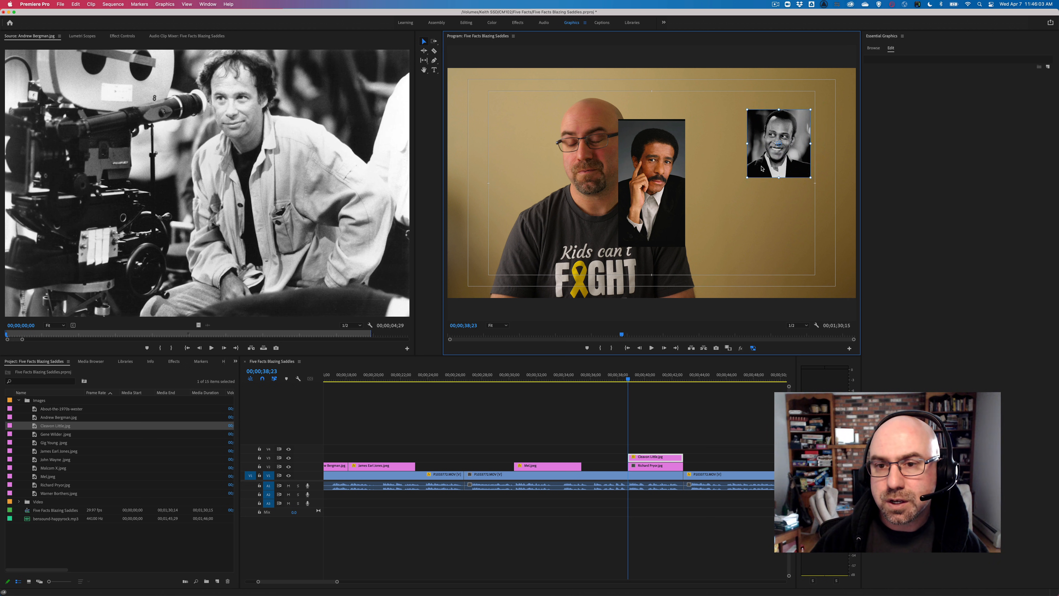
# Move the Richard Pryor photo beside the Cleavon Little photo so their top edges line up and their sides meet.
pyautogui.click(639, 212)
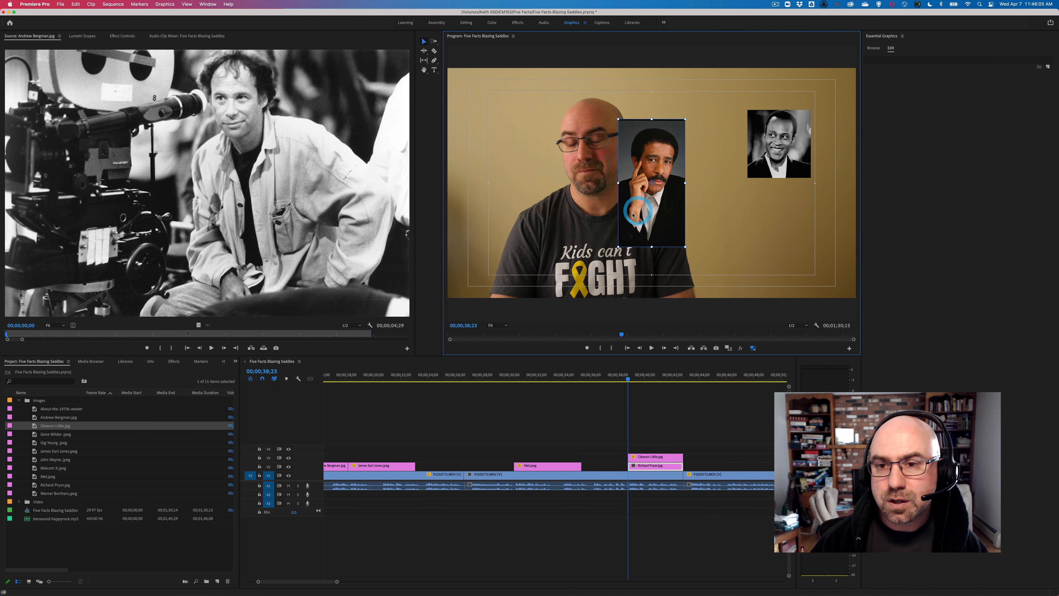
pyautogui.moveTo(632, 215); pyautogui.dragTo(695, 205)
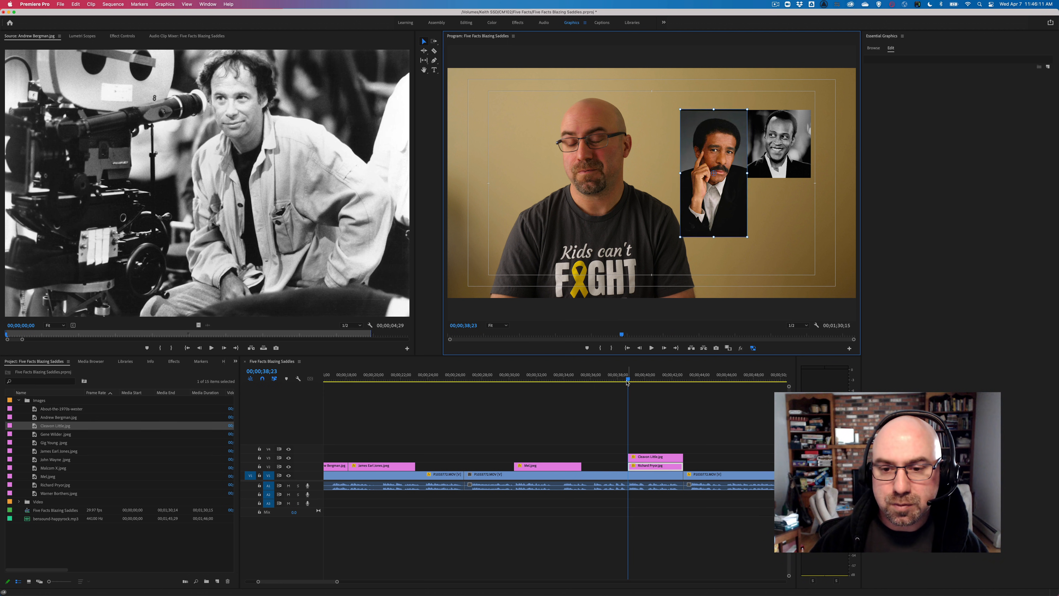
# Extend the Mel.jpeg clip to the start of the Richard Pryor clip and play back the overlays from 00;00;29;26.
pyautogui.moveTo(584, 466); pyautogui.dragTo(629, 465)
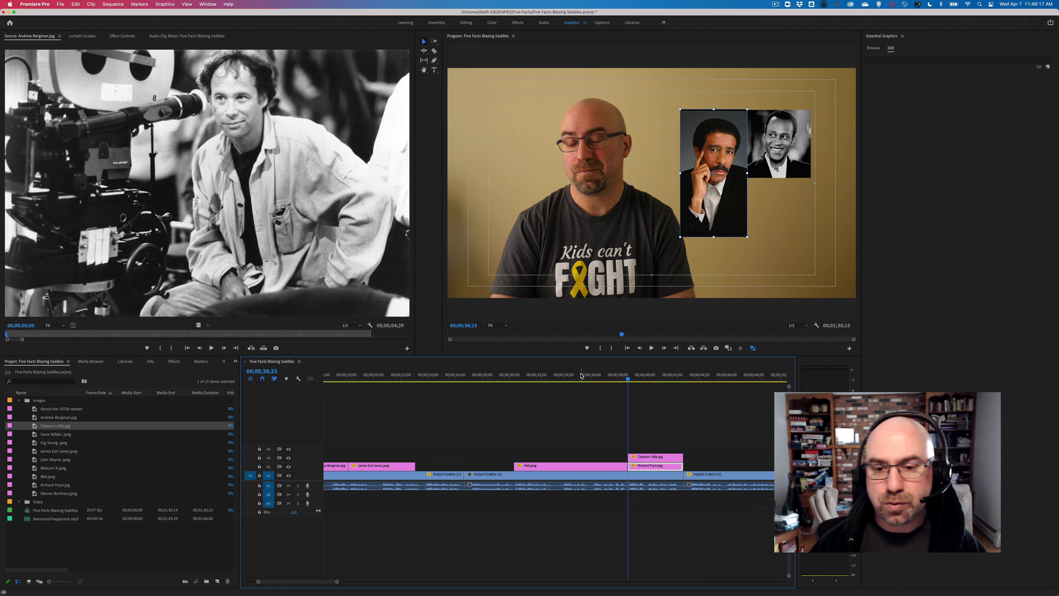
pyautogui.click(581, 375)
pyautogui.moveTo(517, 375); pyautogui.dragTo(508, 377)
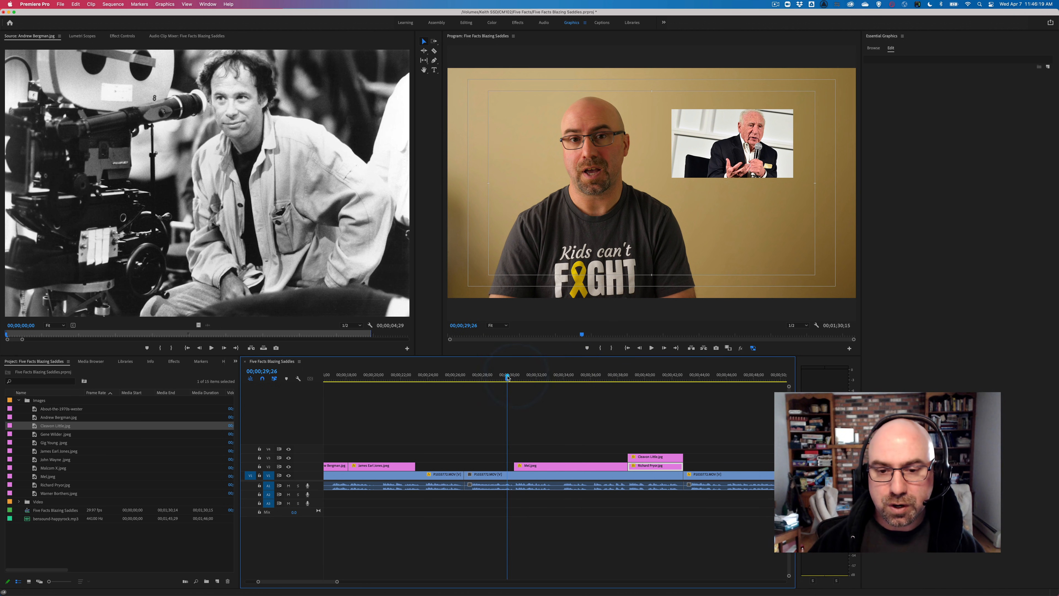
pyautogui.click(507, 376)
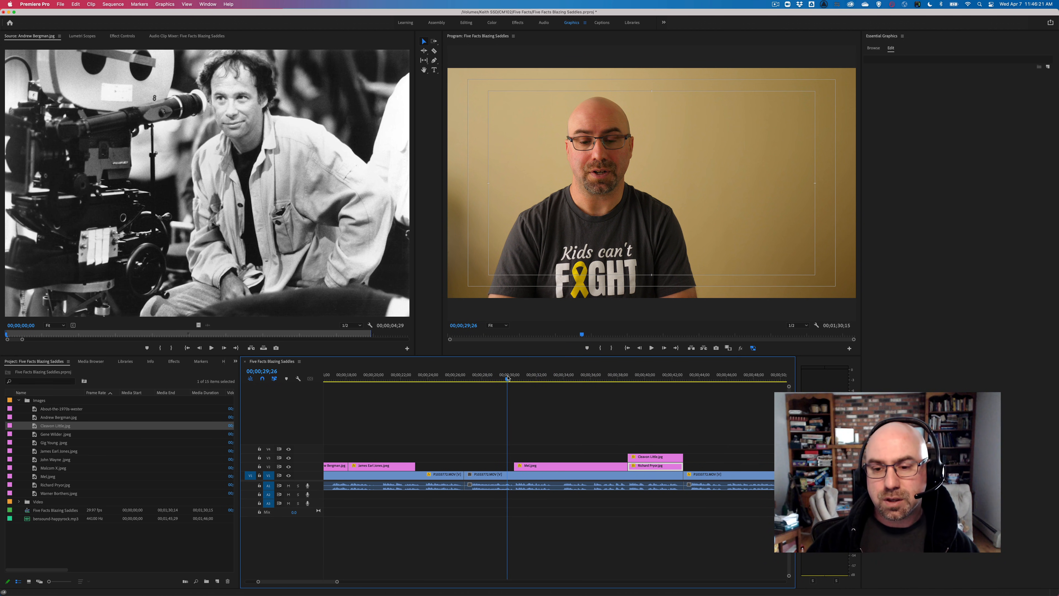
pyautogui.press('space')
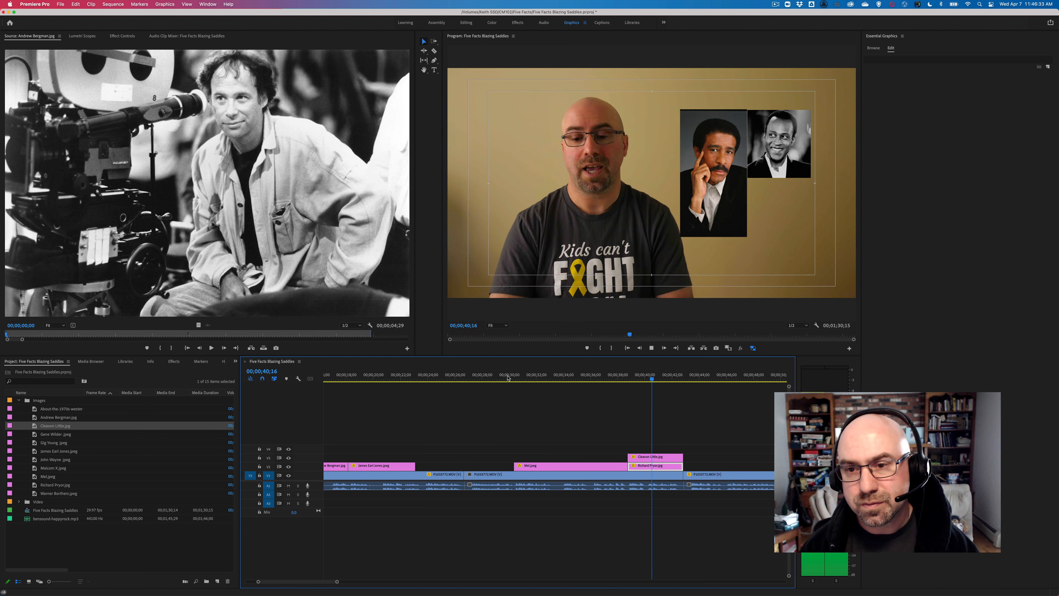
pyautogui.press('space')
# Fine-tune the position of the Richard Pryor photo next to the Cleavon Little photo in the video frame.
pyautogui.click(702, 159)
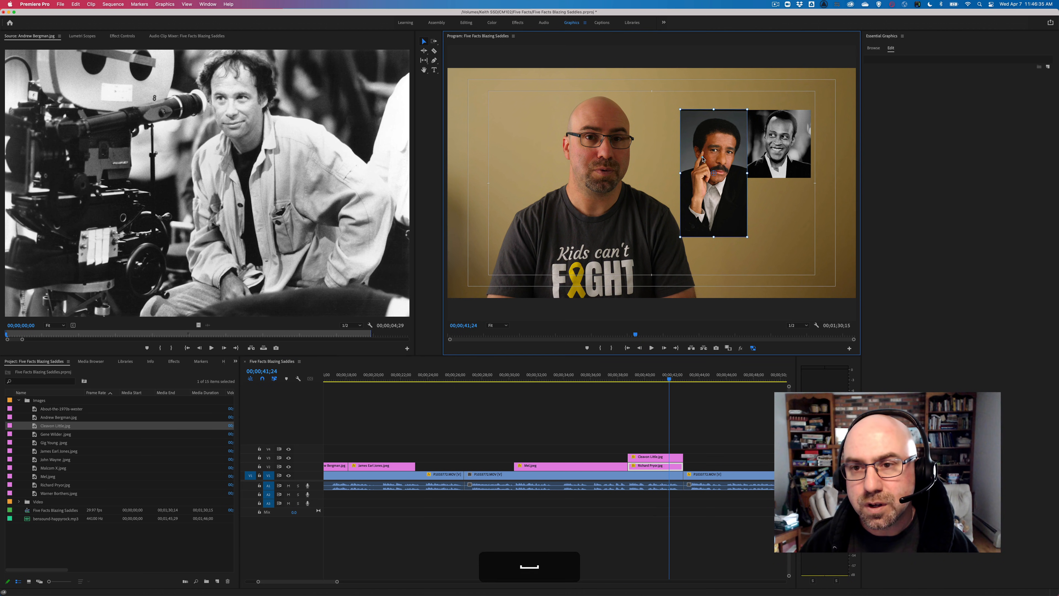
pyautogui.press('Down')
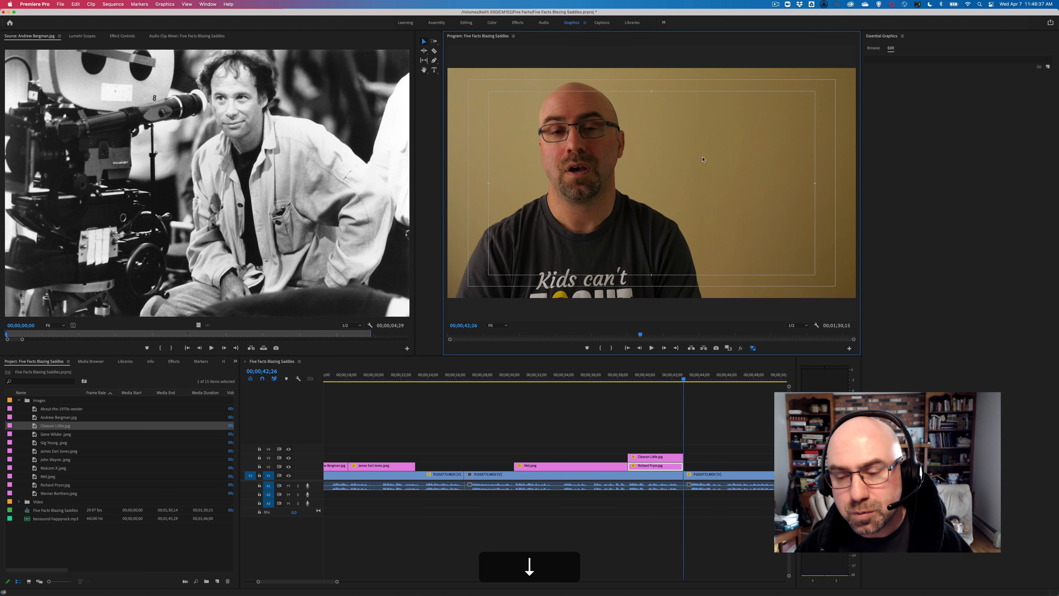
pyautogui.press('Up')
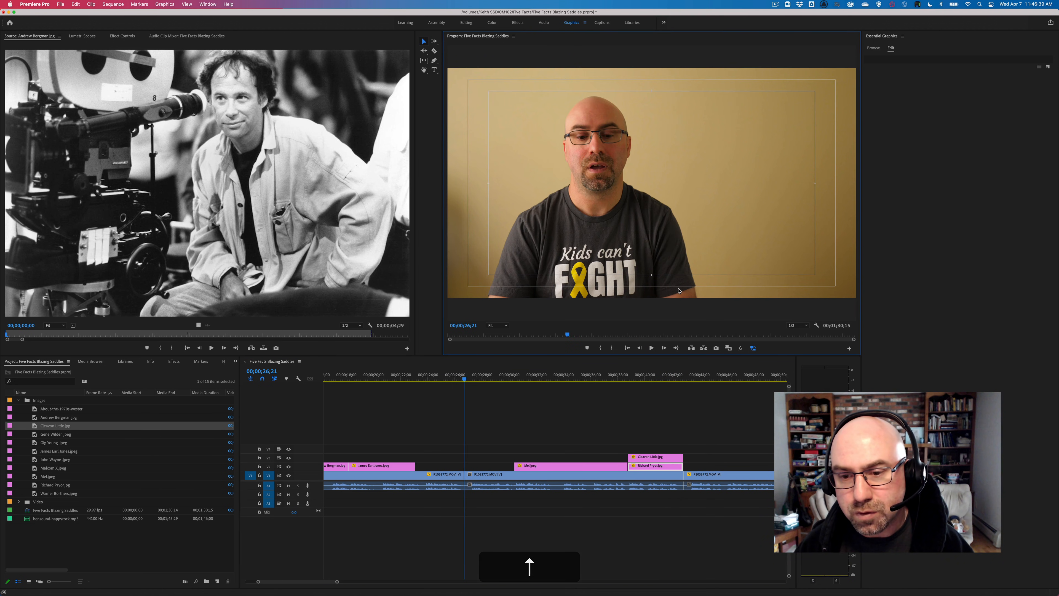
pyautogui.click(656, 375)
pyautogui.moveTo(712, 221); pyautogui.dragTo(713, 222)
pyautogui.click(771, 225)
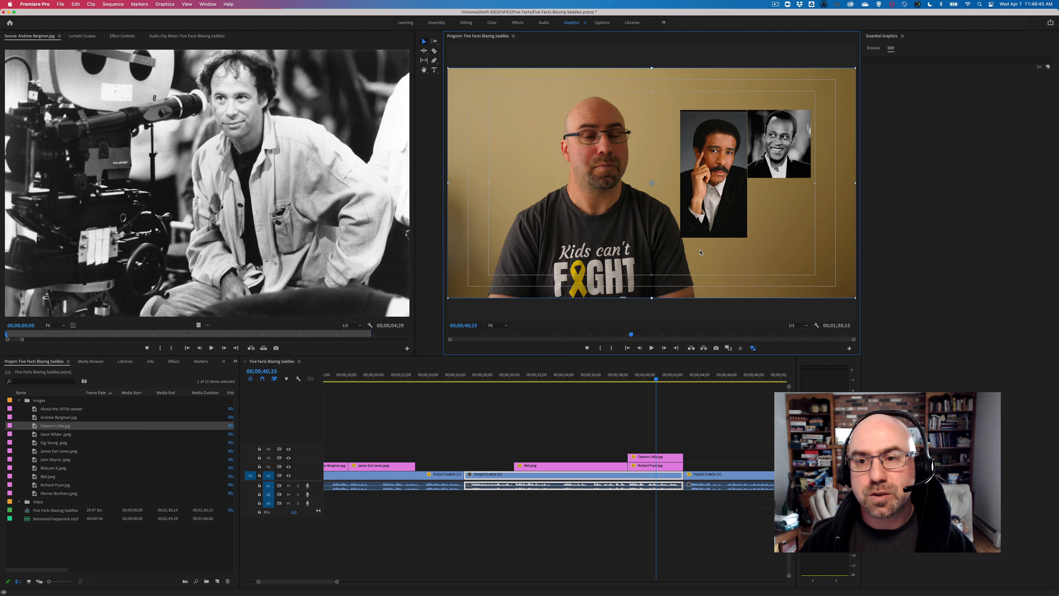
# Play back the footage cut after the two photos and ripple-trim the ends of the footage and both photo clips to 00;00;42;19.
pyautogui.click(623, 376)
pyautogui.press('space')
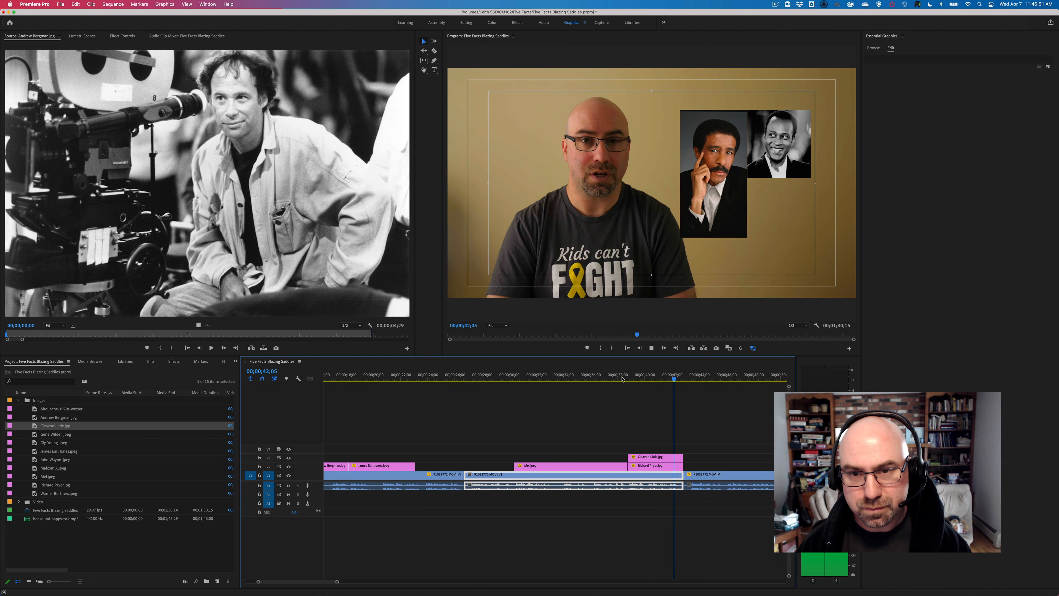
pyautogui.press('space')
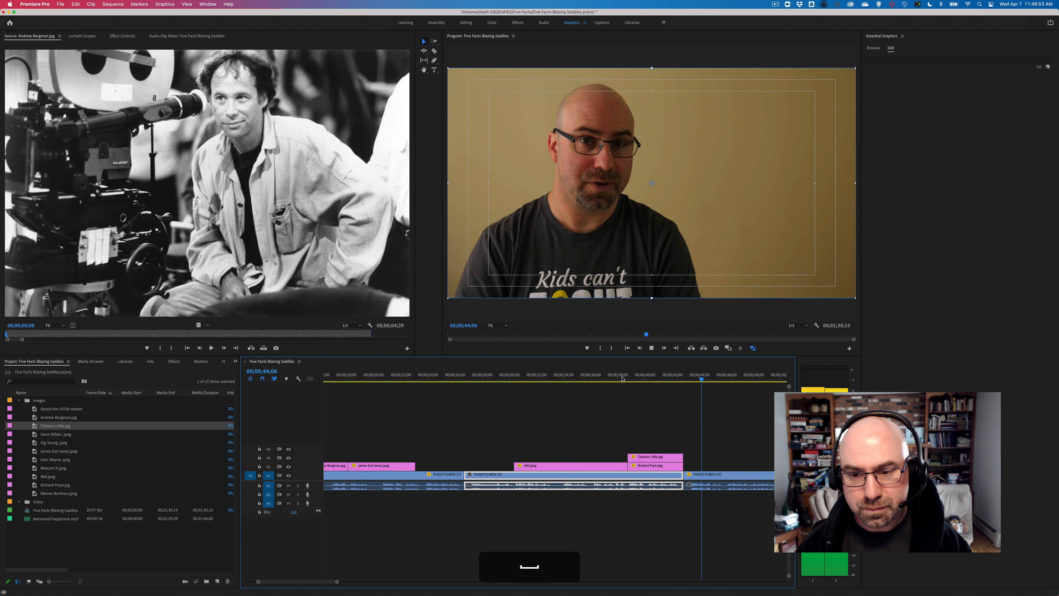
pyautogui.click(679, 374)
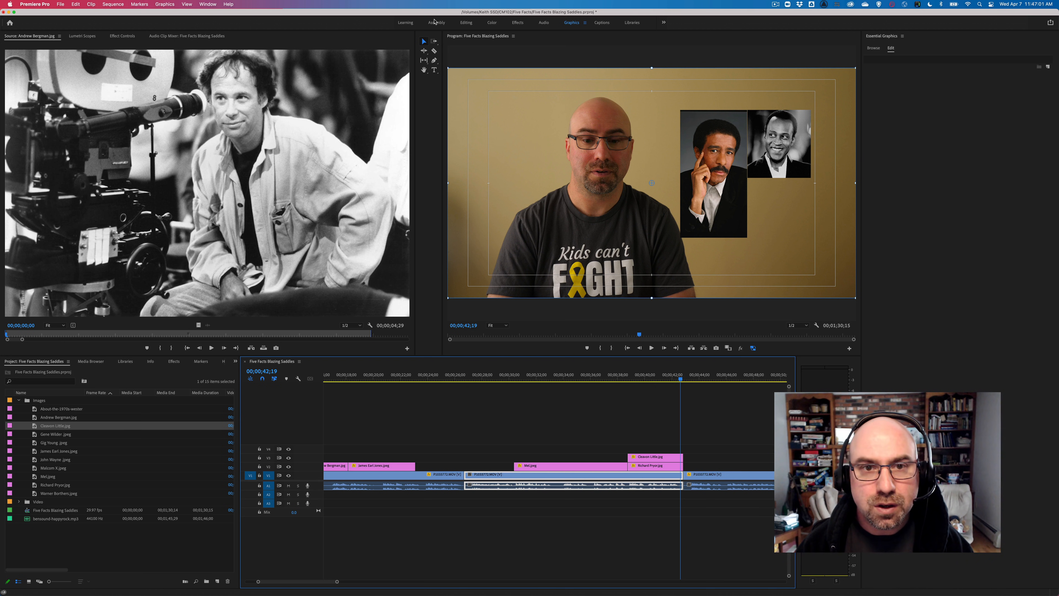
pyautogui.click(460, 24)
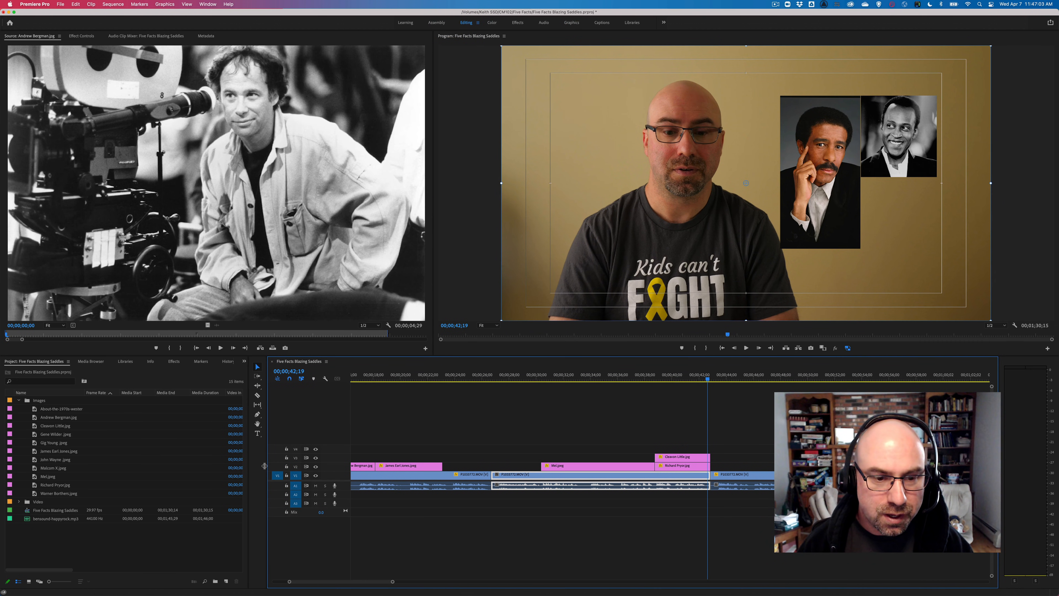
pyautogui.click(257, 386)
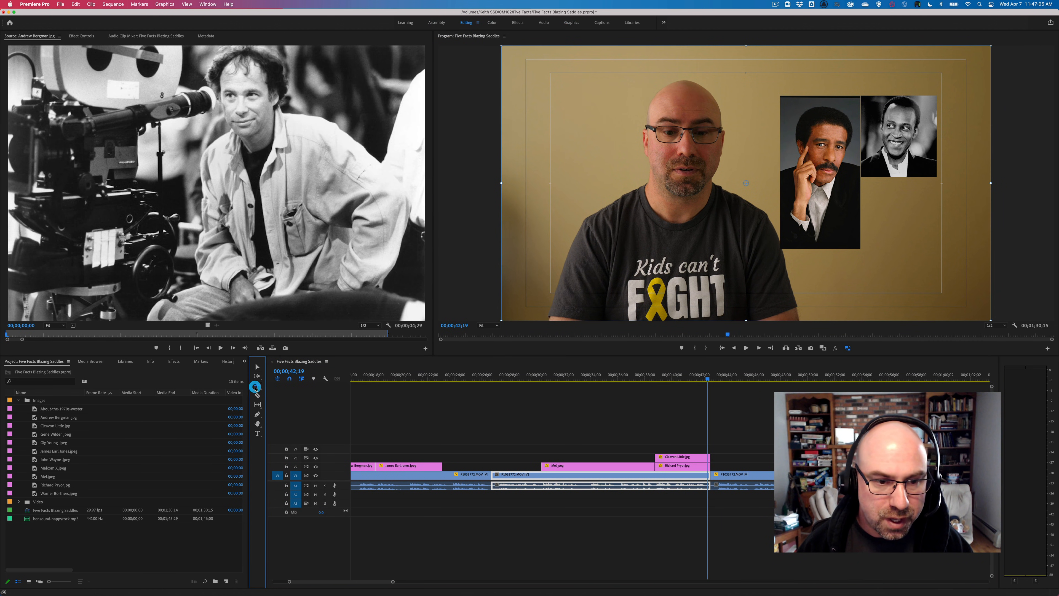
pyautogui.moveTo(708, 474); pyautogui.dragTo(707, 458)
pyautogui.press('v')
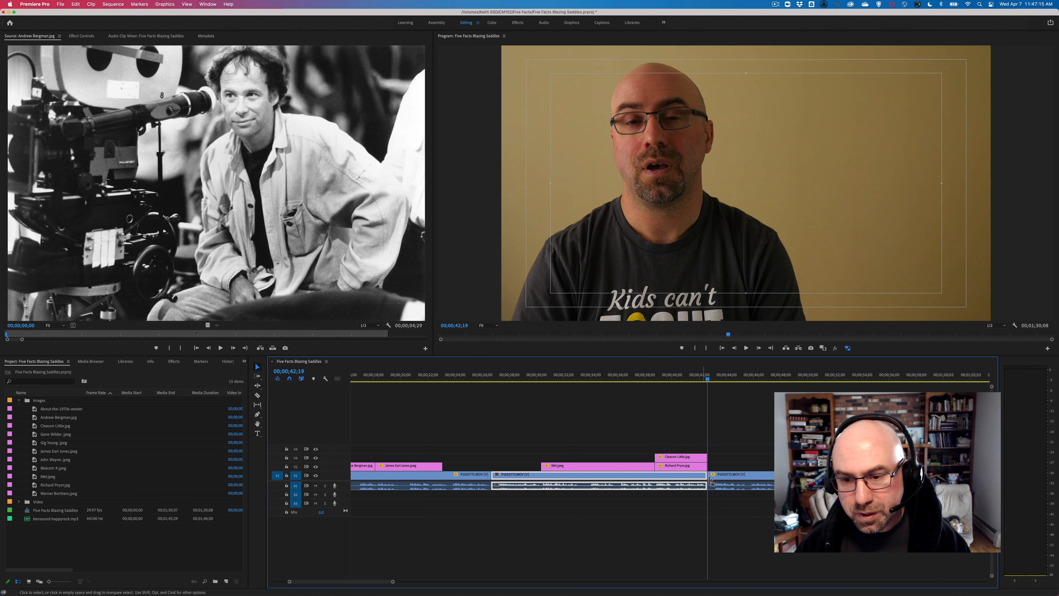
# Play back the tightened cut and the footage that follows it to check the timing.
pyautogui.hotkey('shift', 'Left')
pyautogui.press('space')
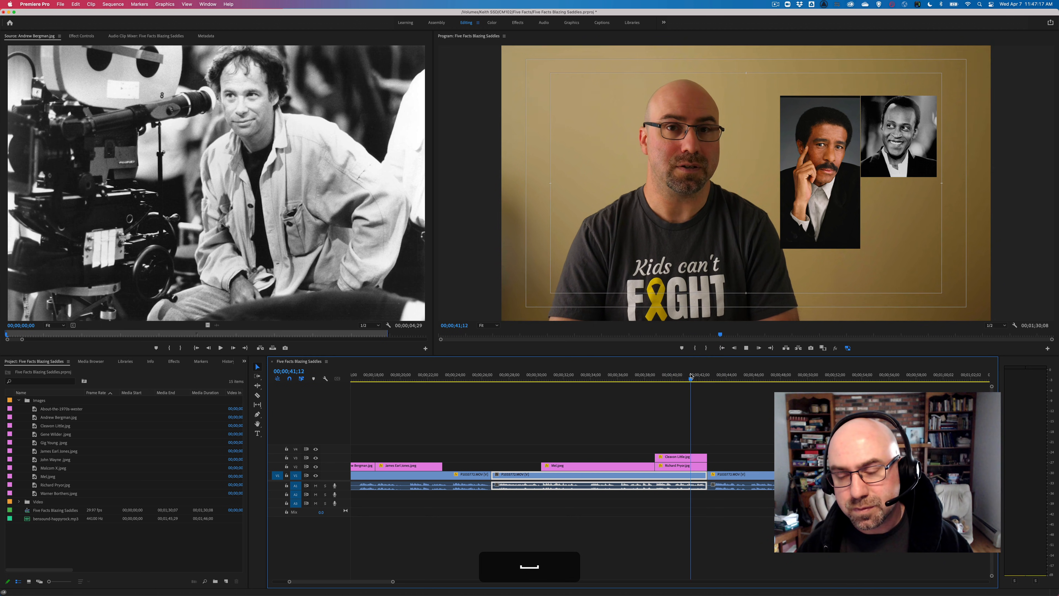
pyautogui.press('space')
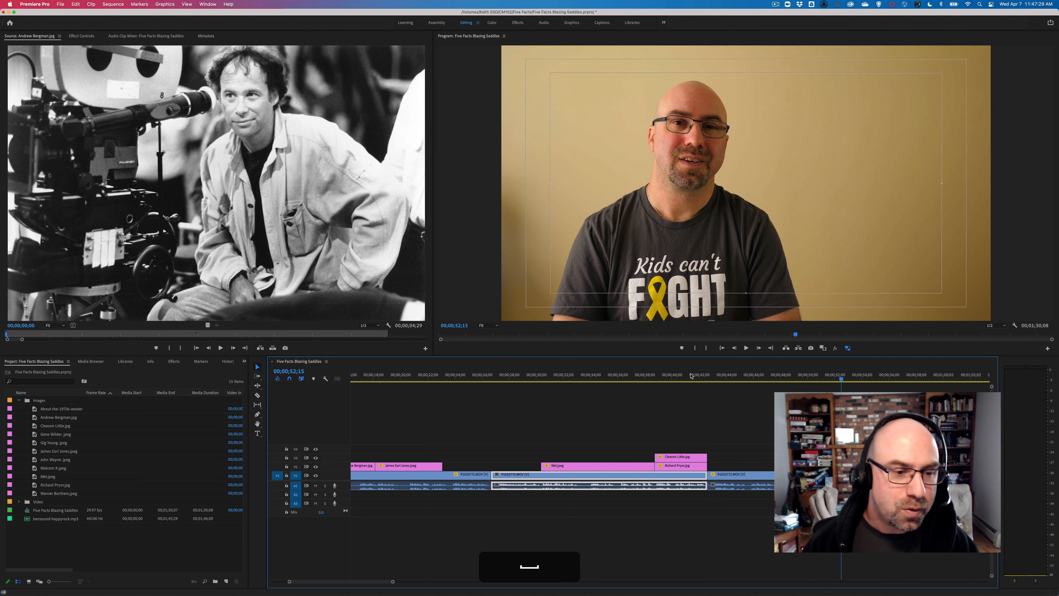
# Place john-wayne.jpeg on track V2 right after the Richard Pryor clip and extend its end to about 00;00;52;15.
pyautogui.click(748, 374)
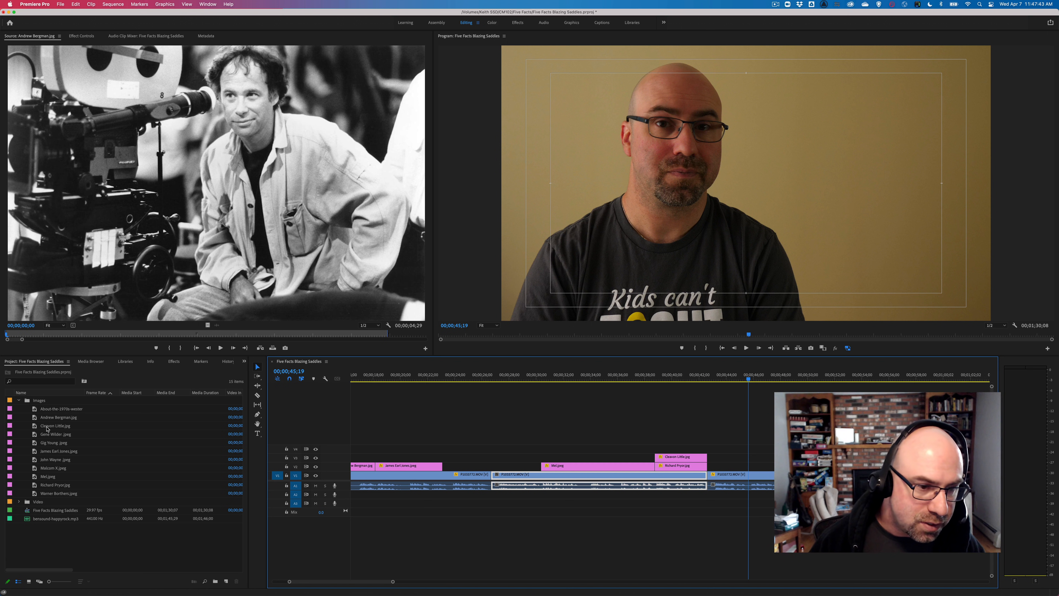
pyautogui.moveTo(49, 459); pyautogui.dragTo(713, 467)
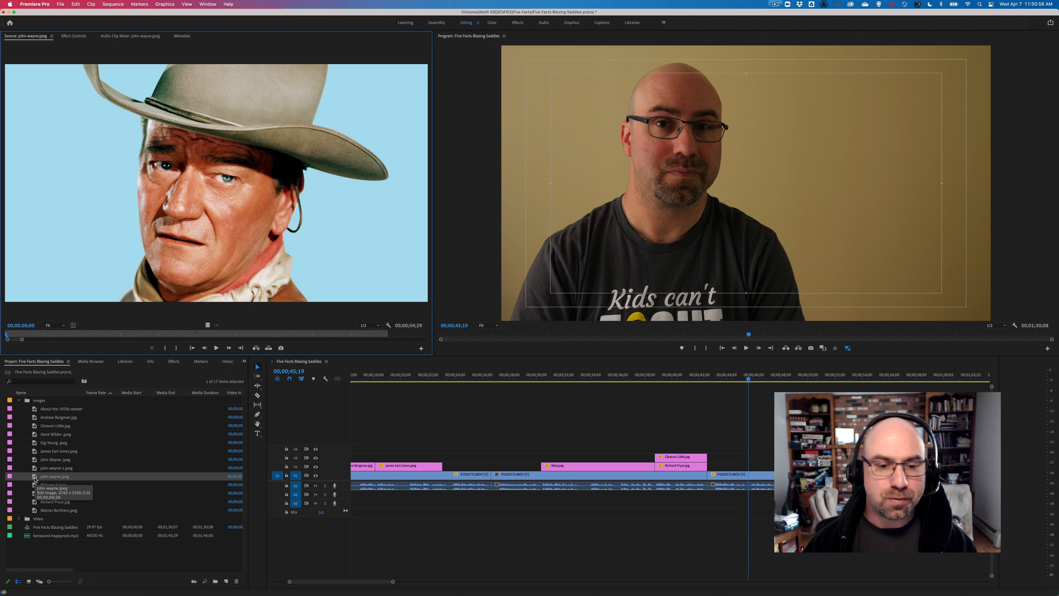
pyautogui.moveTo(34, 479); pyautogui.dragTo(711, 465)
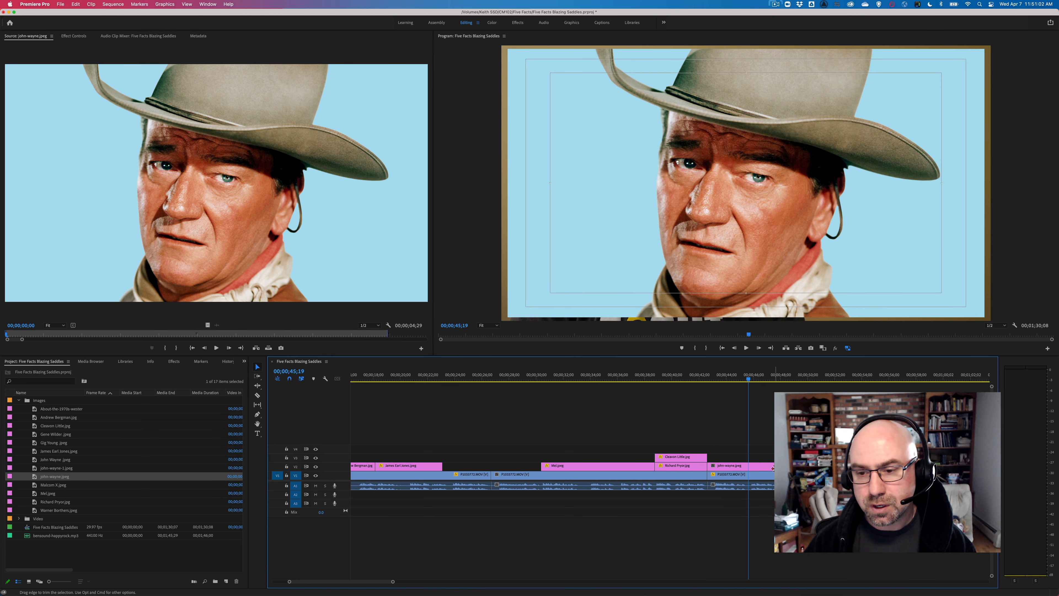
pyautogui.moveTo(771, 467); pyautogui.dragTo(841, 467)
pyautogui.moveTo(767, 441); pyautogui.dragTo(767, 442)
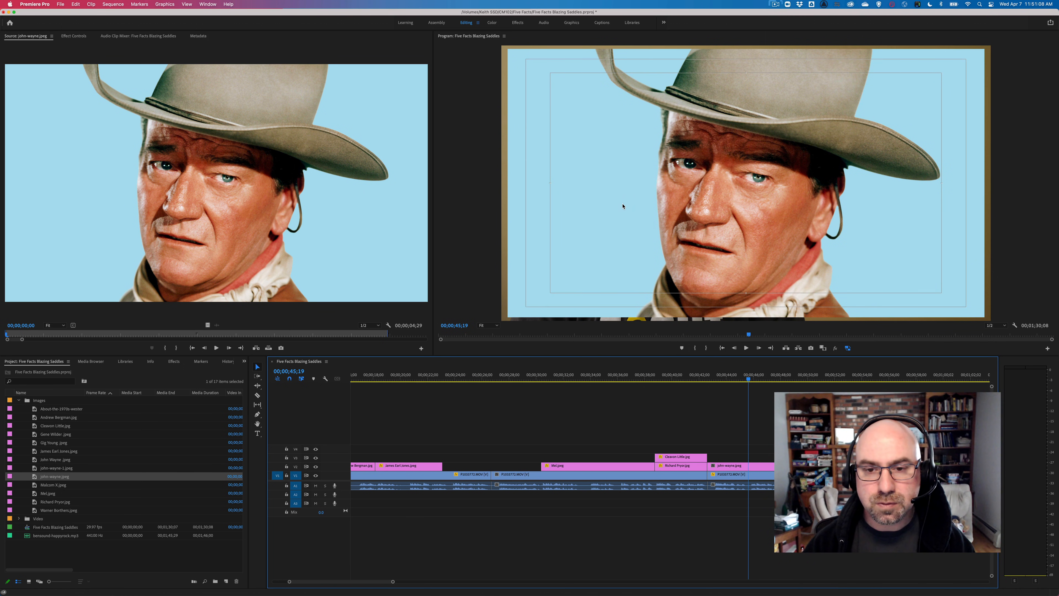
# Enlarge the John Wayne photo to fill the whole video frame and play back the transition into it.
pyautogui.click(620, 200)
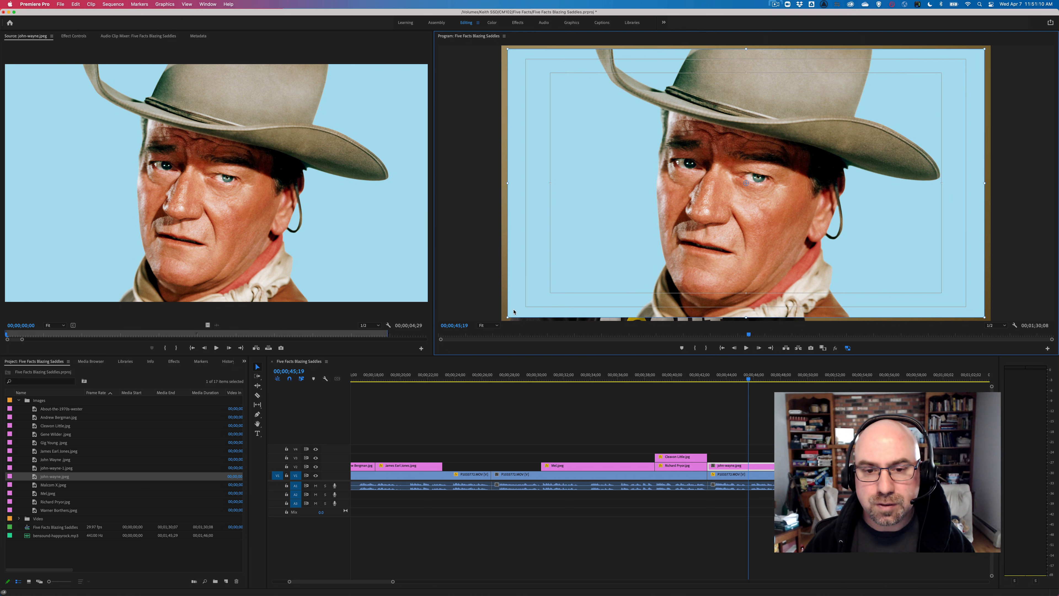
pyautogui.moveTo(508, 315); pyautogui.dragTo(500, 322)
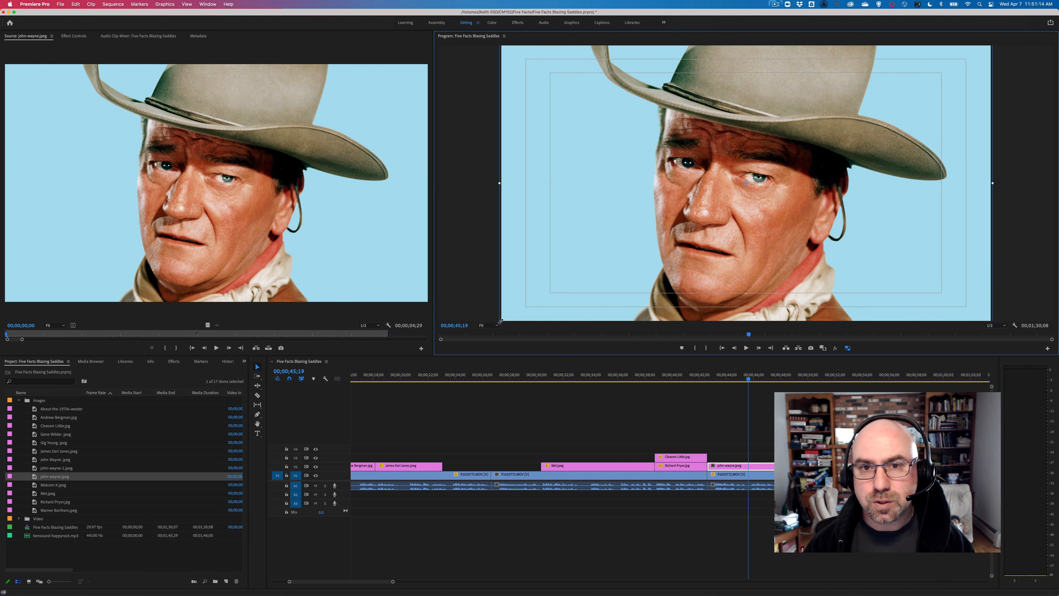
pyautogui.click(731, 409)
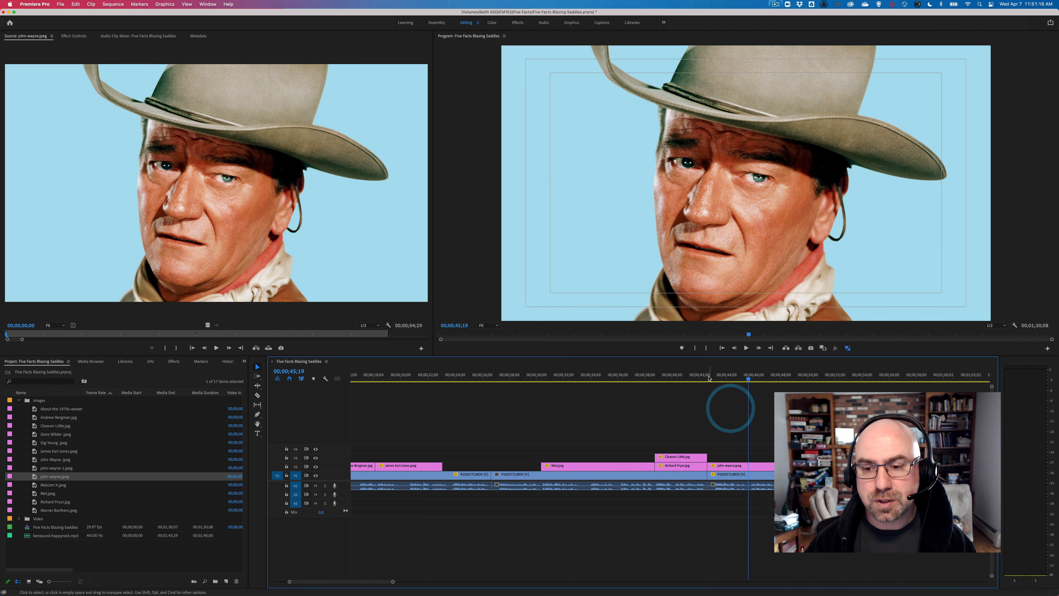
pyautogui.click(701, 376)
pyautogui.press('space')
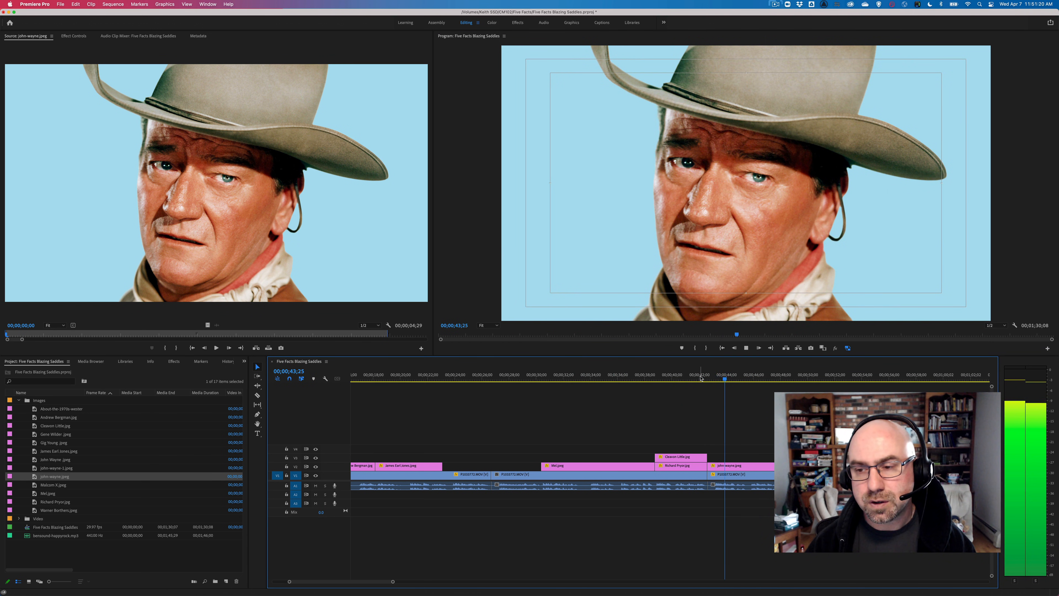
# Save the project and fit the entire sequence into the timeline view.
pyautogui.press('super+s')
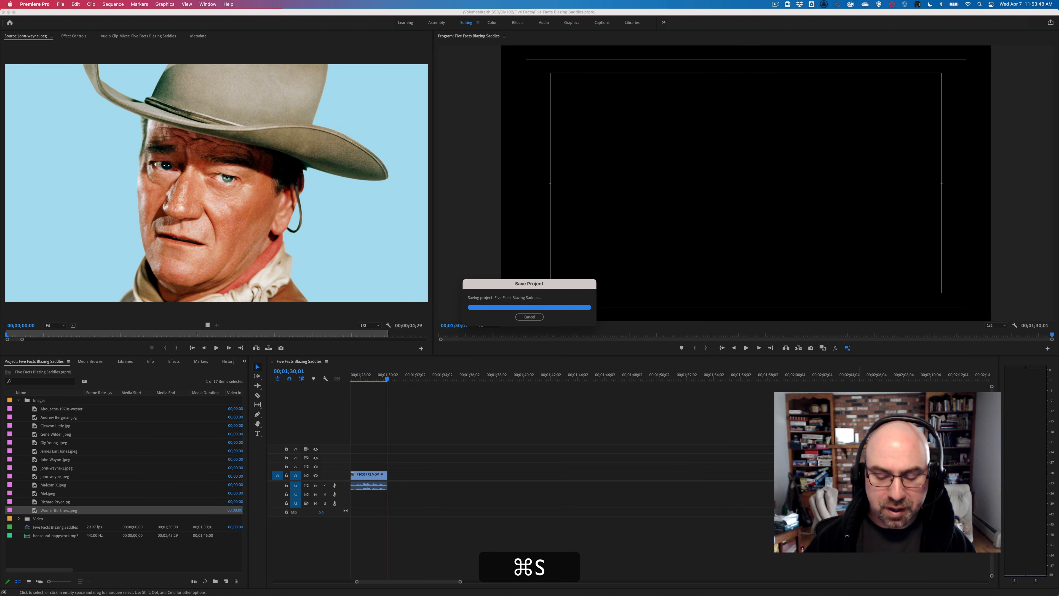
pyautogui.press('\\')
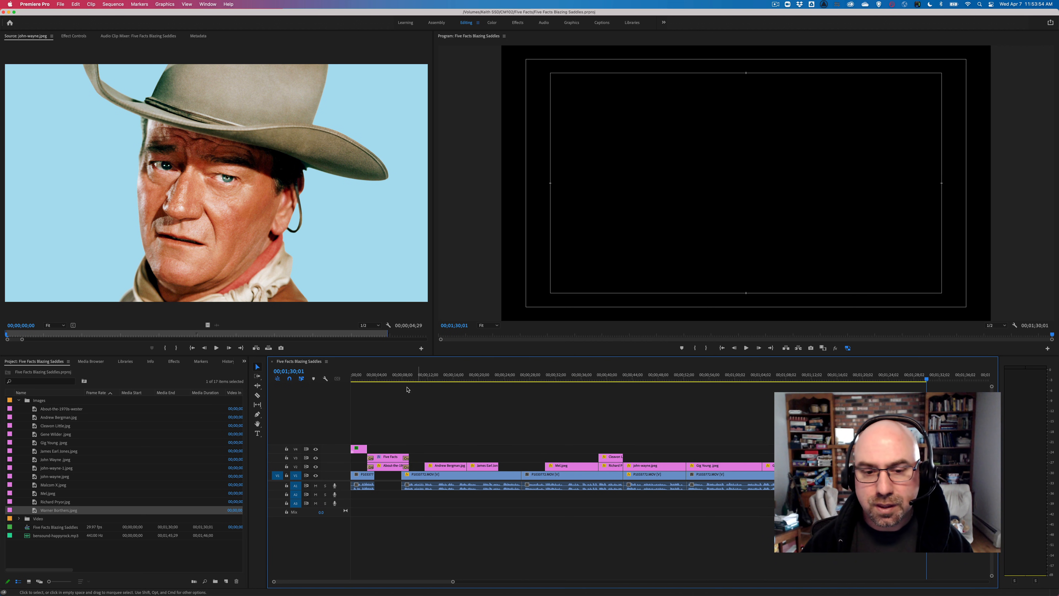
# Switch to Google Chrome and view the video requirements list on the Five Facts Video Project page.
pyautogui.moveTo(539, 584)
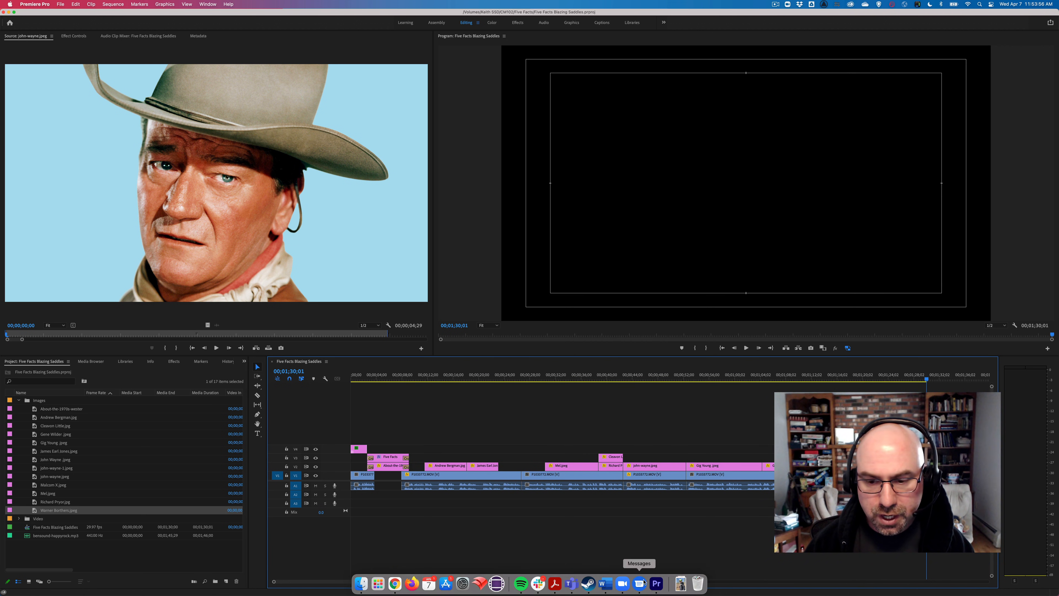
pyautogui.click(394, 585)
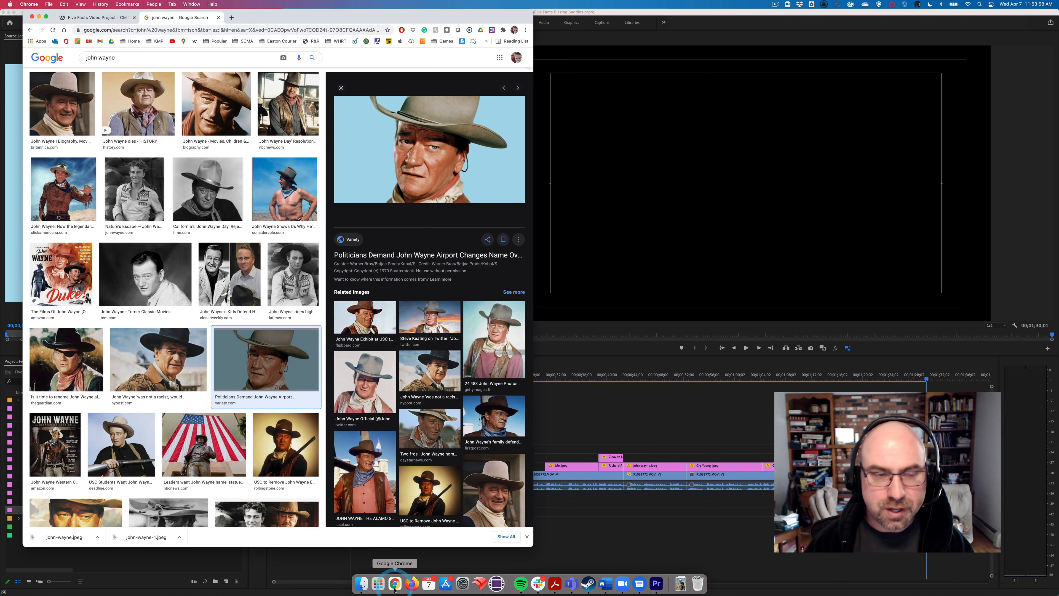
pyautogui.click(85, 17)
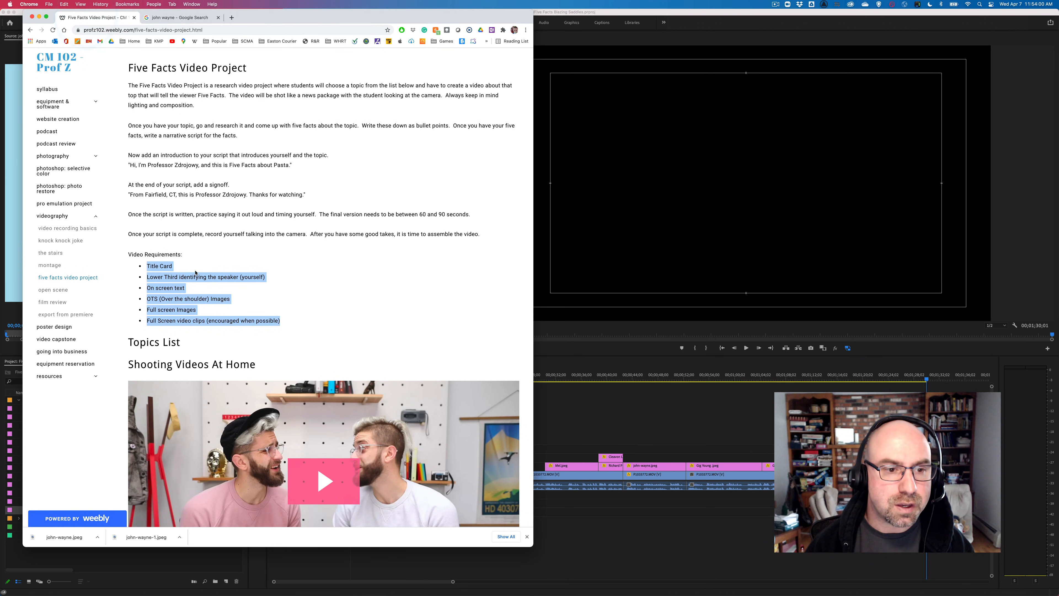
# Switch back to Premiere Pro and place bensound-happyrock.mp3 on audio track A2 at the start of the sequence.
pyautogui.click(186, 272)
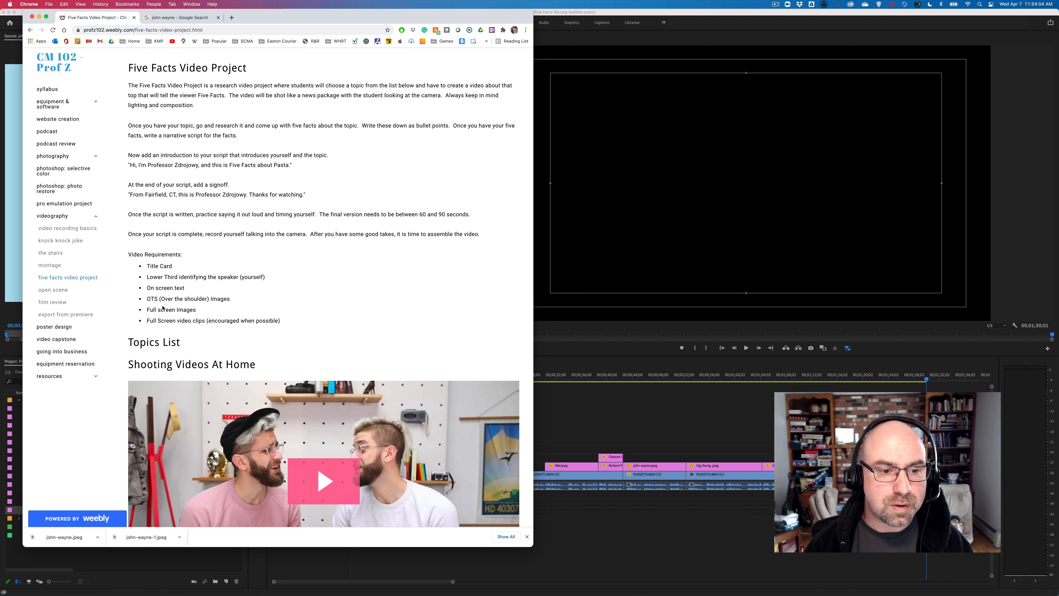
pyautogui.click(555, 403)
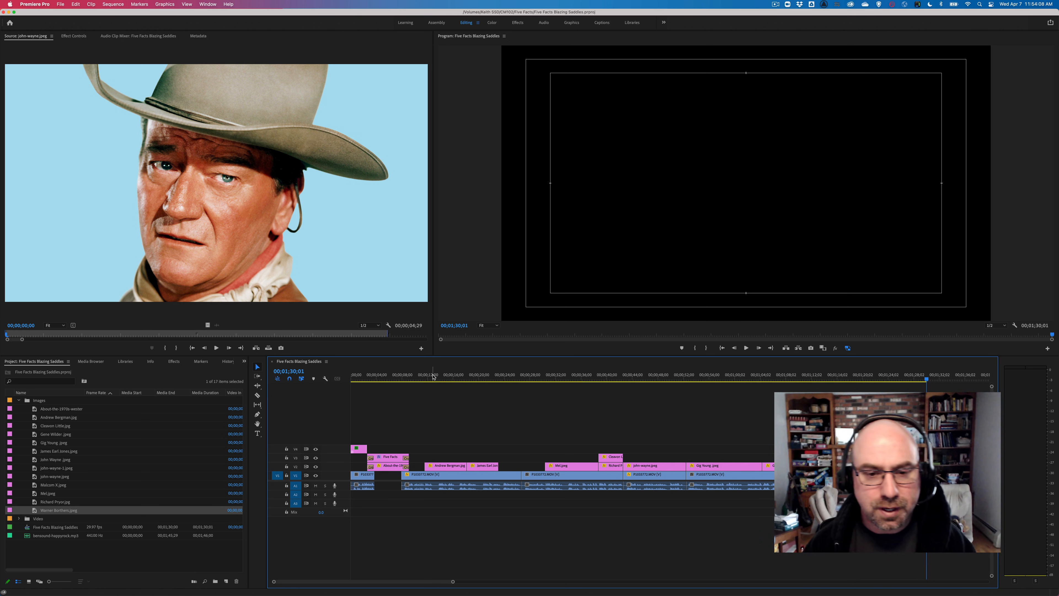
pyautogui.moveTo(437, 375); pyautogui.dragTo(329, 379)
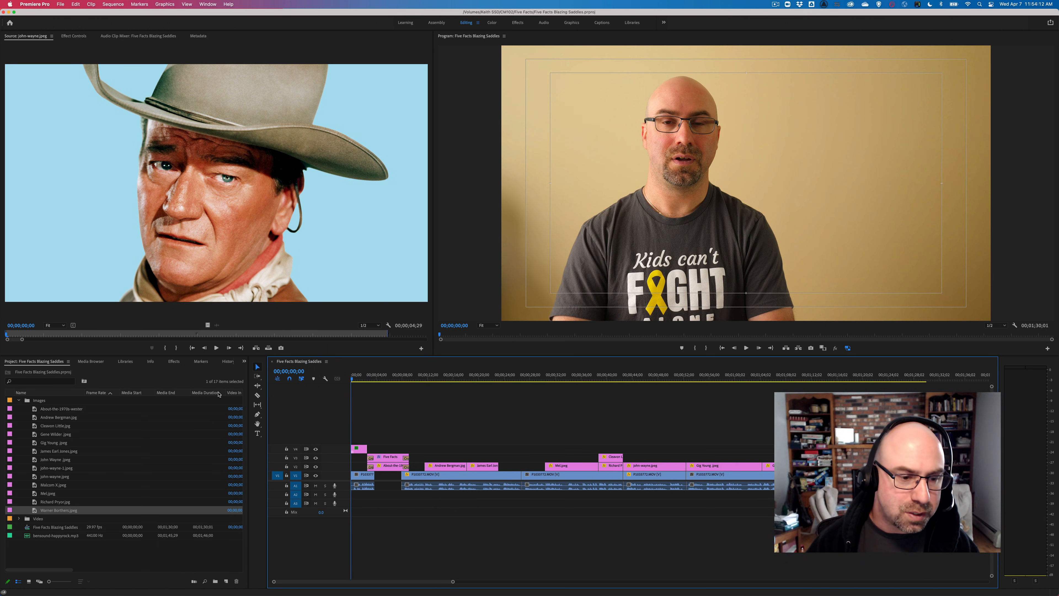
pyautogui.moveTo(27, 538); pyautogui.dragTo(354, 496)
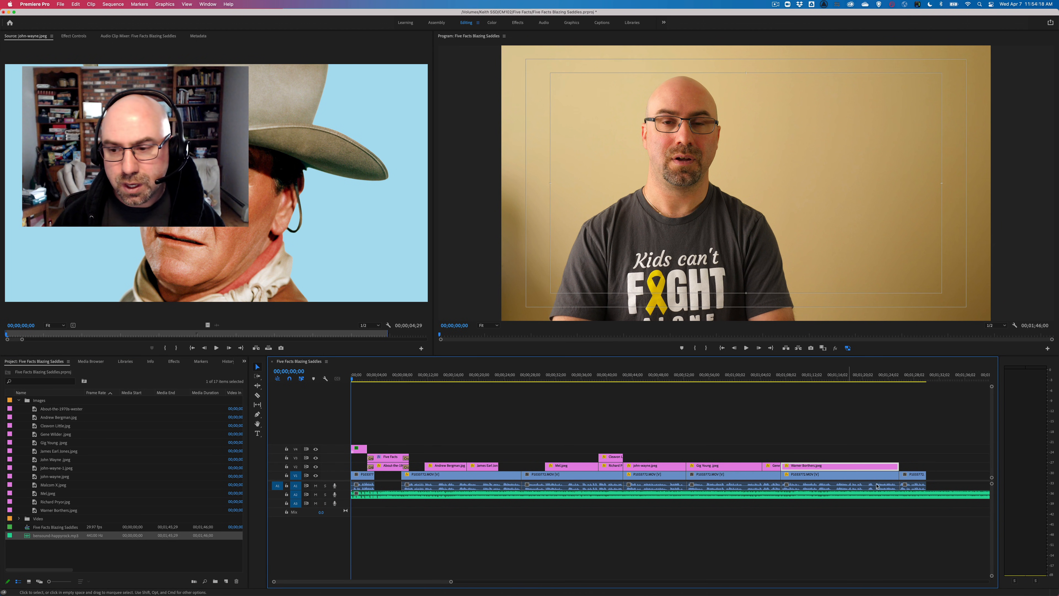
# Shift the music clip on track A2 so that its end lines up with the end of the last video clip.
pyautogui.hscroll(3, 895, 483)
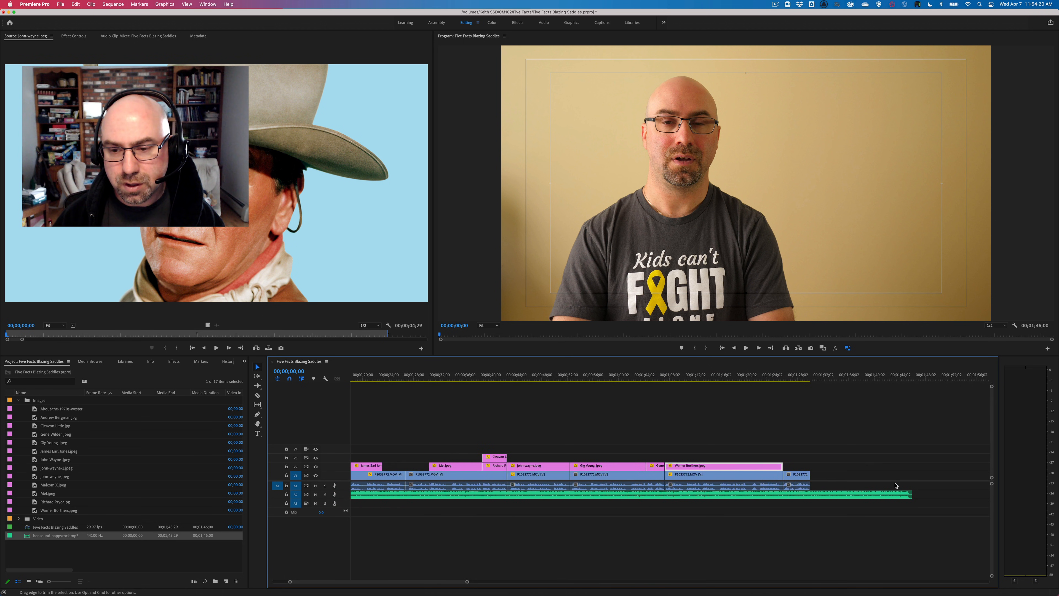
pyautogui.hscroll(3, 898, 486)
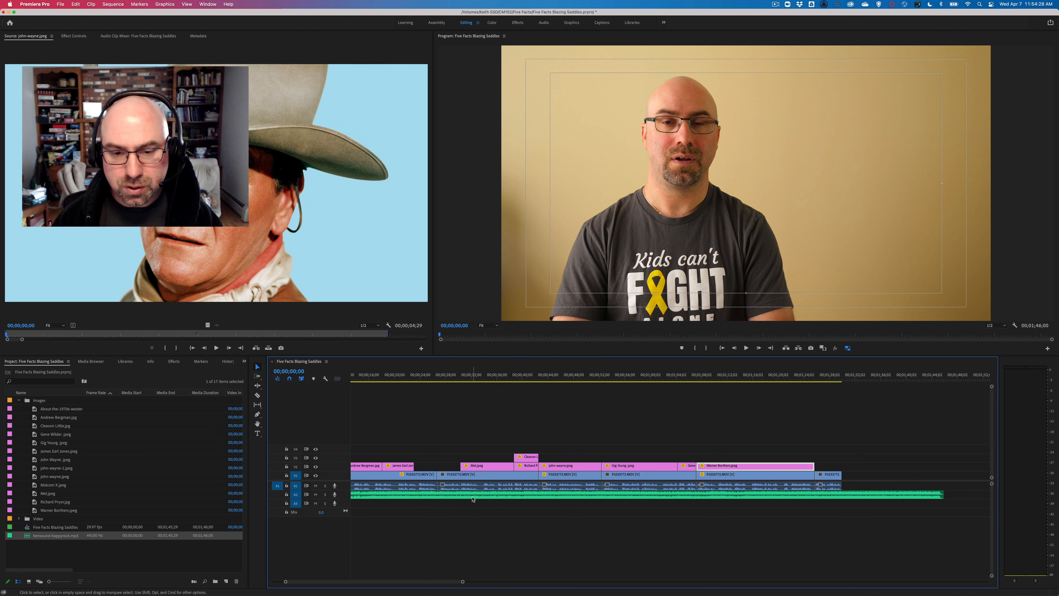
pyautogui.moveTo(473, 499); pyautogui.dragTo(630, 496)
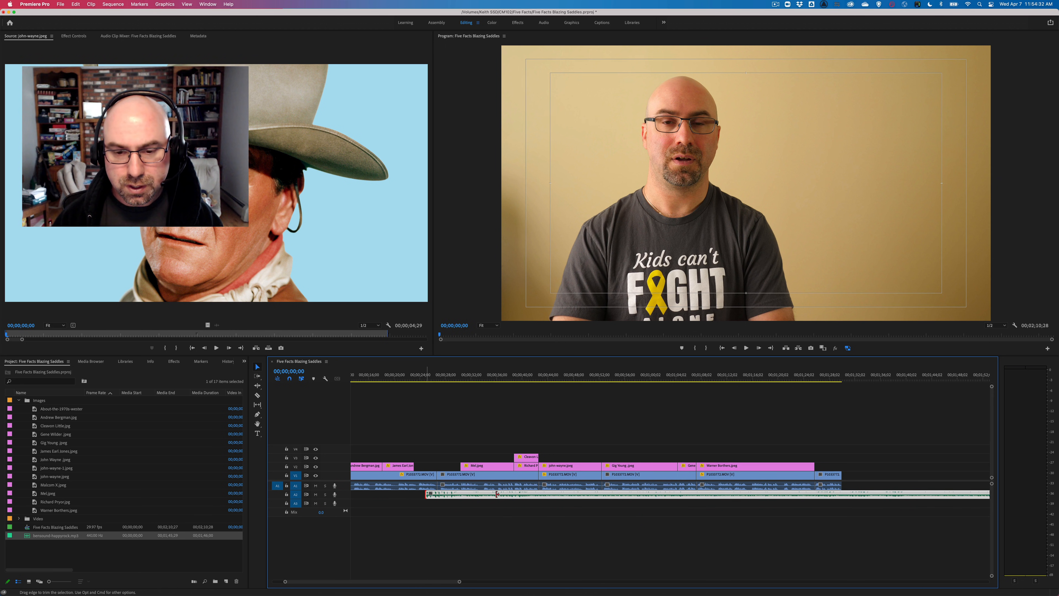
pyautogui.moveTo(497, 494); pyautogui.dragTo(379, 496)
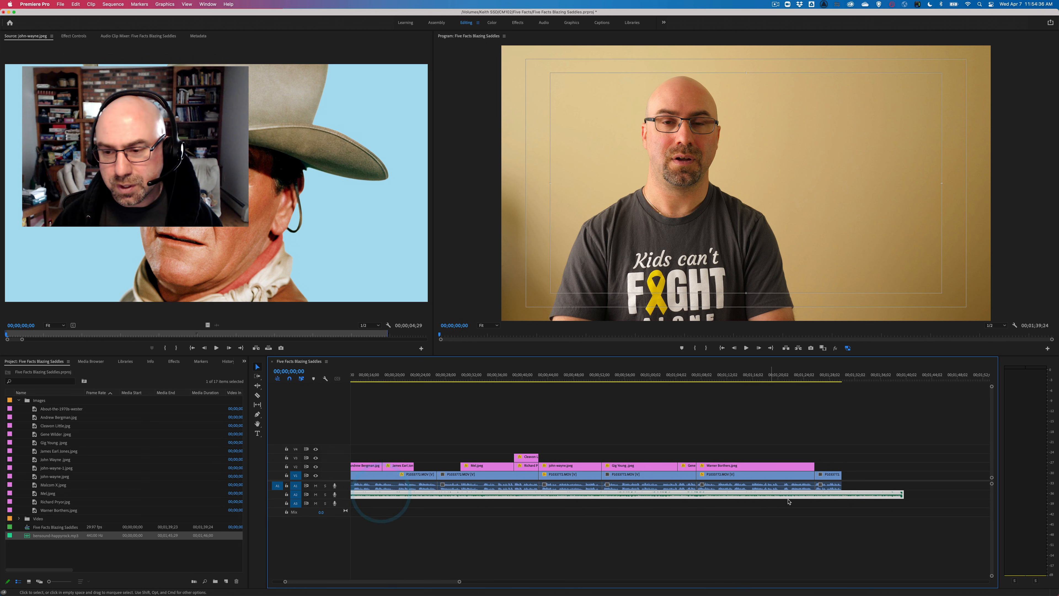
pyautogui.moveTo(831, 497); pyautogui.dragTo(776, 499)
pyautogui.press('Home')
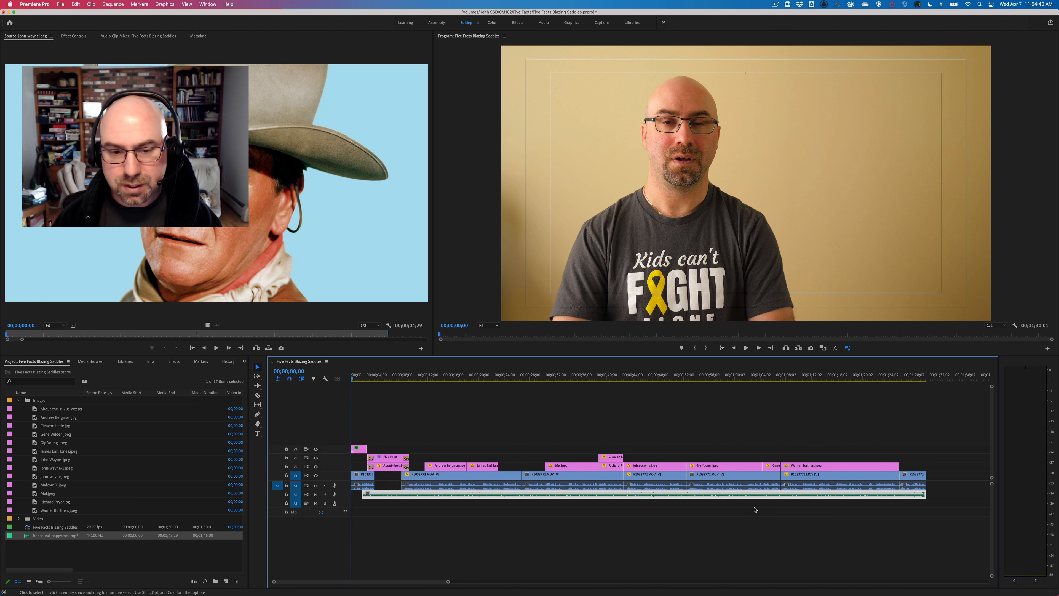
# Extend the music clip's start back to the beginning of the sequence and apply the default audio transition there.
pyautogui.moveTo(362, 494)
pyautogui.mouseDown()
pyautogui.moveTo(344, 494)
pyautogui.moveTo(353, 495)
pyautogui.mouseUp()
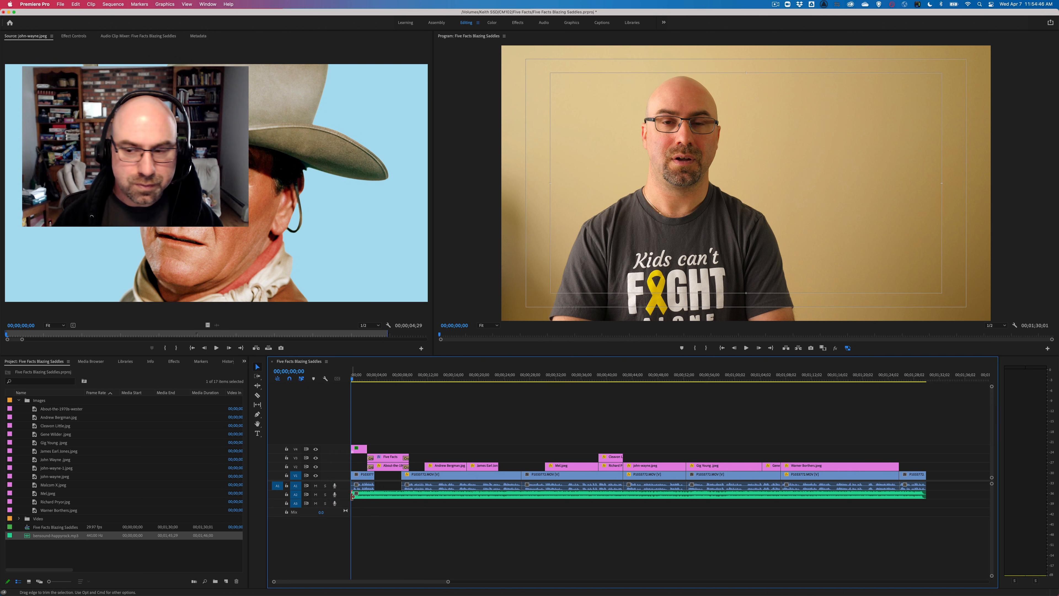
pyautogui.hotkey('shift', 'd')
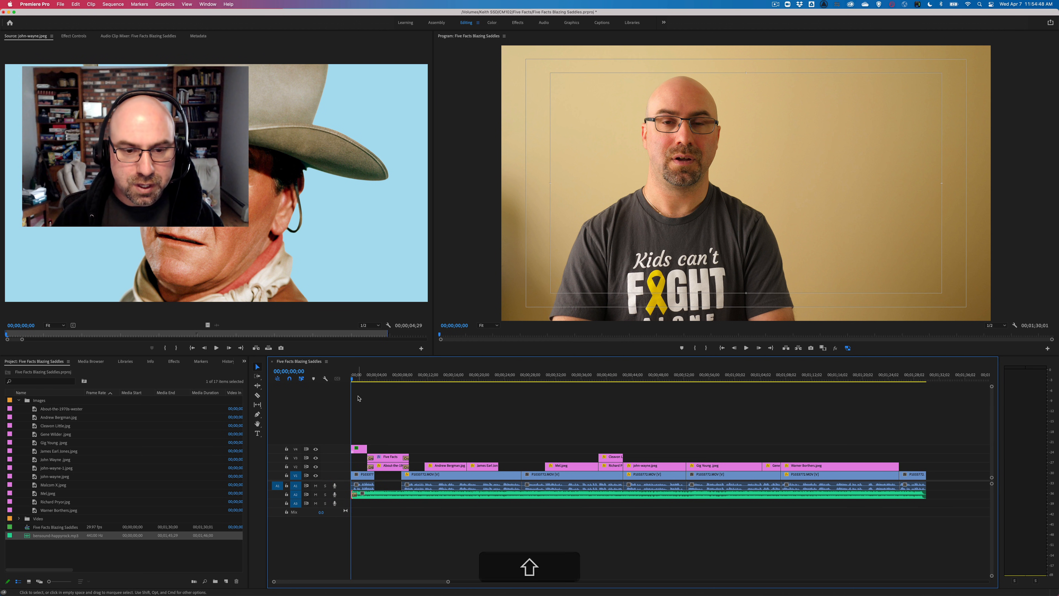
pyautogui.moveTo(340, 499); pyautogui.dragTo(339, 505)
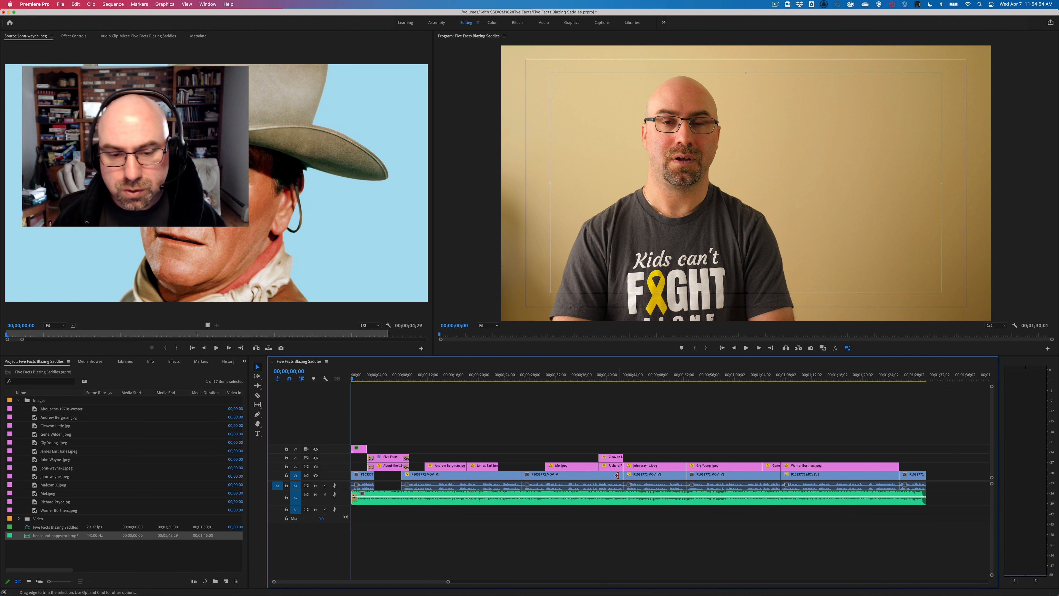
pyautogui.click(369, 489)
pyautogui.keyDown('shift'); pyautogui.click(906, 486); pyautogui.keyUp('shift')
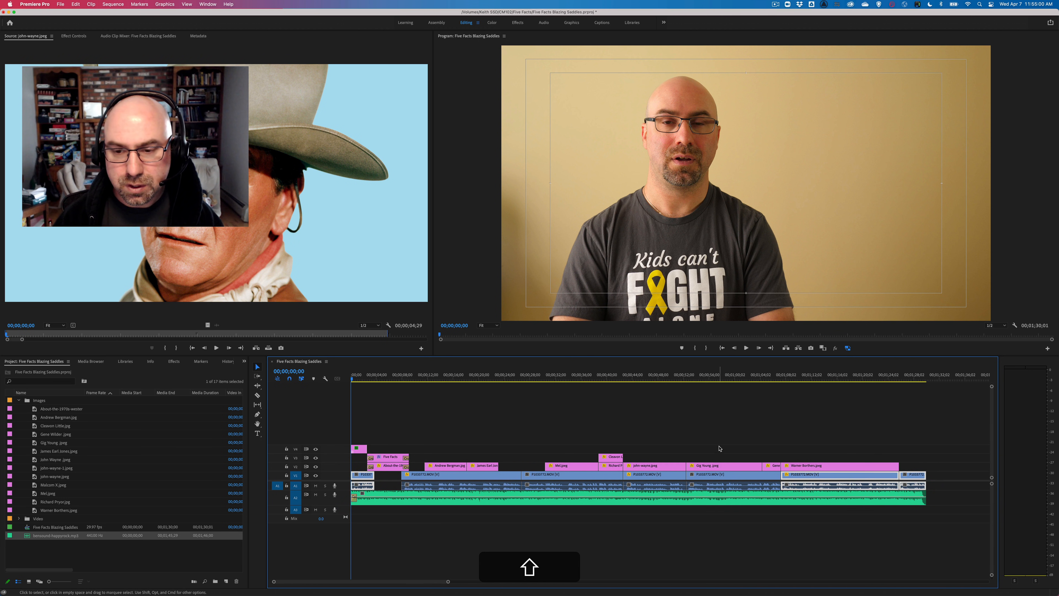
pyautogui.click(731, 449)
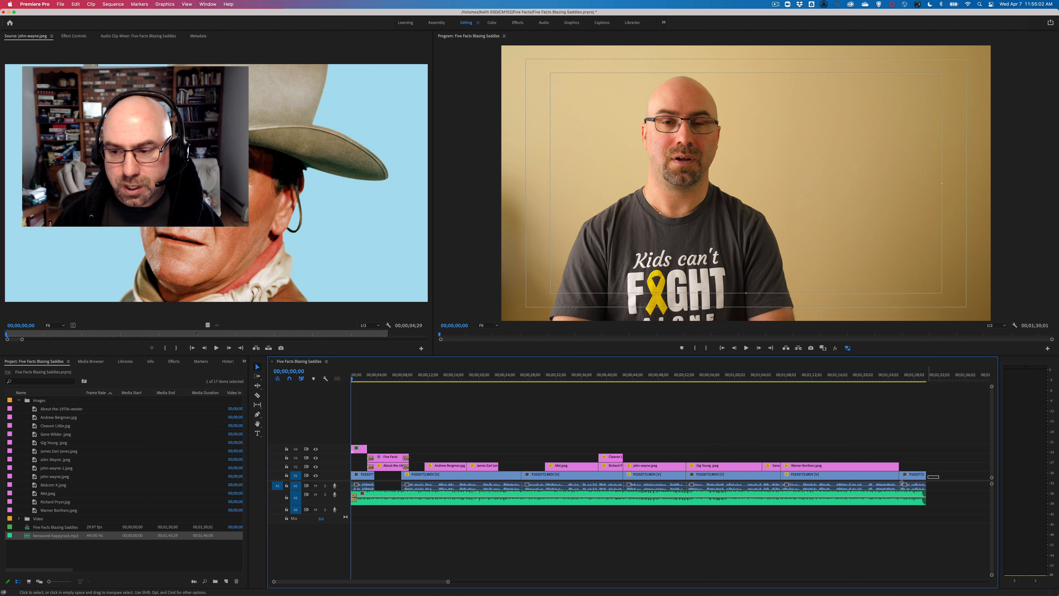
# Select all narration clips on V1 and A1 and normalize their maximum audio peak to -3 dB.
pyautogui.moveTo(929, 478); pyautogui.dragTo(392, 489)
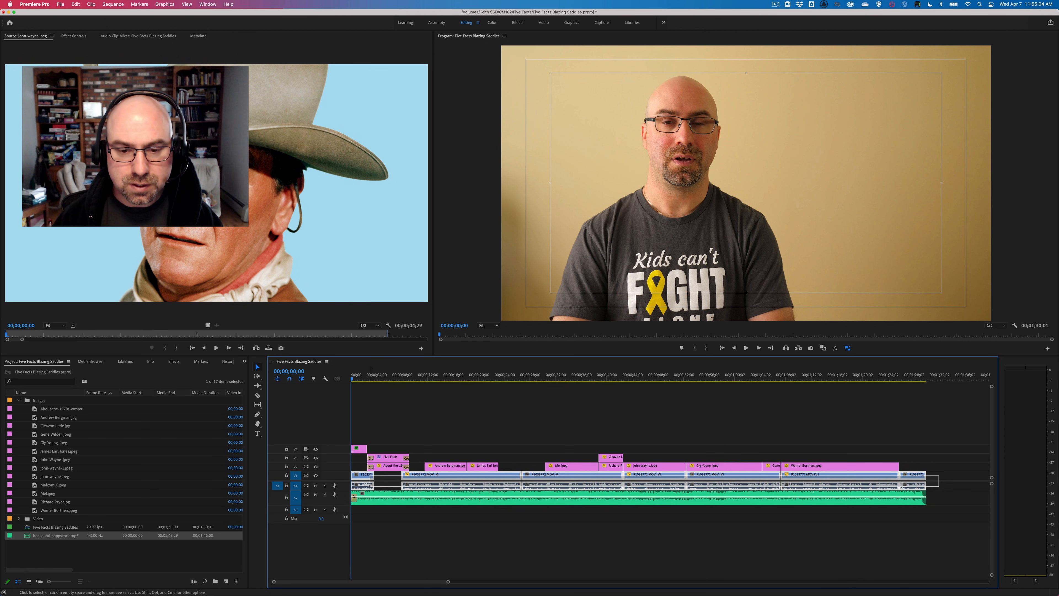
pyautogui.rightClick(416, 491)
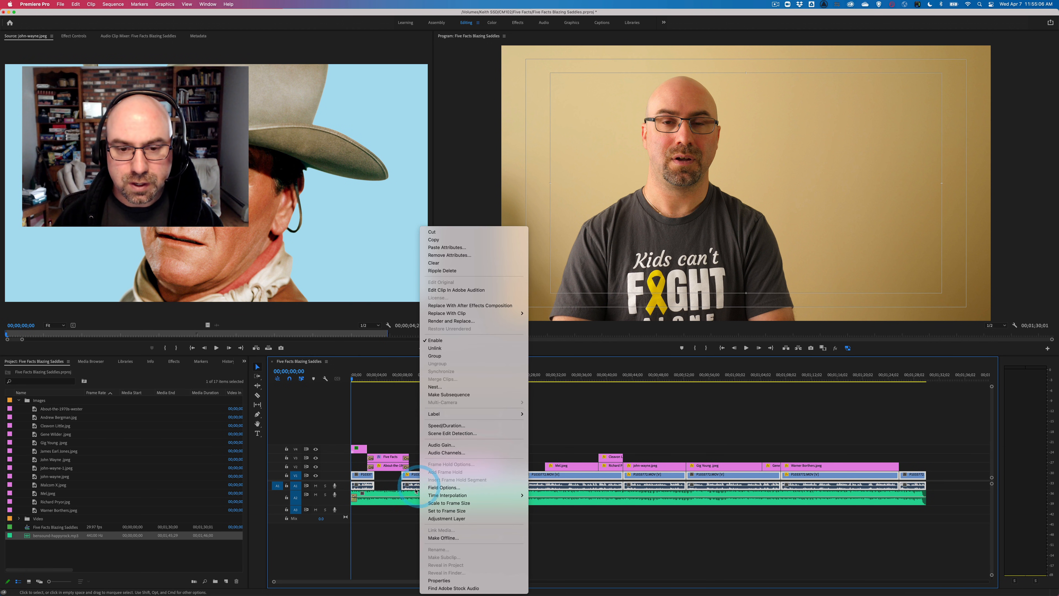
pyautogui.click(441, 445)
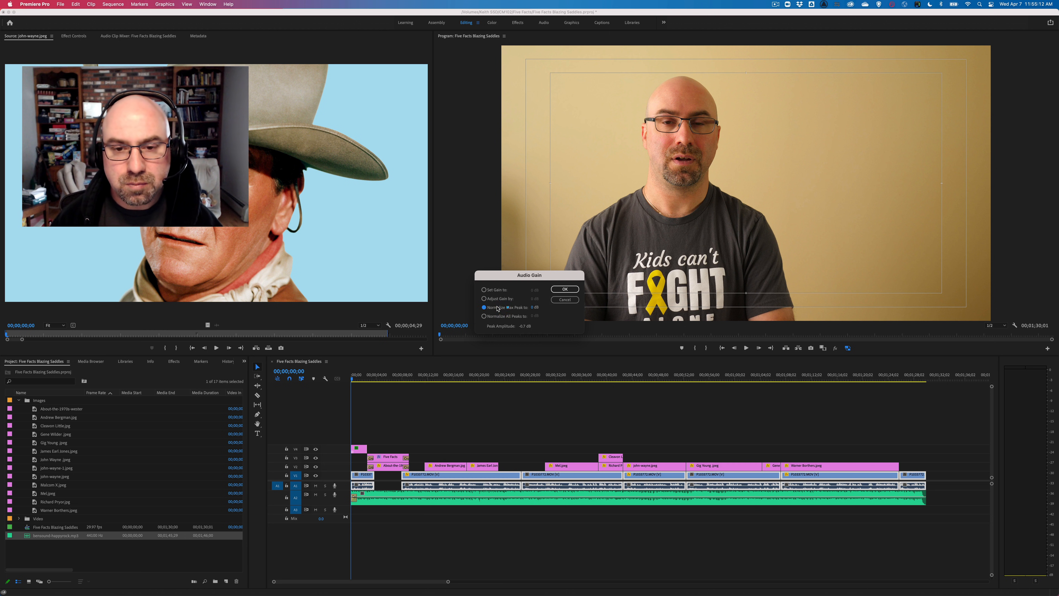
pyautogui.click(497, 308)
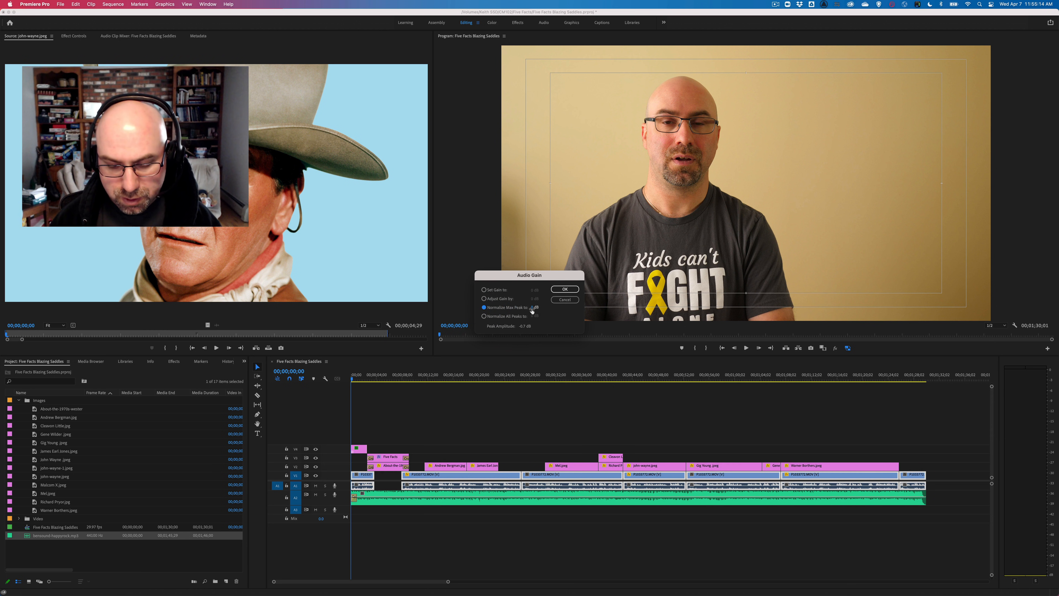
pyautogui.write('3')
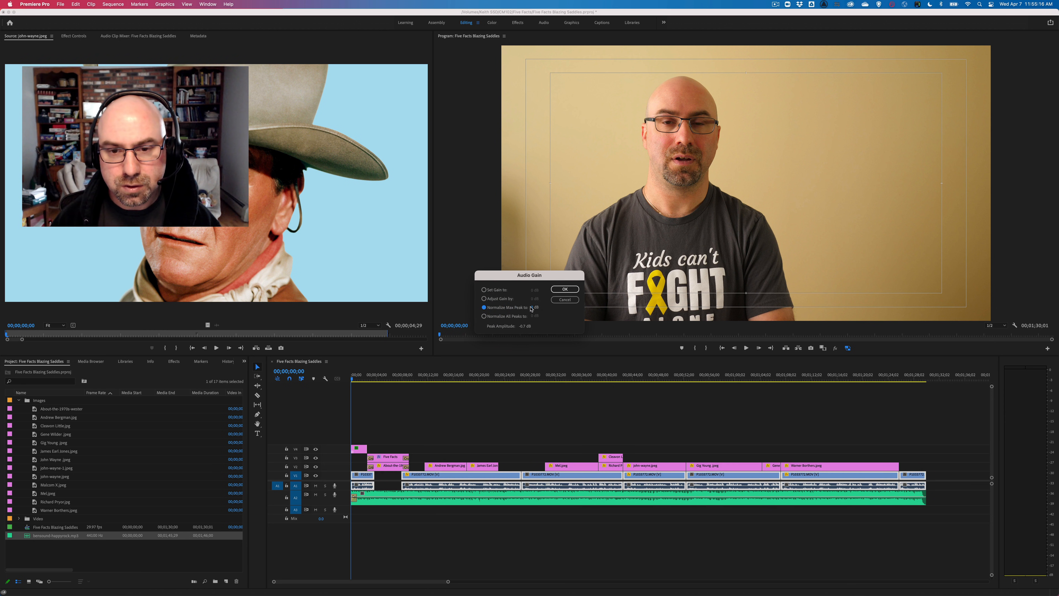
pyautogui.click(533, 308)
pyautogui.write('-3')
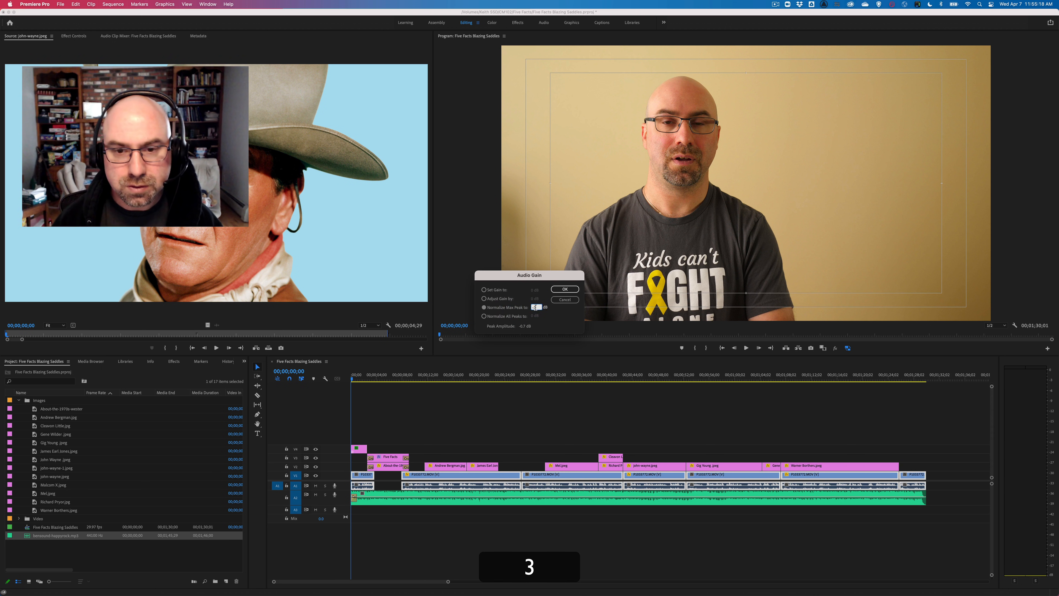
pyautogui.click(565, 290)
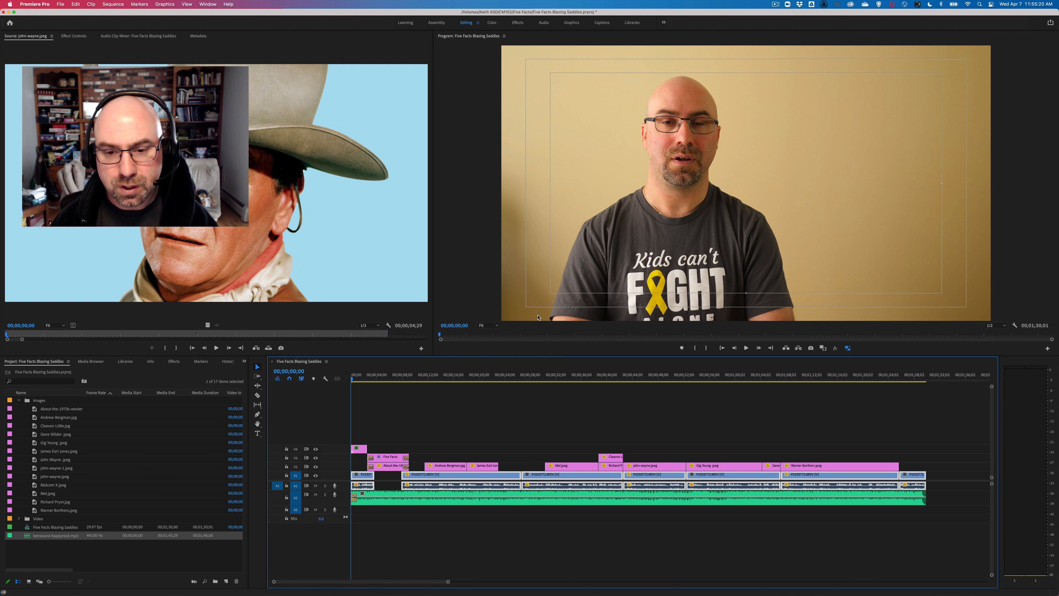
pyautogui.click(493, 435)
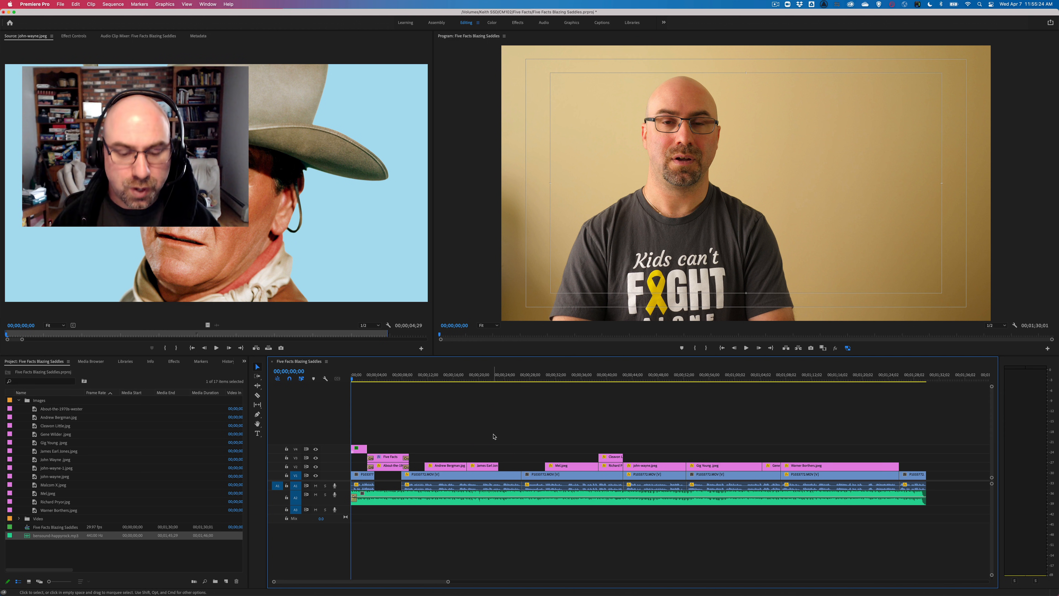
# Play the opening seconds of the sequence to check the music level against the narration.
pyautogui.press('super+equal')
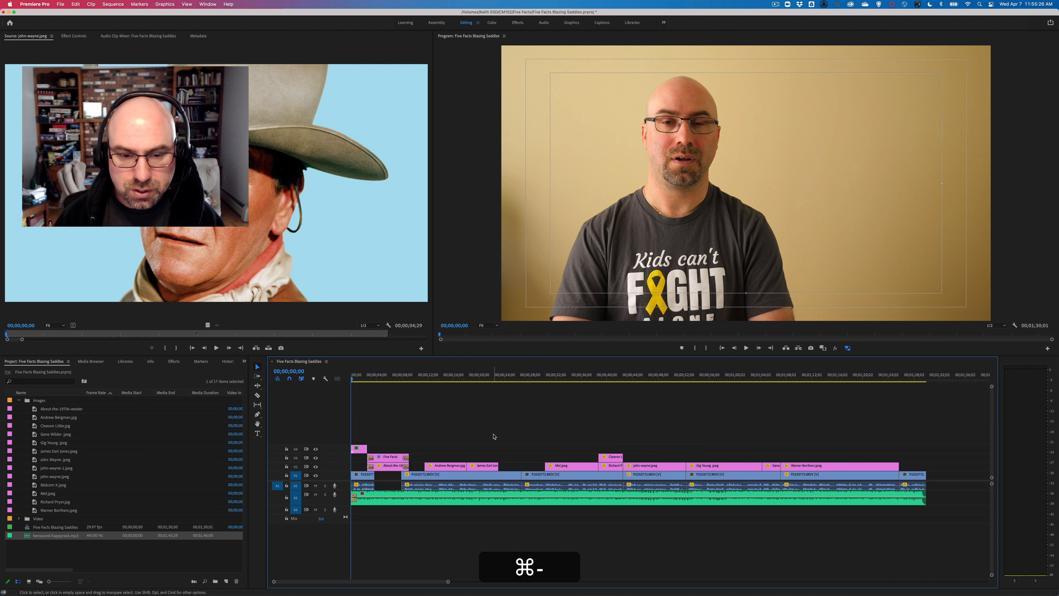
pyautogui.press('super+equal')
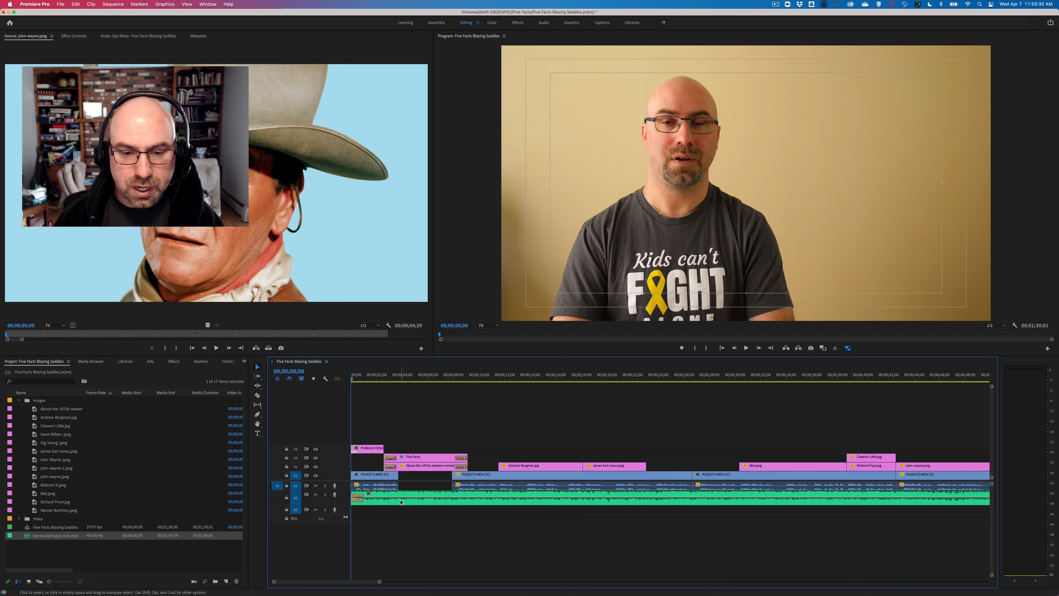
pyautogui.click(359, 378)
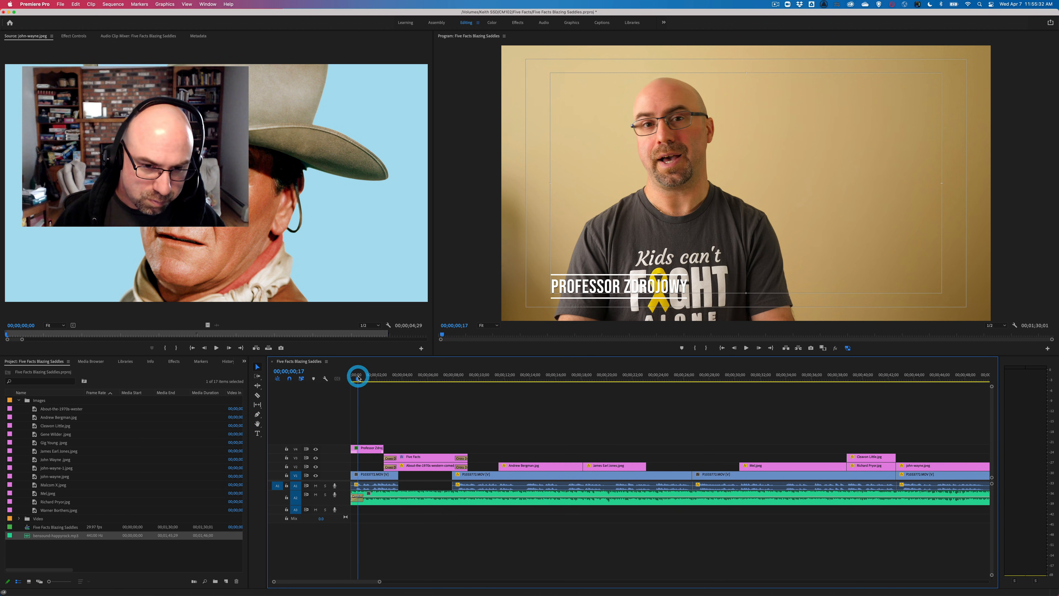
pyautogui.press('space')
pyautogui.press('space')
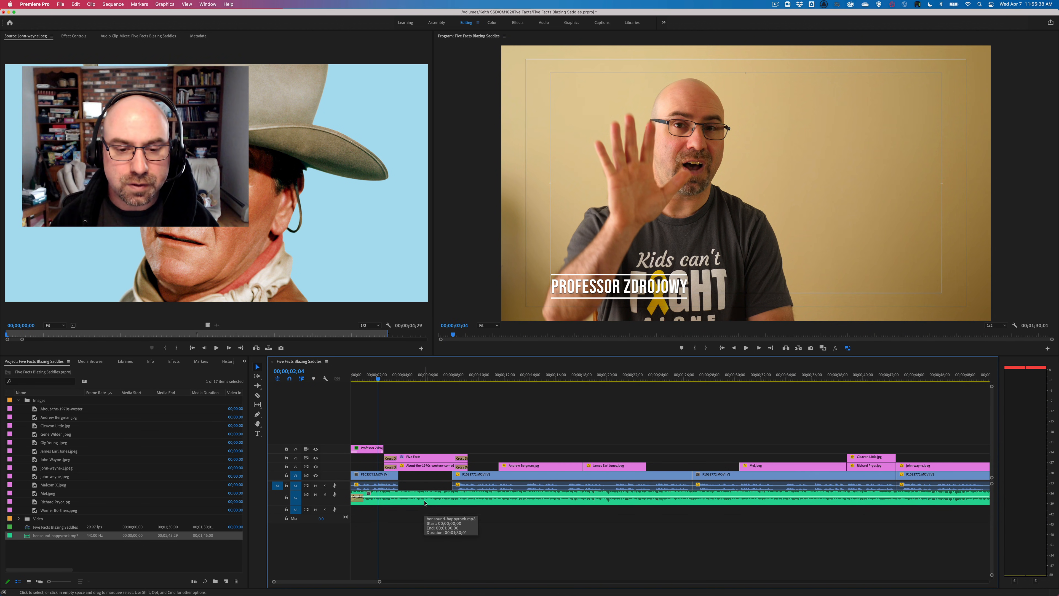
pyautogui.rightClick(430, 501)
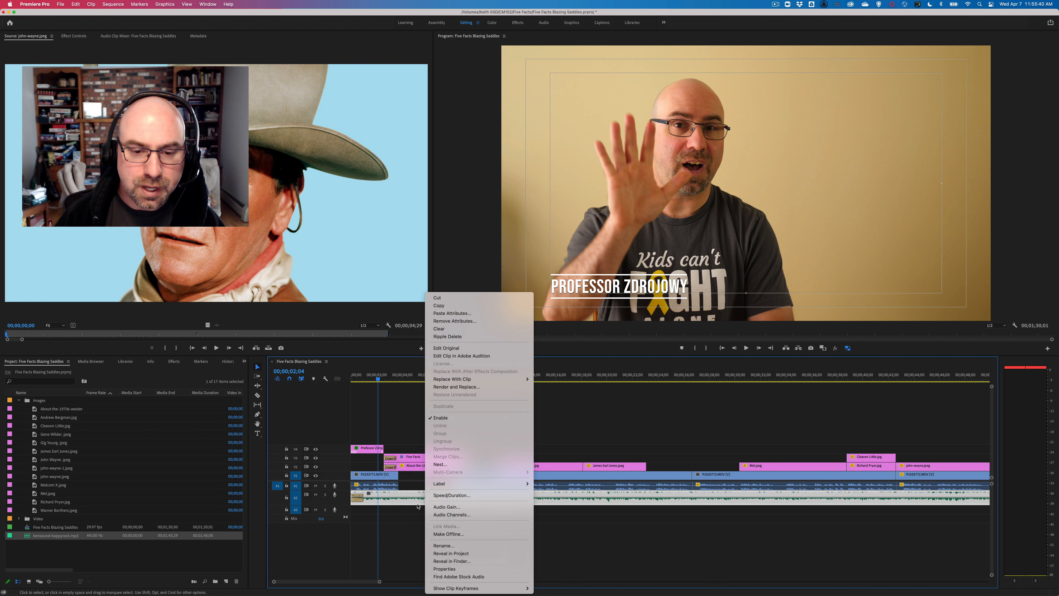
pyautogui.click(415, 514)
pyautogui.click(408, 516)
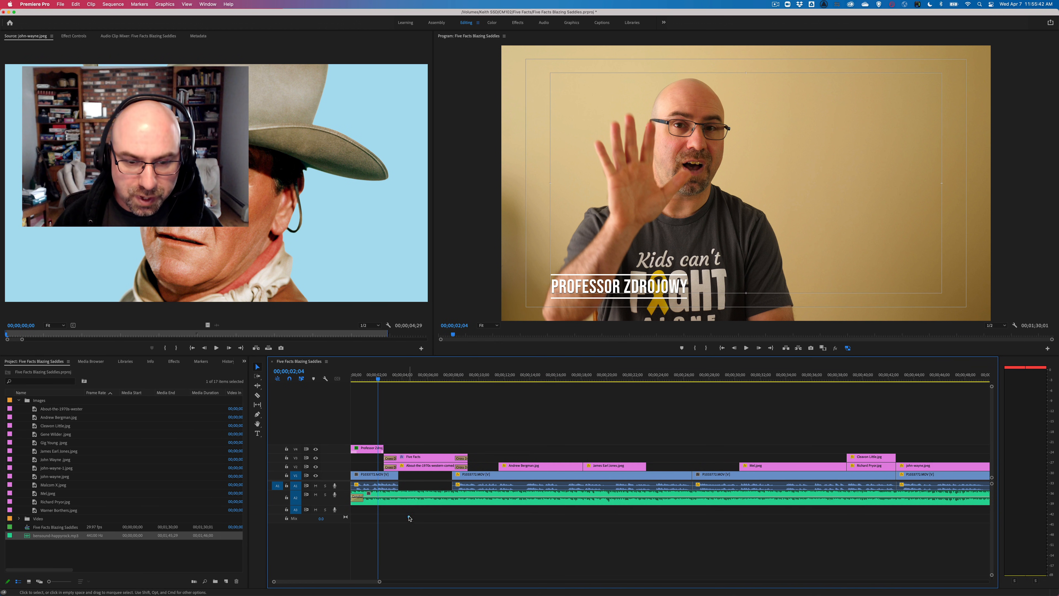
# Lower the volume of the music clip on track A2 by setting its audio gain to a negative value.
pyautogui.rightClick(417, 504)
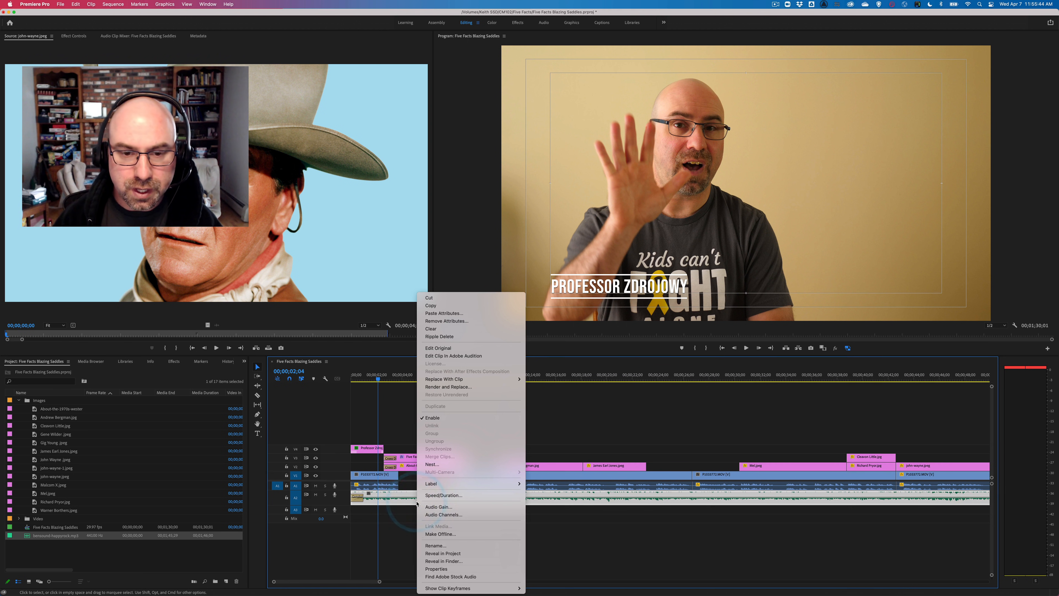
pyautogui.click(442, 506)
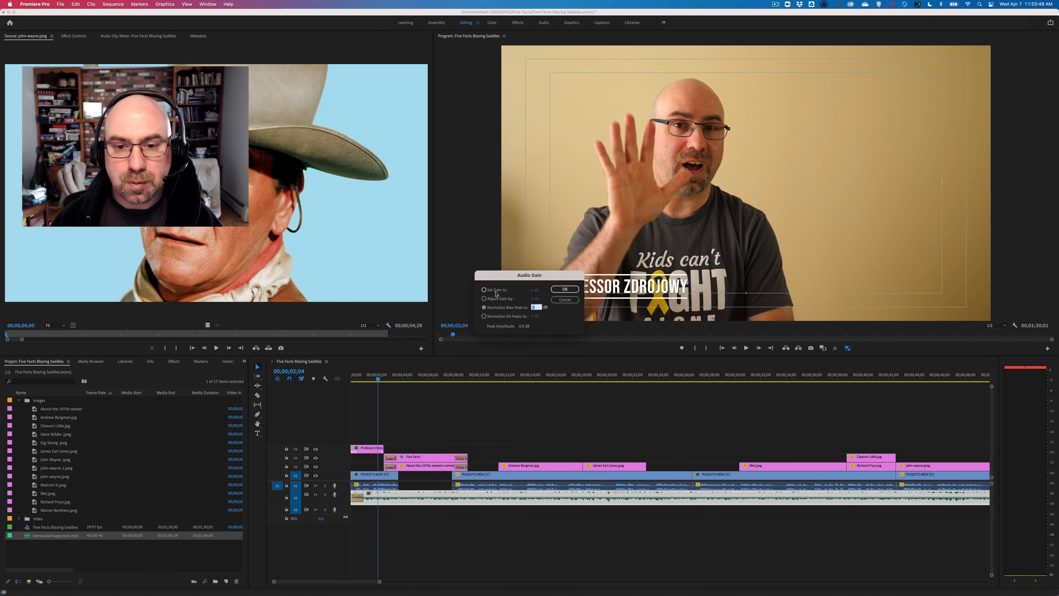
pyautogui.click(534, 291)
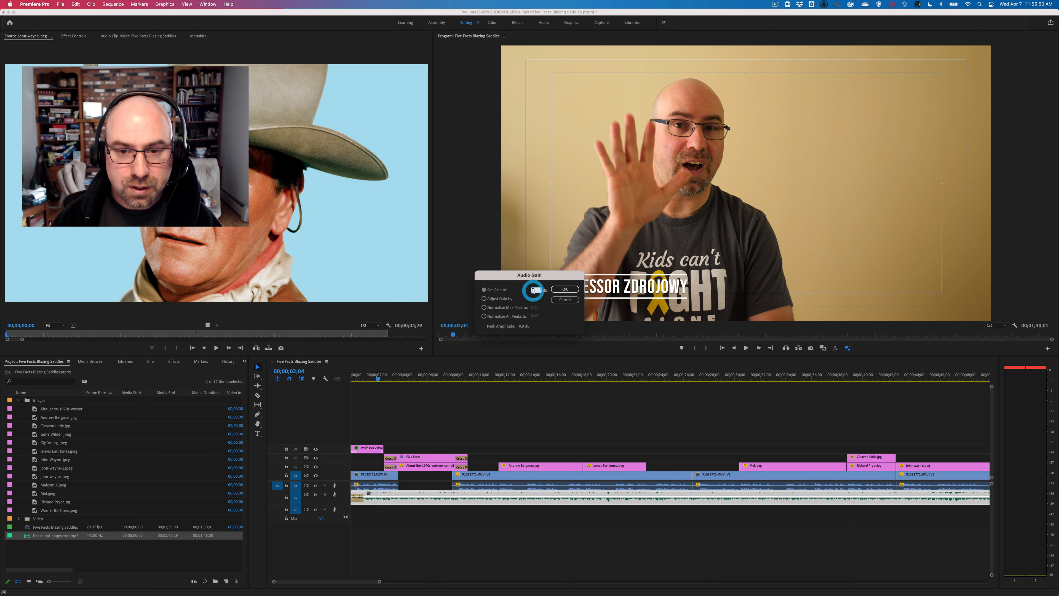
pyautogui.write('-')
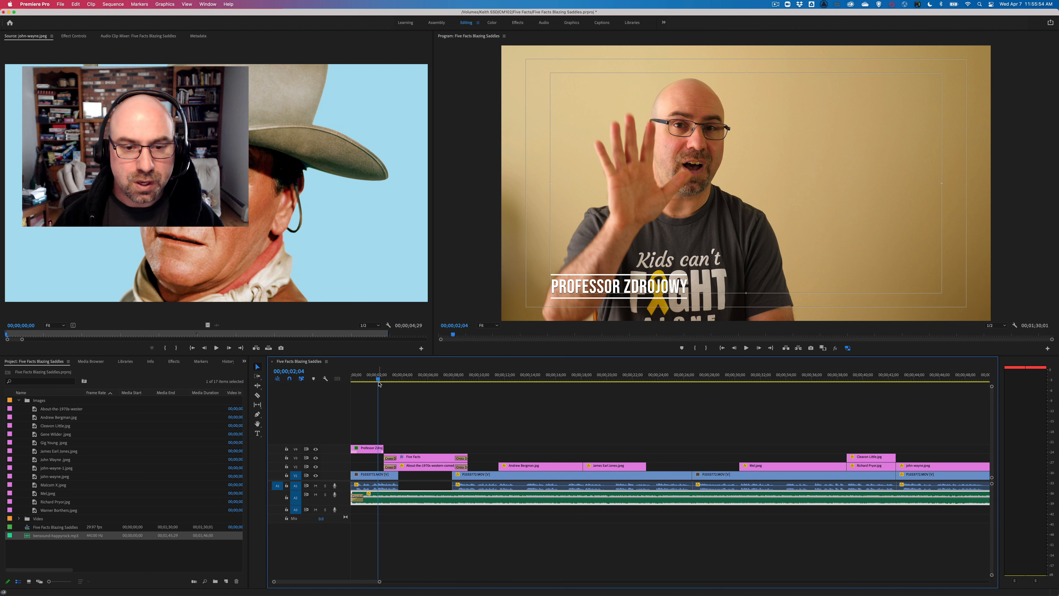
# Replay the sequence from its beginning into the Five Facts title card to judge the reduced music volume.
pyautogui.moveTo(379, 384); pyautogui.dragTo(343, 380)
pyautogui.press('space')
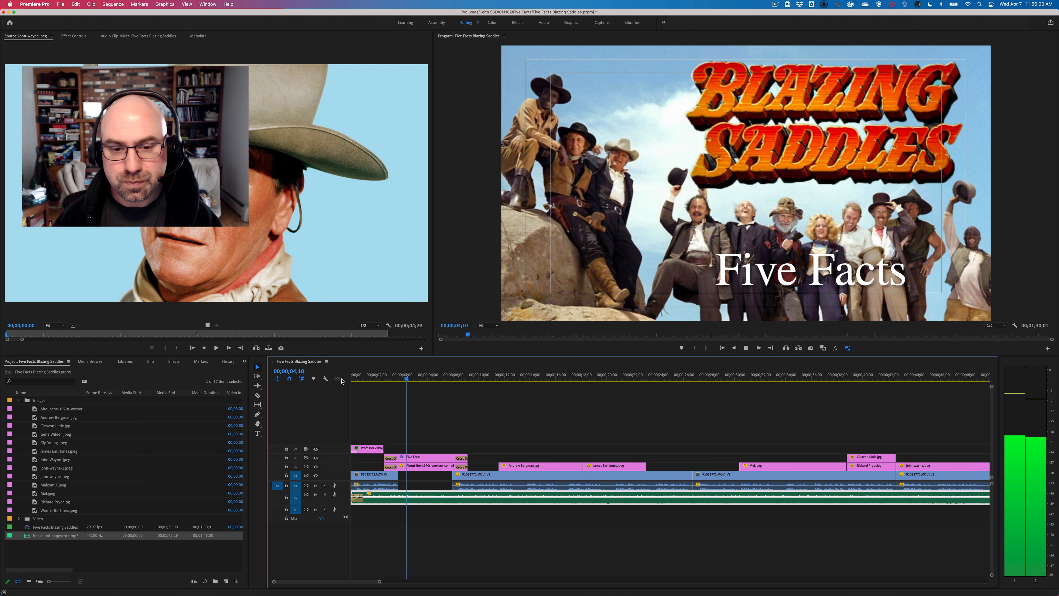
pyautogui.press('space')
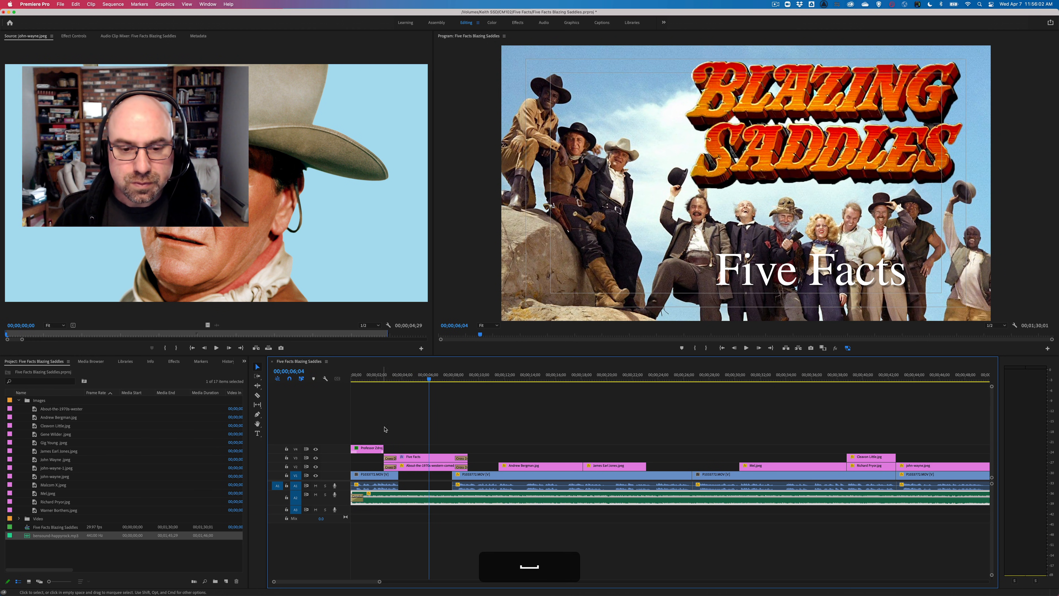
# Set the audio gain of the music clip on track A2 to -22 dB.
pyautogui.rightClick(388, 499)
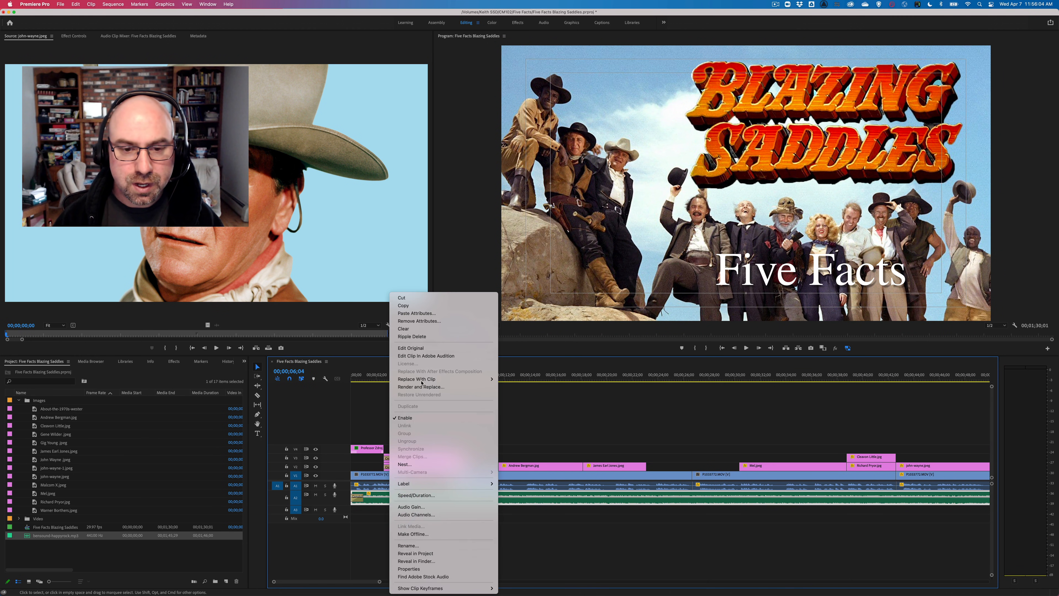
pyautogui.click(413, 507)
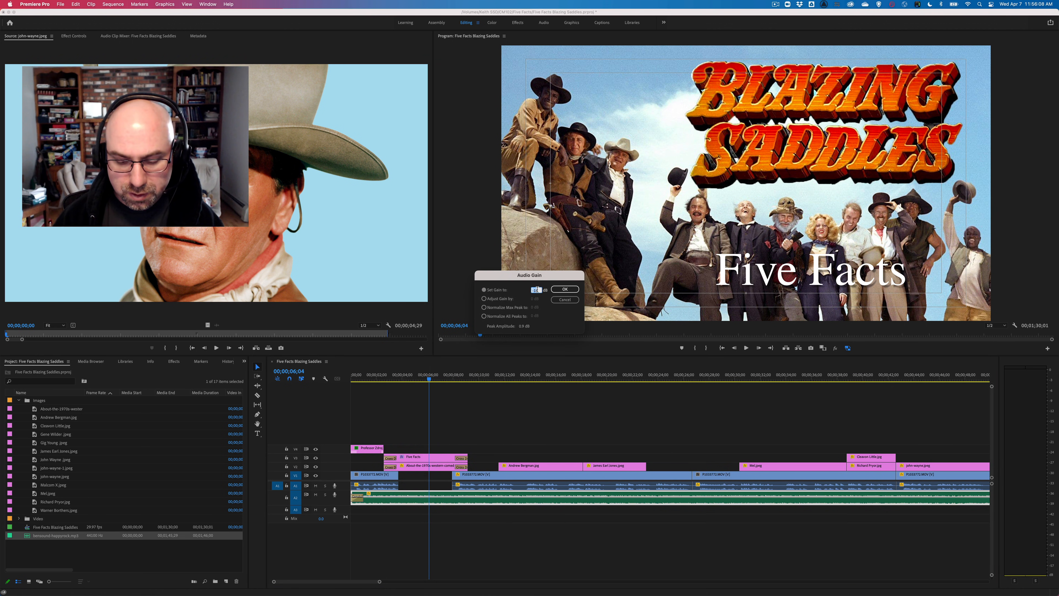
pyautogui.write('-22')
pyautogui.press('Return')
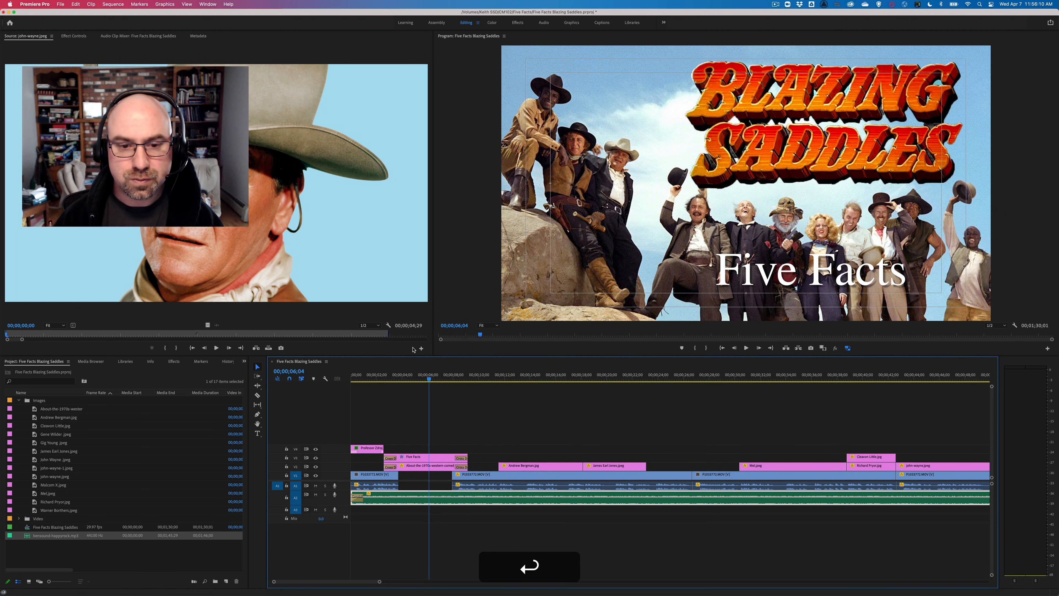
# Replay the sequence from its beginning into the Mel image to judge the music level against the narration.
pyautogui.moveTo(392, 376); pyautogui.dragTo(344, 380)
pyautogui.press('space')
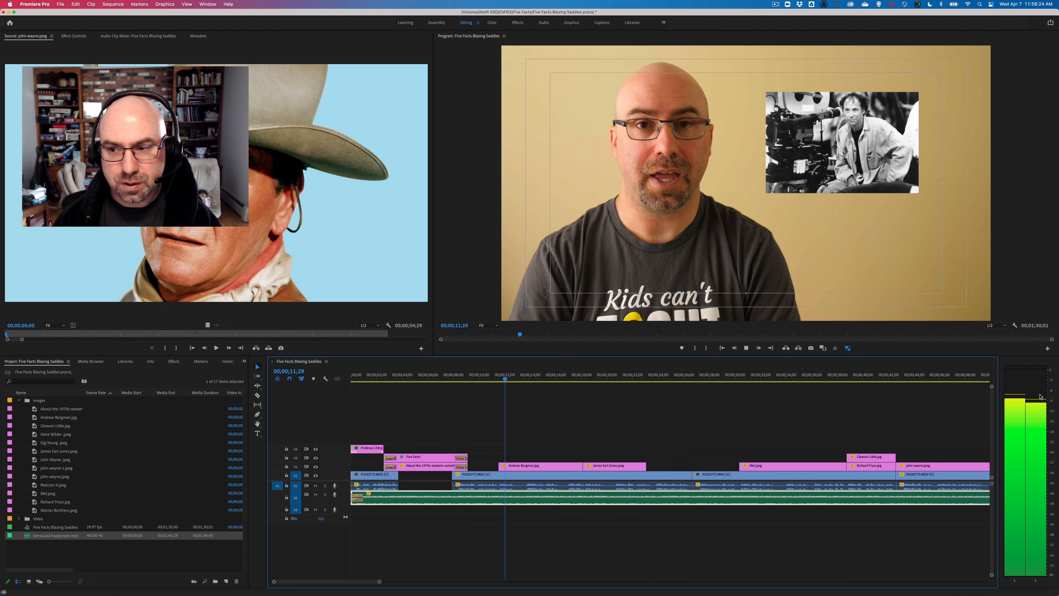
pyautogui.press('space')
pyautogui.click(570, 422)
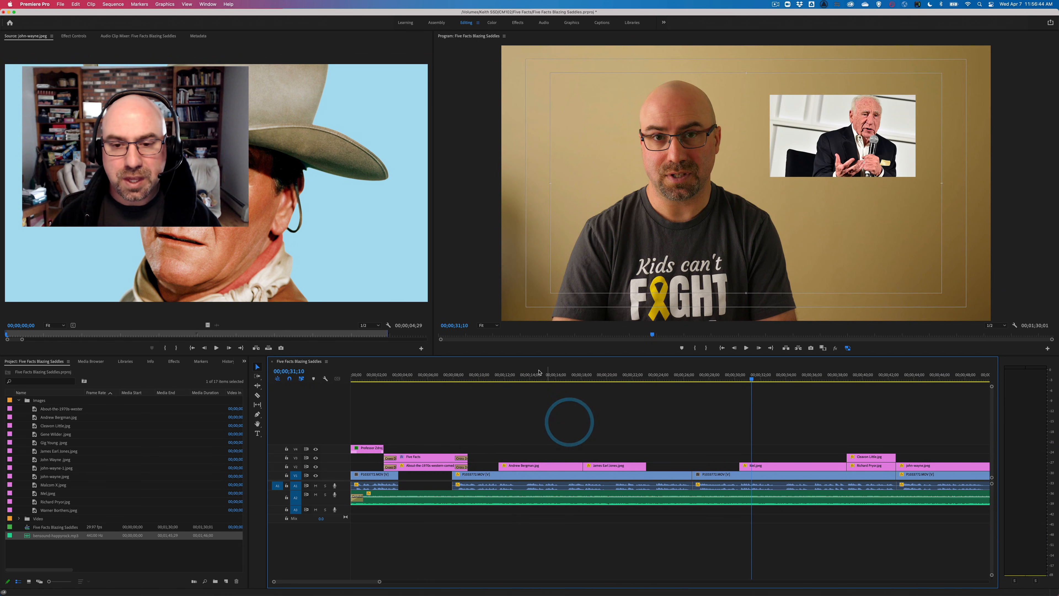
# Enlarge and reposition the Andrew Bergman image on V2 so it covers the whole frame.
pyautogui.click(534, 371)
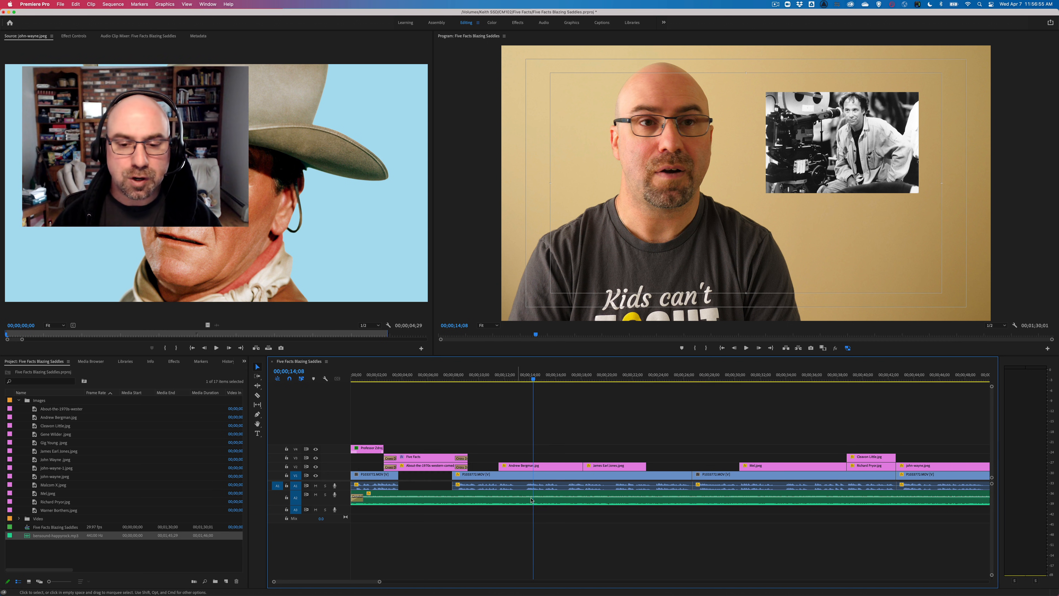
pyautogui.click(544, 469)
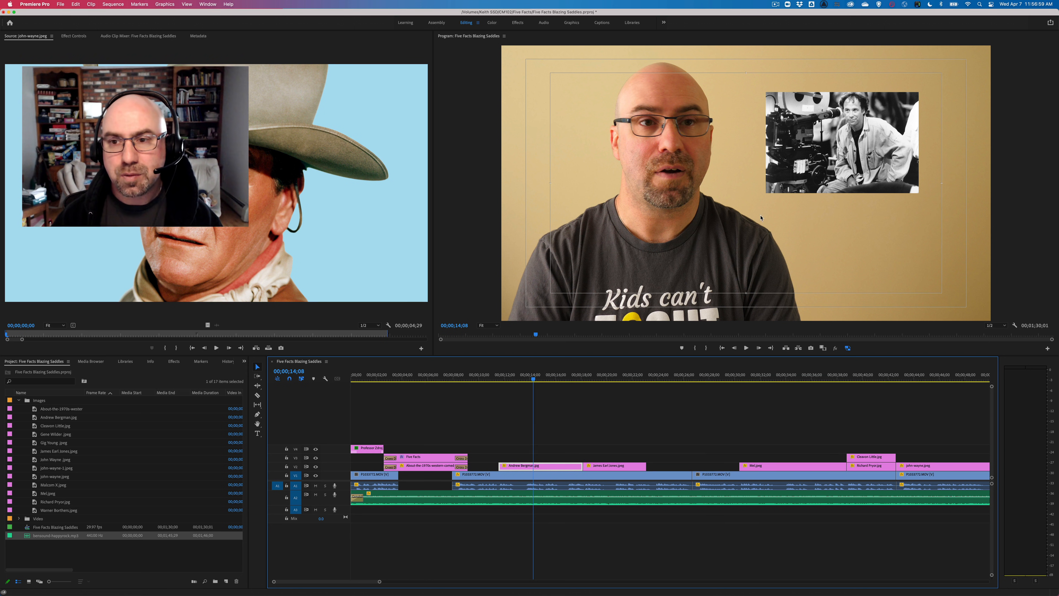
pyautogui.click(793, 182)
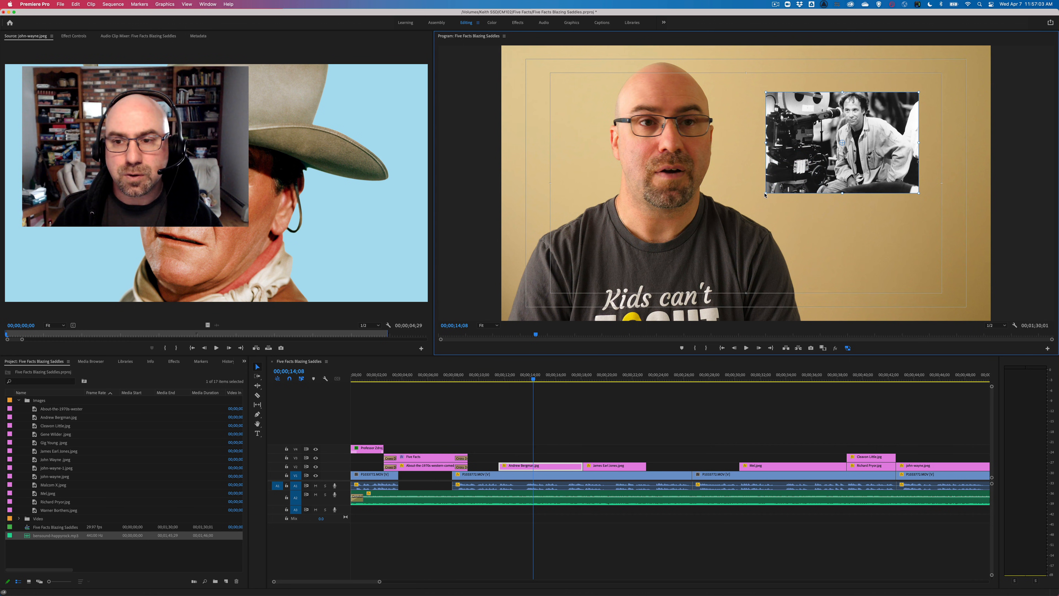
pyautogui.moveTo(764, 193); pyautogui.dragTo(638, 282)
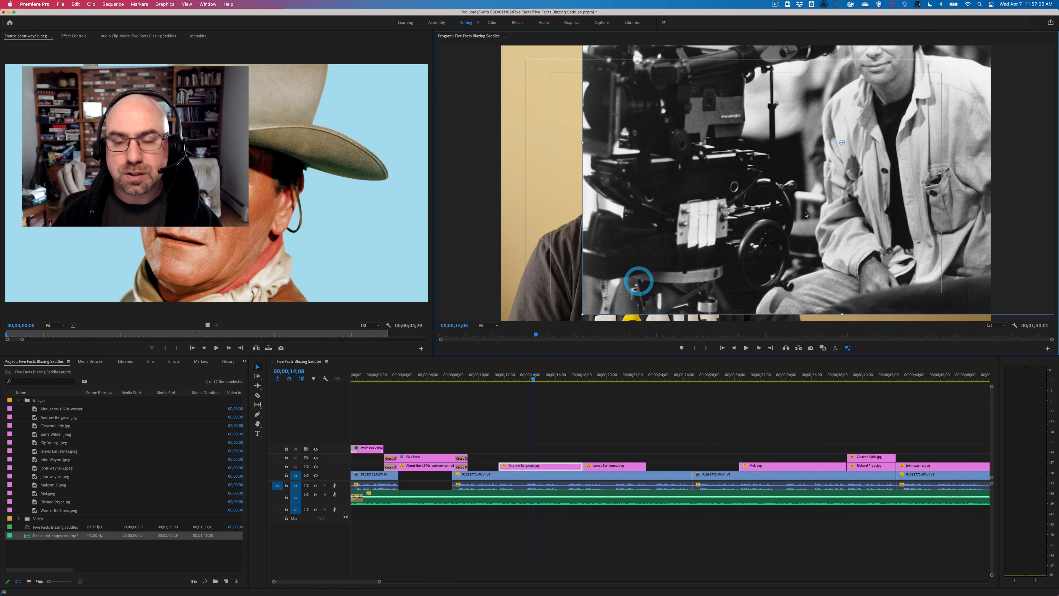
pyautogui.moveTo(699, 245); pyautogui.dragTo(713, 275)
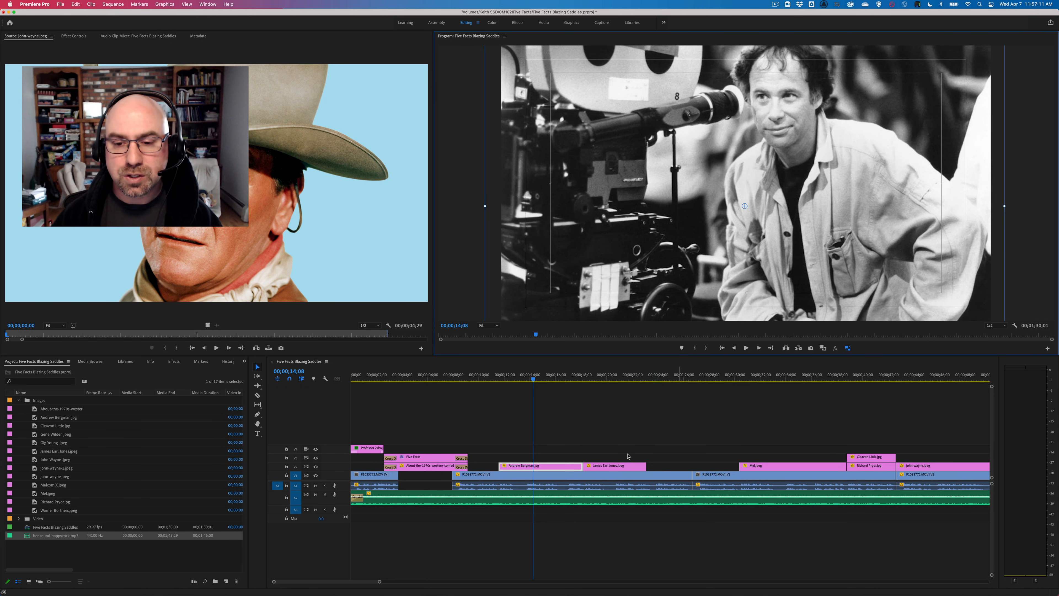
# Enlarge the James Earl Jones image on V2 to cover the whole frame and adjust its size and position.
pyautogui.doubleClick(625, 468)
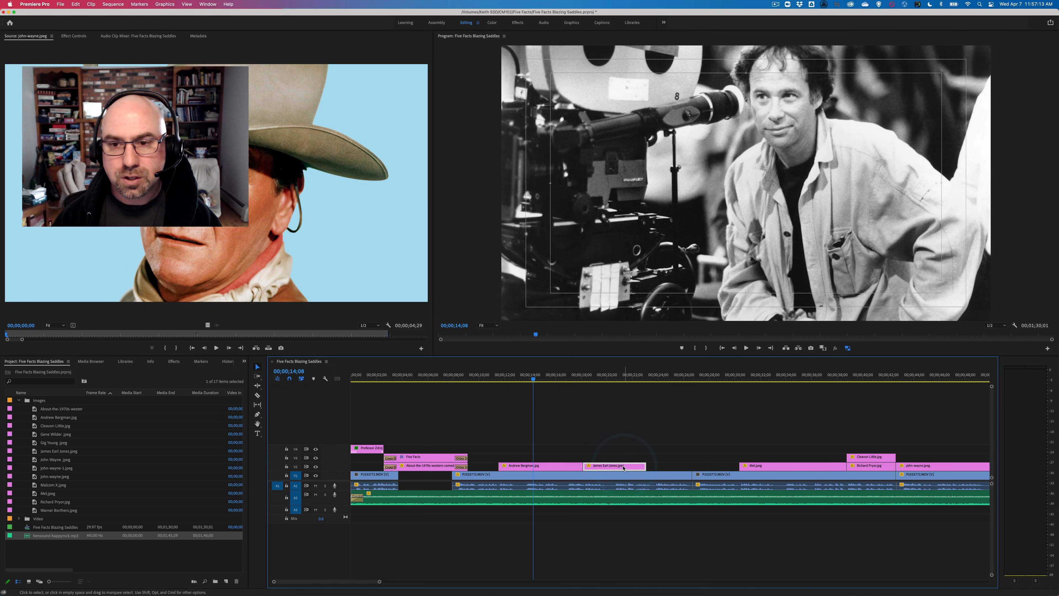
pyautogui.click(603, 376)
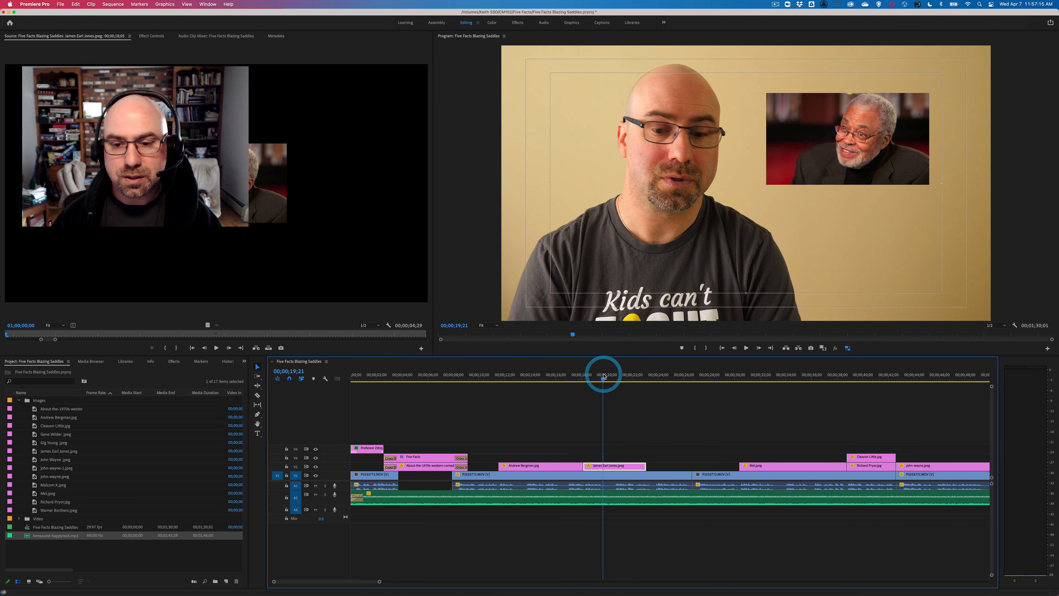
pyautogui.click(790, 165)
pyautogui.doubleClick(788, 162)
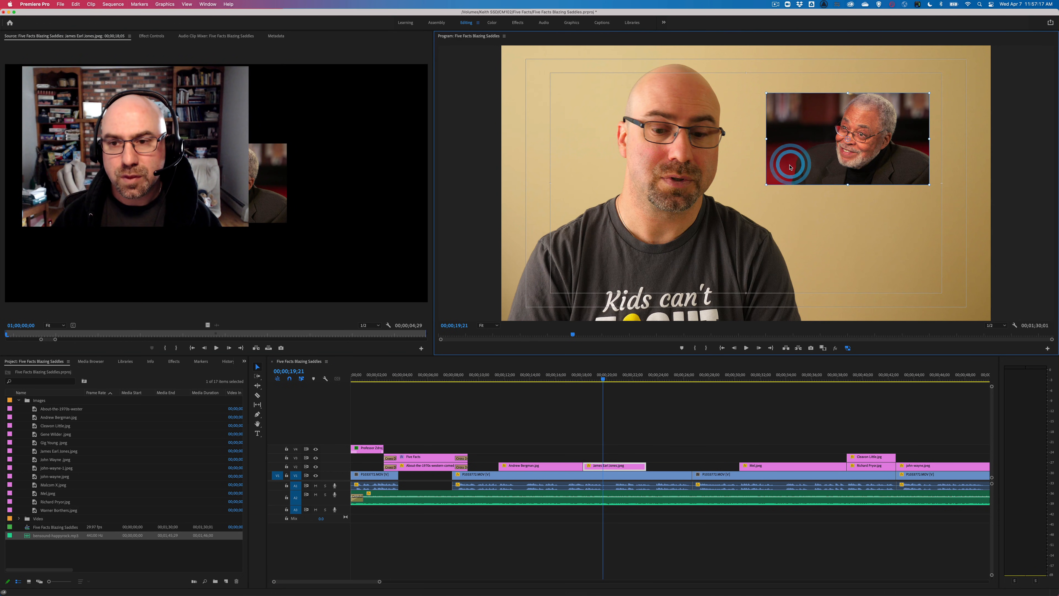
pyautogui.moveTo(766, 185); pyautogui.dragTo(665, 297)
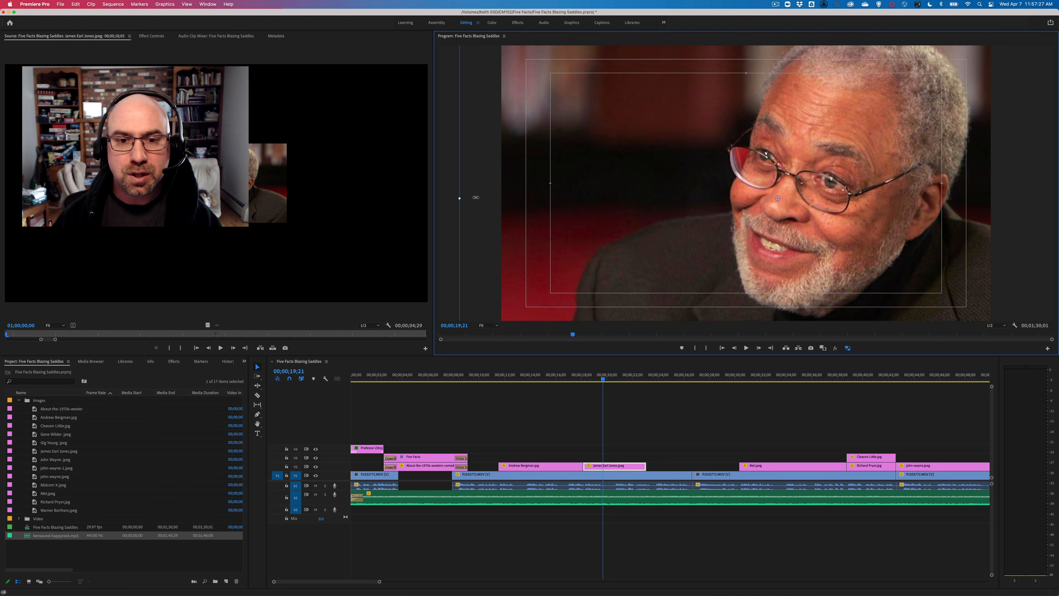
pyautogui.moveTo(475, 197); pyautogui.dragTo(498, 197)
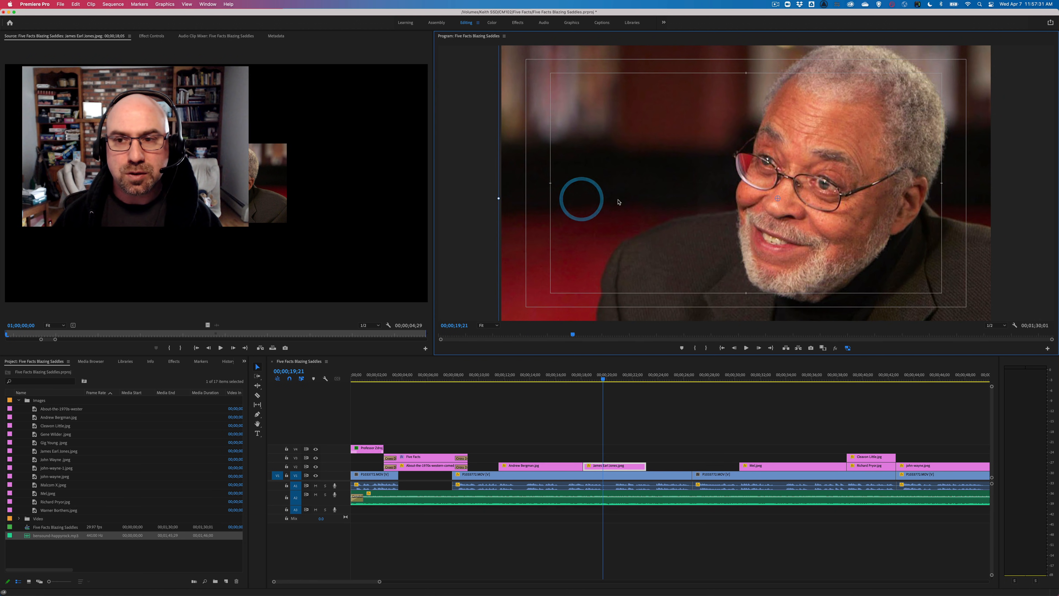
pyautogui.moveTo(626, 199); pyautogui.dragTo(618, 200)
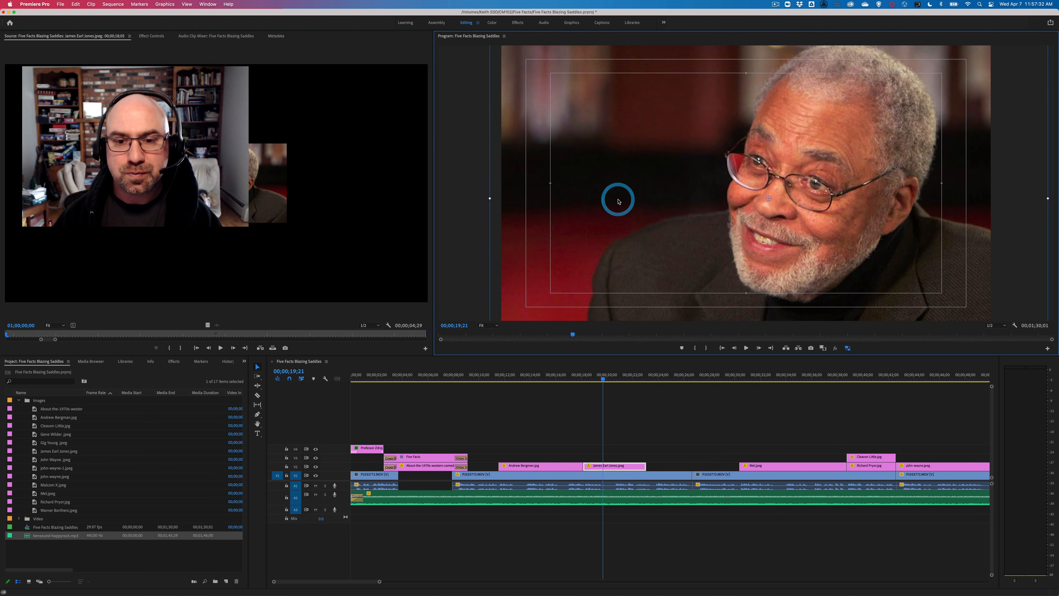
# Play the sequence from about 11 seconds through the Andrew Bergman and James Earl Jones images.
pyautogui.click(493, 378)
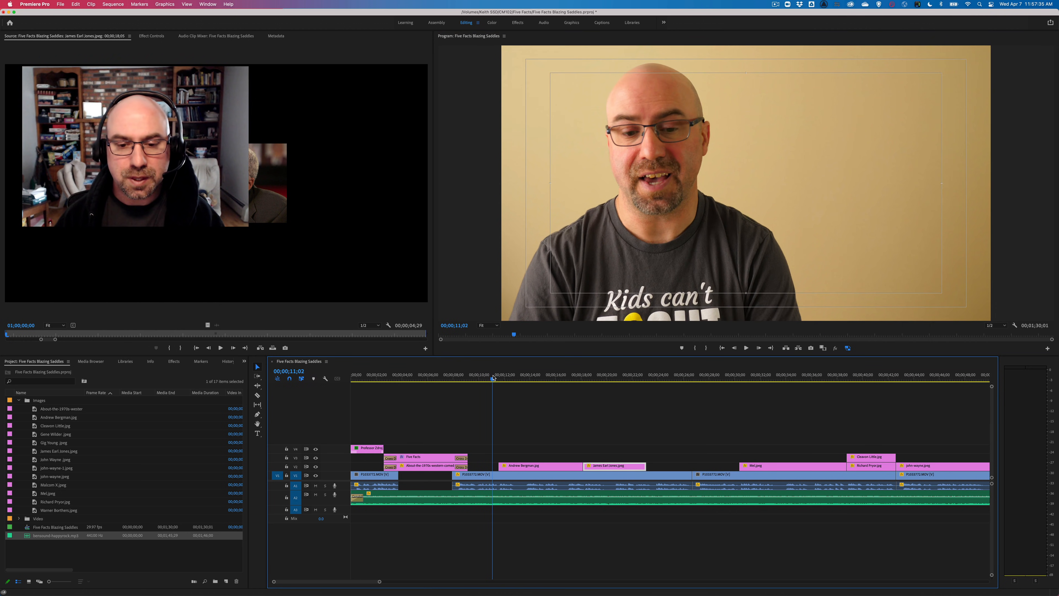
pyautogui.press('space')
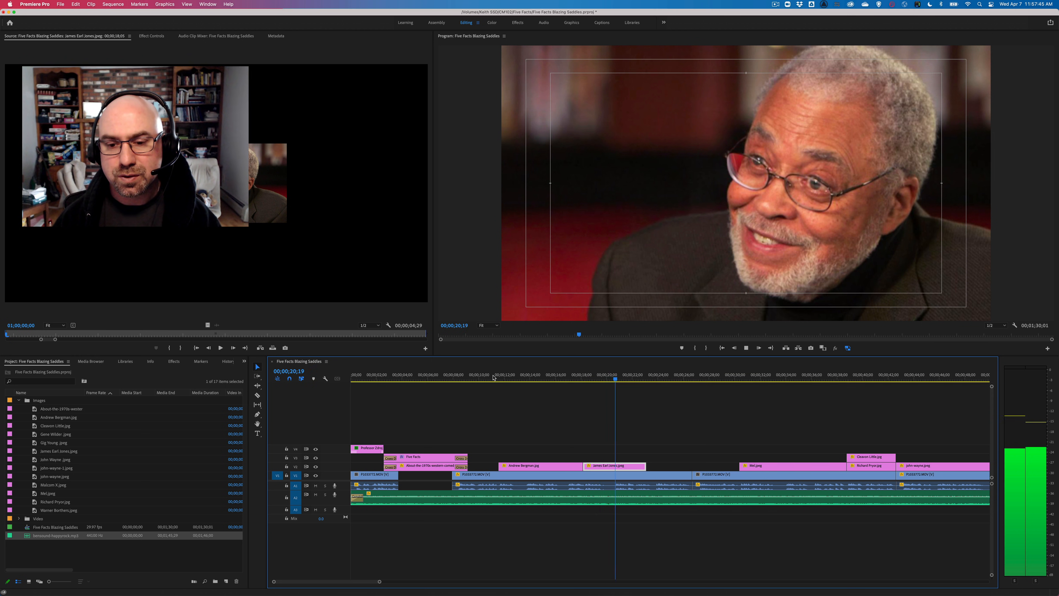
pyautogui.press('space')
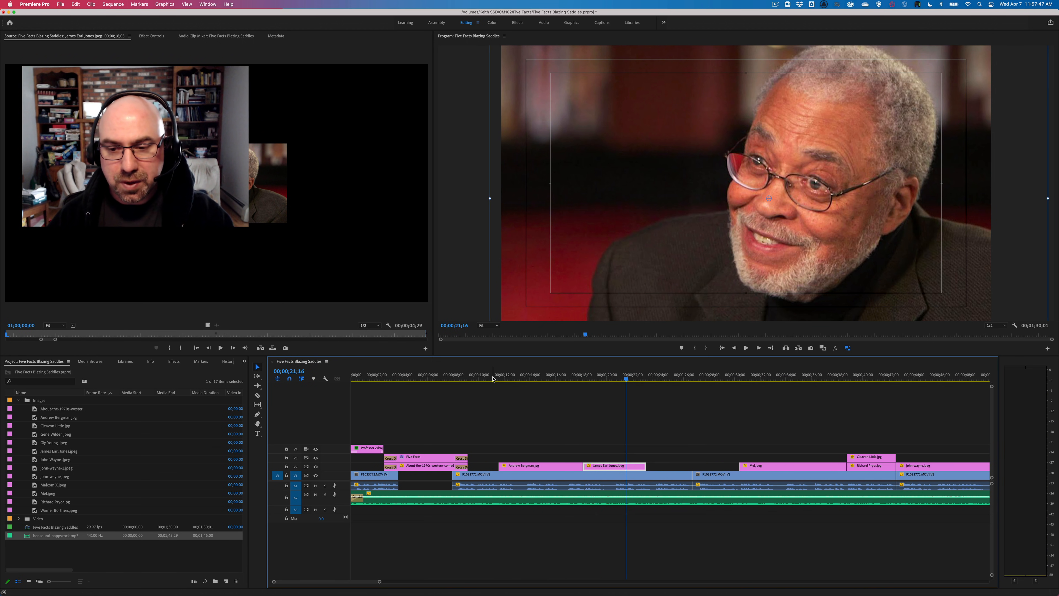
# Mute music track A2 and cut the linked narration clip with the Razor tool at about 13, 16 and 20 seconds.
pyautogui.click(316, 495)
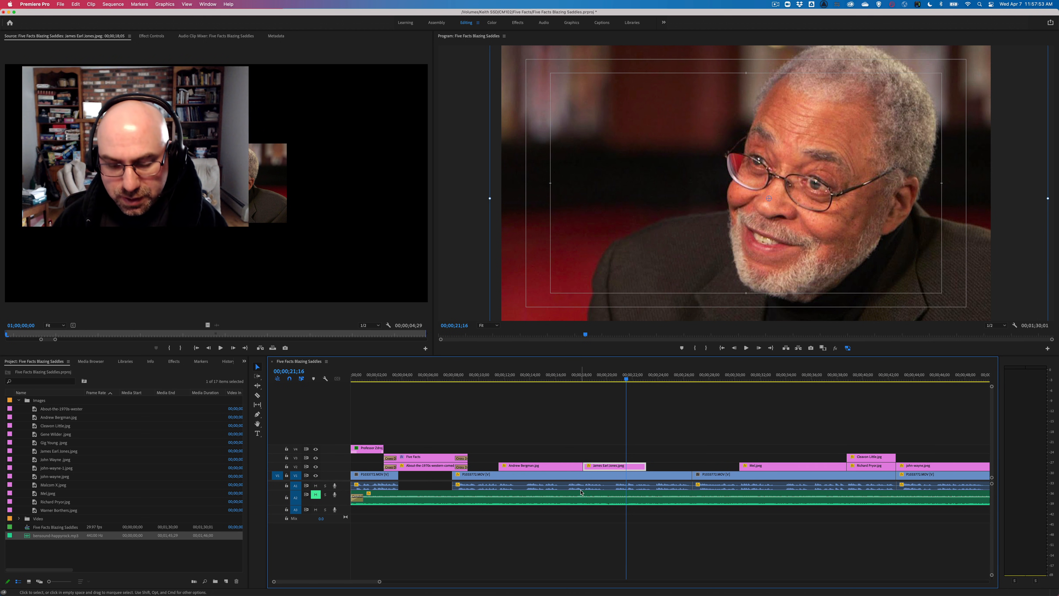
pyautogui.press('cmd+equal')
pyautogui.press('cmd+equal')
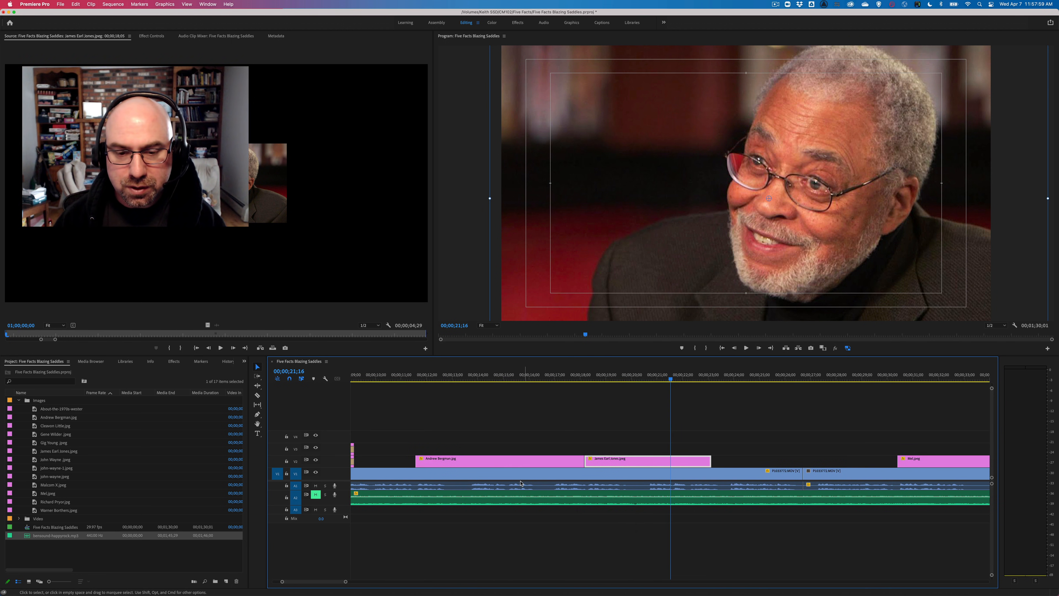
pyautogui.click(258, 395)
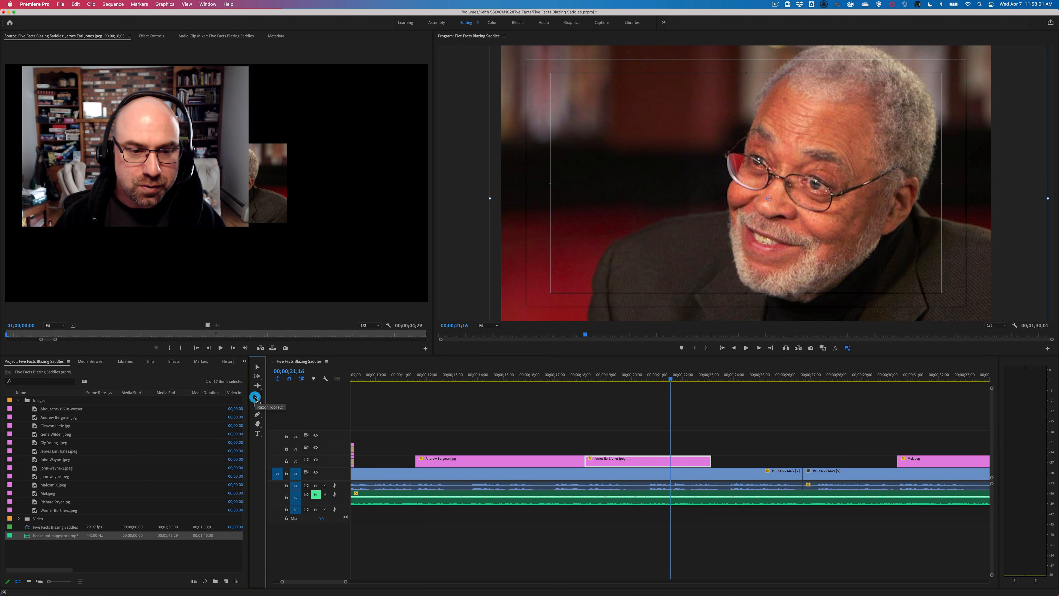
pyautogui.click(450, 476)
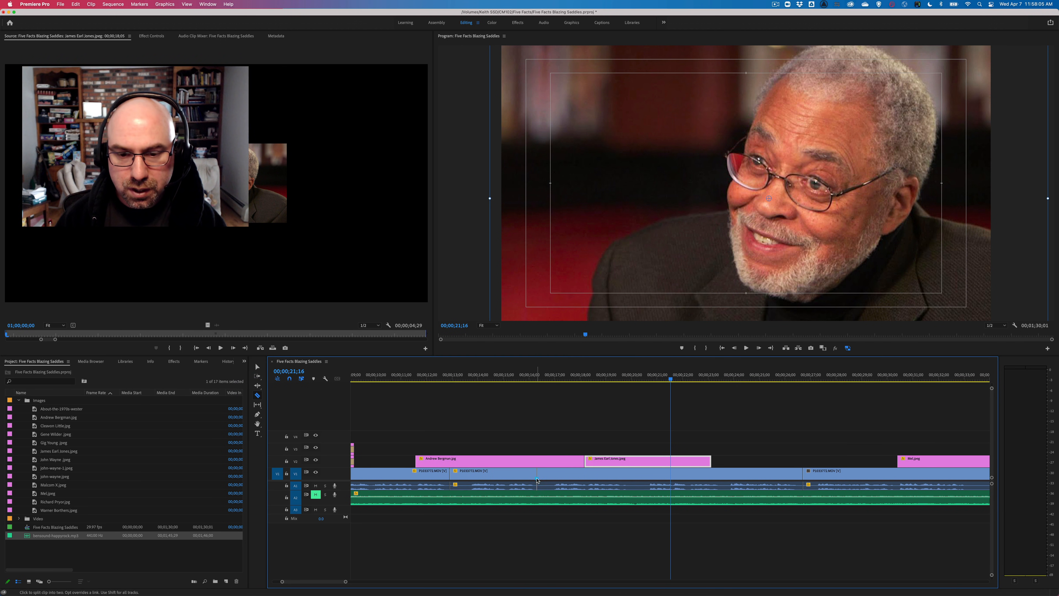
pyautogui.click(538, 480)
pyautogui.click(630, 479)
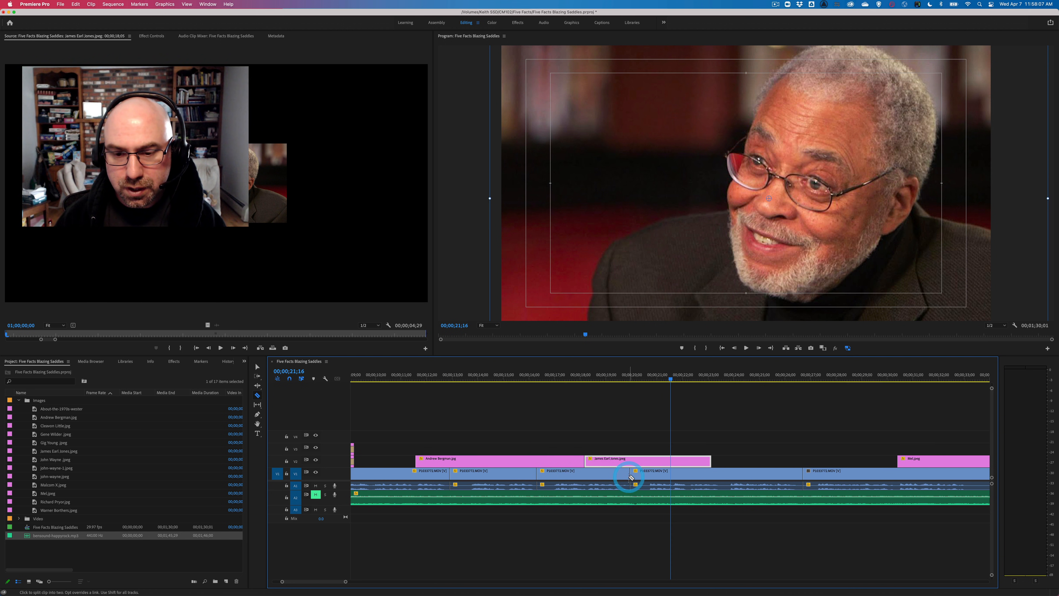
# Trim about 0.7 seconds off the start of each of the three newly cut narration segments.
pyautogui.click(258, 367)
pyautogui.moveTo(451, 472); pyautogui.dragTo(470, 474)
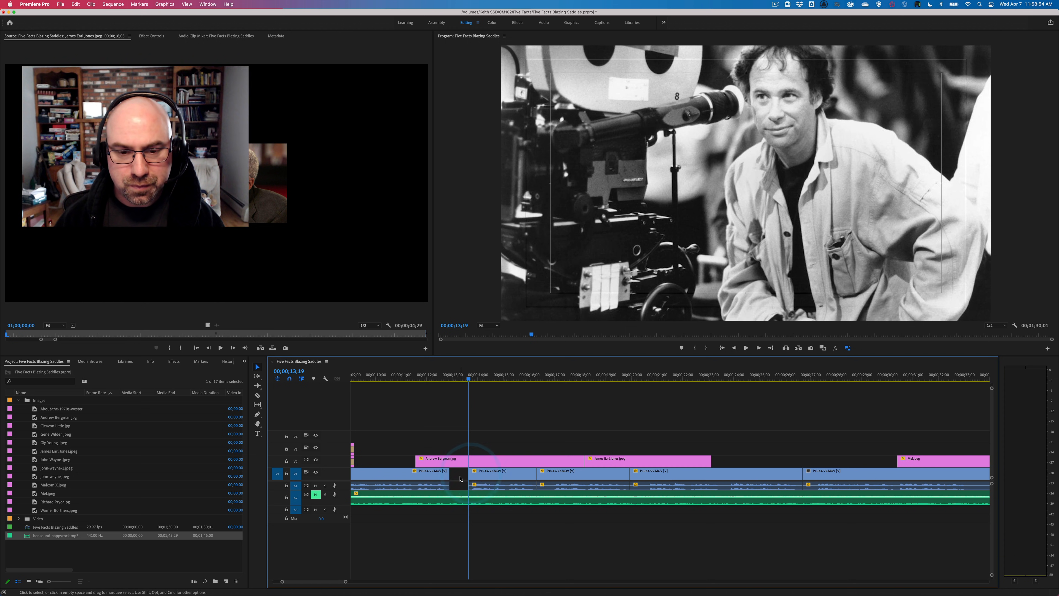
pyautogui.click(460, 478)
pyautogui.press('BackSpace')
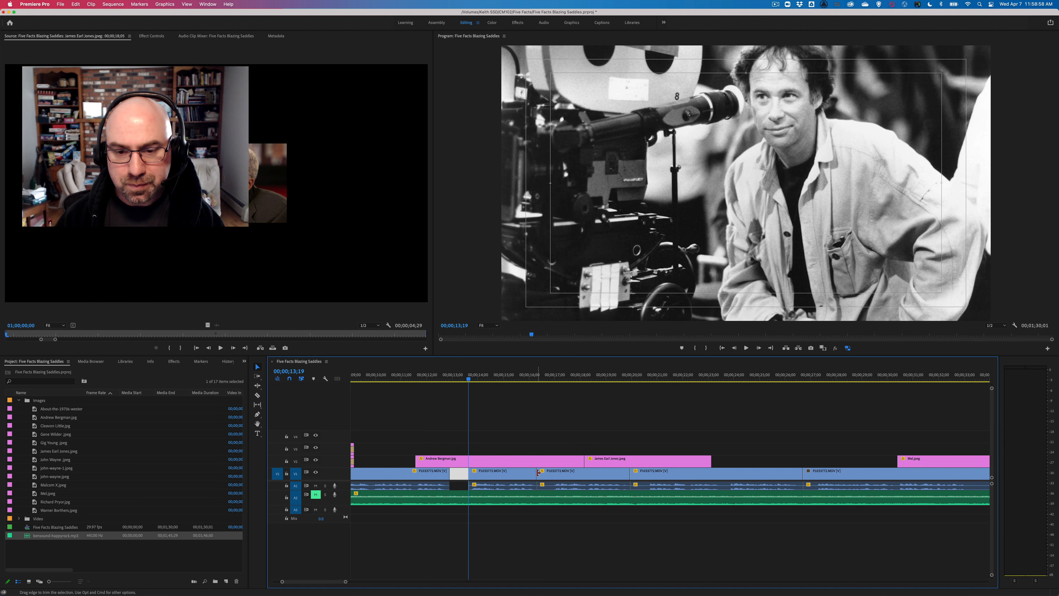
pyautogui.moveTo(538, 472); pyautogui.dragTo(553, 473)
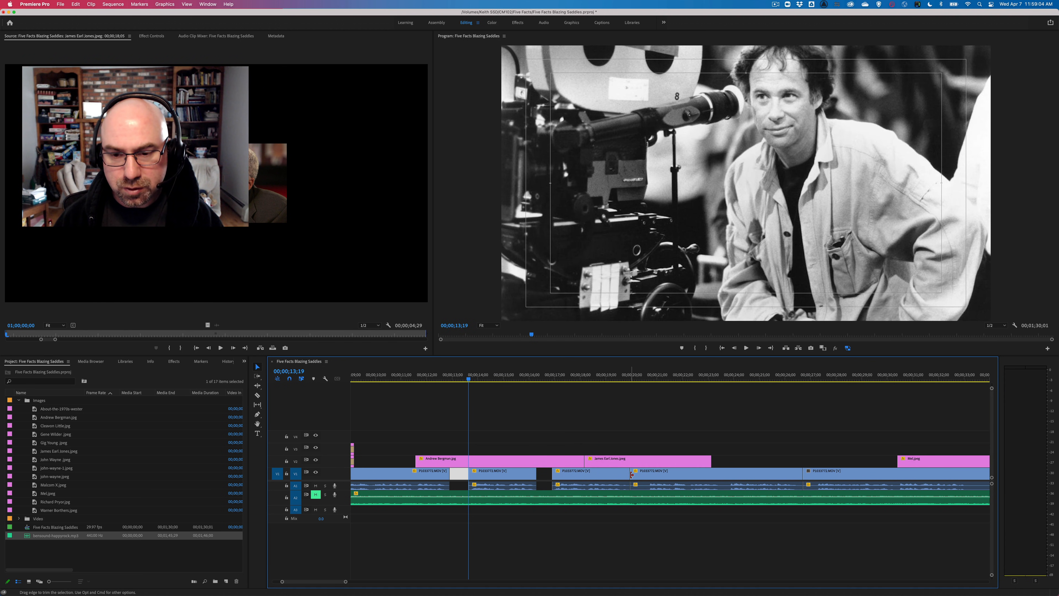
pyautogui.moveTo(632, 475); pyautogui.dragTo(648, 474)
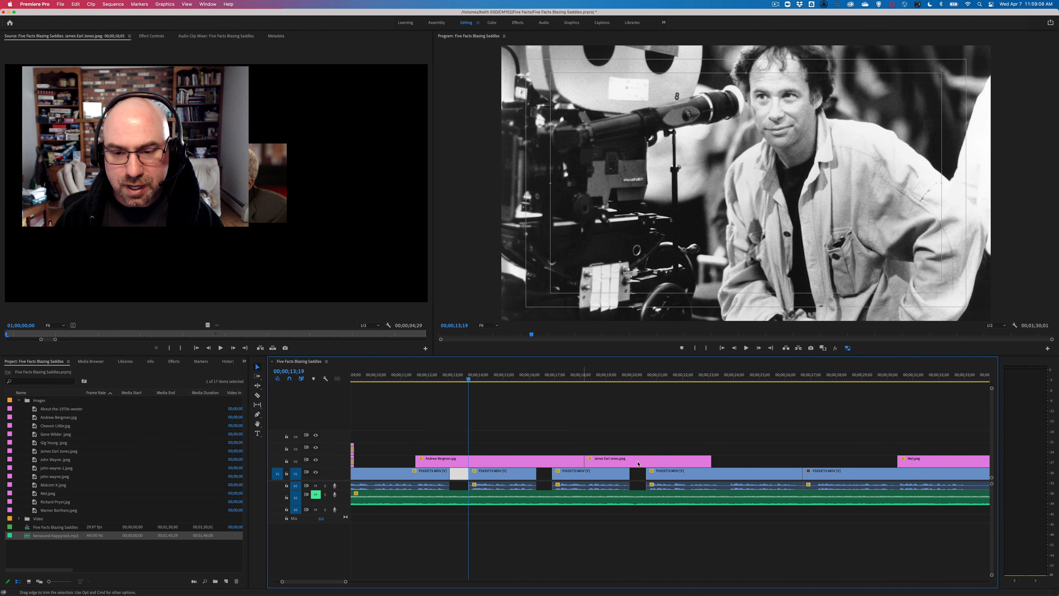
# Move the trimmed narration segments earlier on V1 and A1 to close the gaps between them.
pyautogui.click(631, 448)
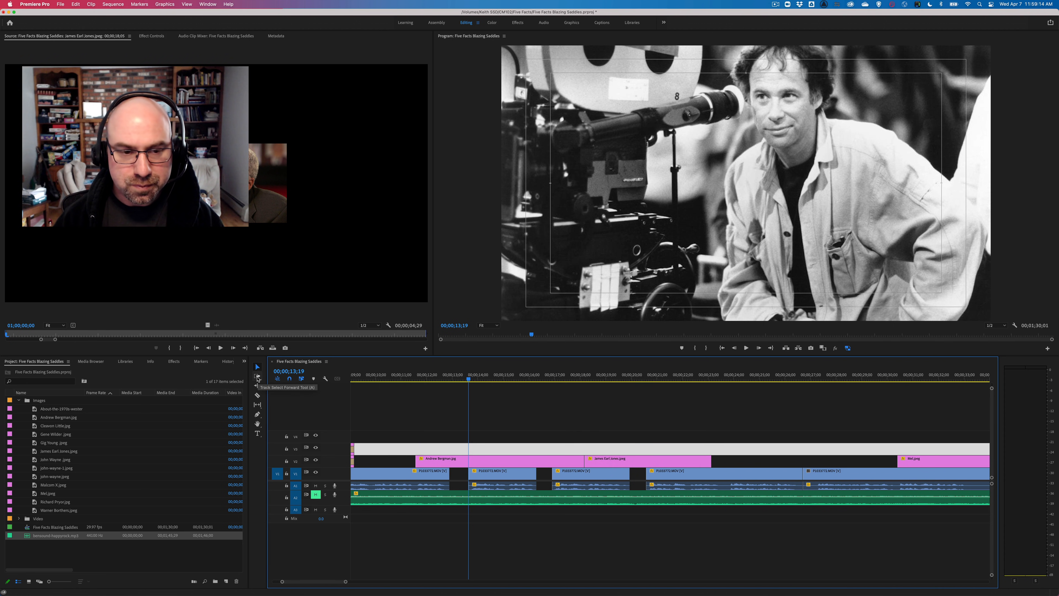
pyautogui.moveTo(495, 478); pyautogui.dragTo(551, 480)
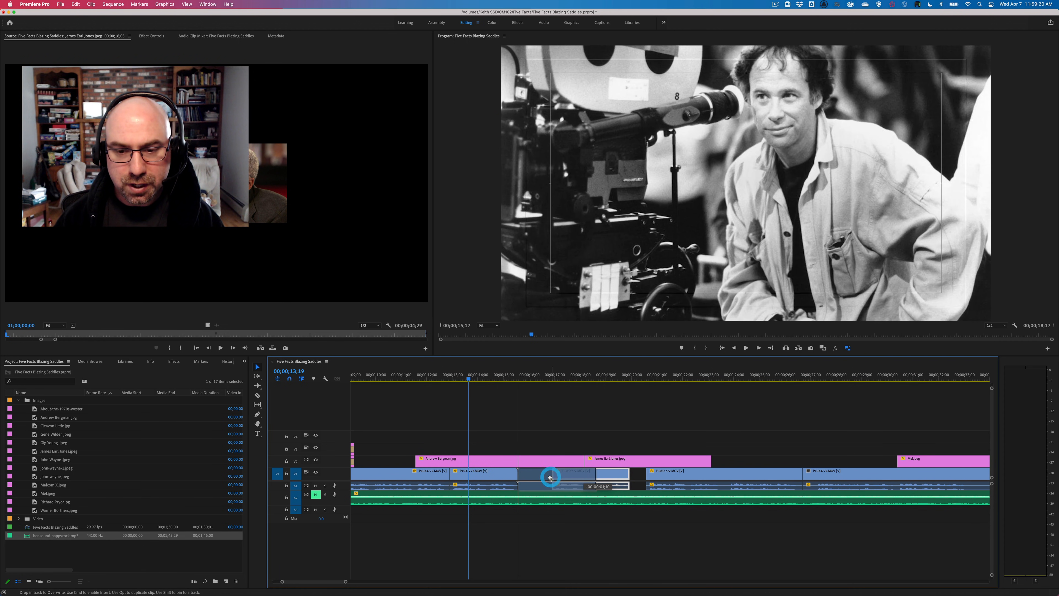
pyautogui.moveTo(677, 478); pyautogui.dragTo(627, 478)
# Play the tightened narration from about 14;25 under the full-frame Andrew Bergman image to check the joins.
pyautogui.hscroll(5, 738, 475)
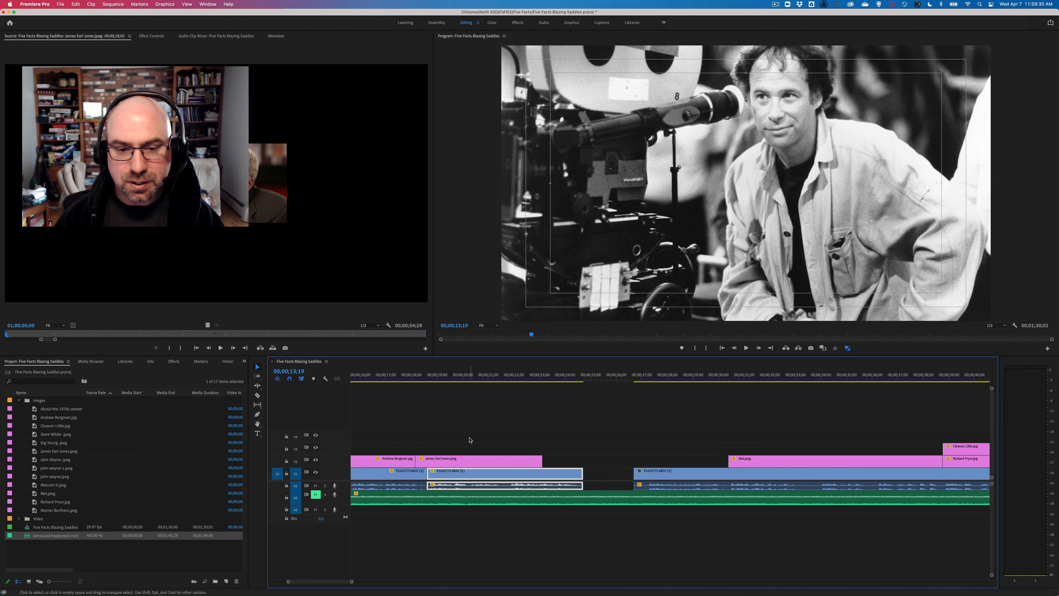
pyautogui.hscroll(-4, 468, 439)
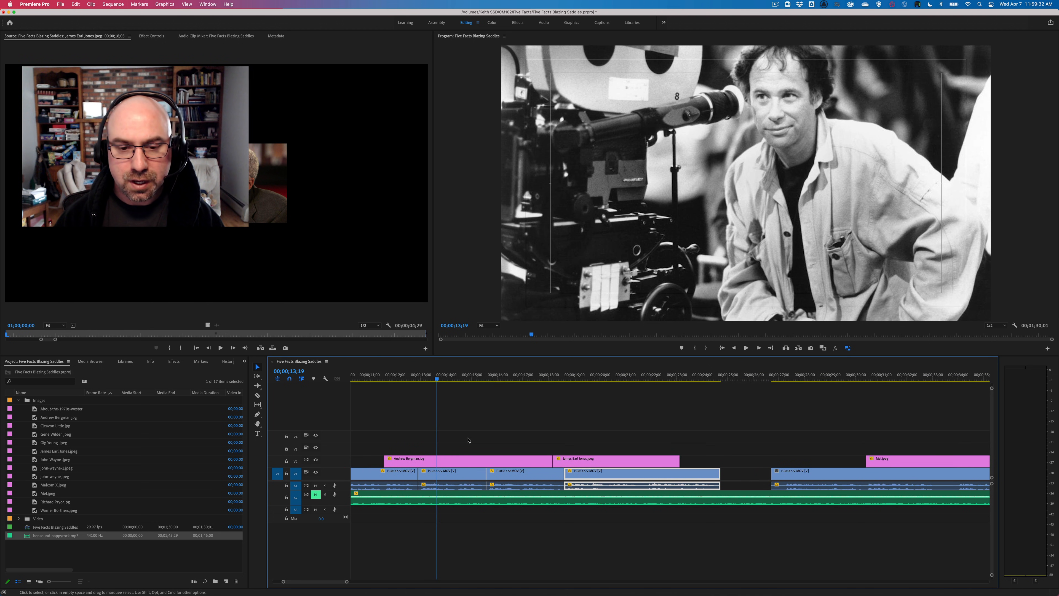
pyautogui.click(458, 378)
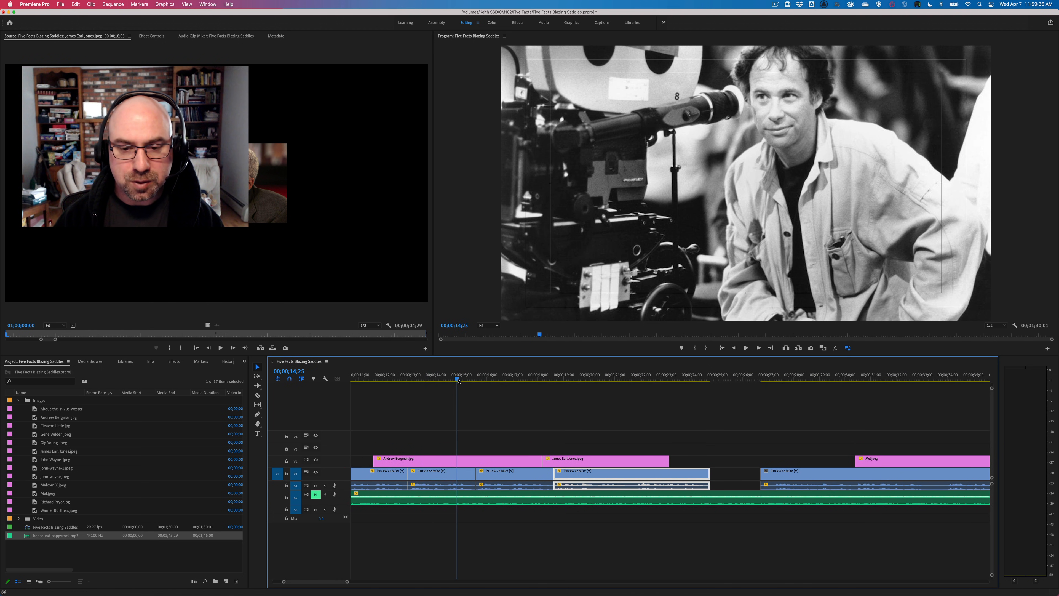
pyautogui.press('space')
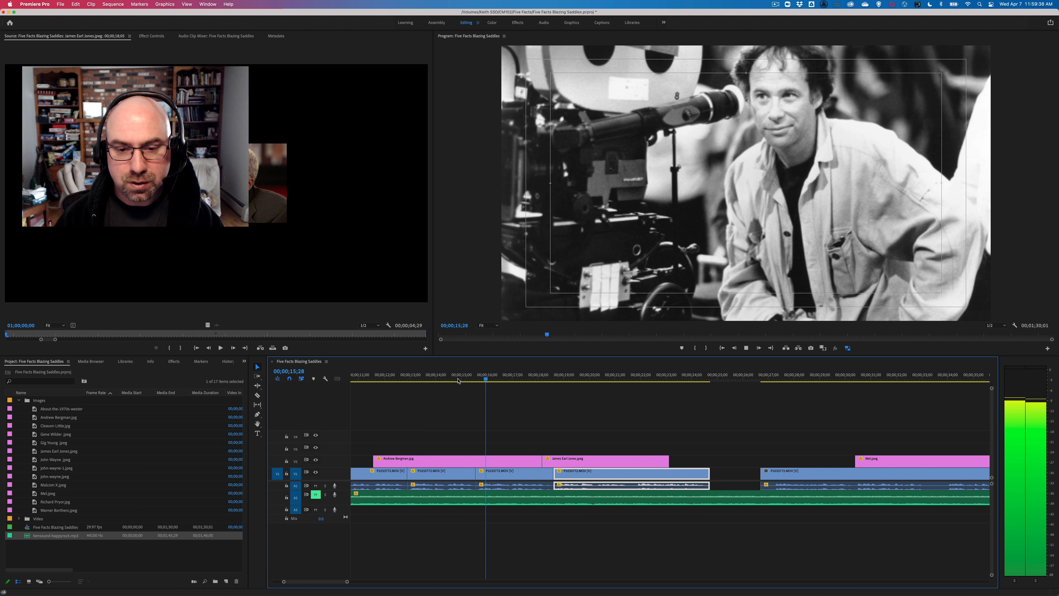
pyautogui.press('space')
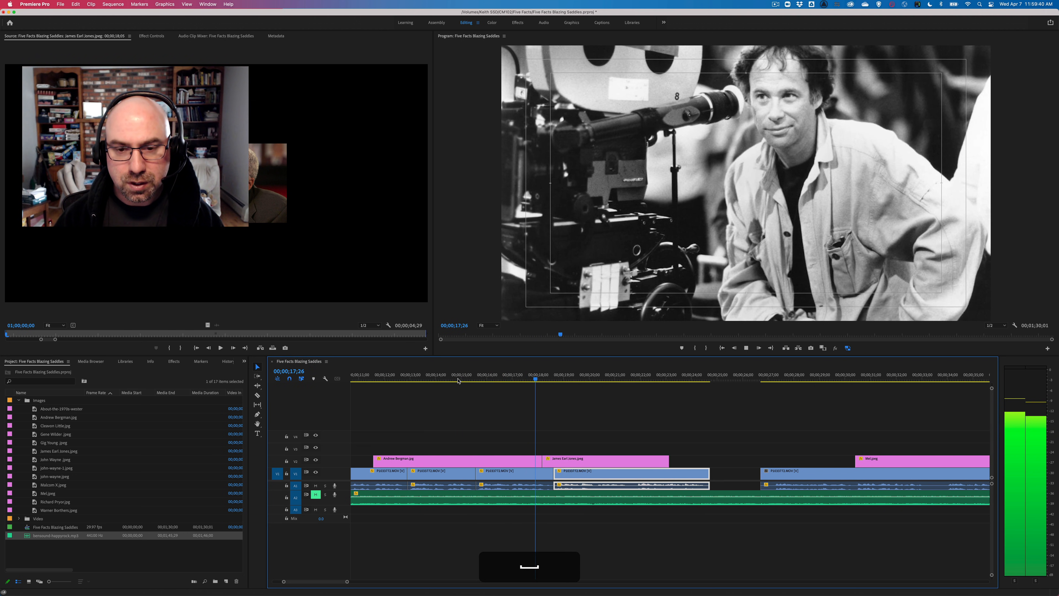
# Shift the cut between the Andrew Bergman and James Earl Jones images to 00;00;17;00 and close the narration gap at about 25 seconds.
pyautogui.moveTo(536, 378); pyautogui.dragTo(514, 380)
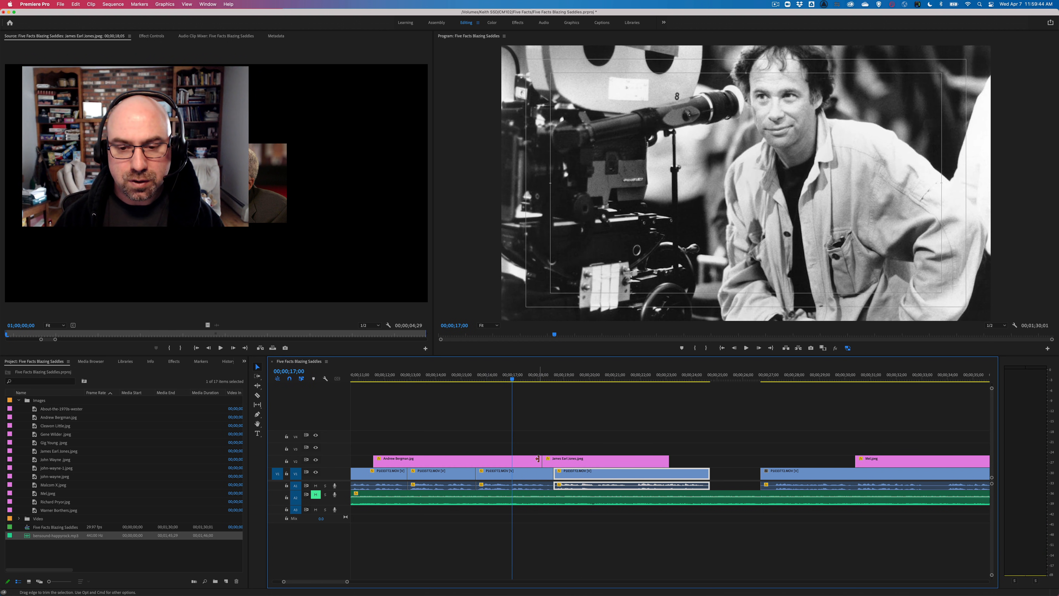
pyautogui.moveTo(542, 459); pyautogui.dragTo(516, 461)
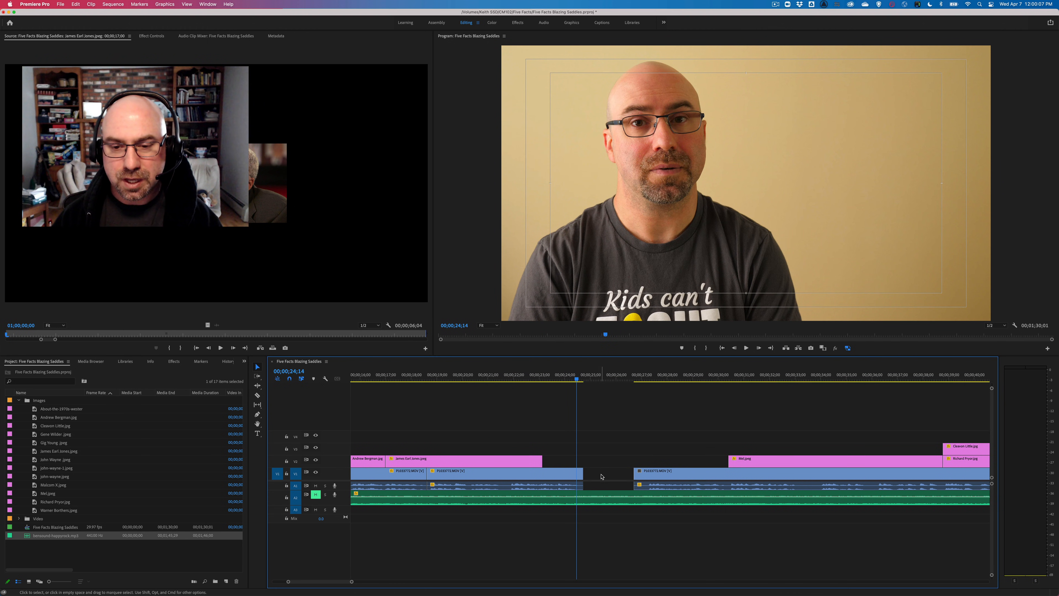
pyautogui.click(603, 476)
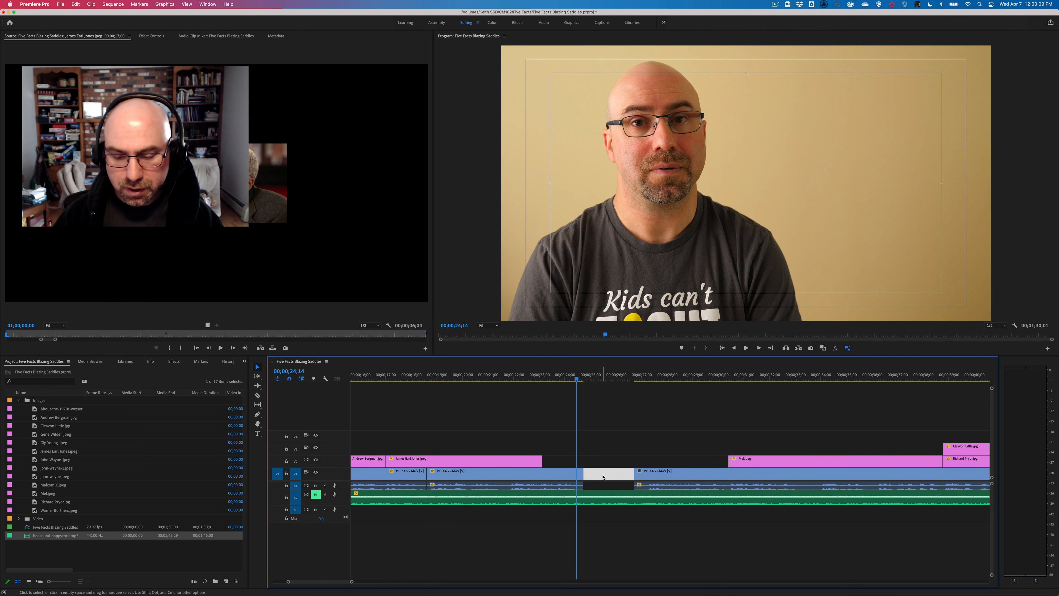
pyautogui.press('BackSpace')
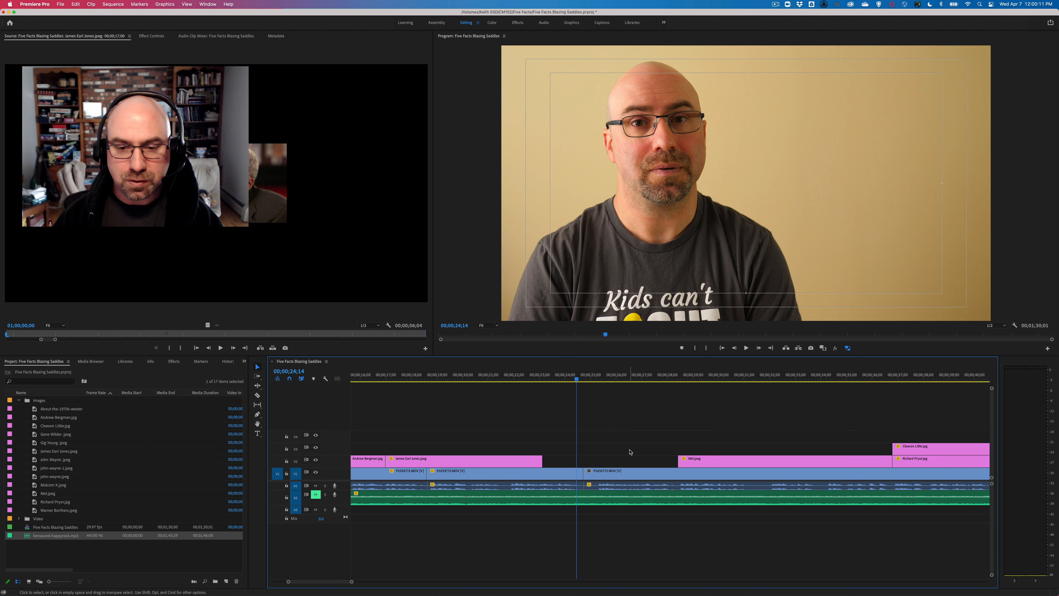
# Play the sequence from 00;00;10;04 to about 24 seconds to check the tightened narration under the images.
pyautogui.press('\\')
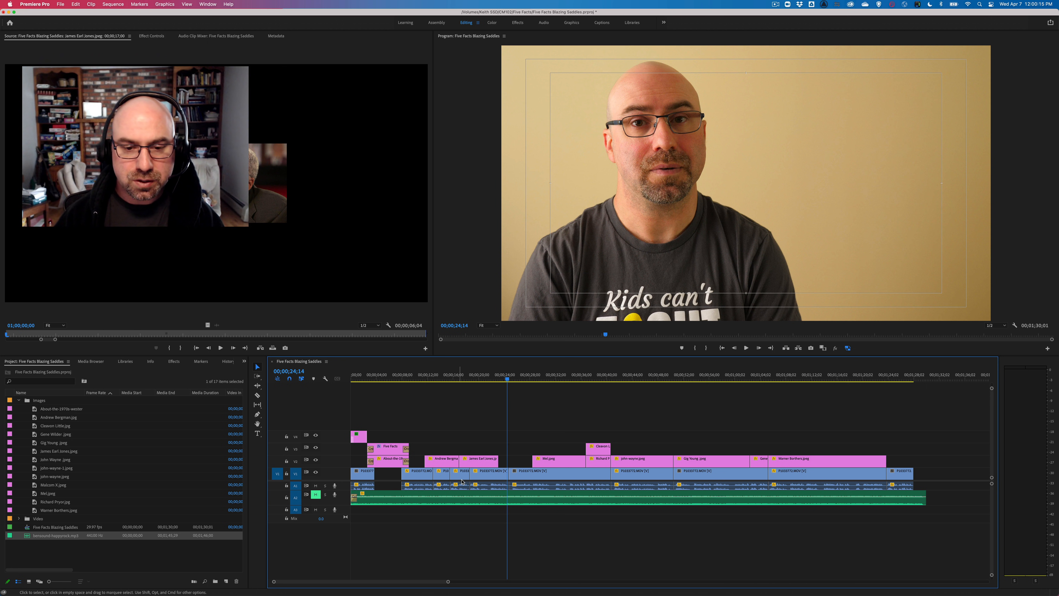
pyautogui.click(417, 378)
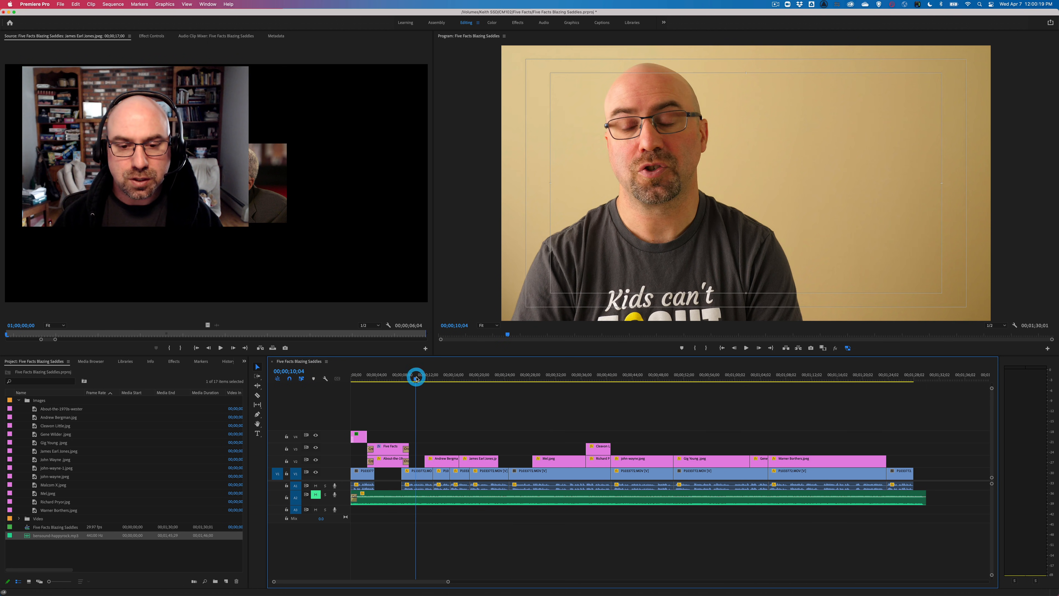
pyautogui.press('space')
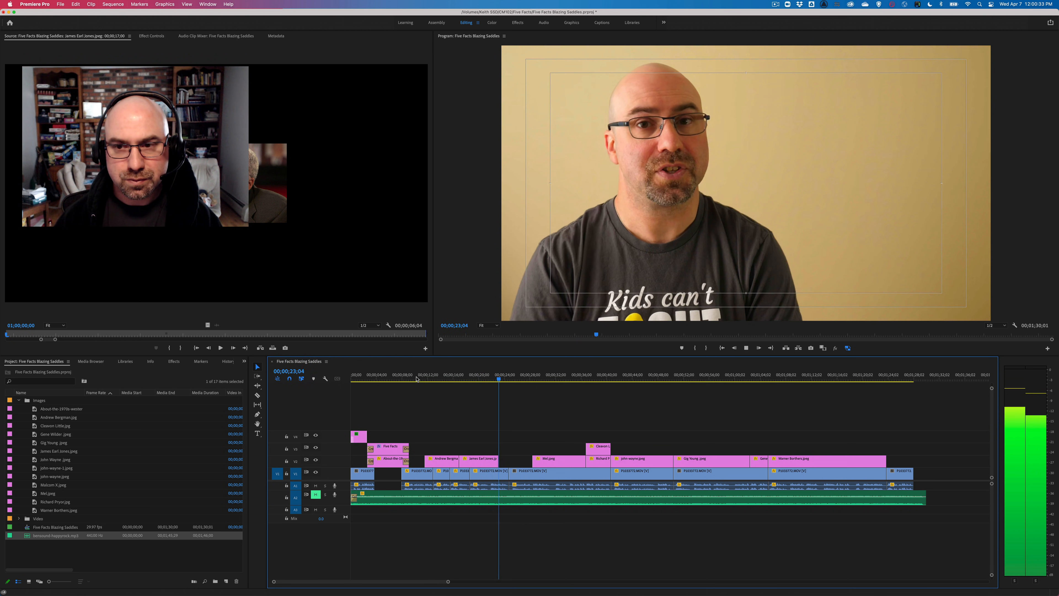
pyautogui.press('space')
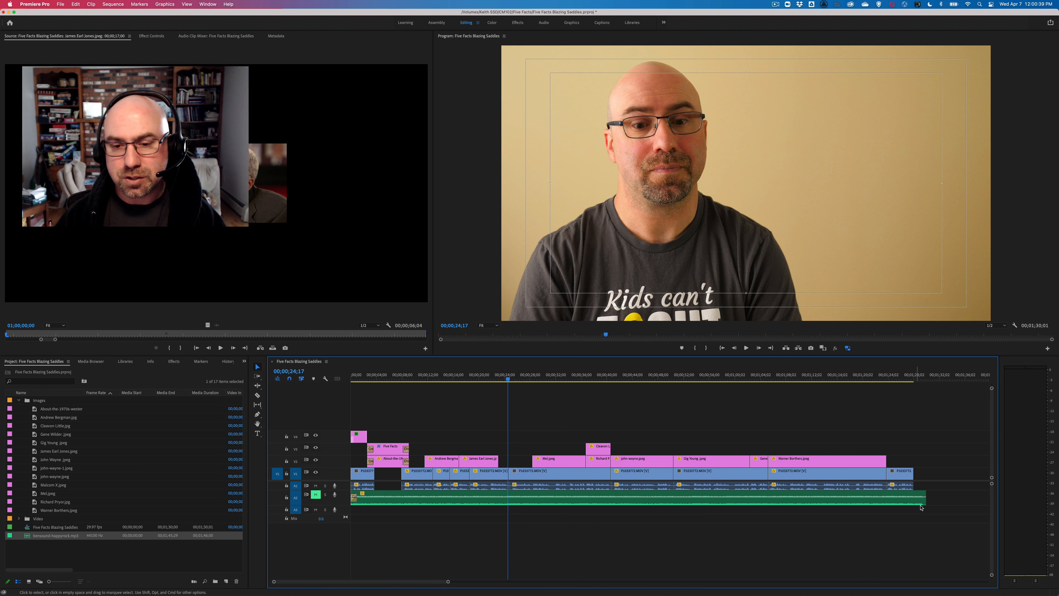
pyautogui.click(436, 378)
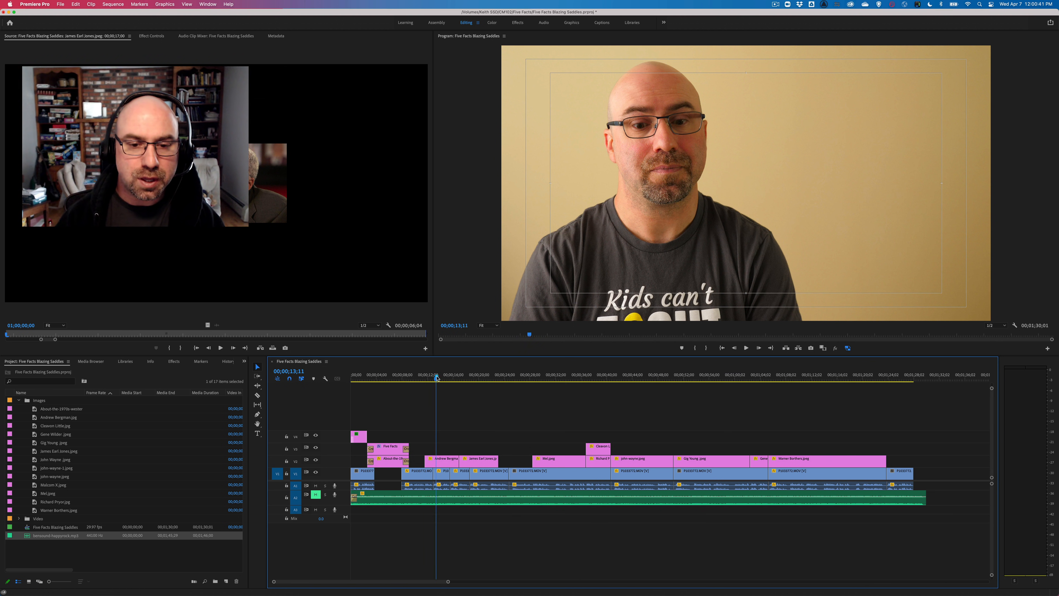
pyautogui.click(435, 376)
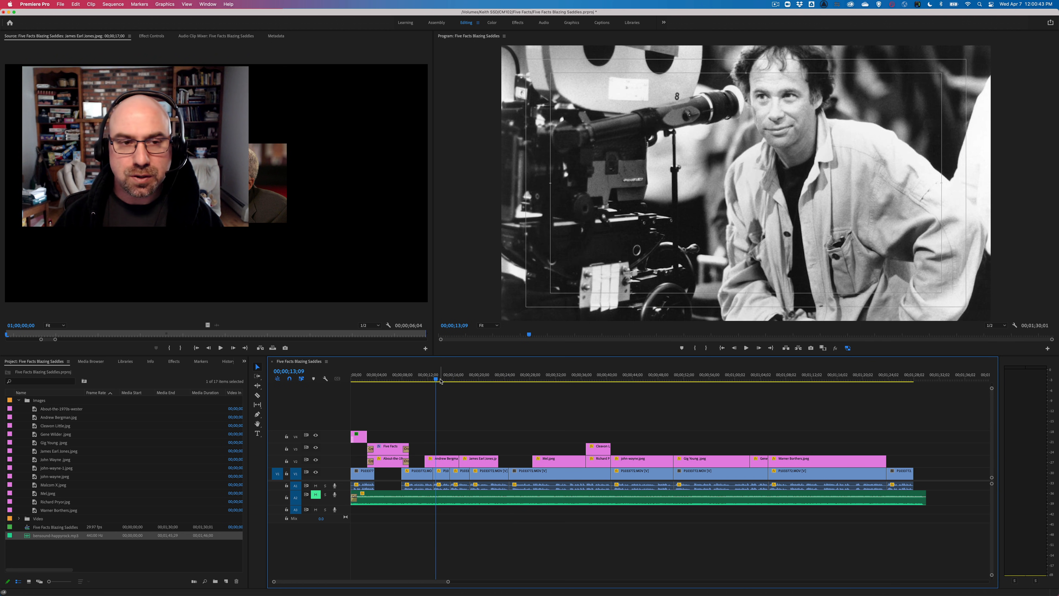
pyautogui.click(445, 466)
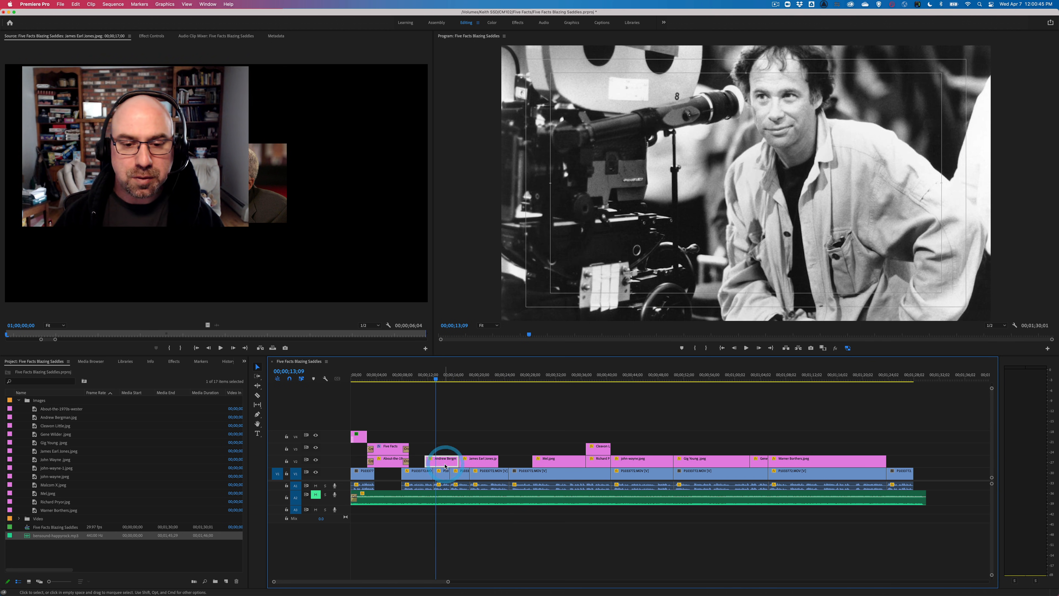
pyautogui.doubleClick(445, 466)
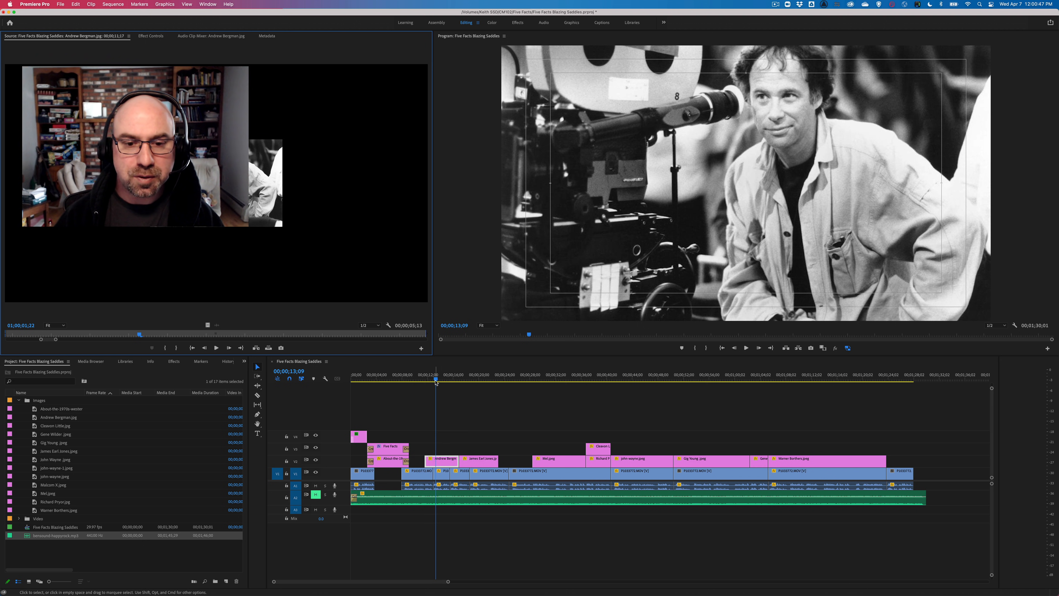
pyautogui.press('Down')
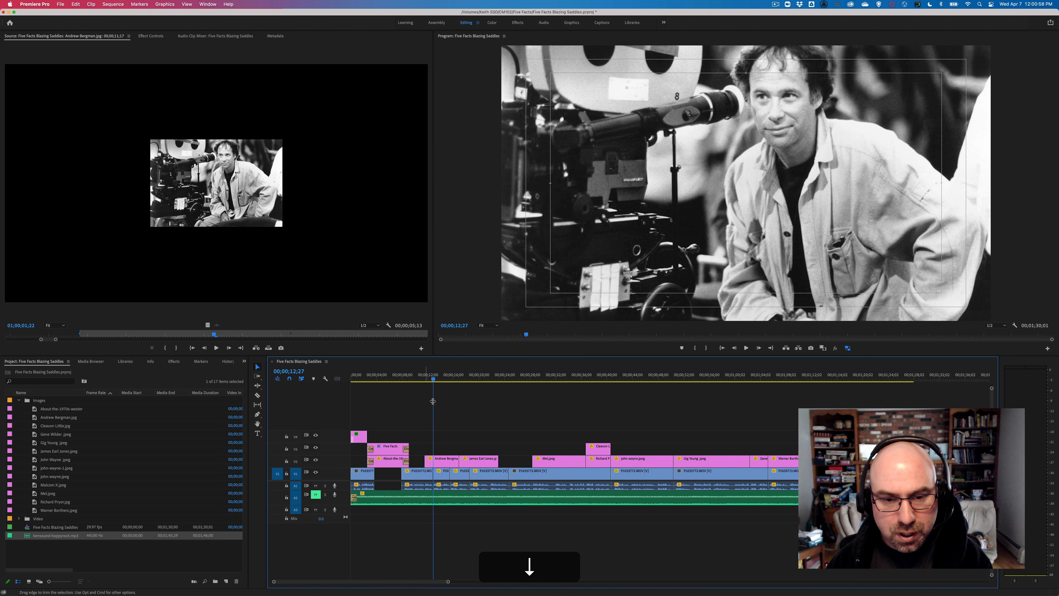
pyautogui.moveTo(431, 379); pyautogui.dragTo(423, 381)
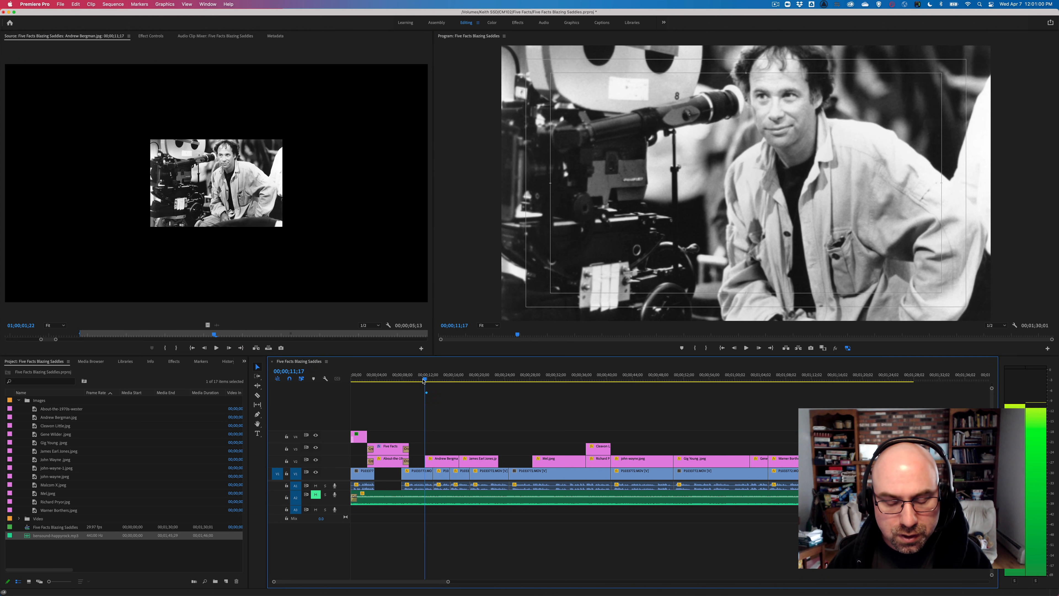
pyautogui.press('=')
pyautogui.press('=')
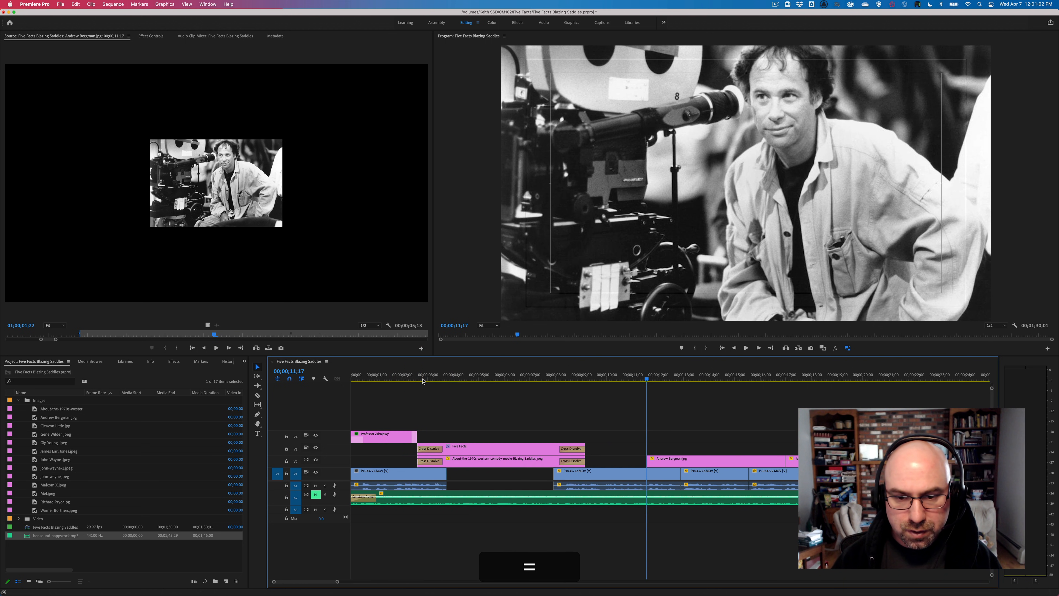
pyautogui.doubleClick(680, 460)
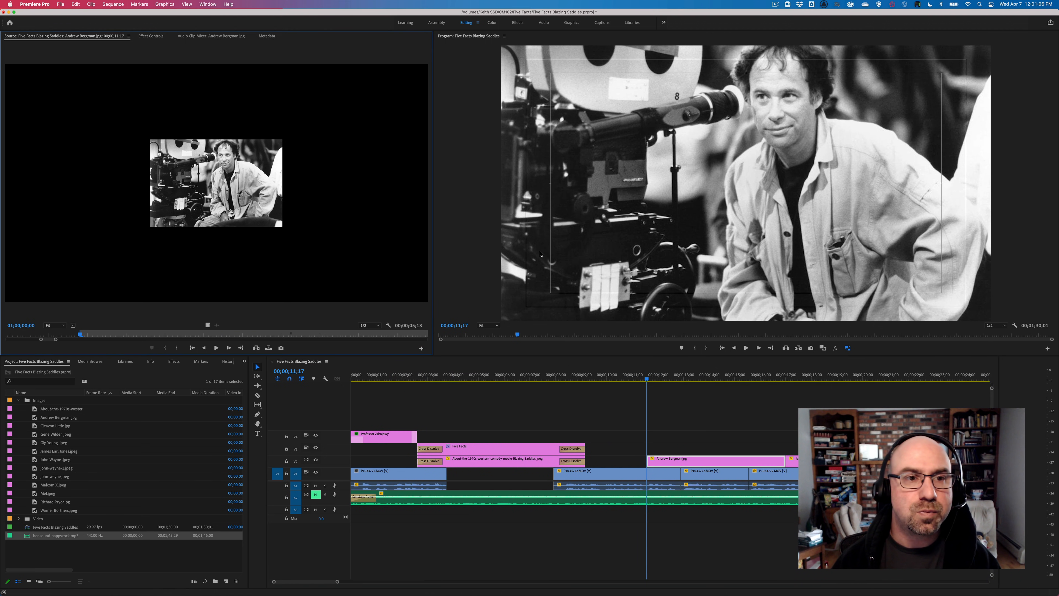
pyautogui.click(151, 36)
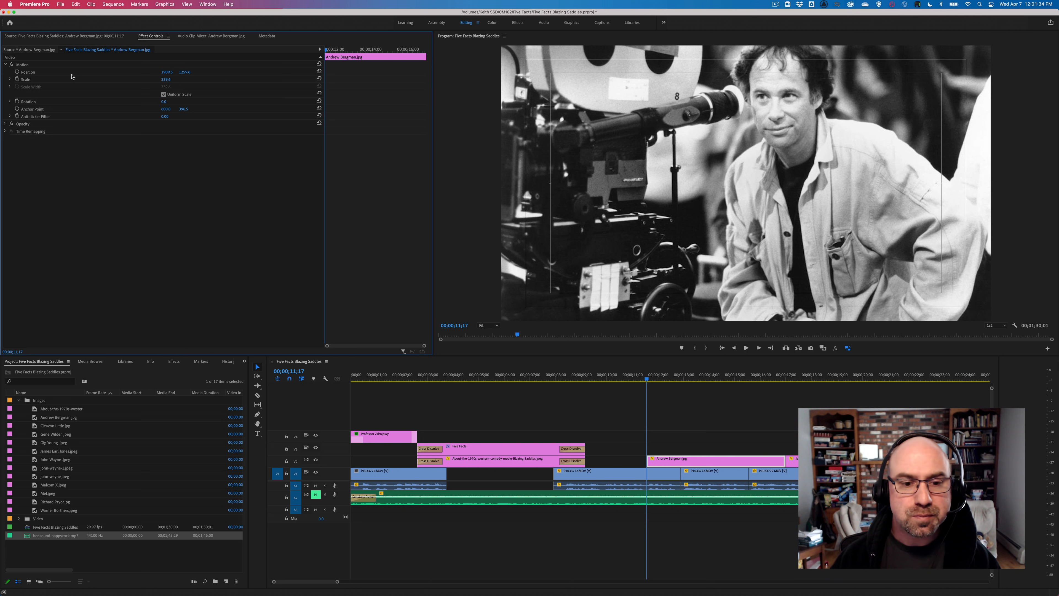
pyautogui.click(49, 73)
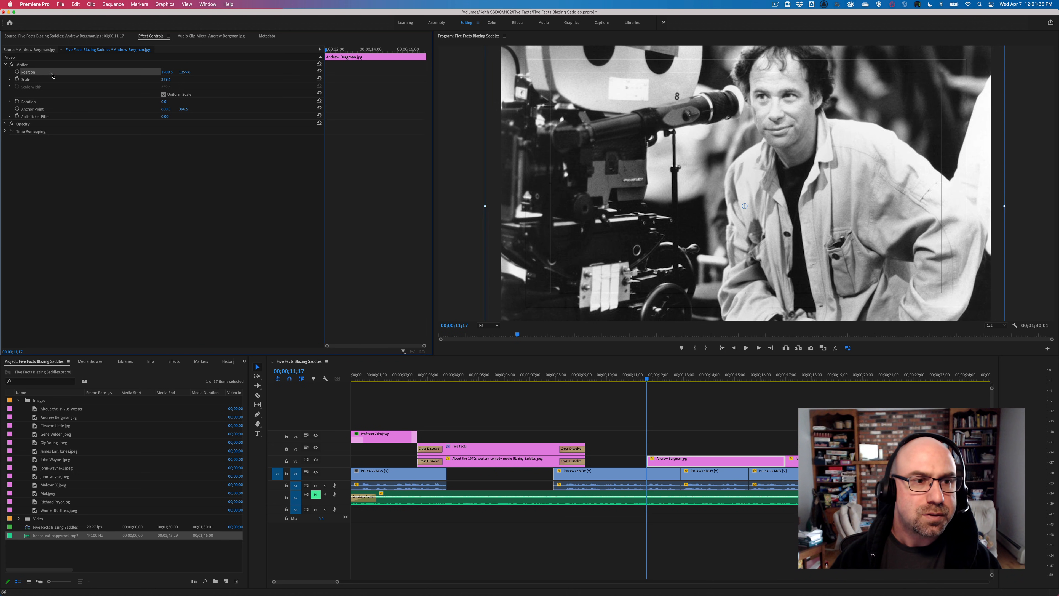
pyautogui.click(17, 72)
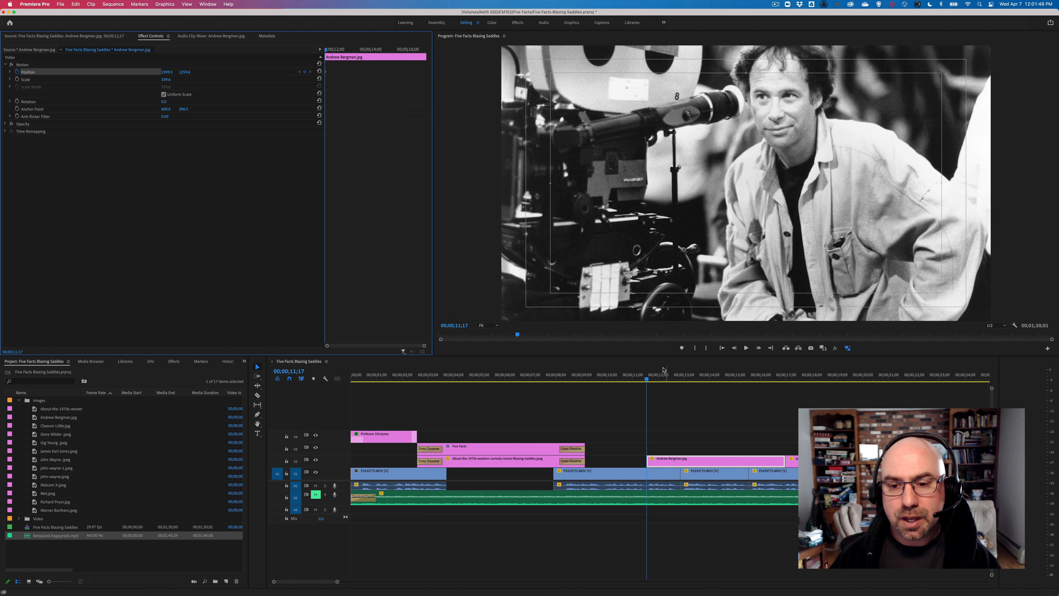
# Add a Position keyframe at 00;00;16;28 by shifting the Andrew Bergman image slightly down and right, and move that keyframe to the clip's end.
pyautogui.moveTo(649, 380); pyautogui.dragTo(785, 380)
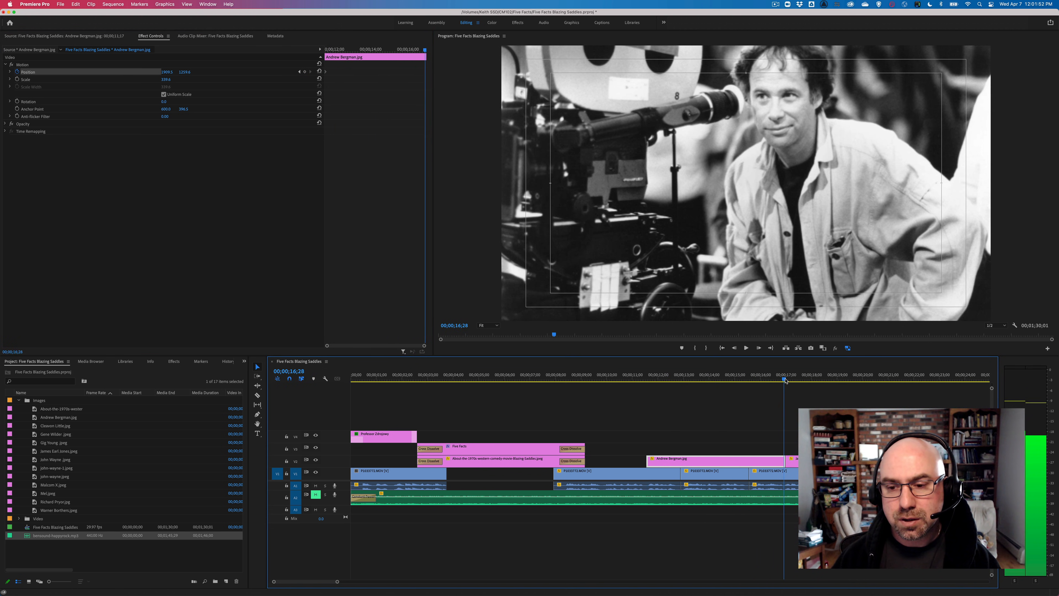
pyautogui.click(660, 193)
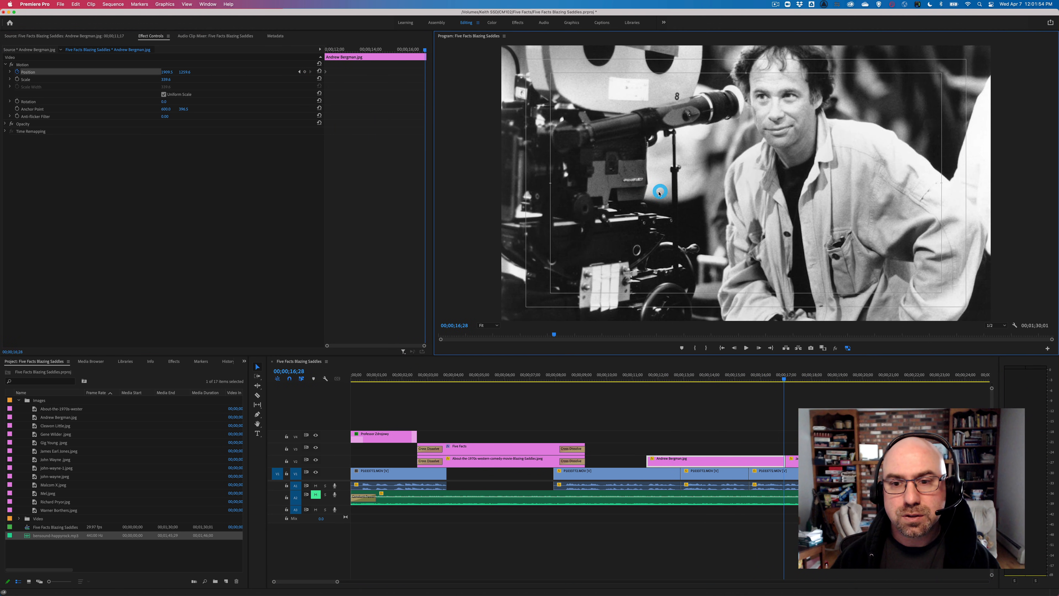
pyautogui.click(638, 186)
pyautogui.moveTo(615, 187); pyautogui.dragTo(621, 195)
pyautogui.click(574, 165)
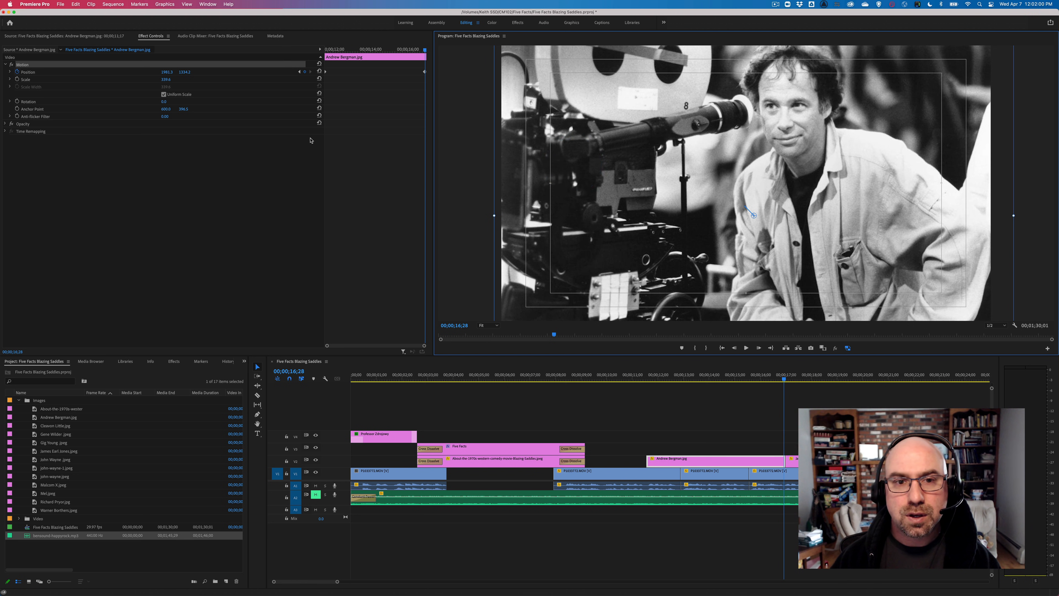
pyautogui.click(428, 72)
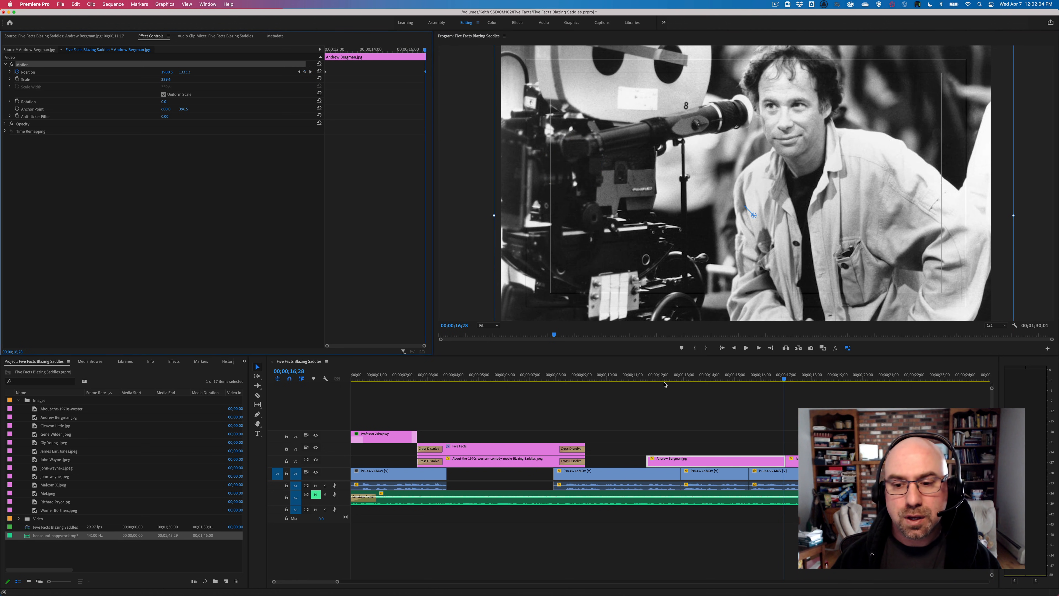
# Play the Andrew Bergman image from its start into the James Earl Jones image to check the pan.
pyautogui.click(649, 376)
pyautogui.press('space')
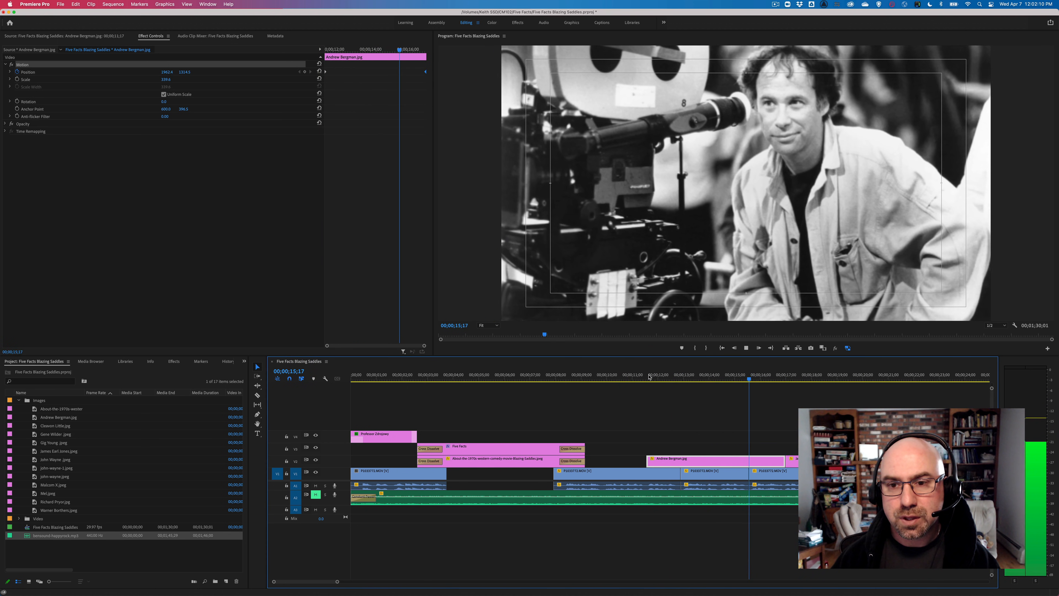
pyautogui.press('space')
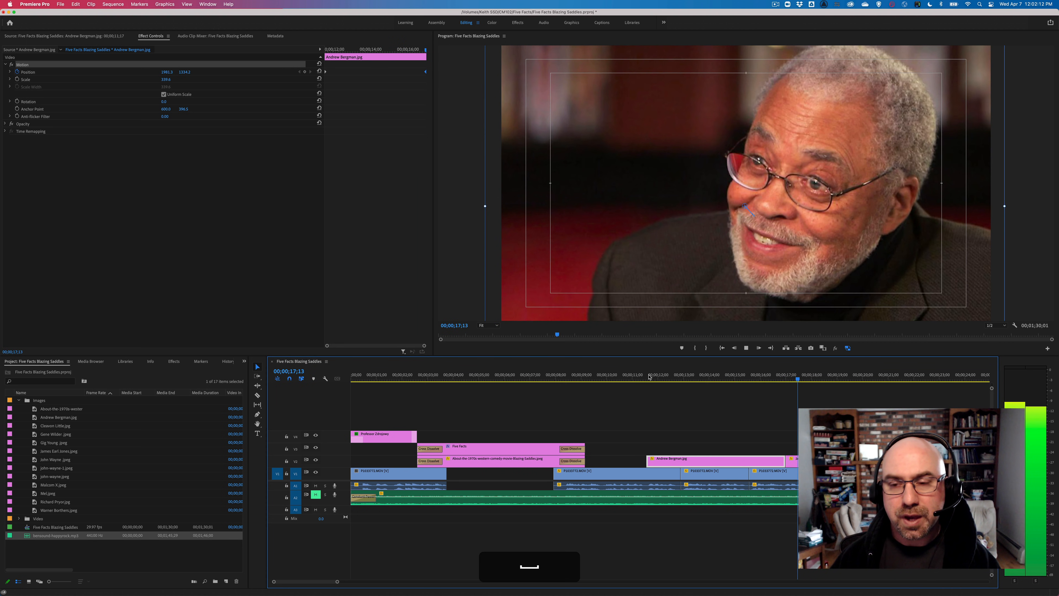
# Turn on Position keyframing for the James Earl Jones.jpeg clip with the playhead at 00;00;17;08.
pyautogui.hscroll(3, 805, 385)
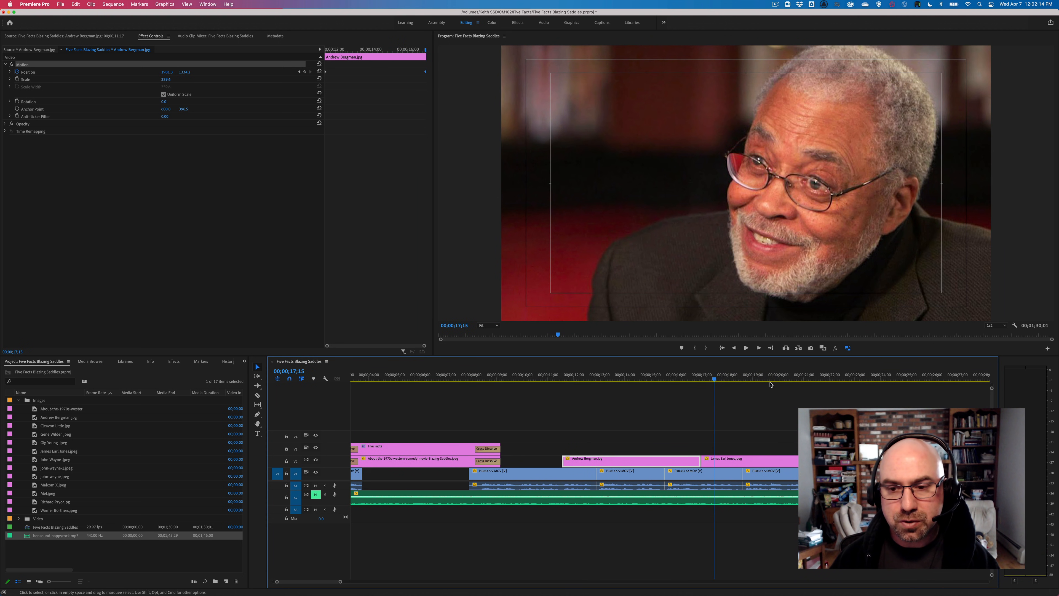
pyautogui.click(702, 381)
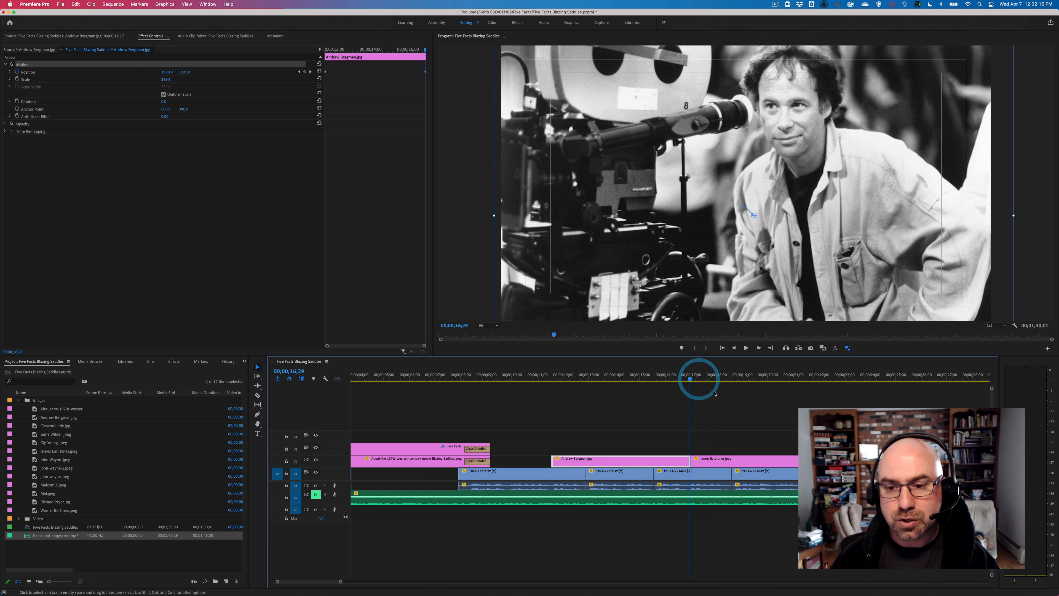
pyautogui.hscroll(5, 715, 393)
pyautogui.click(571, 379)
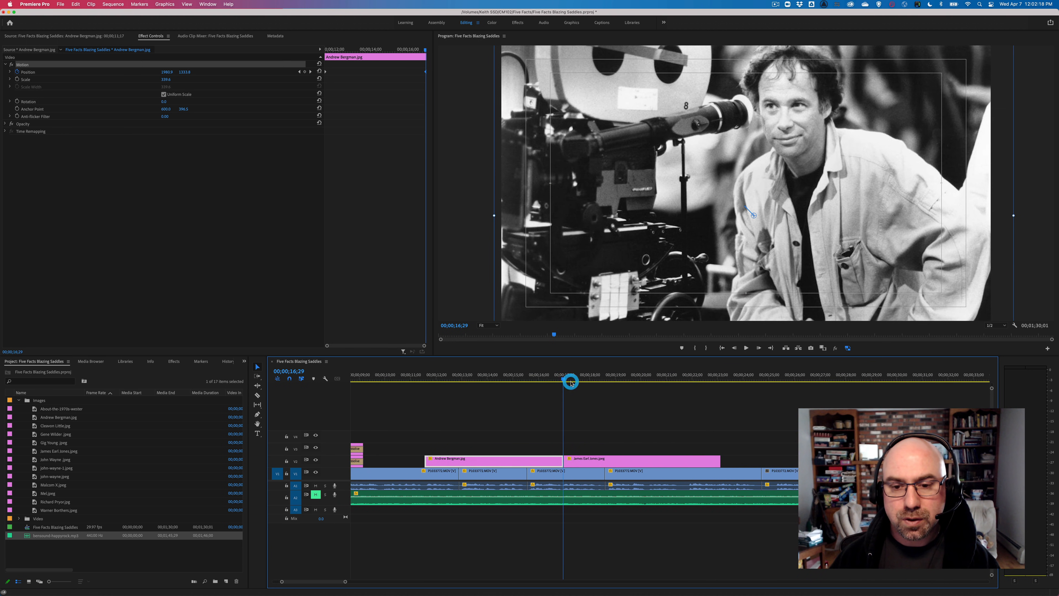
pyautogui.doubleClick(635, 461)
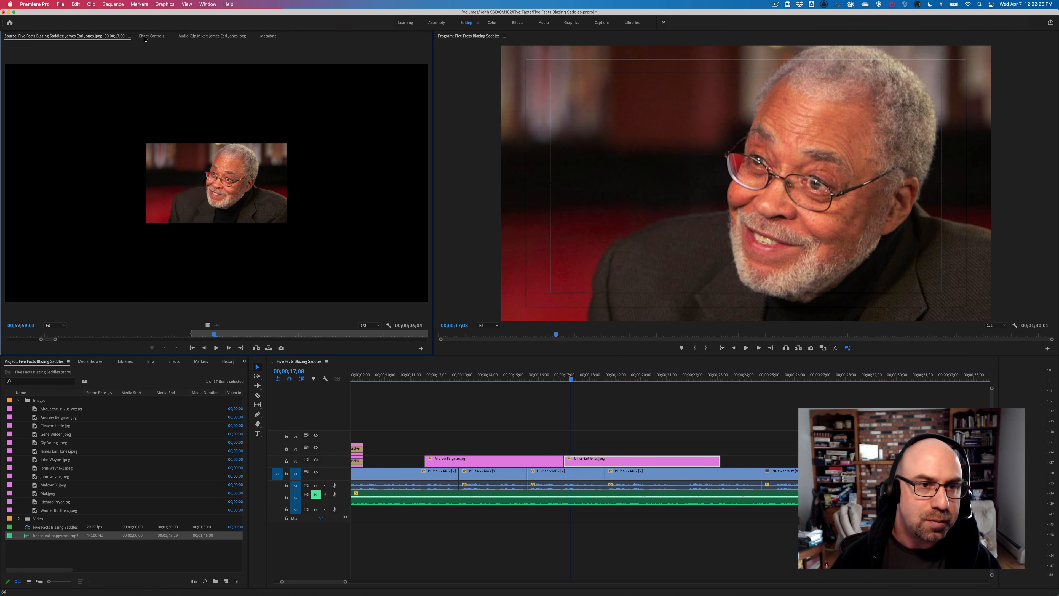
pyautogui.click(146, 38)
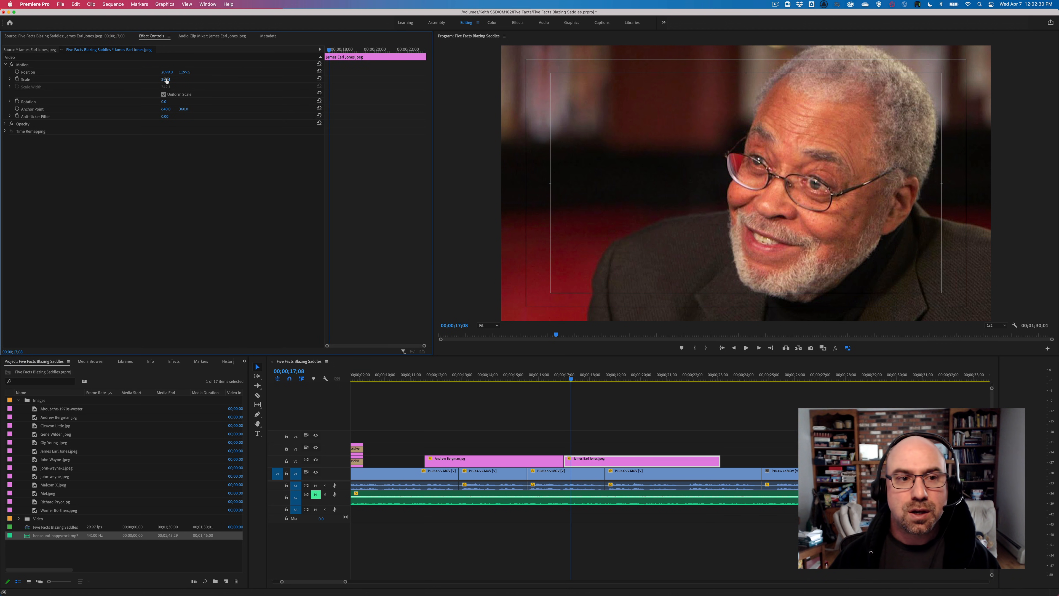
pyautogui.click(18, 74)
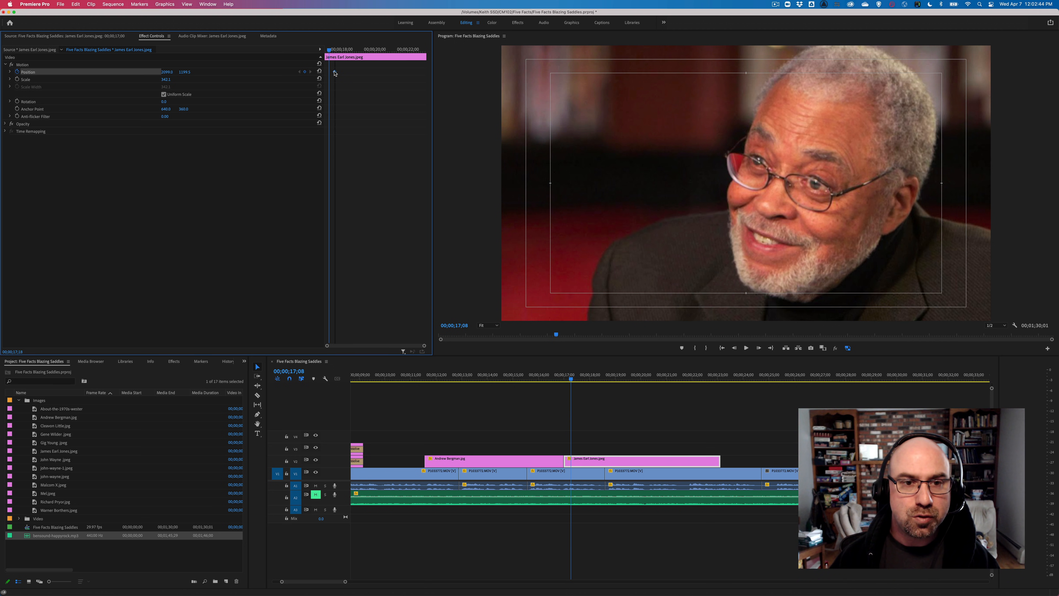
# Shift the James Earl Jones image slightly up and left at 00;00;22;19, placing the Position keyframes at the clip's start and end.
pyautogui.moveTo(335, 71); pyautogui.dragTo(419, 51)
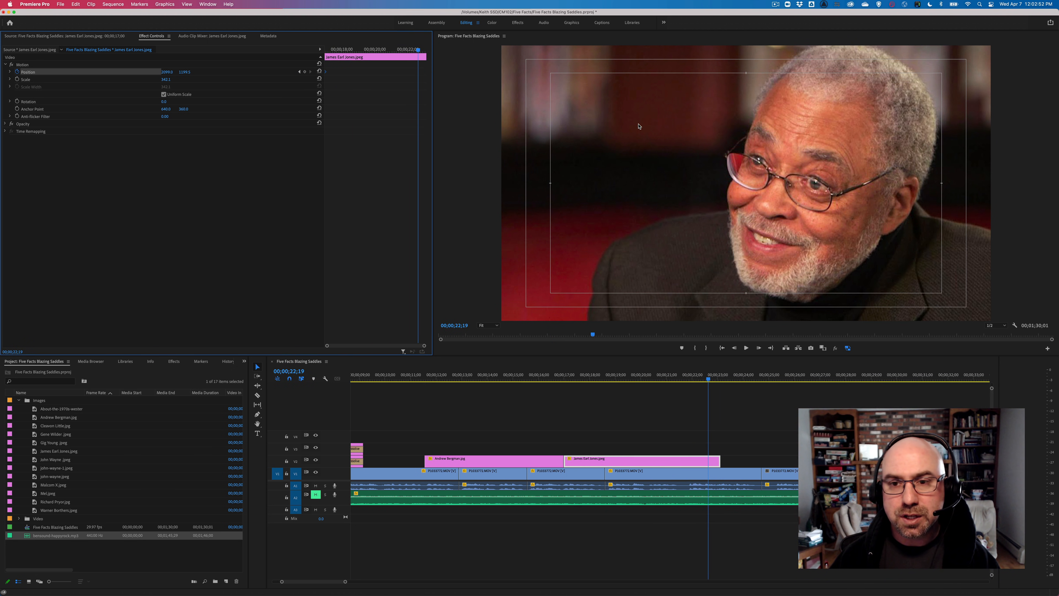
pyautogui.moveTo(639, 125); pyautogui.dragTo(574, 102)
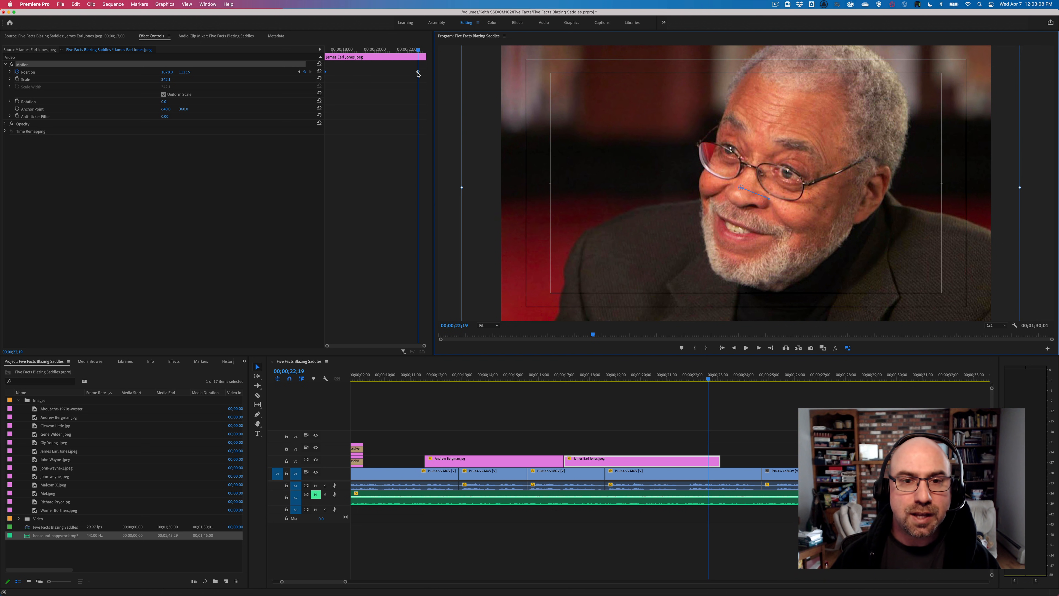
pyautogui.moveTo(418, 72); pyautogui.dragTo(432, 74)
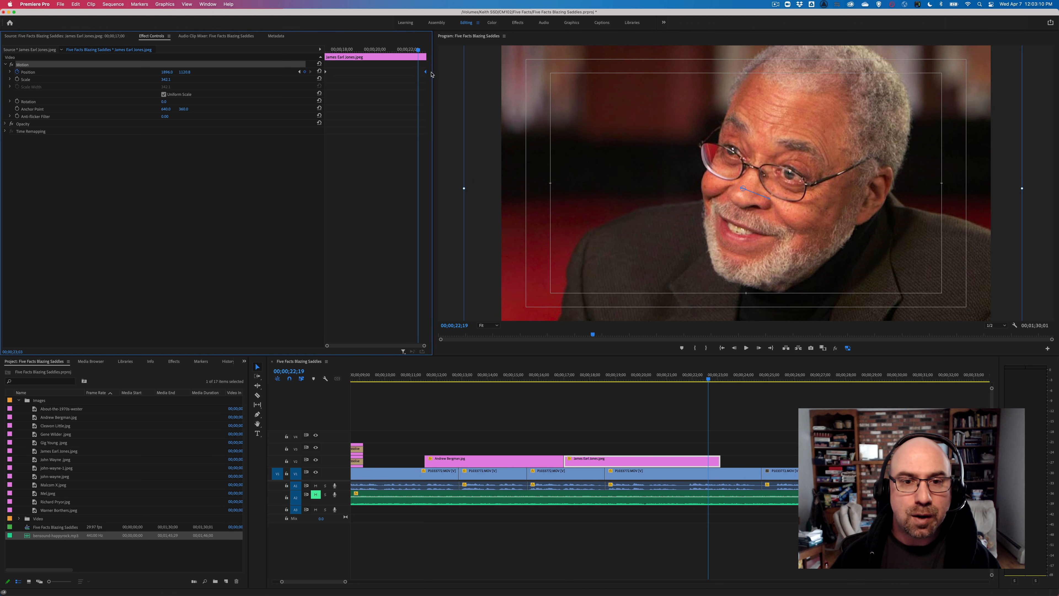
pyautogui.click(437, 73)
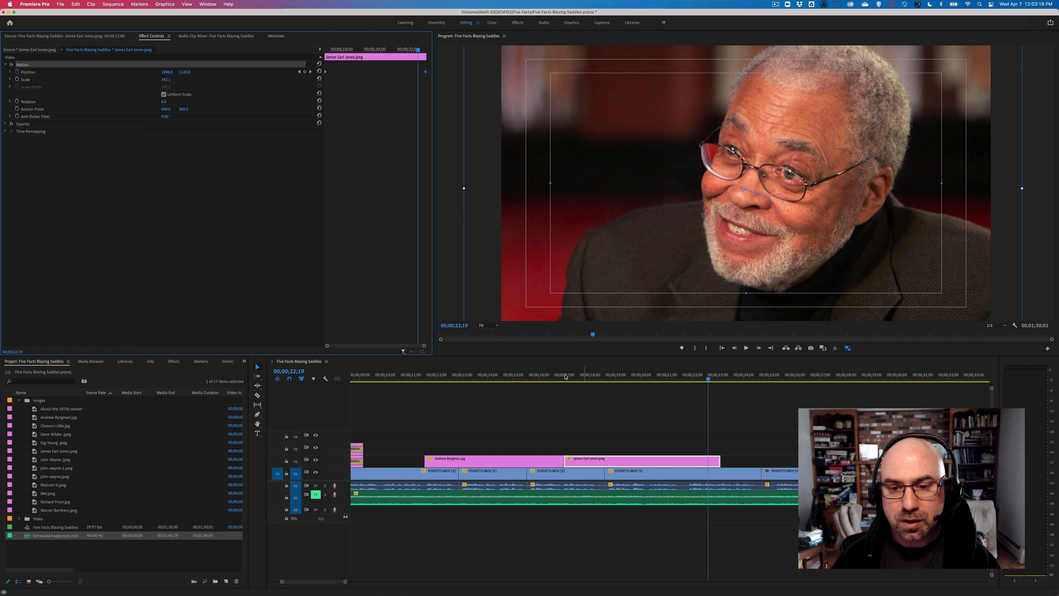
# Play the James Earl Jones pan, and replay from 00;00;11;12 through both the Andrew Bergman and James Earl Jones images.
pyautogui.click(567, 379)
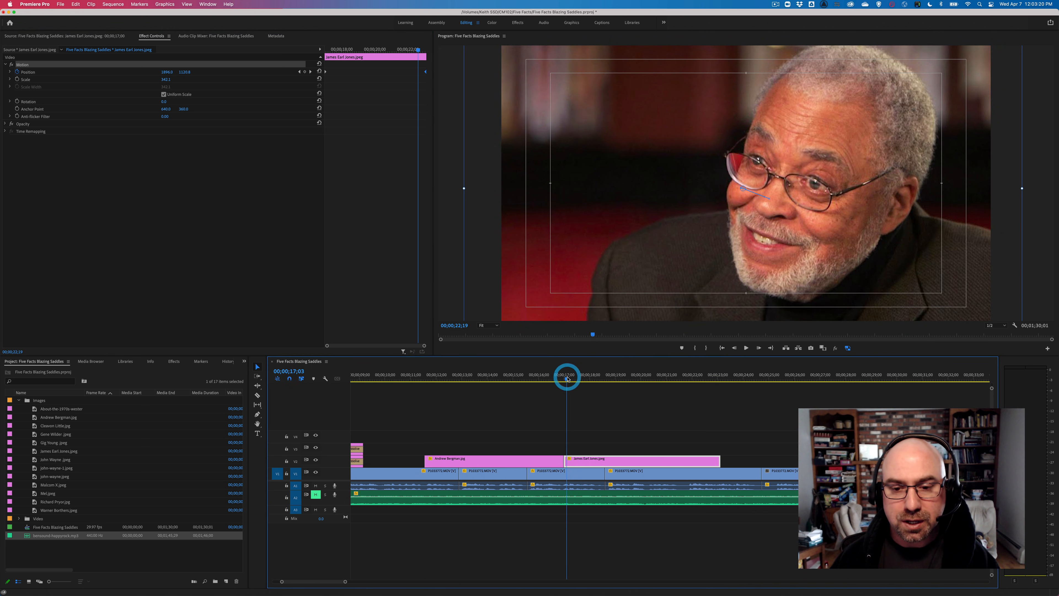
pyautogui.press('space')
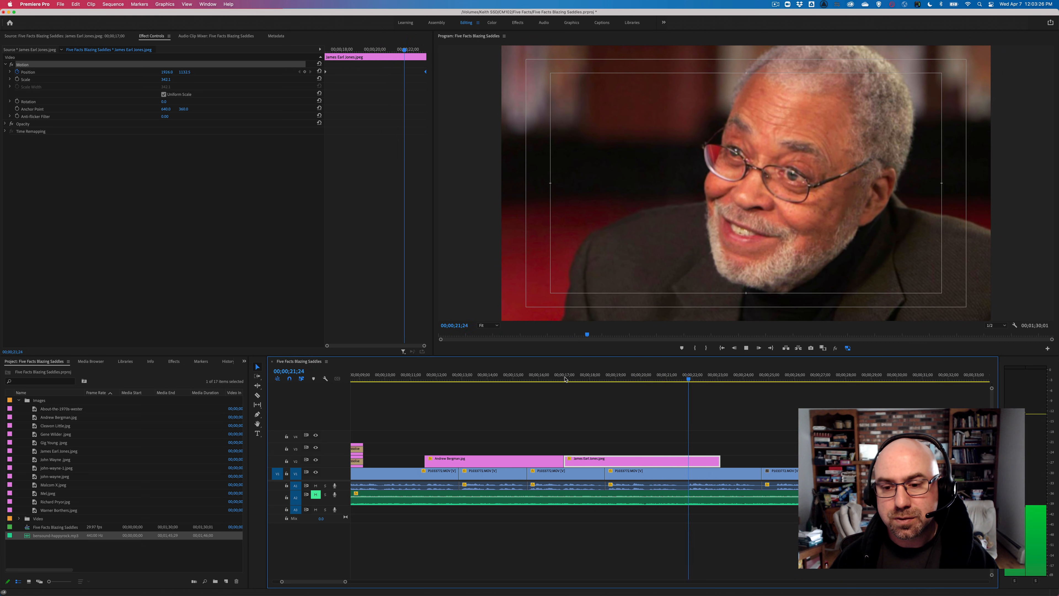
pyautogui.press('space')
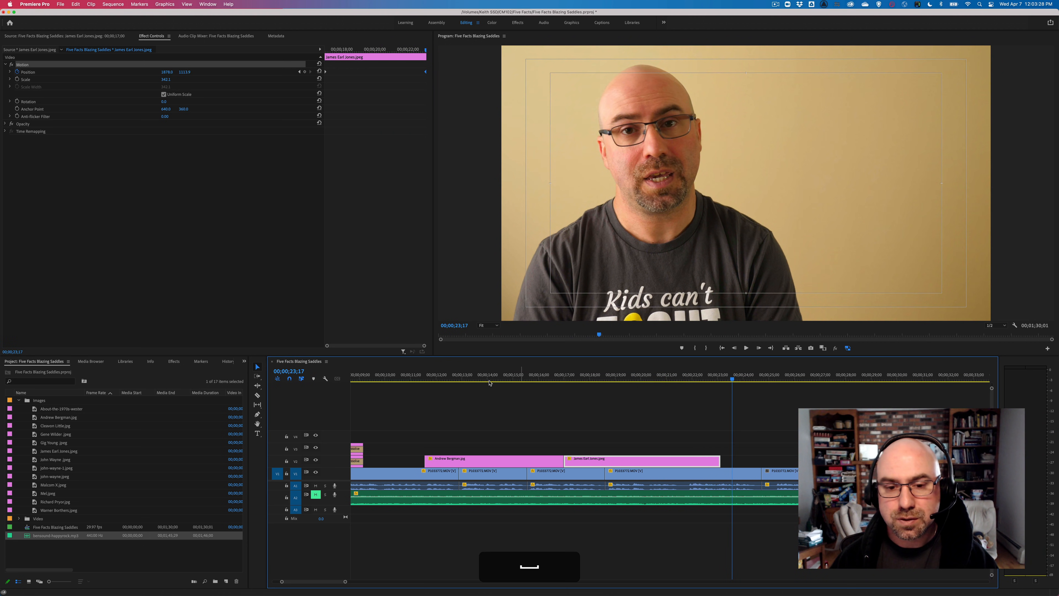
pyautogui.click(421, 379)
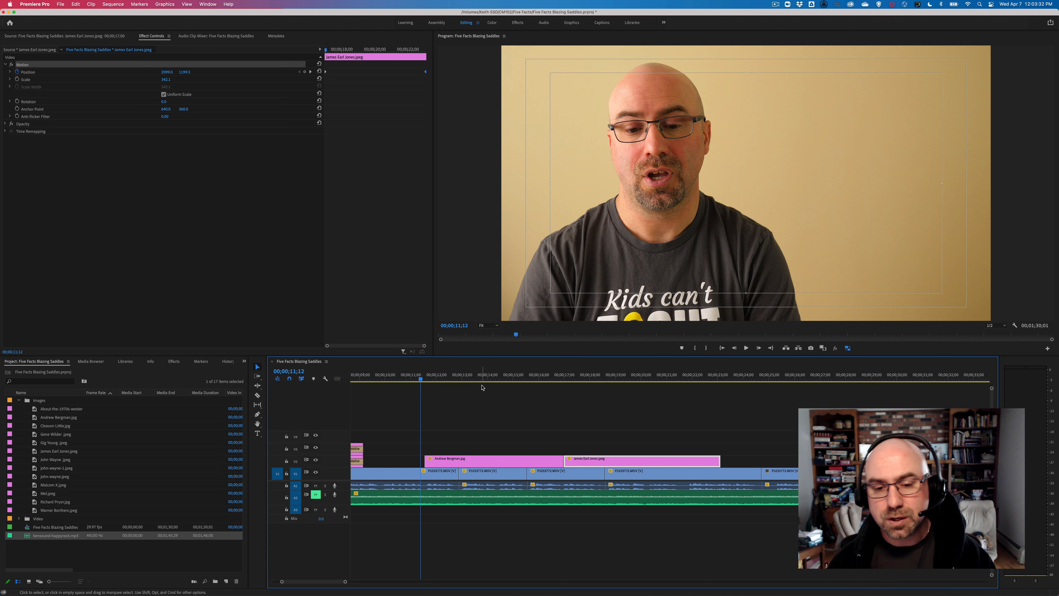
pyautogui.press('space')
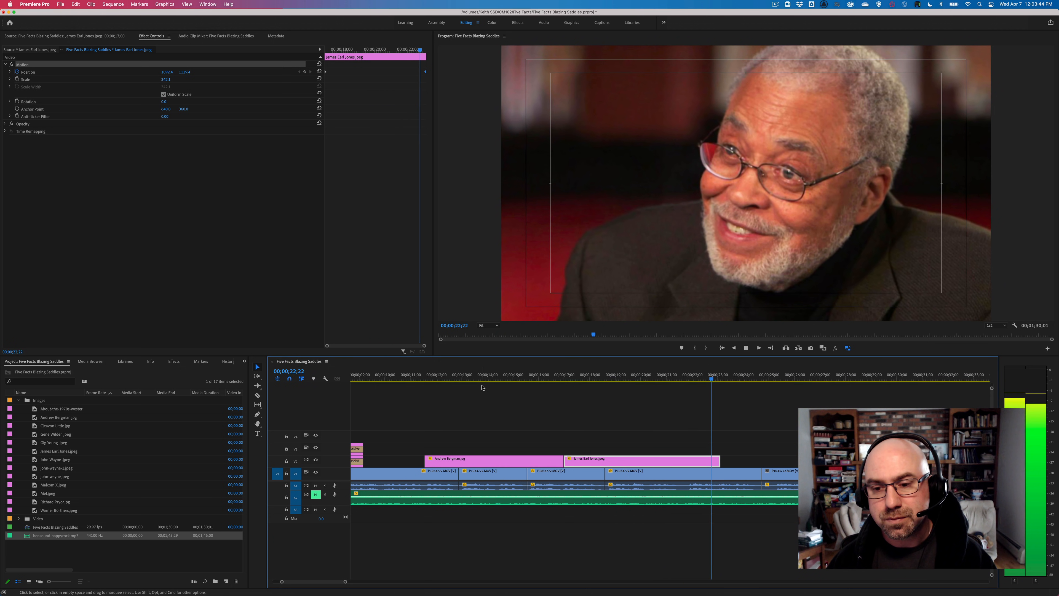
pyautogui.press('space')
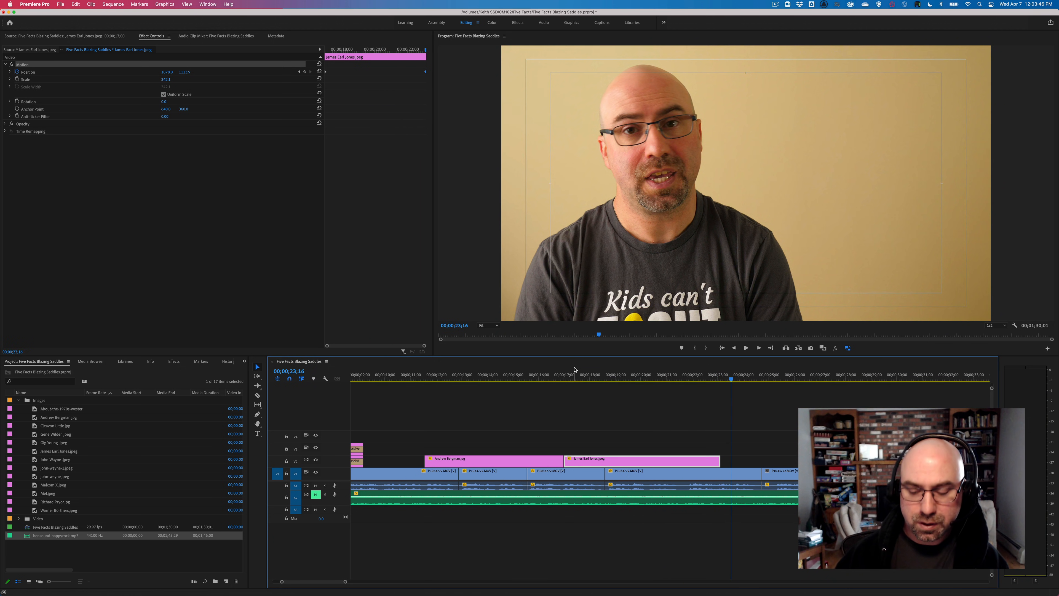
# Trim the music's start, slide the clip earlier so it ends with the last video clip, and extend its start to the sequence's beginning.
pyautogui.press('\\')
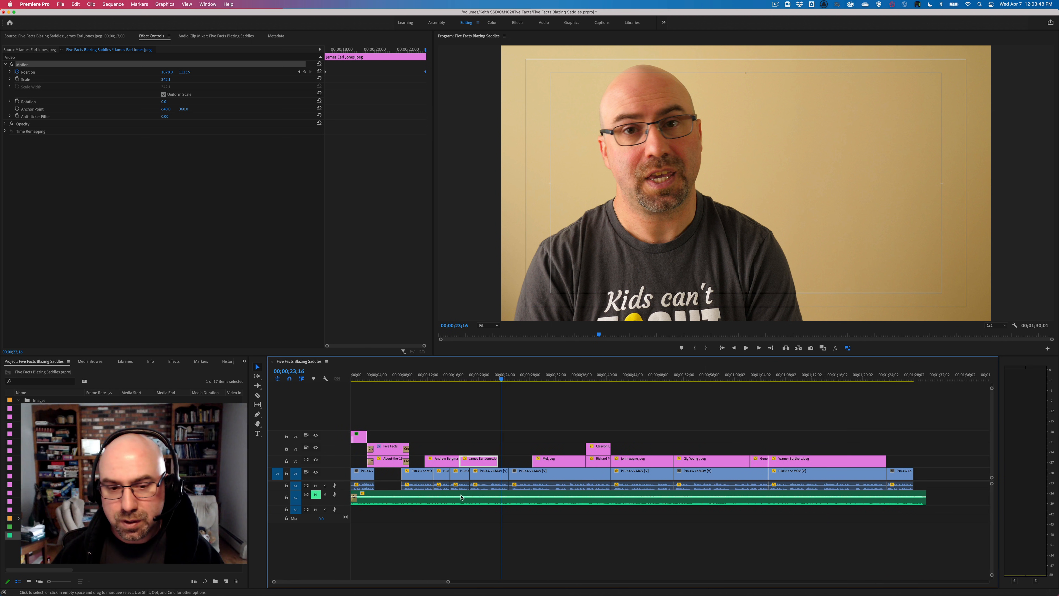
pyautogui.moveTo(350, 494); pyautogui.dragTo(381, 495)
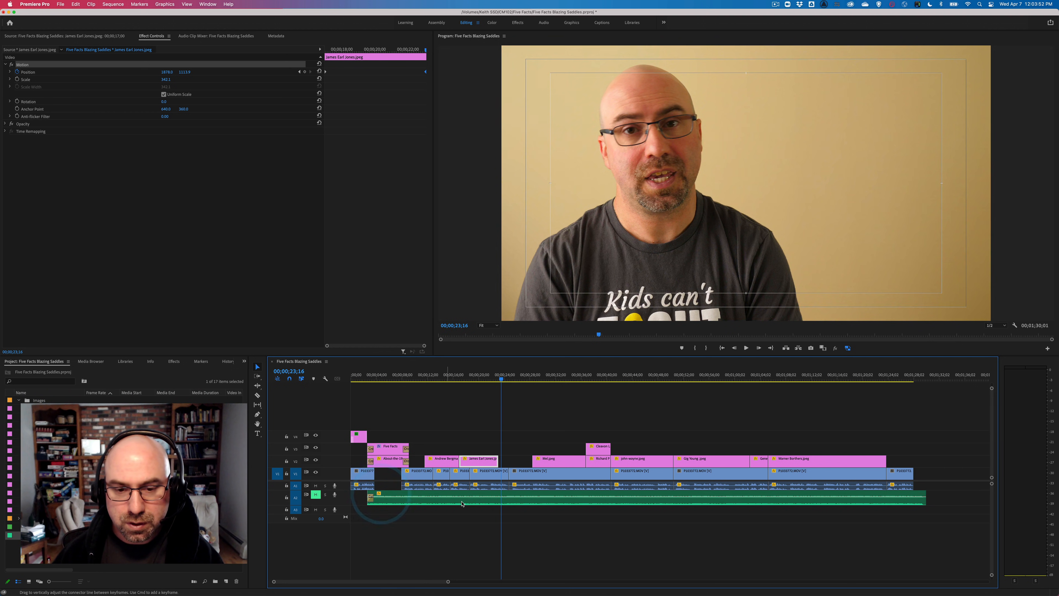
pyautogui.moveTo(466, 503); pyautogui.dragTo(449, 503)
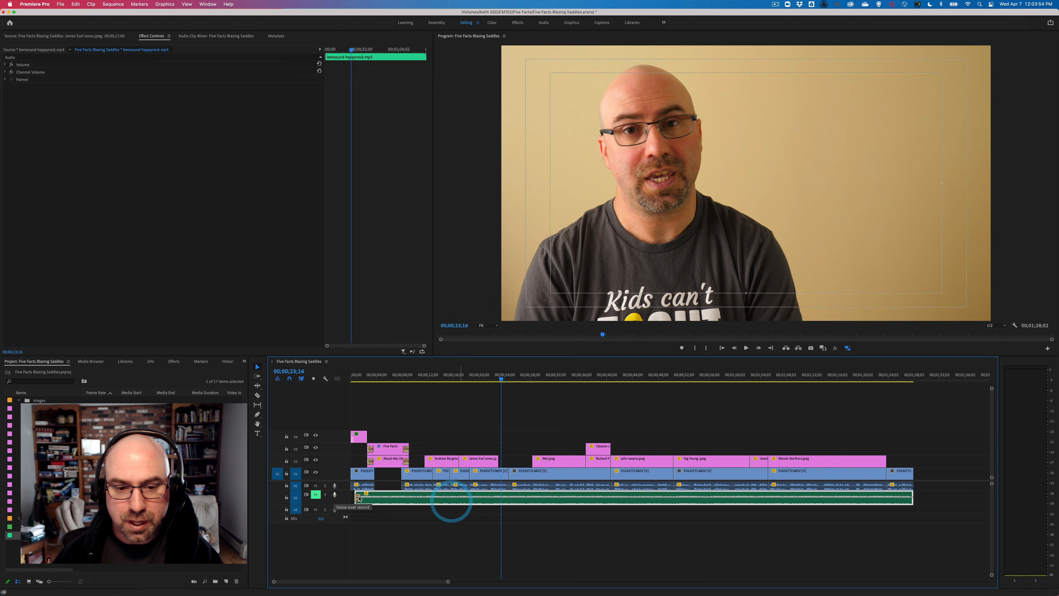
pyautogui.moveTo(356, 493); pyautogui.dragTo(349, 494)
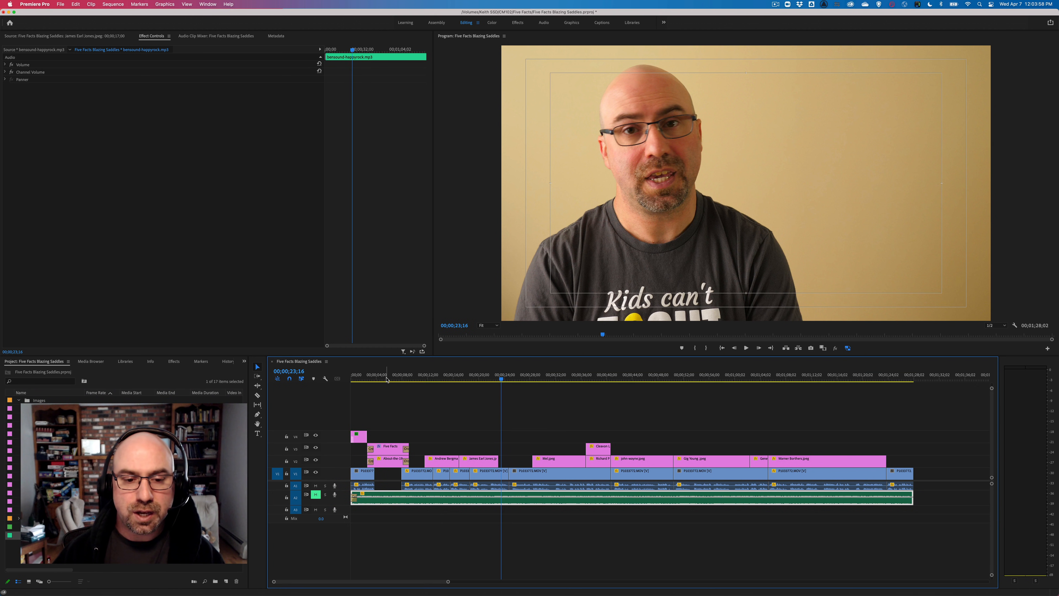
# Unmute the music track and play the sequence from 00;00;00;00 to judge the music against the narration.
pyautogui.moveTo(385, 380); pyautogui.dragTo(329, 383)
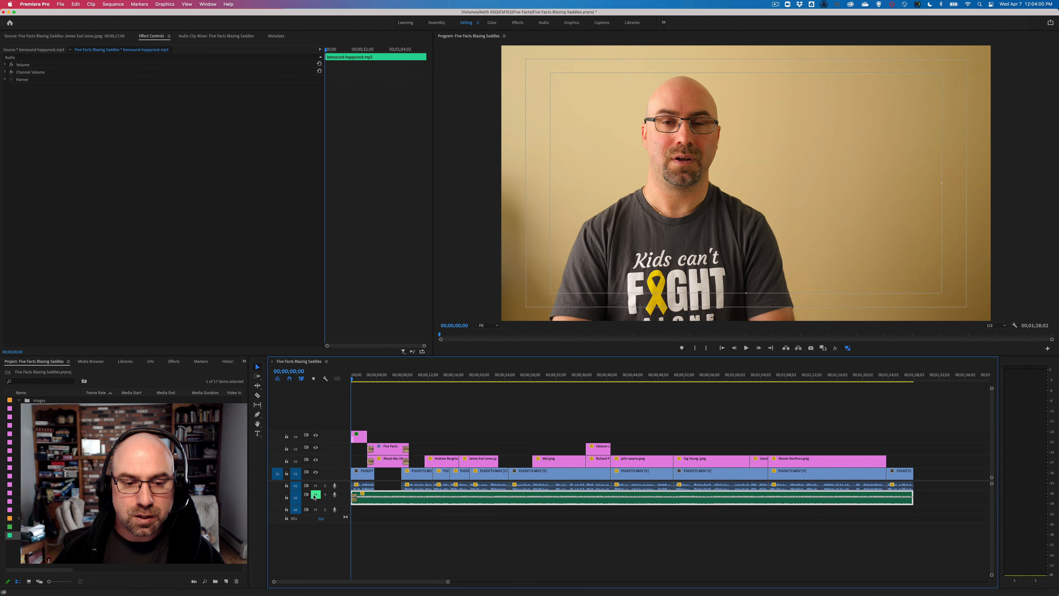
pyautogui.click(315, 495)
pyautogui.press('space')
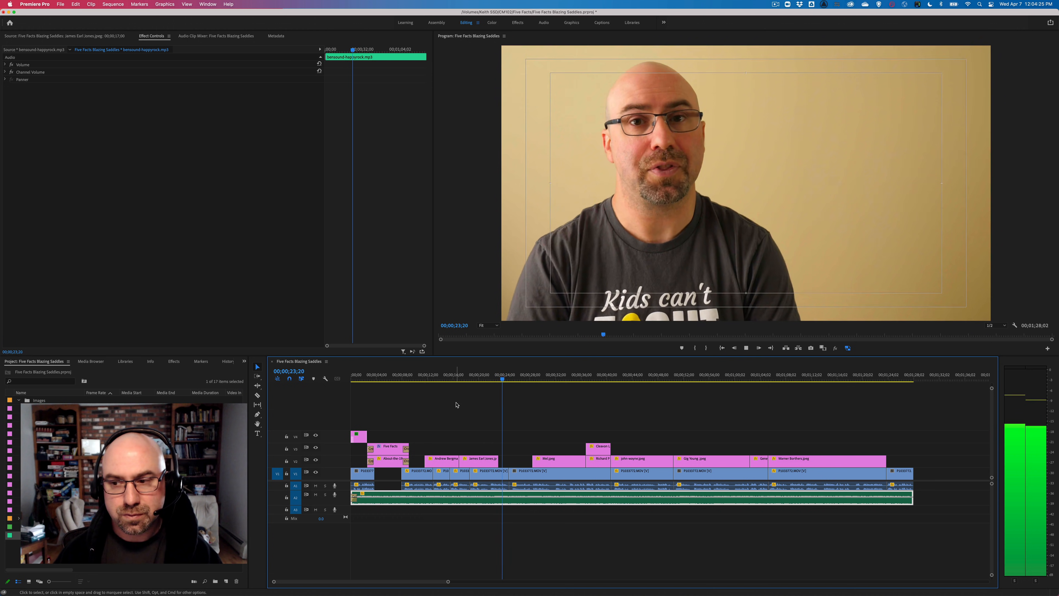
pyautogui.press('space')
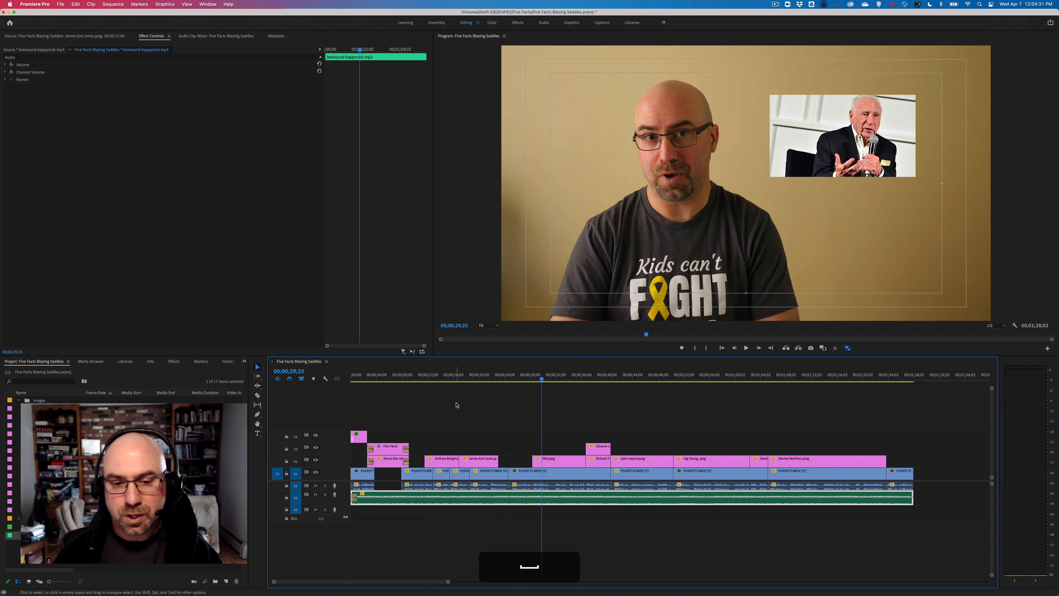
# Adjust the audio gain of all the narration clips together and play on from 00;00;29;25 to check the balance.
pyautogui.moveTo(933, 474); pyautogui.dragTo(369, 484)
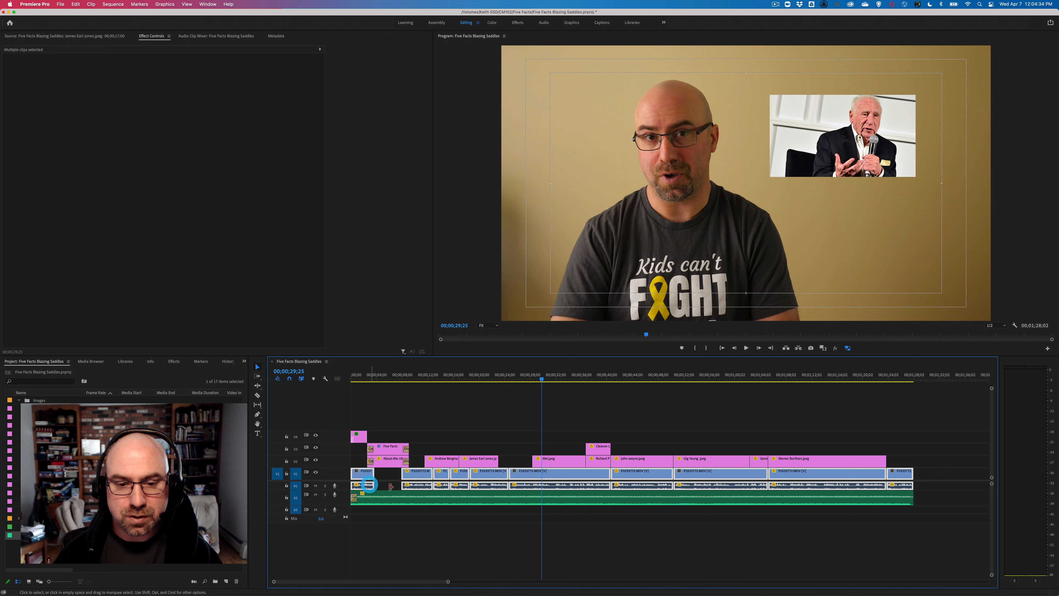
pyautogui.rightClick(424, 487)
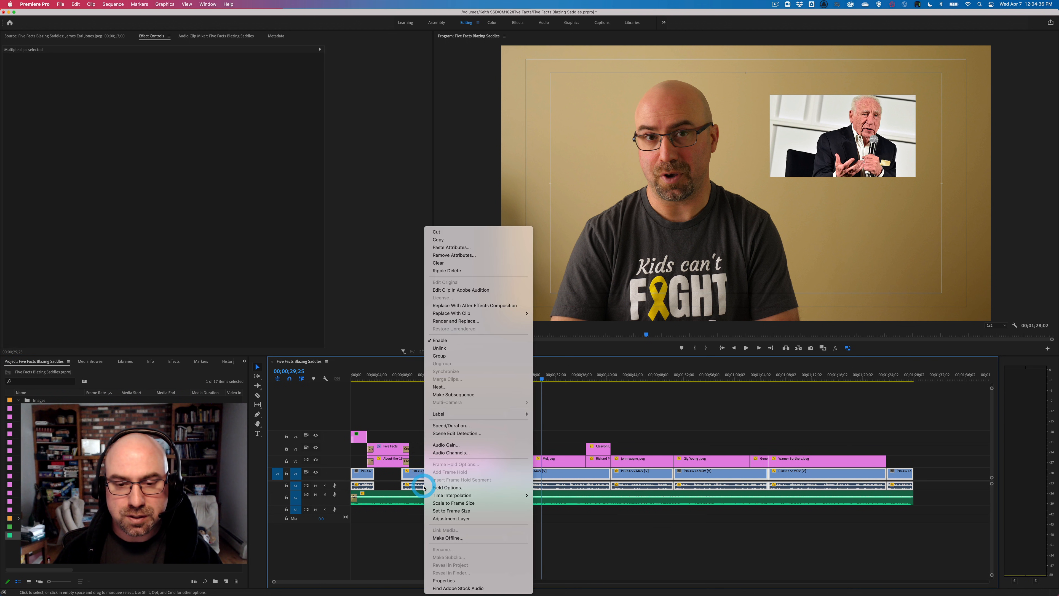
pyautogui.click(457, 446)
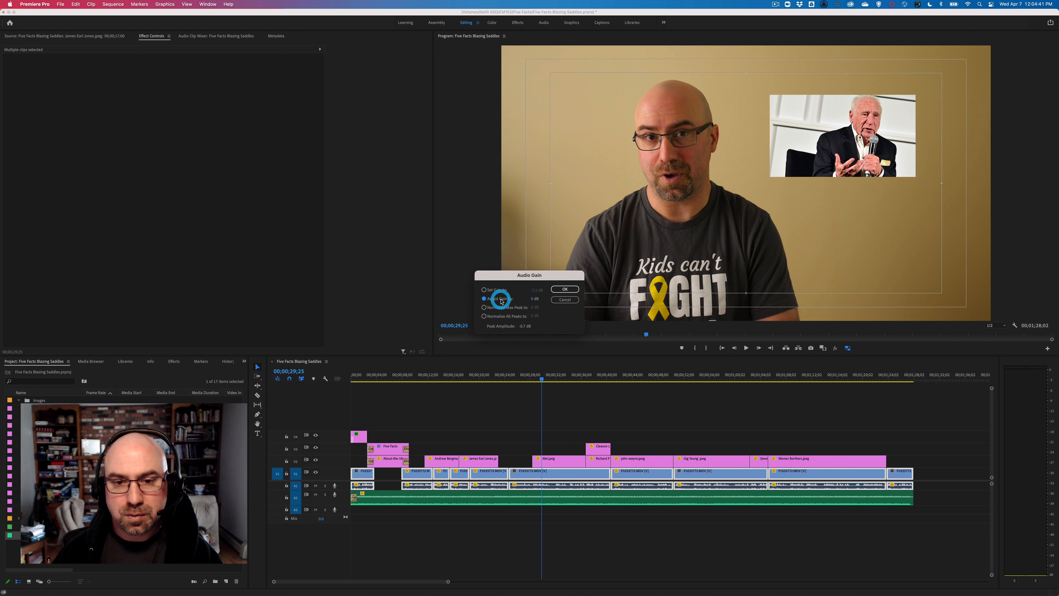
pyautogui.click(569, 290)
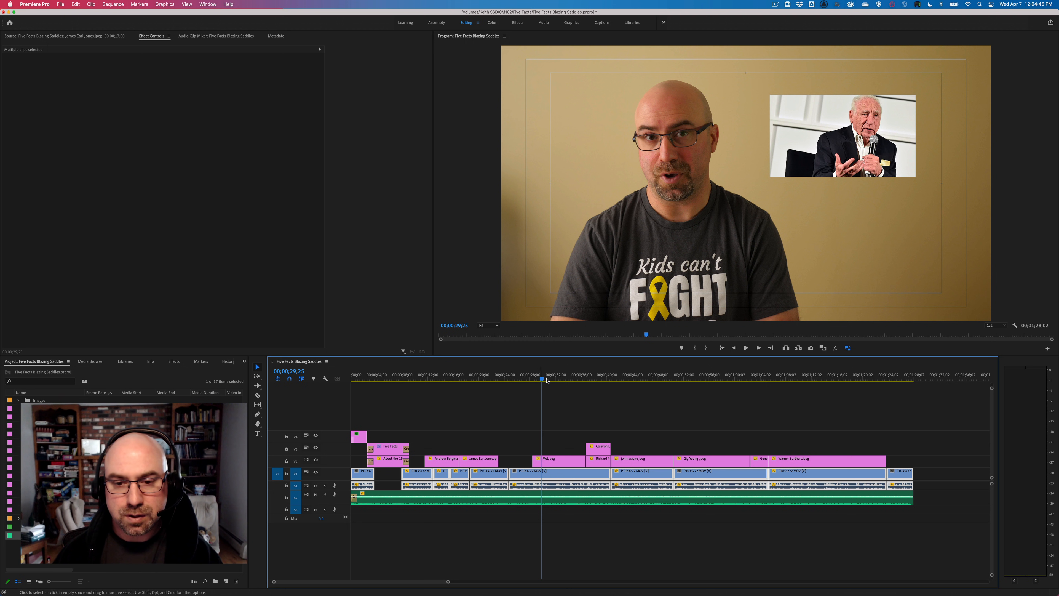
pyautogui.press('space')
pyautogui.click(543, 392)
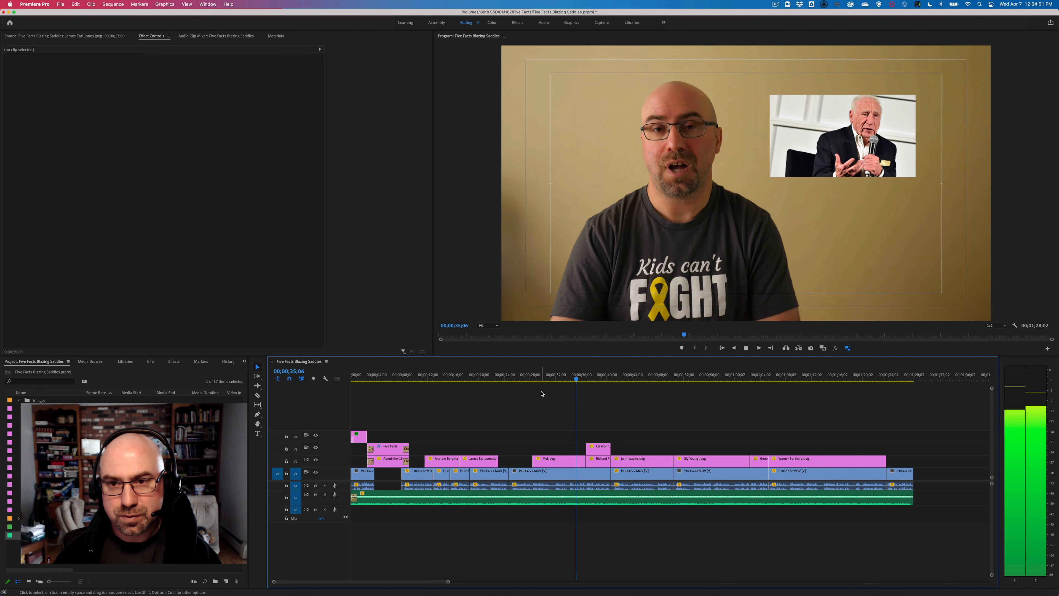
pyautogui.press('space')
# Set a new negative gain for the bensound-happyrock.mp3 music clip and play the rest of the sequence.
pyautogui.rightClick(547, 502)
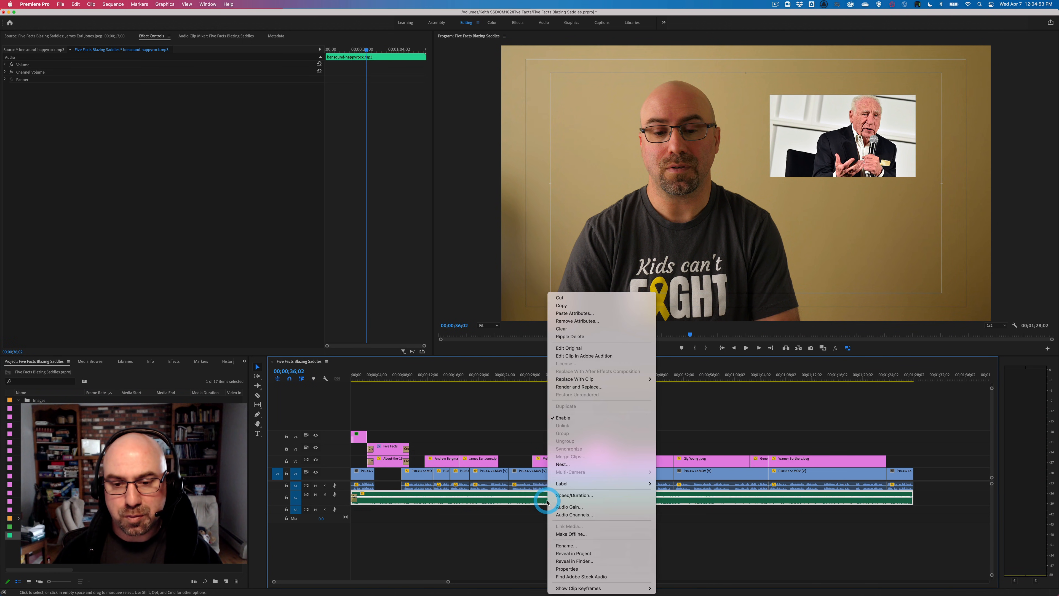
pyautogui.click(572, 507)
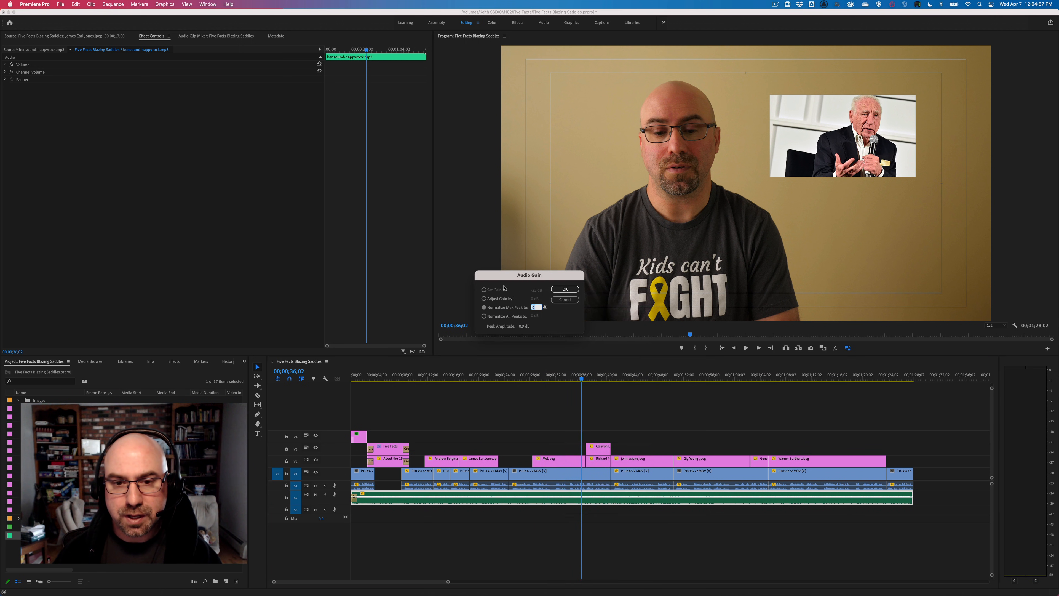
pyautogui.click(534, 290)
pyautogui.write('-22')
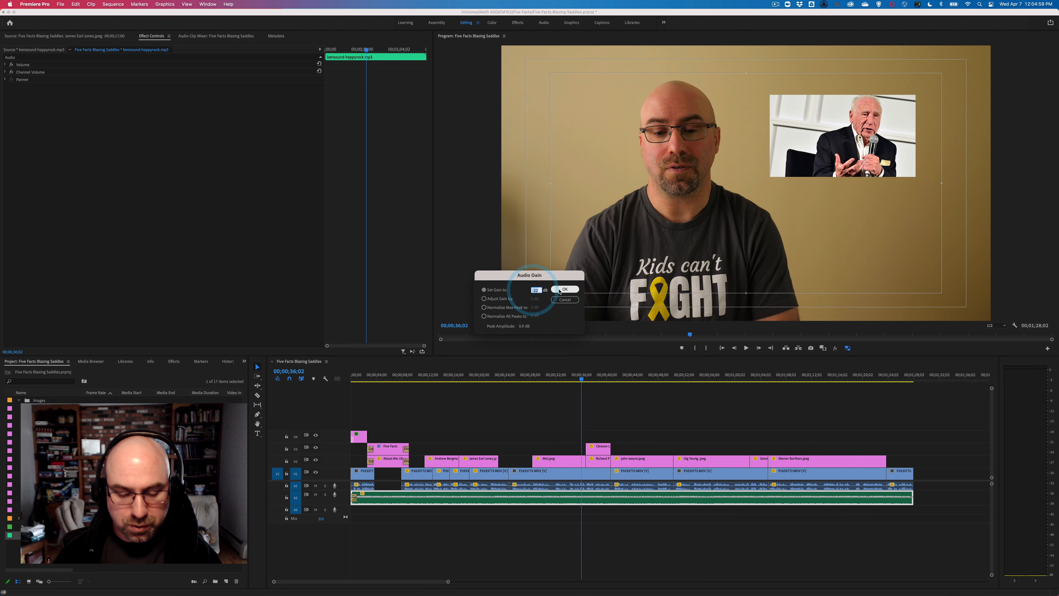
pyautogui.write('-')
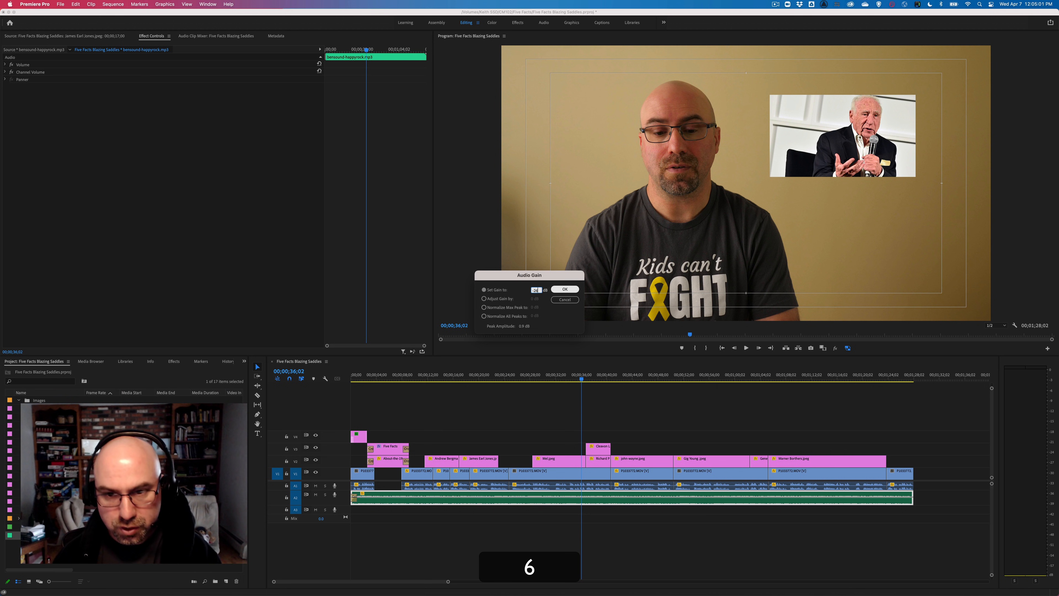
pyautogui.press('Return')
pyautogui.press('space')
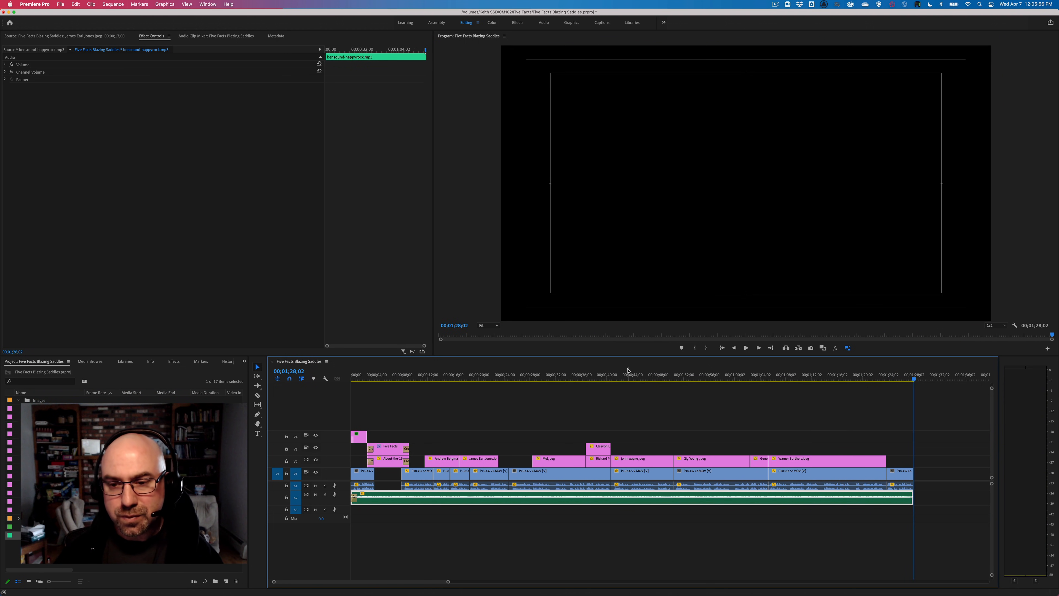
# Add the text caption "GIG YOUNG" just below the Gig Young image at 00;00;51;17.
pyautogui.moveTo(728, 377); pyautogui.dragTo(702, 378)
pyautogui.click(701, 378)
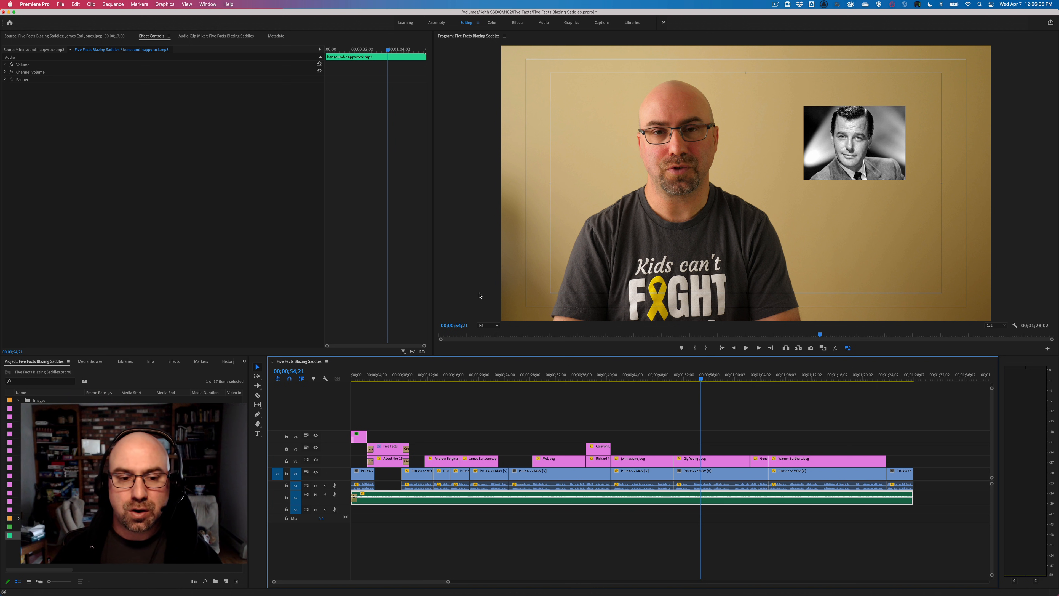
pyautogui.press('space')
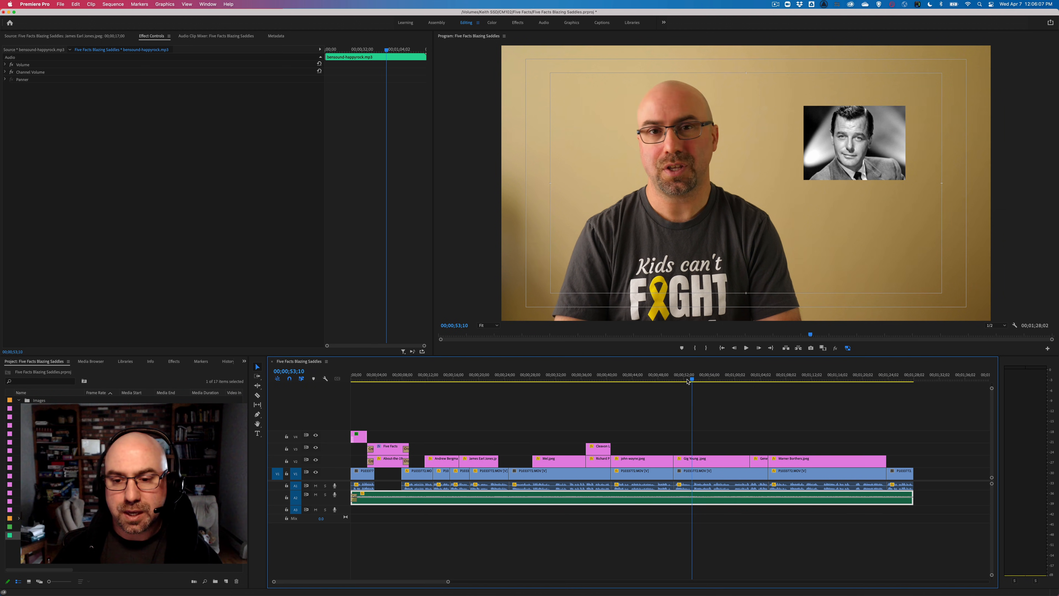
pyautogui.click(680, 379)
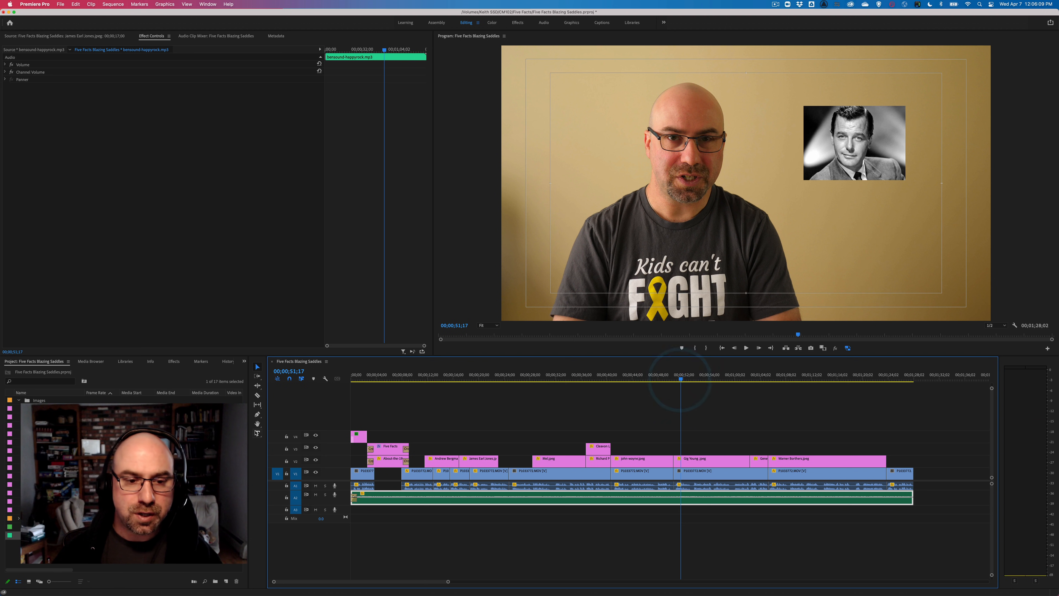
pyautogui.click(258, 434)
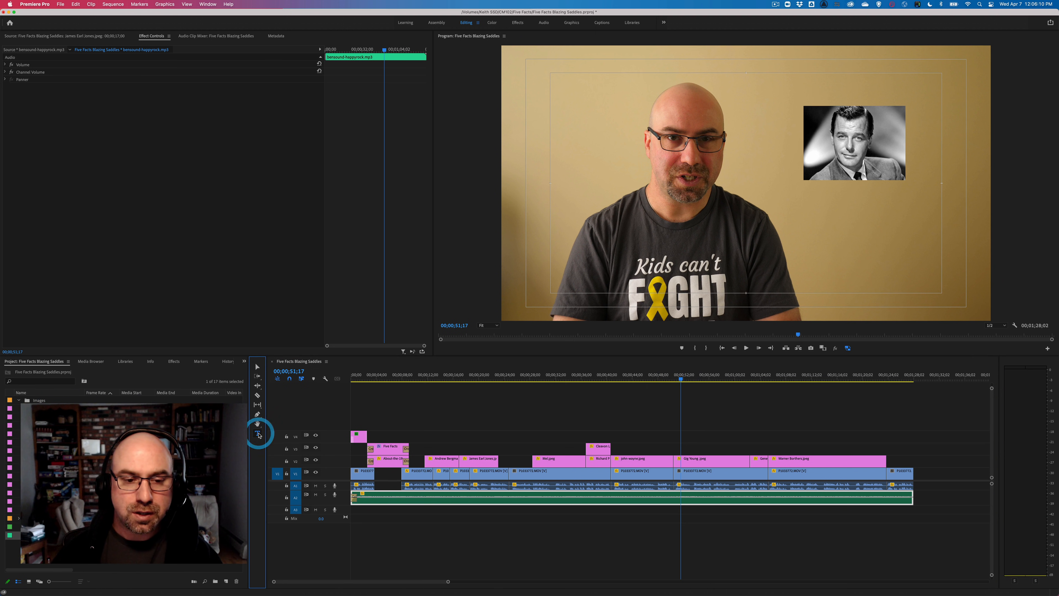
pyautogui.click(813, 190)
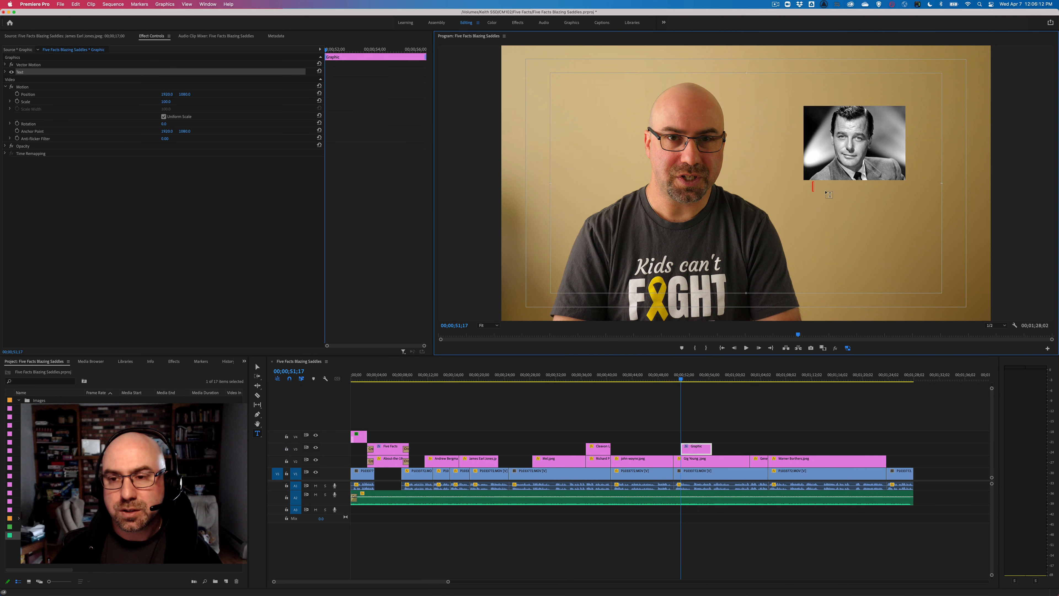
pyautogui.write('GIG YOUNG')
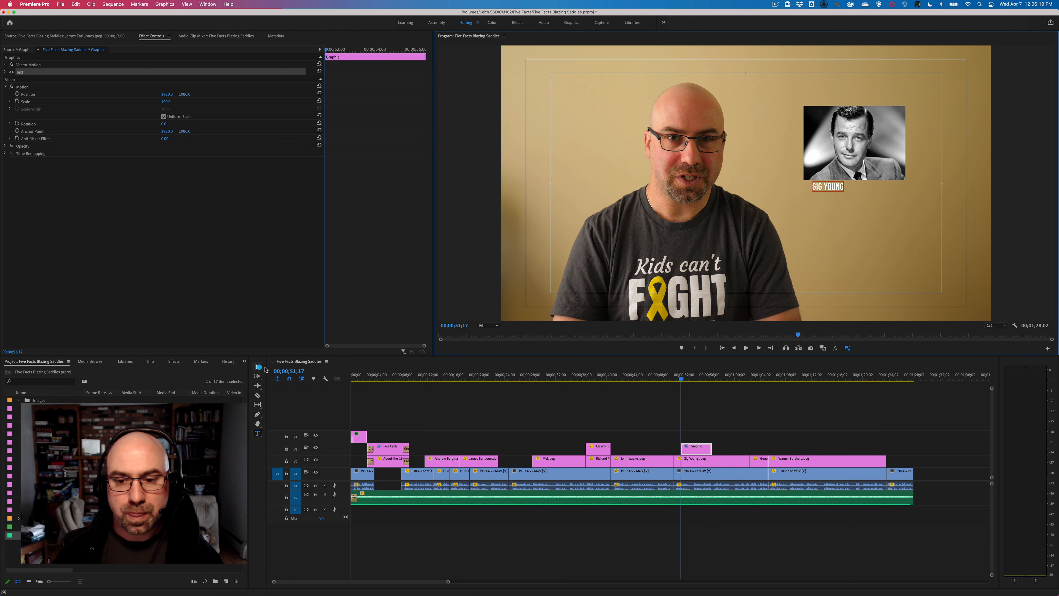
# Centre the Gig Young caption under its image, match its clip's start and end to the image clip, and play that section.
pyautogui.click(258, 366)
pyautogui.moveTo(830, 189); pyautogui.dragTo(845, 189)
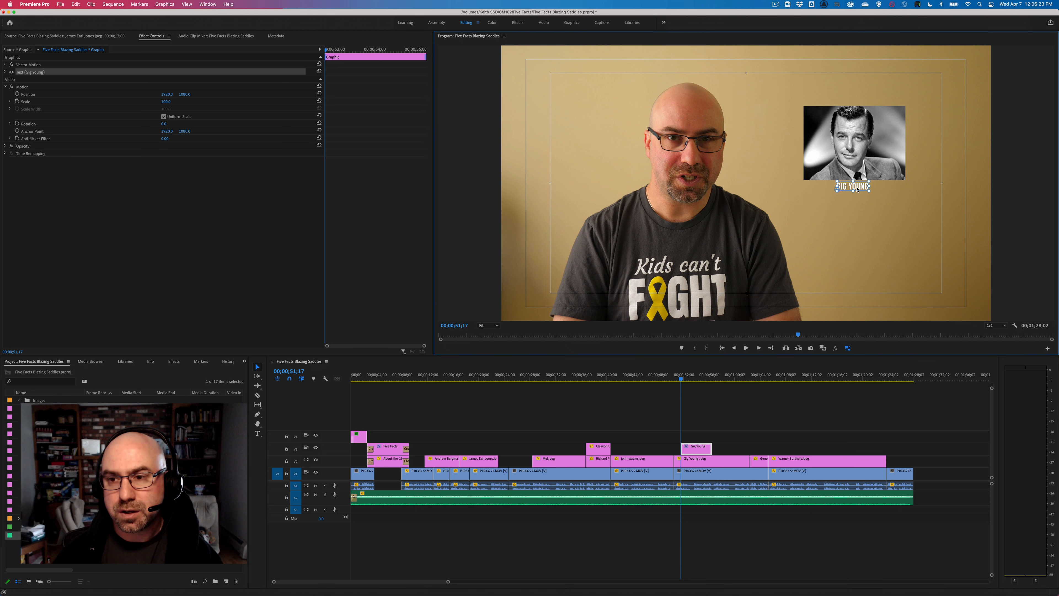
pyautogui.moveTo(697, 451); pyautogui.dragTo(751, 449)
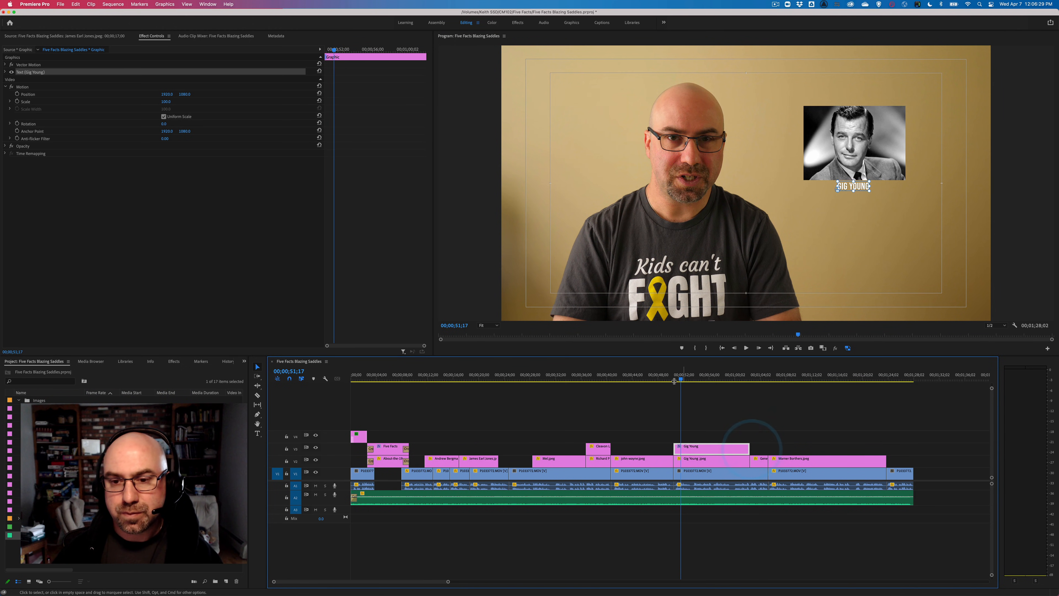
pyautogui.click(671, 380)
pyautogui.press('space')
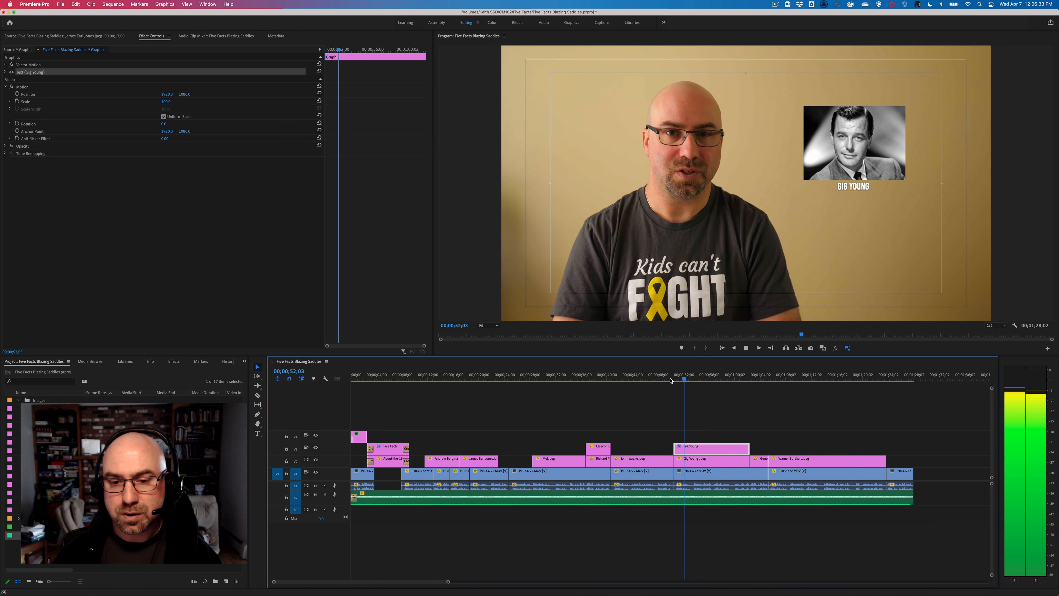
# Add the caption "MEL BROOKS" just below his image at 00;00;28;13 and extend its clip to the end of the image clip.
pyautogui.click(560, 380)
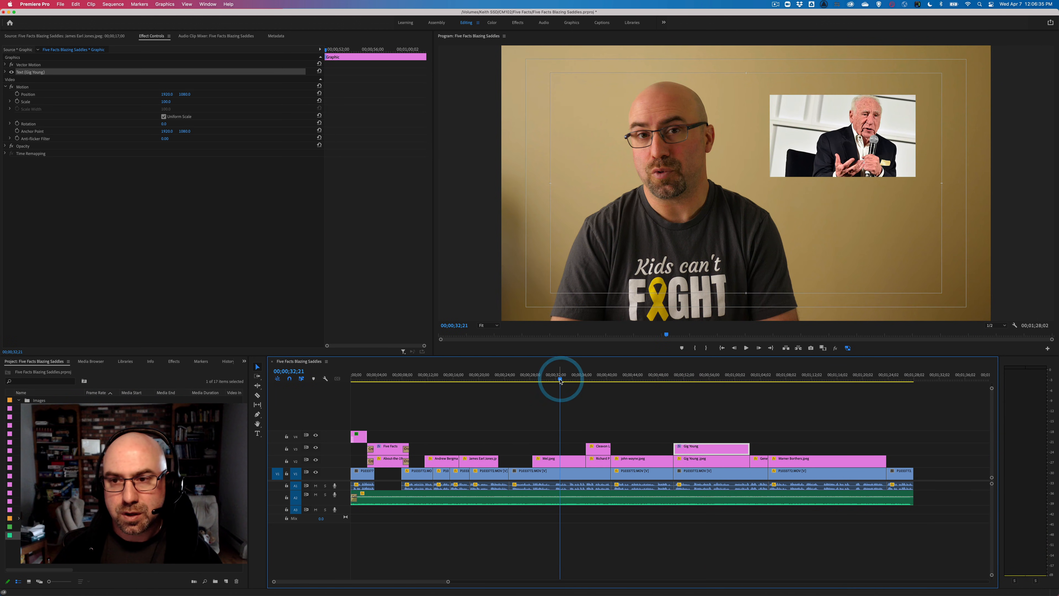
pyautogui.moveTo(560, 381); pyautogui.dragTo(533, 381)
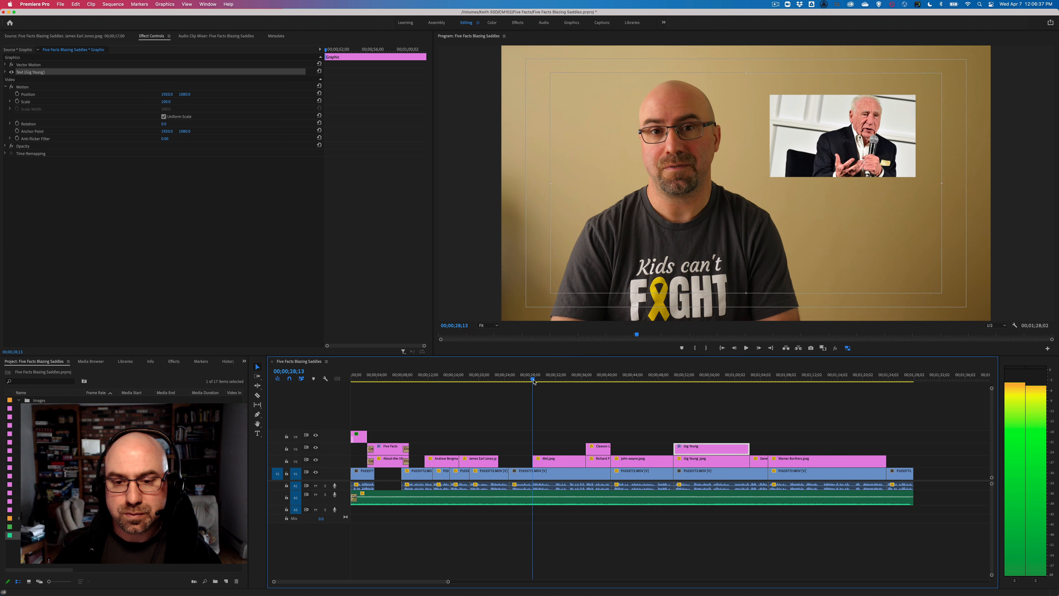
pyautogui.press('t')
pyautogui.click(839, 189)
pyautogui.write('MEL BRO')
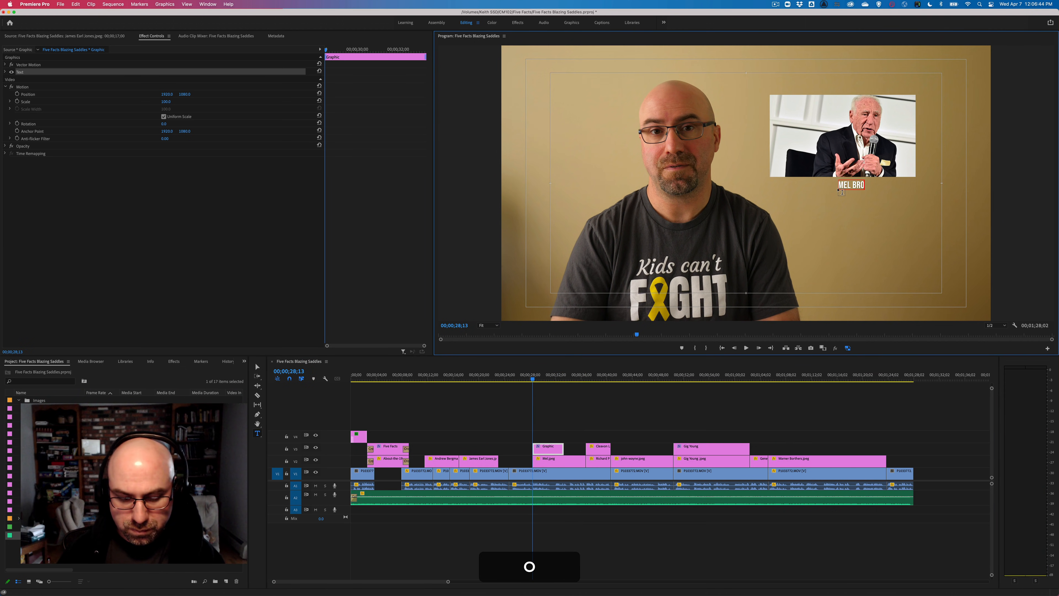
pyautogui.write('OKS')
pyautogui.press('Escape')
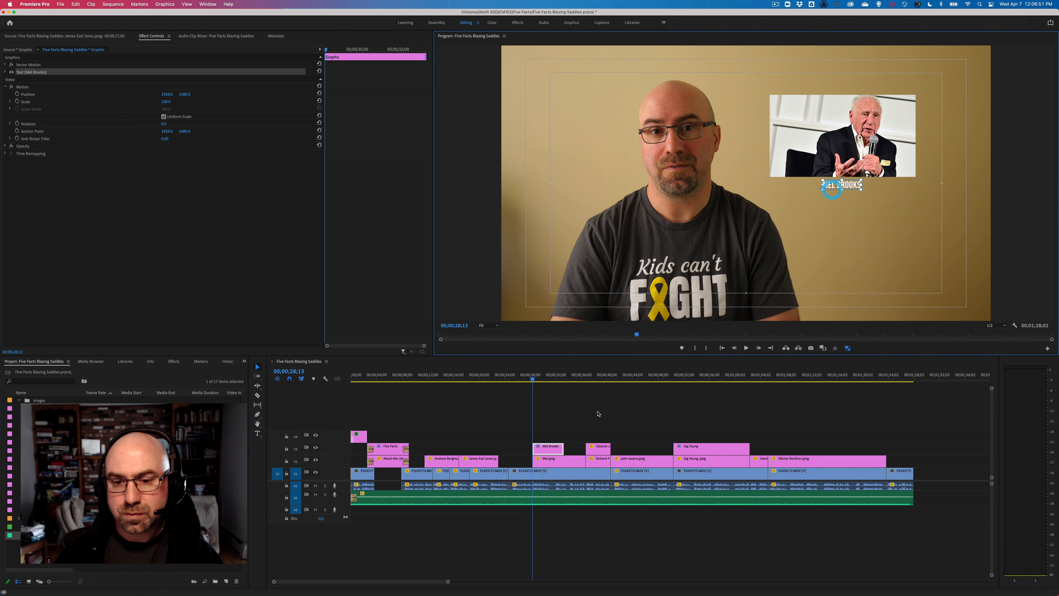
pyautogui.moveTo(563, 446); pyautogui.dragTo(585, 446)
# Add the caption "RICHARD PRYOR" centred under his image at 00;00;37;14 and match its clip's start and end to the image clip.
pyautogui.click(589, 374)
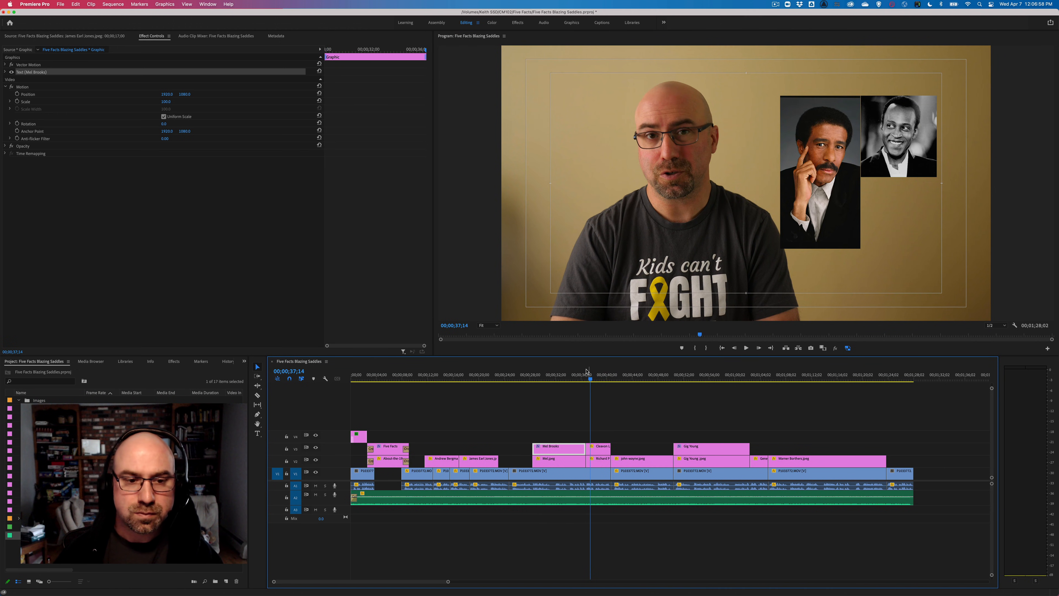
pyautogui.click(257, 432)
pyautogui.click(814, 262)
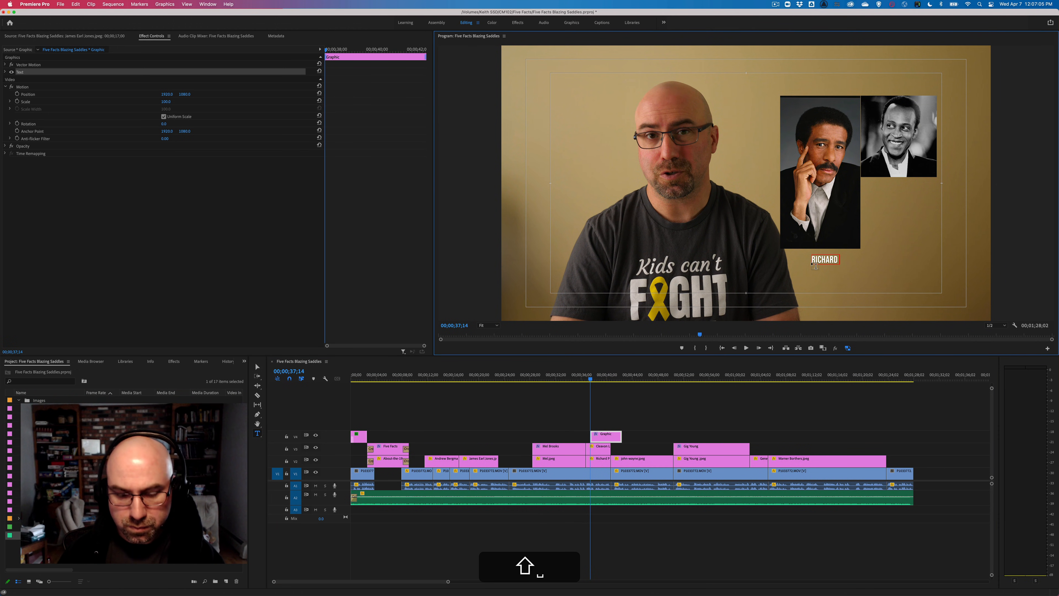
pyautogui.write('RICHARD PRYOR')
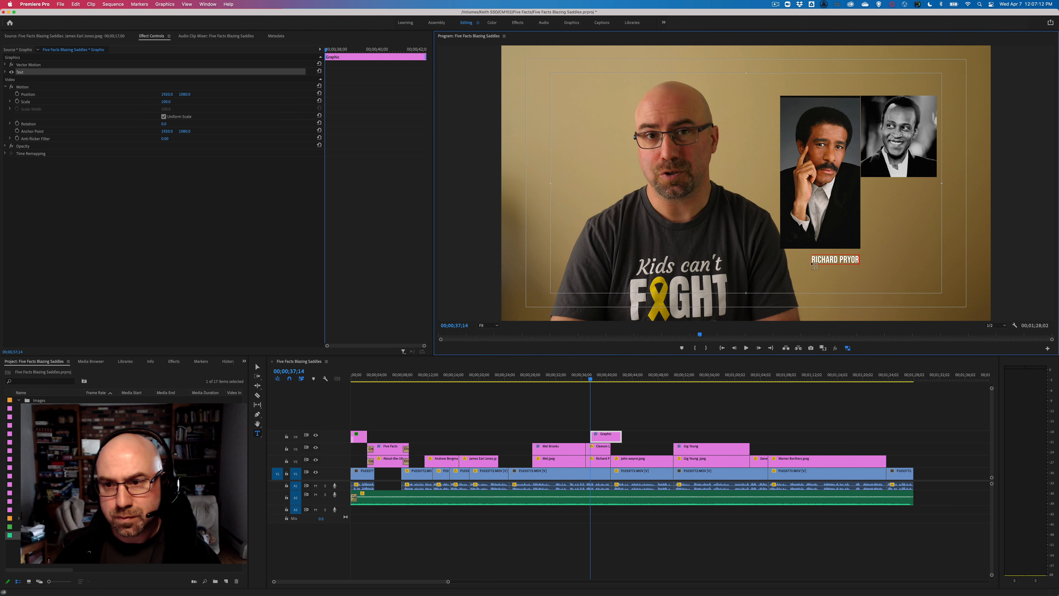
pyautogui.click(257, 366)
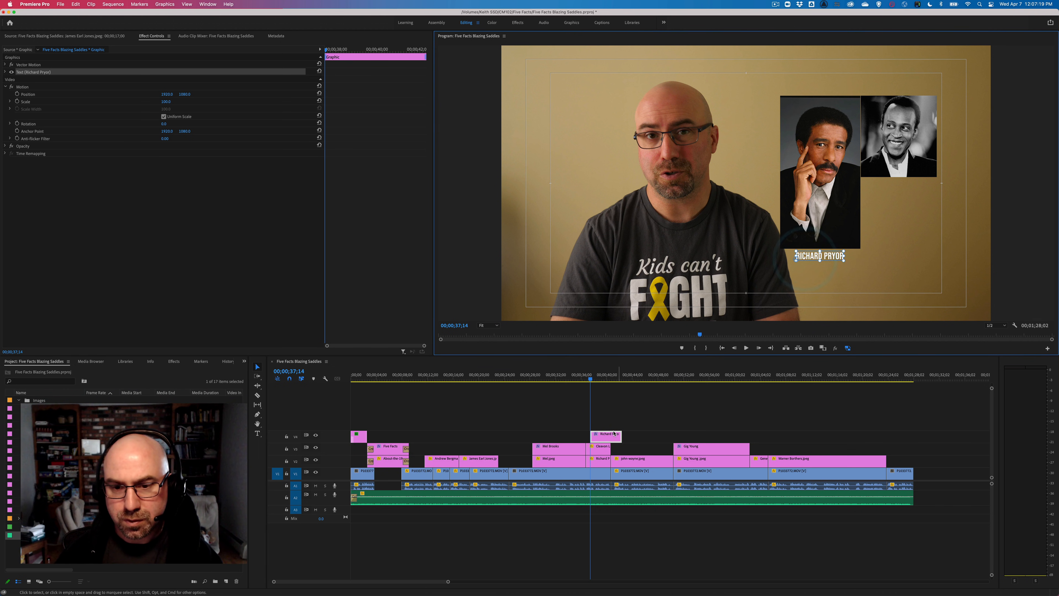
pyautogui.moveTo(612, 437); pyautogui.dragTo(609, 438)
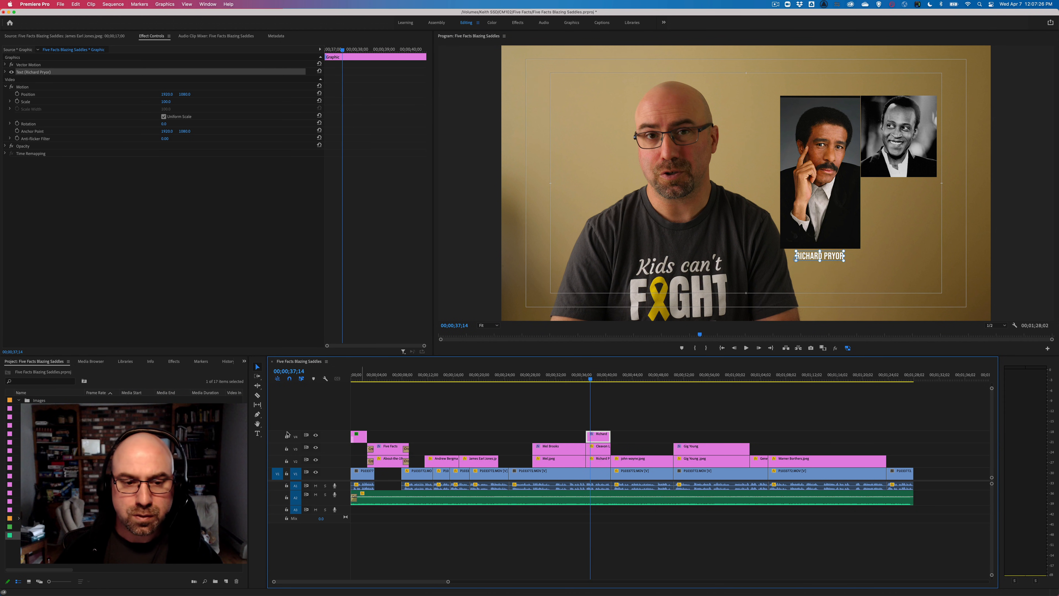
# Add the caption "CLEAVON LITTLE" to the Richard Pryor graphic, centre it under his image, and play that section.
pyautogui.click(258, 433)
pyautogui.click(894, 186)
pyautogui.write('LEAVON L')
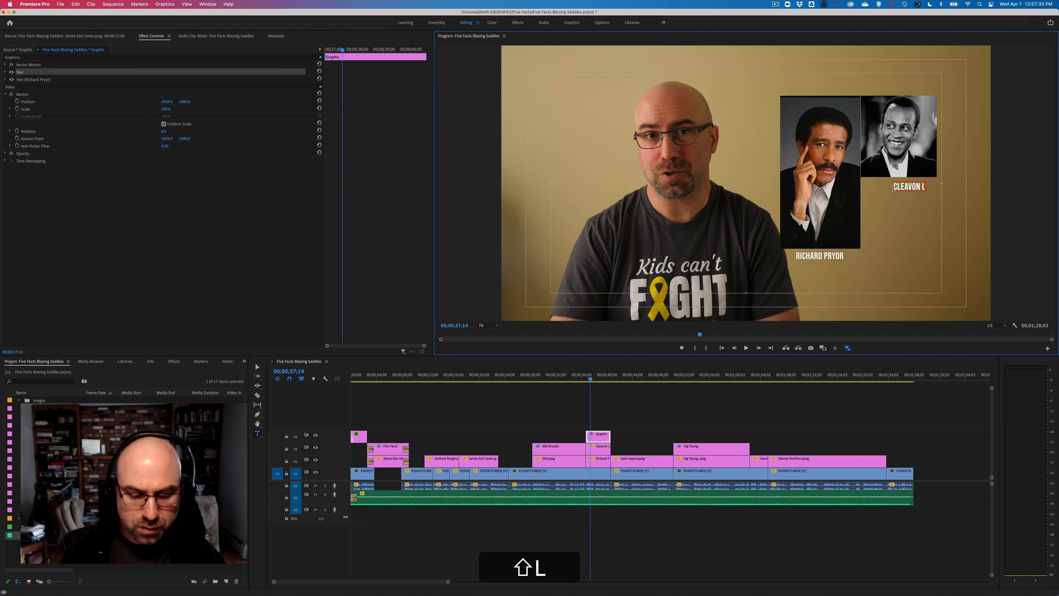
pyautogui.write('ITTLE')
pyautogui.click(258, 367)
pyautogui.moveTo(904, 187); pyautogui.dragTo(889, 187)
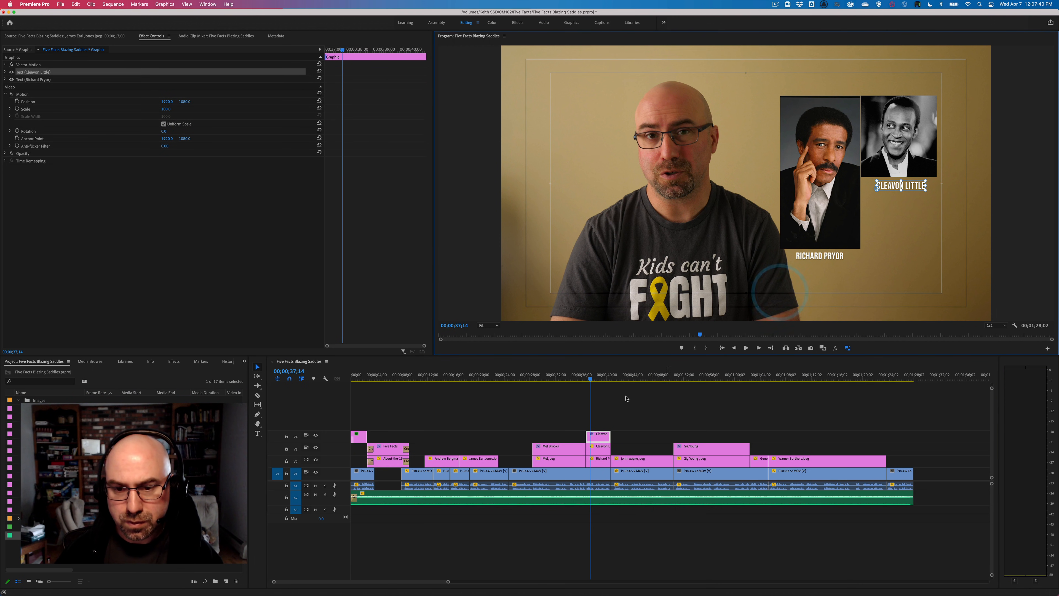
pyautogui.click(603, 403)
pyautogui.click(586, 380)
pyautogui.press('space')
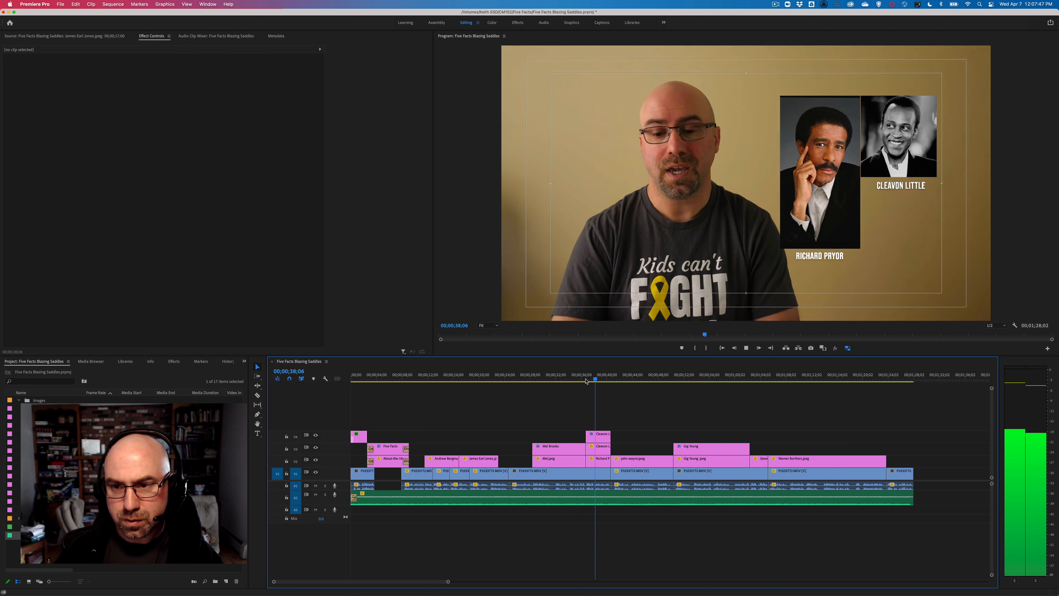
pyautogui.press('space')
# Add the caption "GENE WILDER" centred just below the Gene Wilder image at 00;01;03;09.
pyautogui.moveTo(482, 377); pyautogui.dragTo(435, 373)
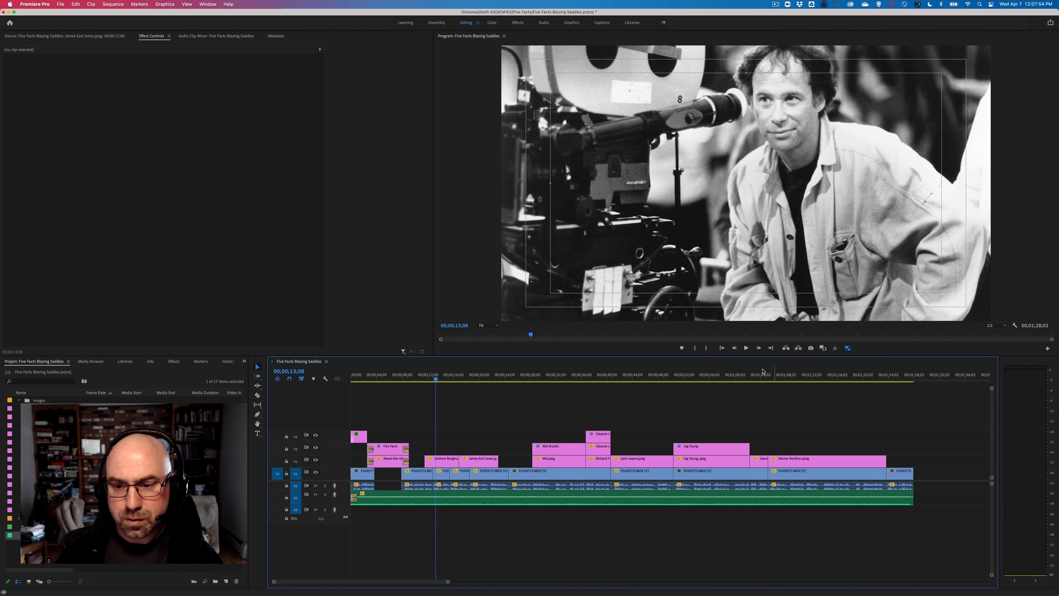
pyautogui.moveTo(763, 374); pyautogui.dragTo(755, 374)
pyautogui.click(258, 434)
pyautogui.click(852, 193)
pyautogui.write('GENE')
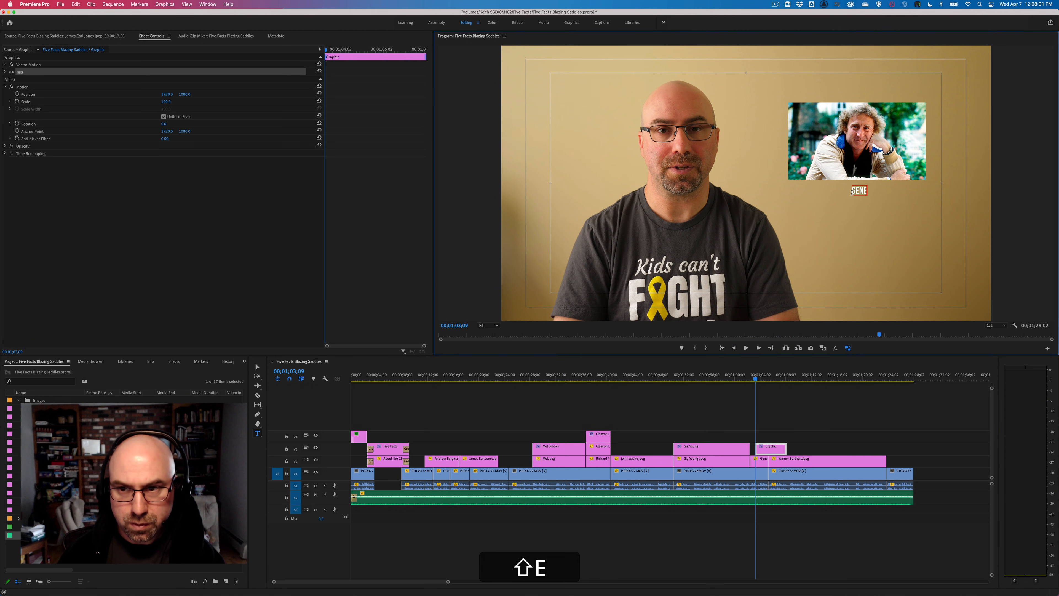
pyautogui.write(' Wilder')
pyautogui.press('Escape')
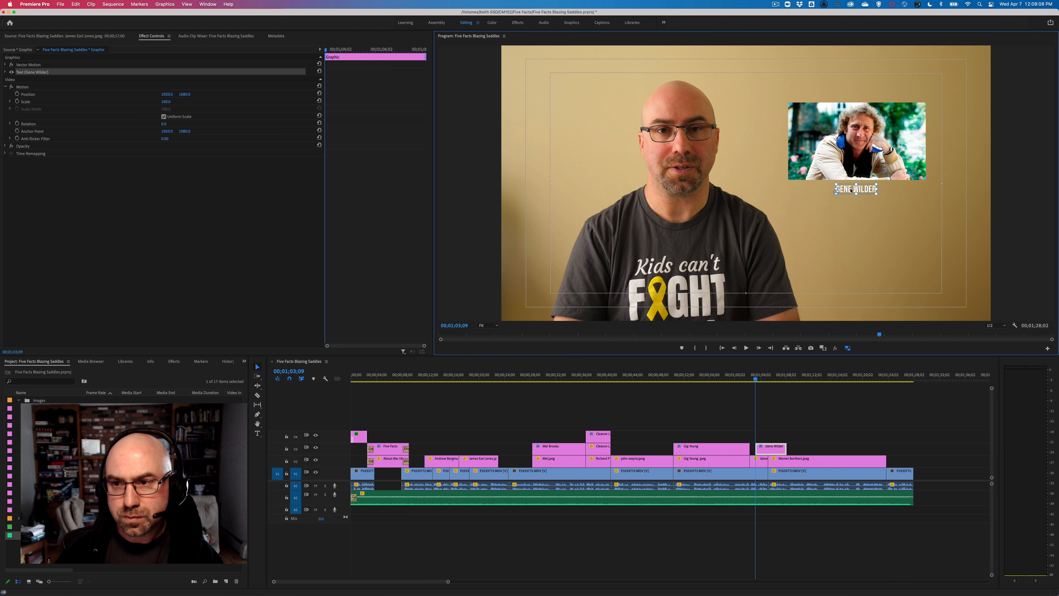
# Match the Gene Wilder caption clip's start and end to the image clip beneath it.
pyautogui.moveTo(770, 450); pyautogui.dragTo(758, 449)
pyautogui.press('super+z')
pyautogui.moveTo(781, 449); pyautogui.dragTo(768, 450)
pyautogui.click(774, 424)
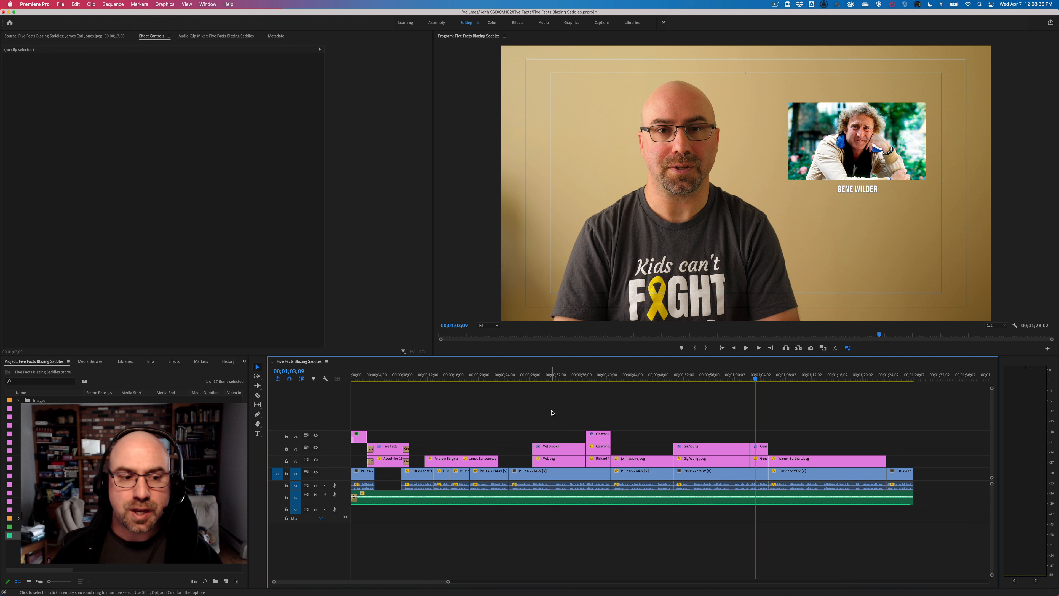
# Open the media export settings for the sequence and set the format to H.264.
pyautogui.click(61, 4)
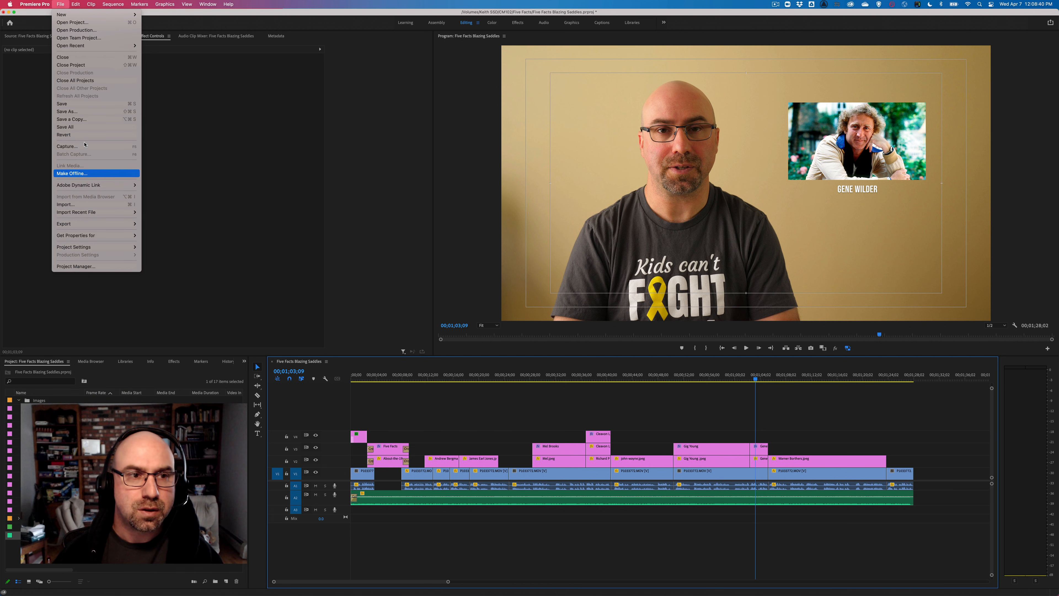
pyautogui.moveTo(84, 228)
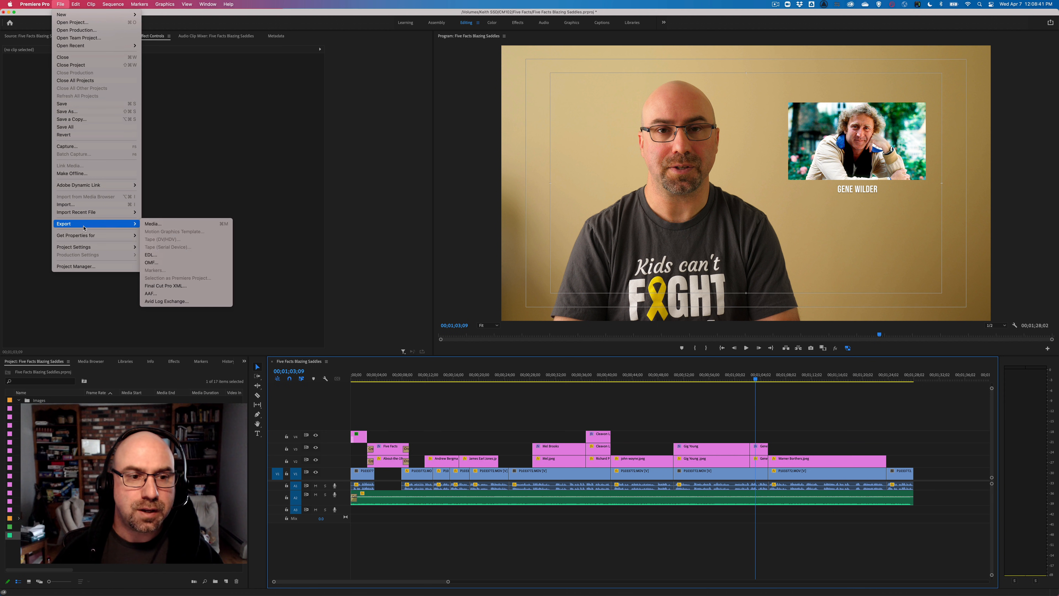
pyautogui.click(169, 225)
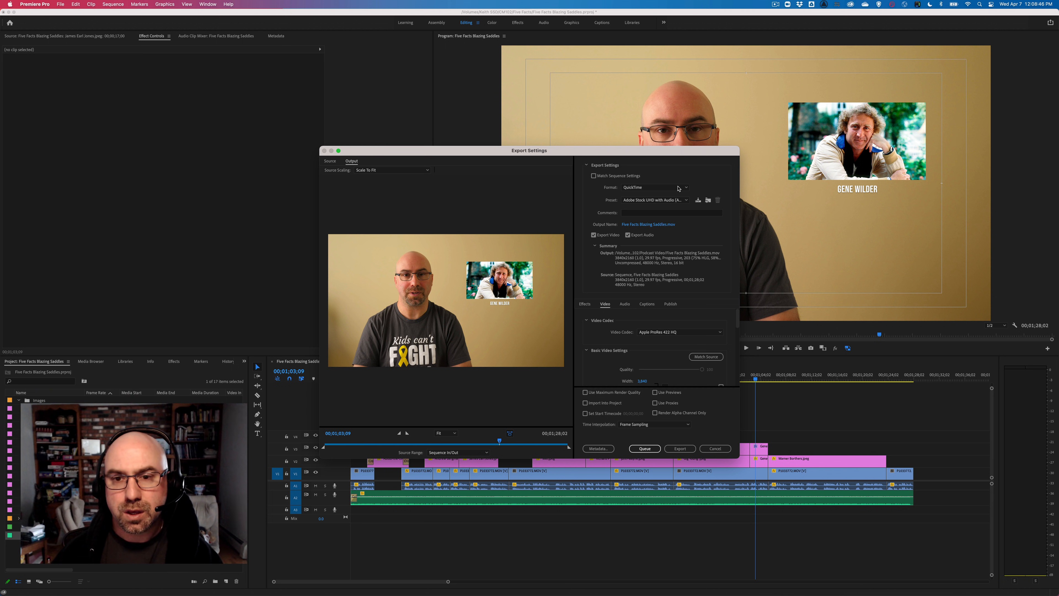
pyautogui.click(664, 187)
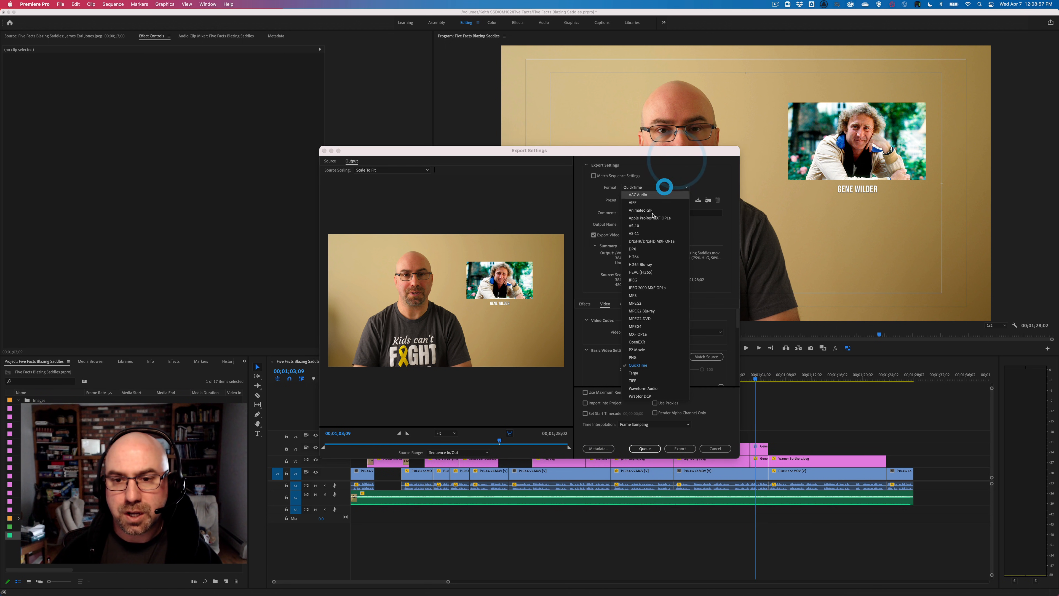
pyautogui.click(640, 256)
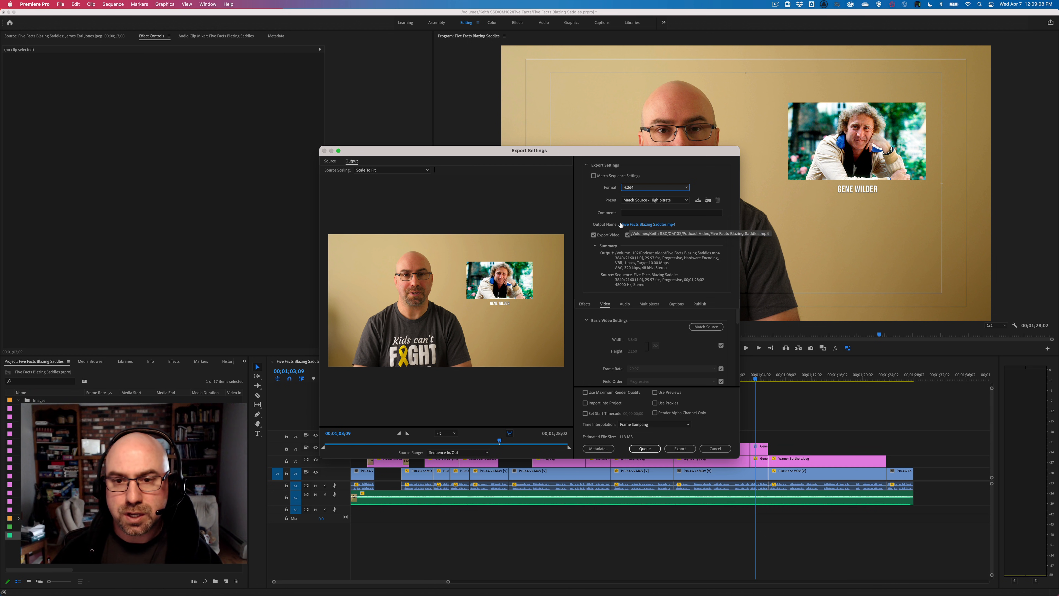
# Set the output location to a new folder named Exports inside the Five Facts folder and start the export.
pyautogui.click(647, 225)
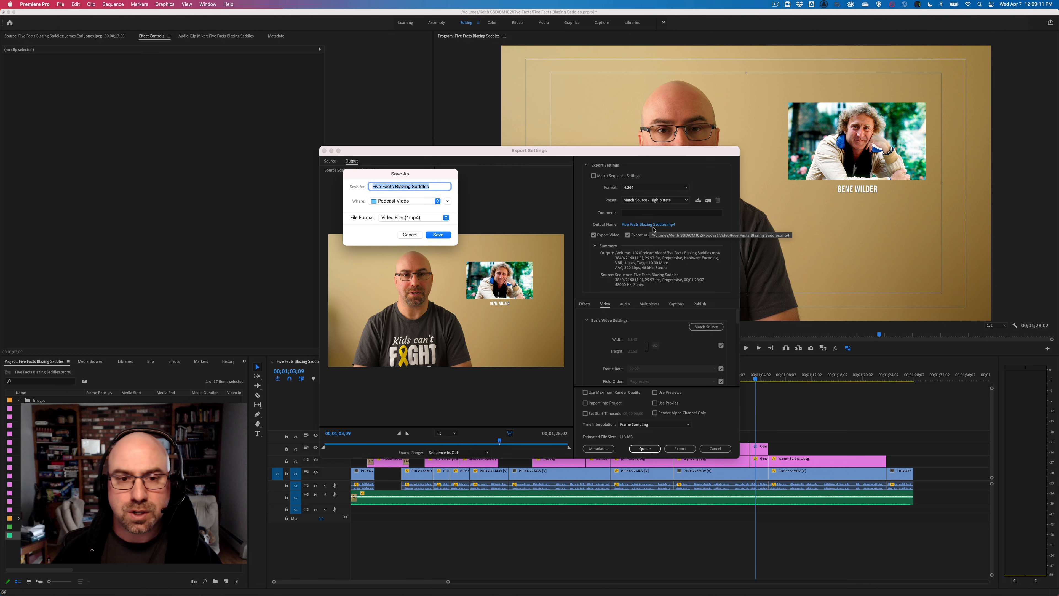
pyautogui.click(447, 201)
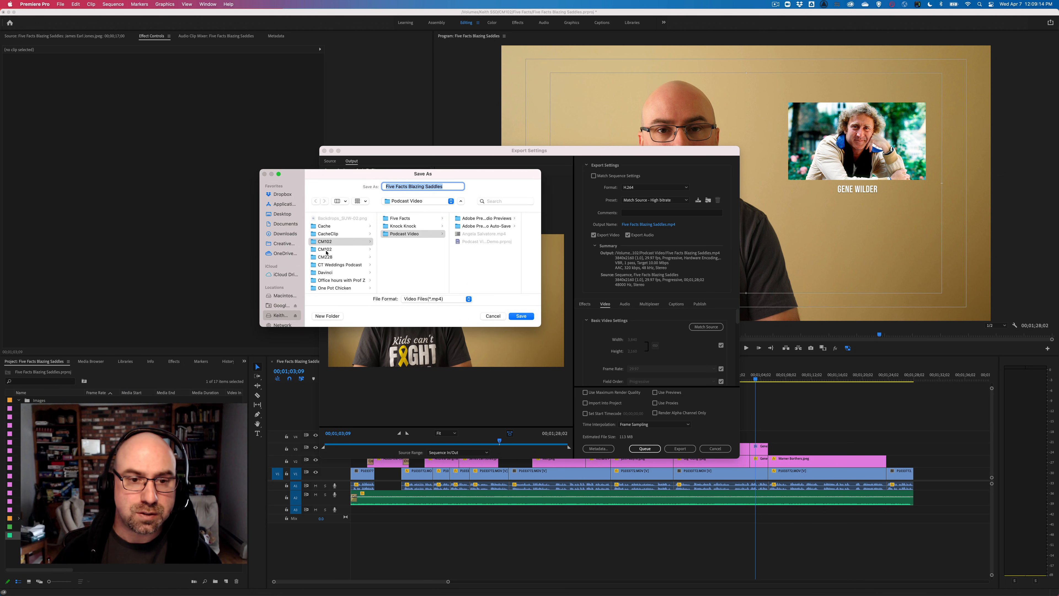
pyautogui.click(390, 218)
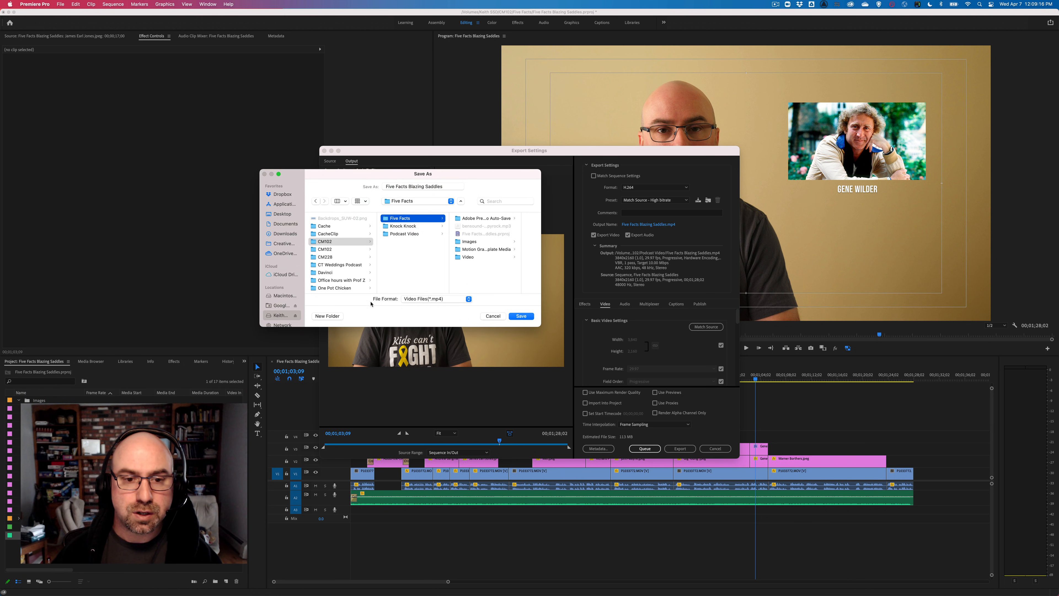
pyautogui.click(327, 316)
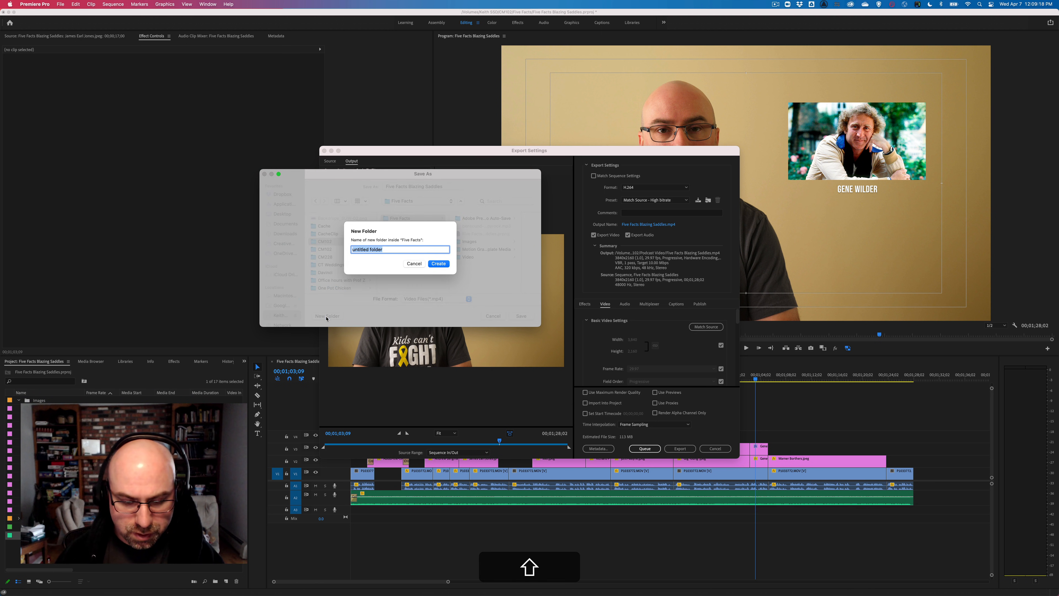
pyautogui.write('Exports')
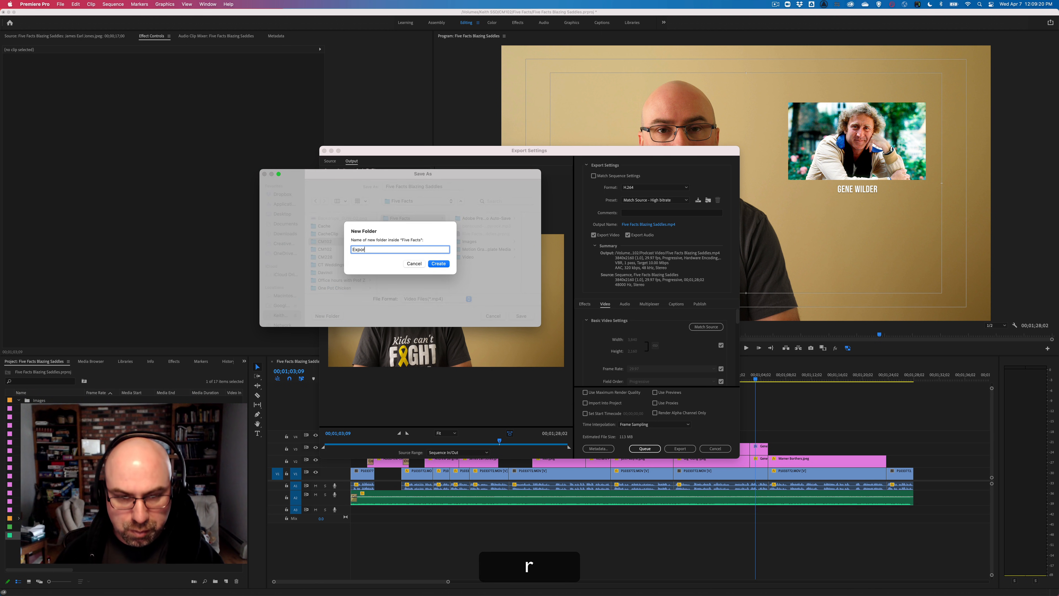
pyautogui.press('Return')
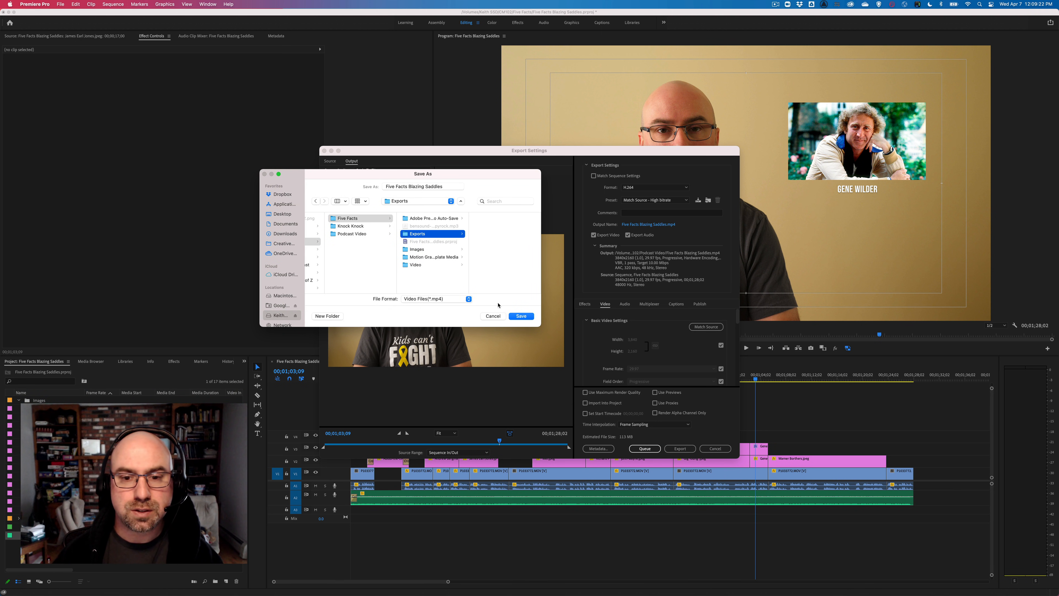
pyautogui.click(524, 318)
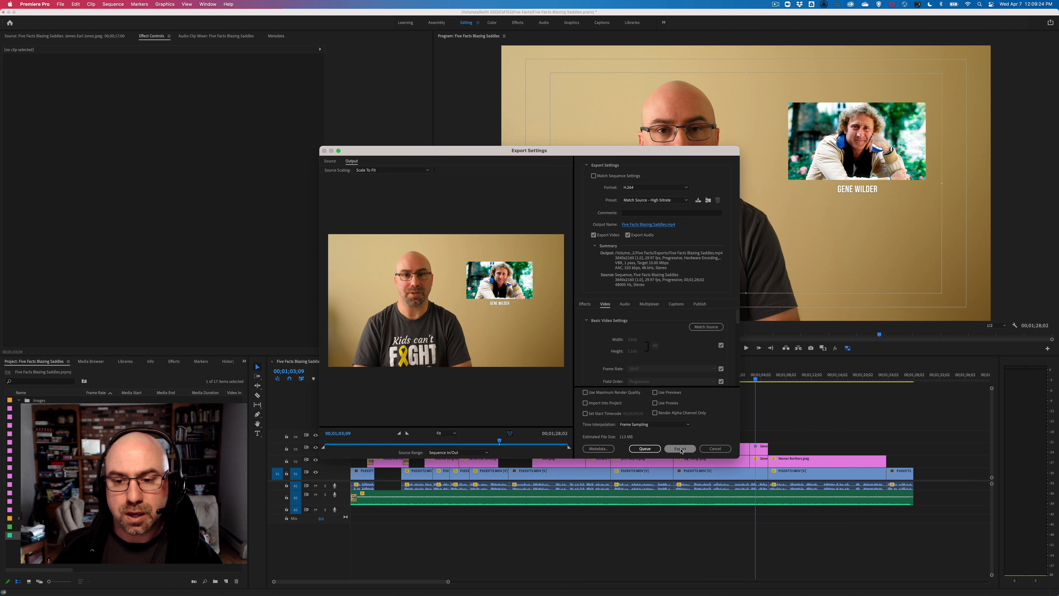
pyautogui.click(680, 449)
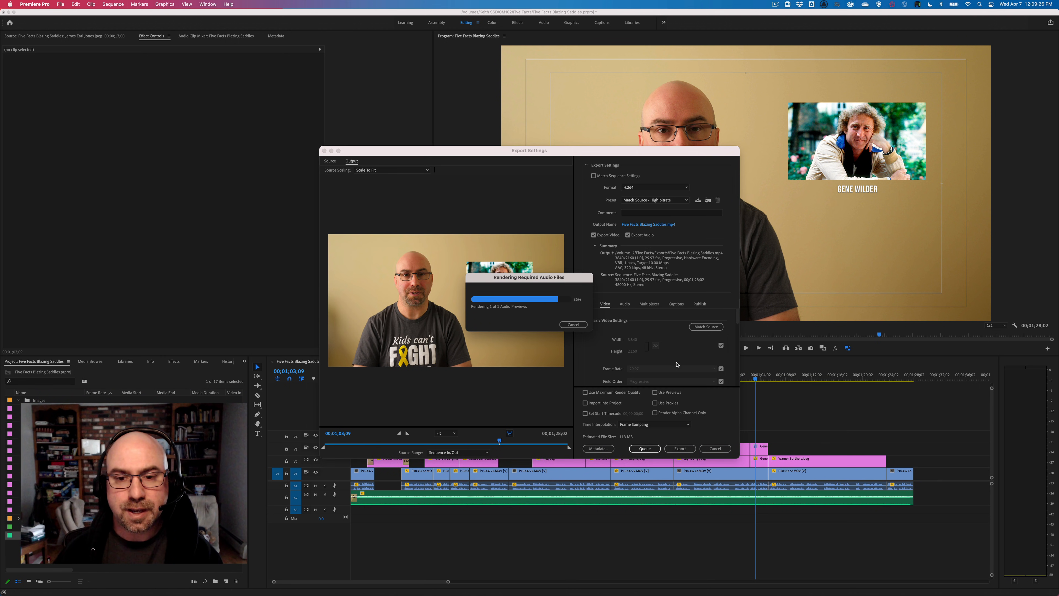